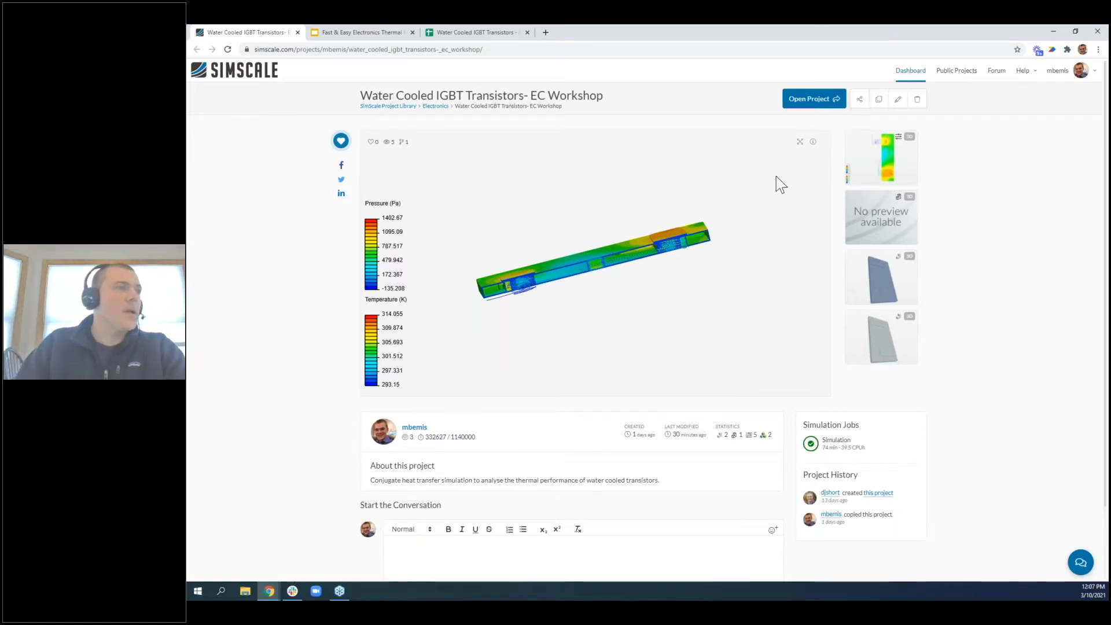
Review the sharing settings of the Water Cooled IGBT Transistors project and close them
left_click(860, 103)
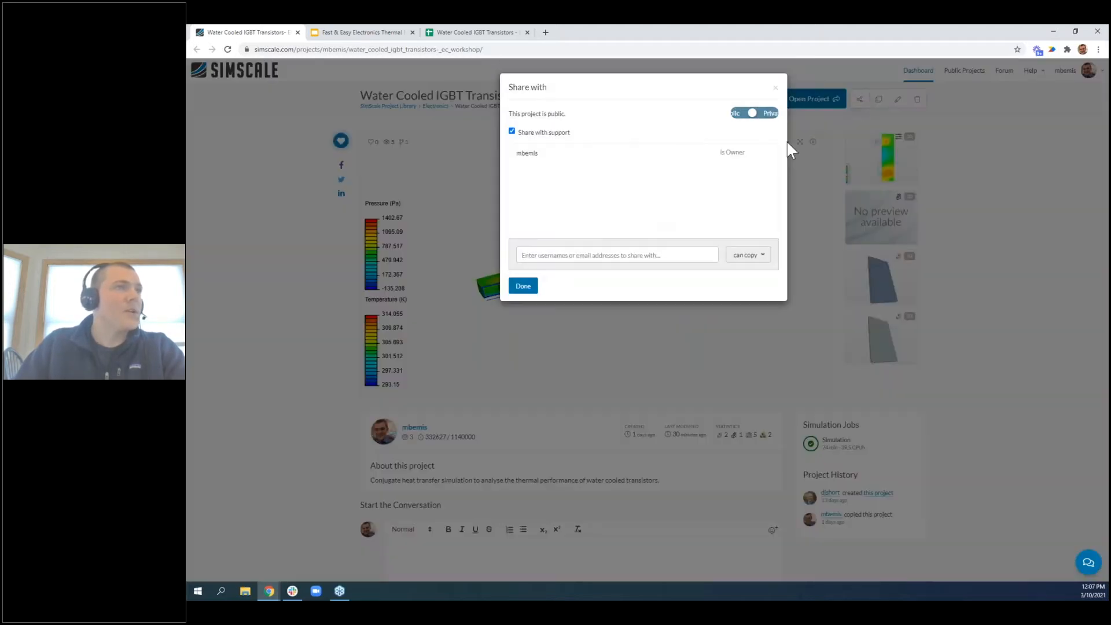
left_click(523, 286)
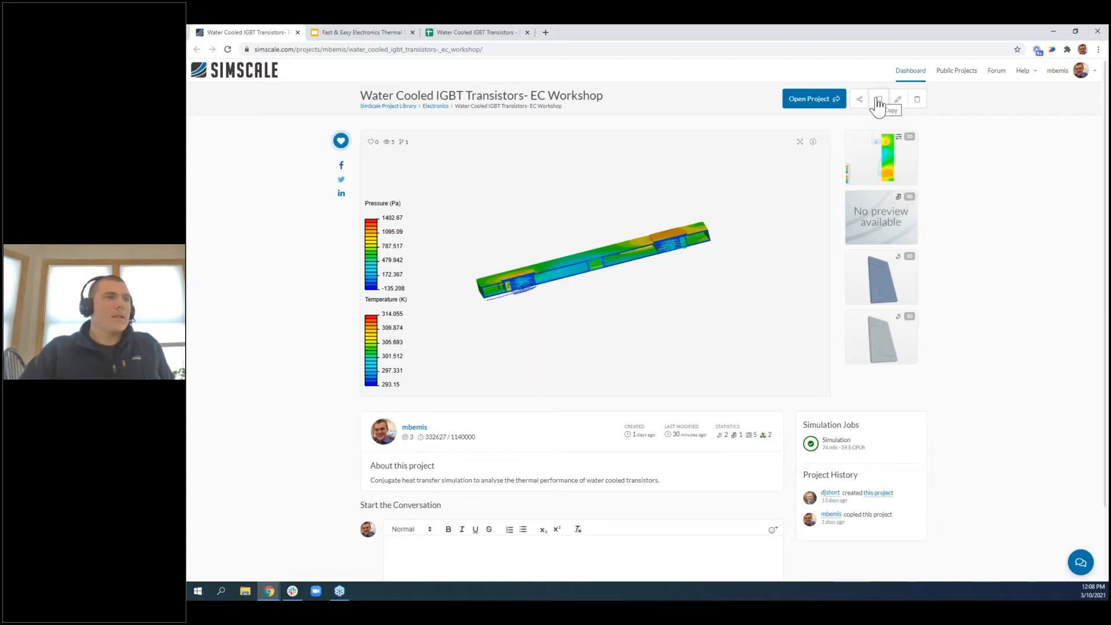
Copy the Water Cooled IGBT Transistors- EC Workshop project, appending a hyphen and the project owner's full name to the title
left_click(879, 103)
left_click(723, 125)
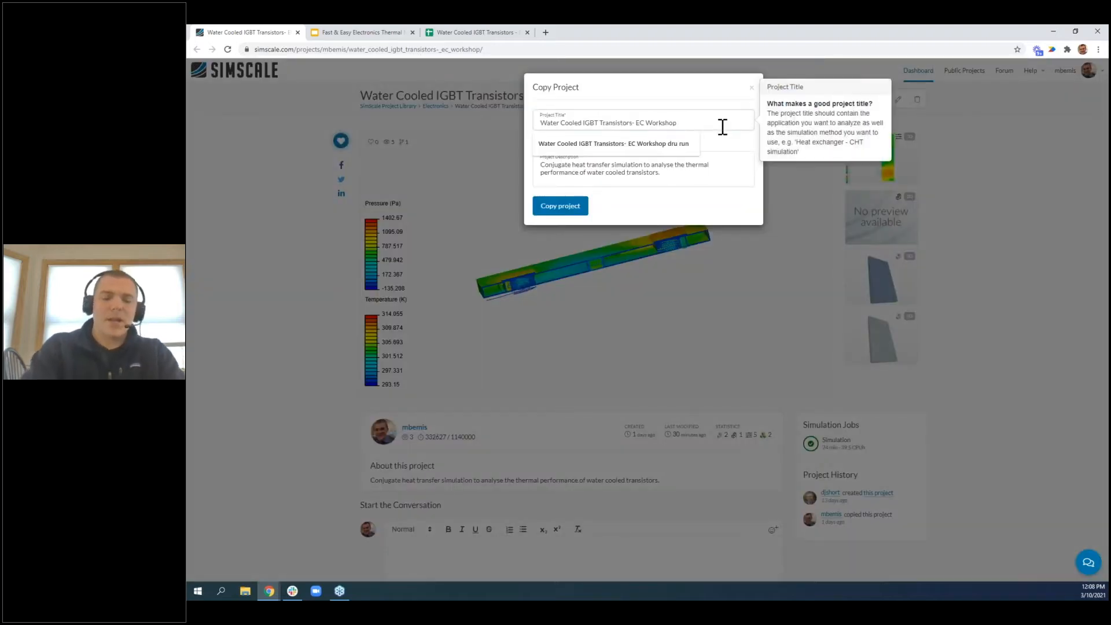
type("- Matt Bemis")
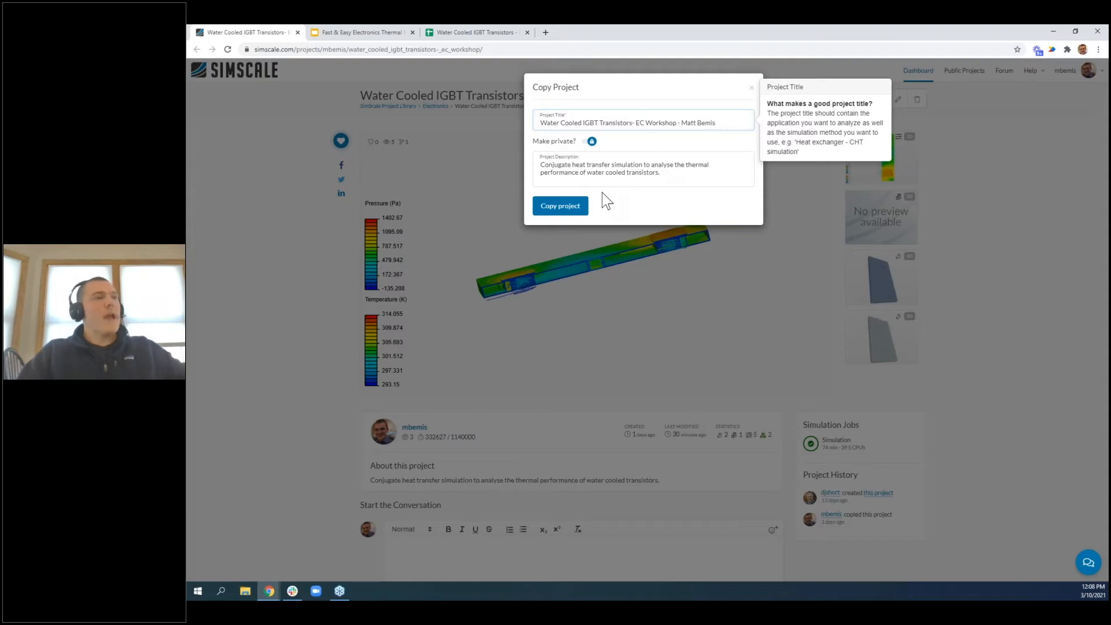
left_click(574, 205)
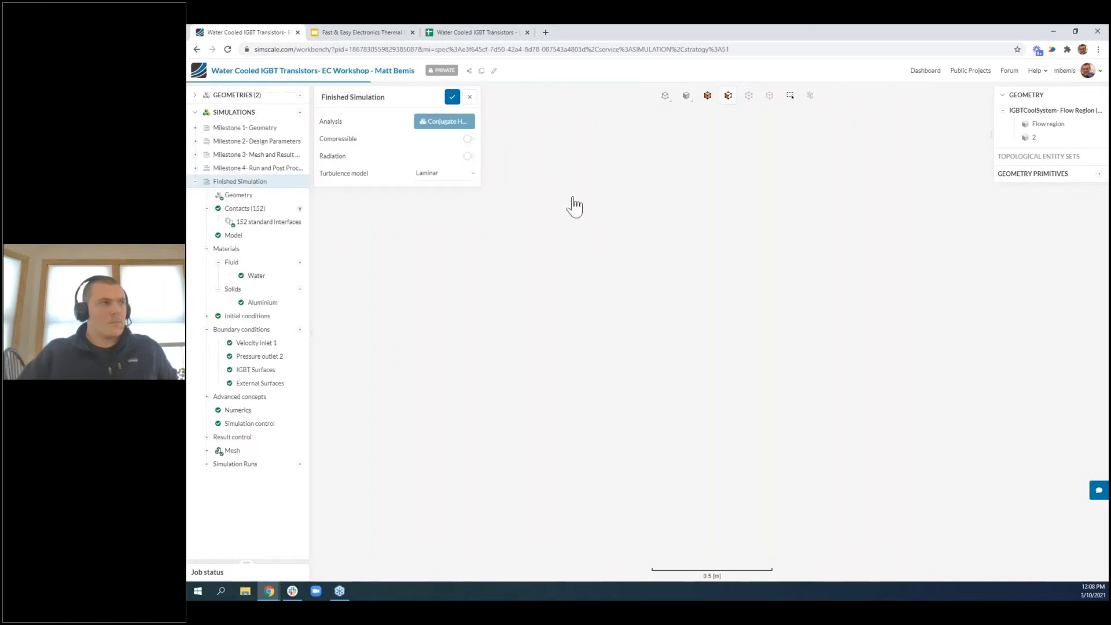
Collapse the Finished Simulation branch, expand the list of geometries, and close the simulation's settings
left_click(196, 182)
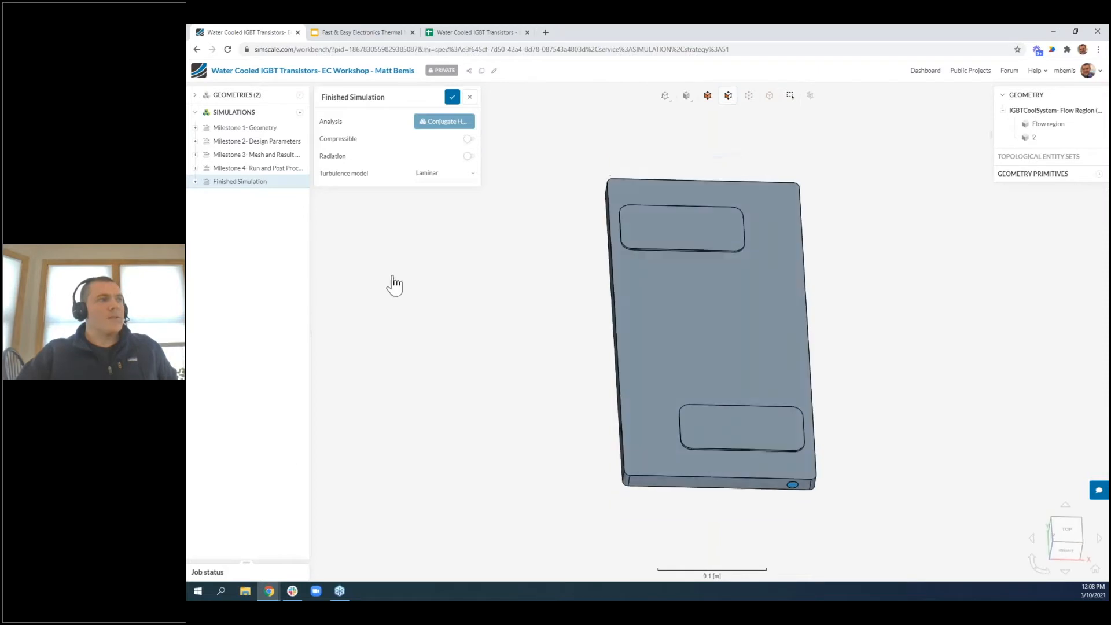
left_click_drag(341, 244, 348, 232)
left_click(285, 98)
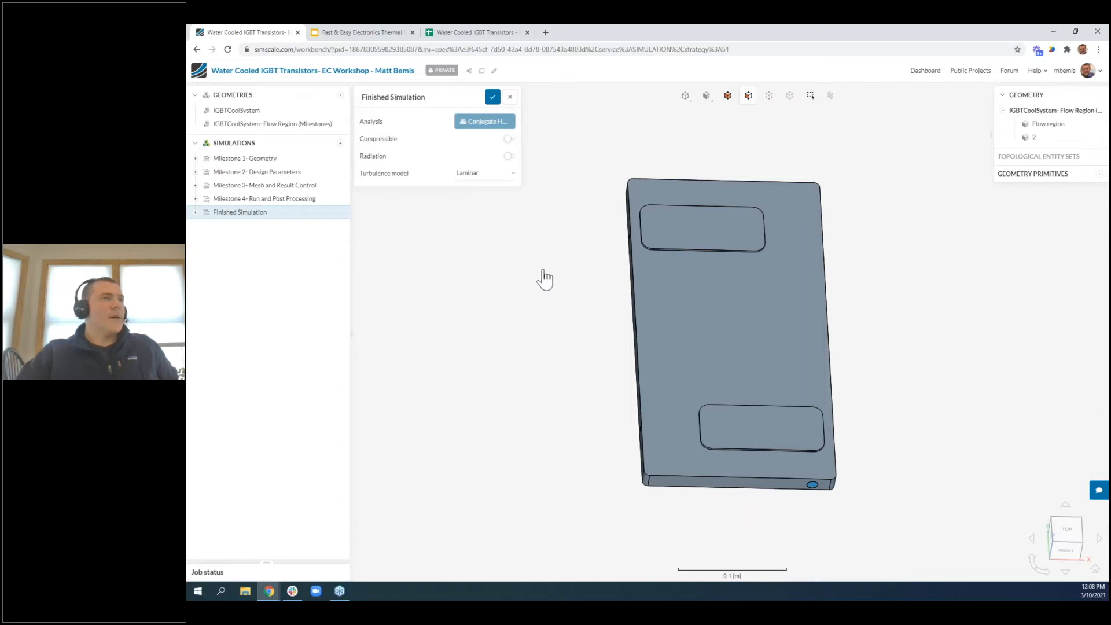
left_click(492, 97)
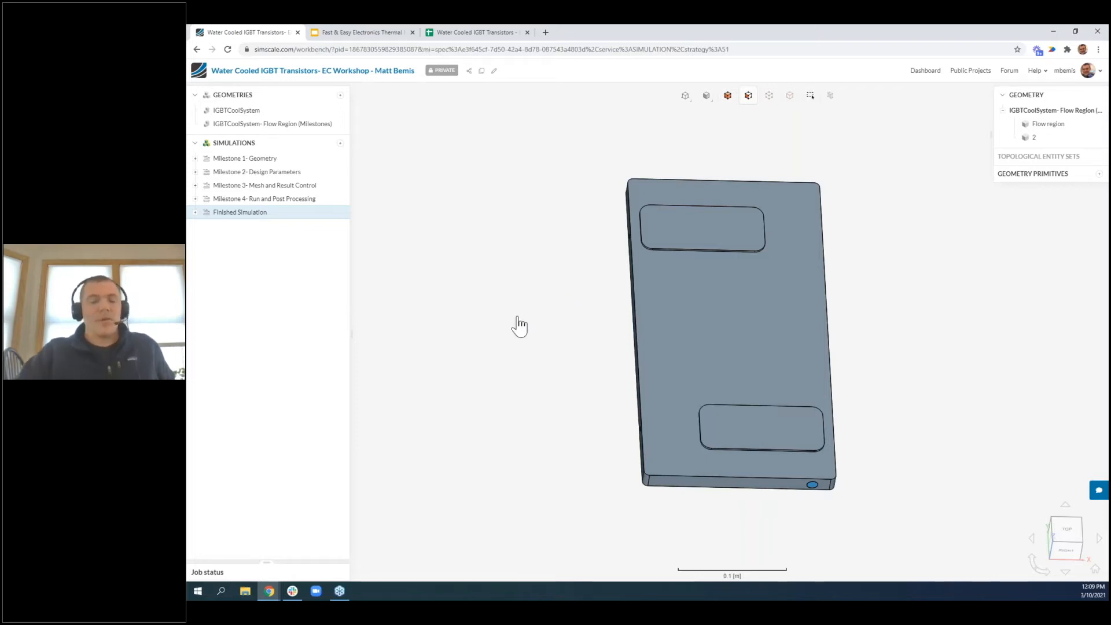
Examine the transistor cooling plate from several angles, including a straight front view and its side openings
mouse_move(523, 325)
right_mouse_down()
mouse_move(441, 317)
mouse_move(696, 317)
mouse_move(514, 324)
mouse_move(533, 315)
right_mouse_up()
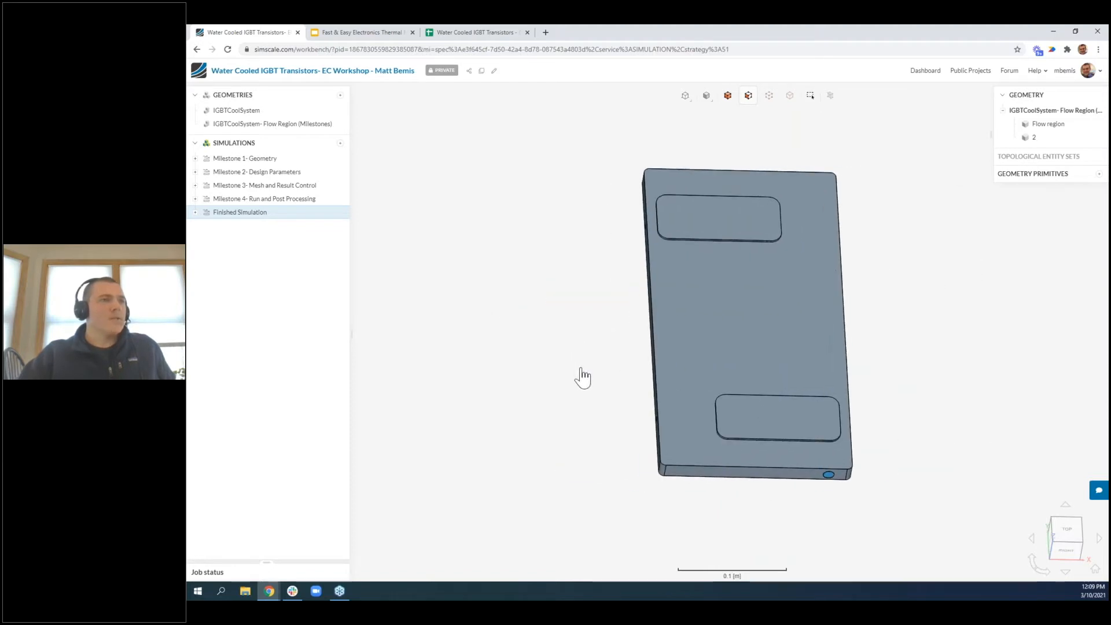
scroll(566, 325, "down", 3)
scroll(566, 326, "up", 3)
scroll(566, 325, "down", 3)
scroll(565, 325, "up", 5)
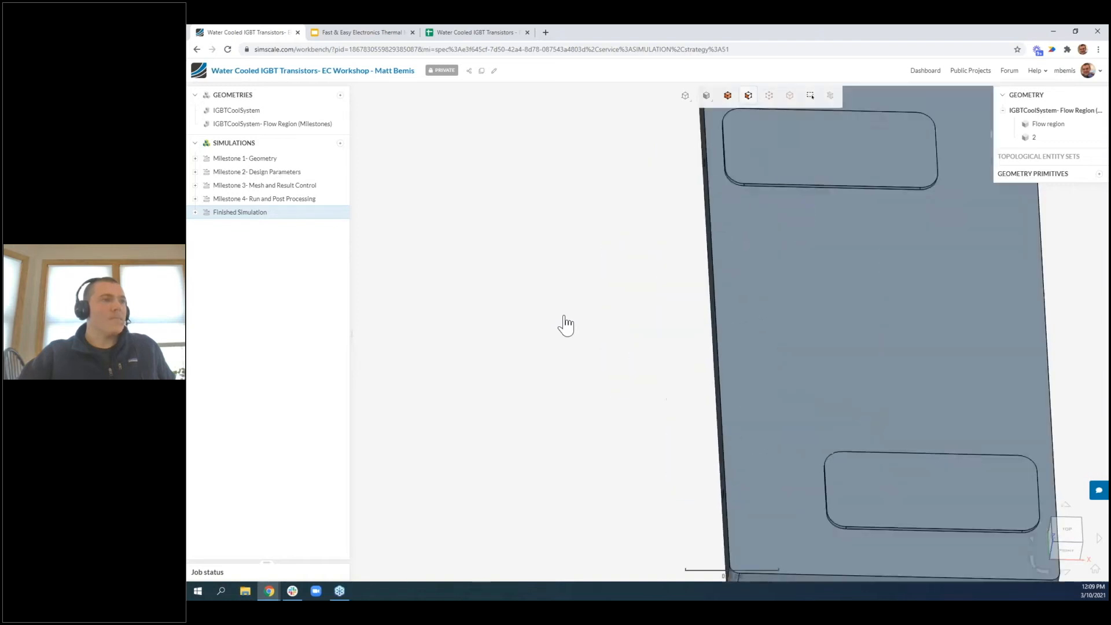
scroll(565, 328, "down", 3)
left_click_drag(592, 422, 595, 347)
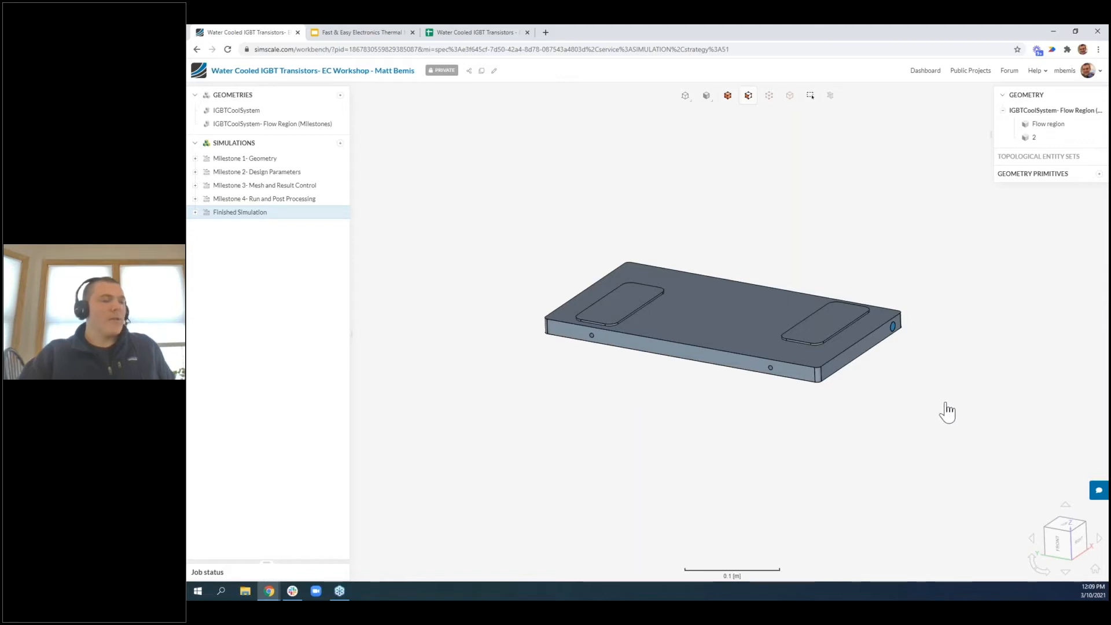
left_click(1054, 545)
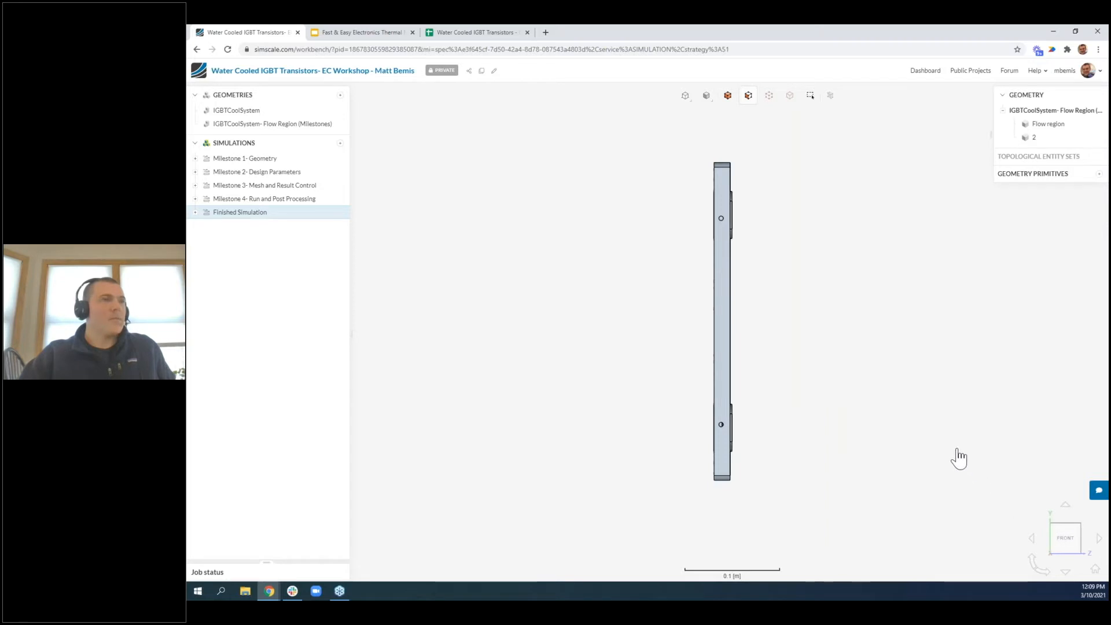
left_click_drag(952, 462, 736, 320)
left_click(707, 98)
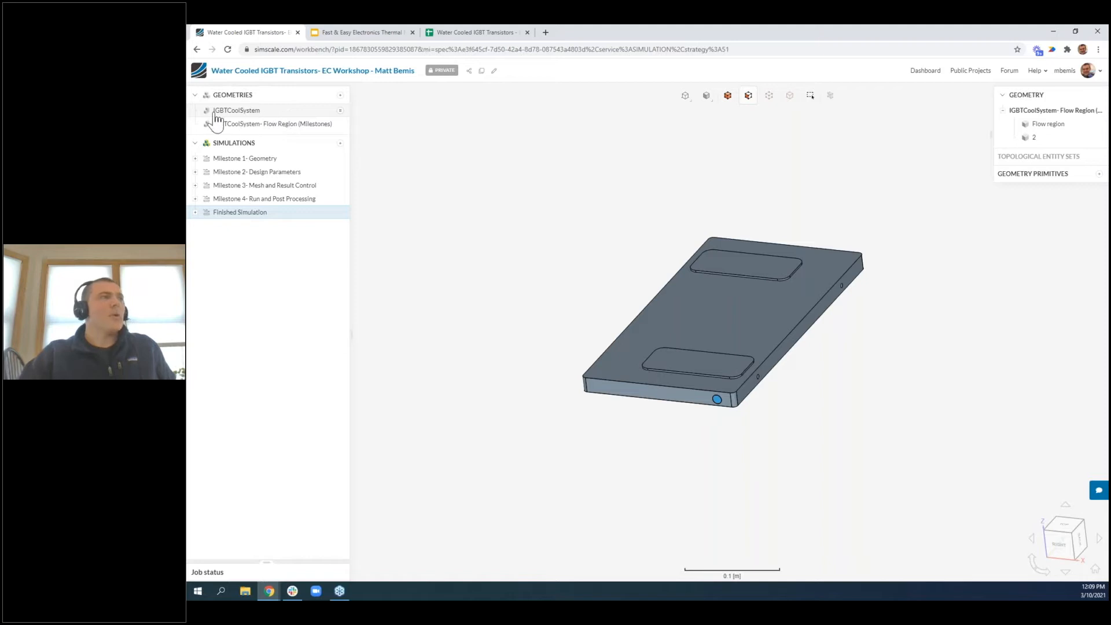
Display the IGBTCoolSystem geometry and inspect its raised pads and open channel hole
left_click(272, 112)
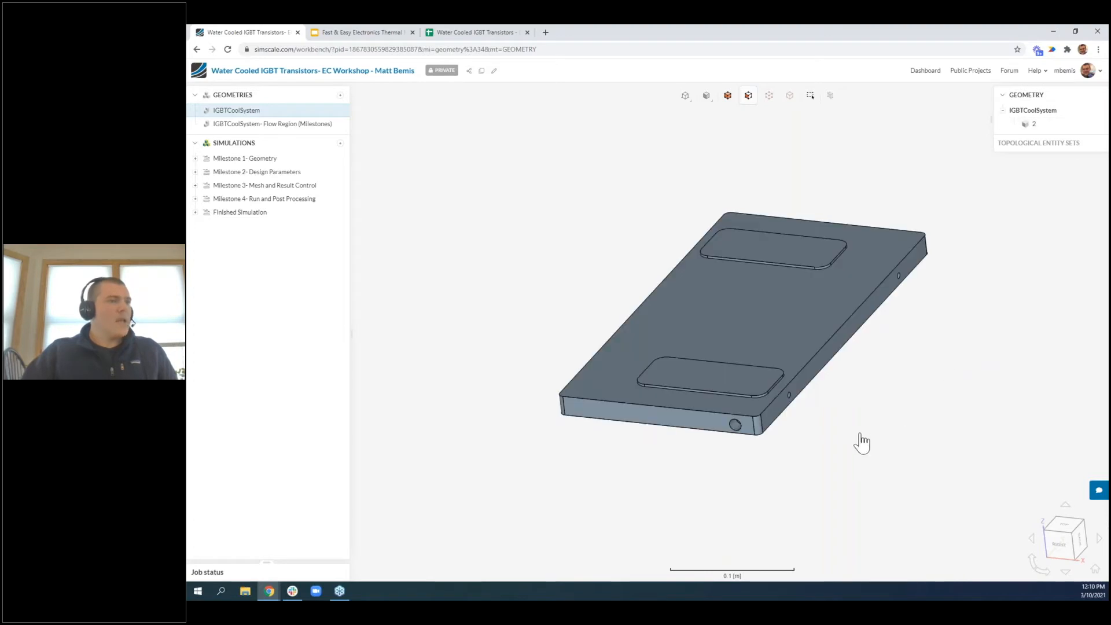
left_click_drag(739, 469, 852, 422)
scroll(804, 358, "up", 3)
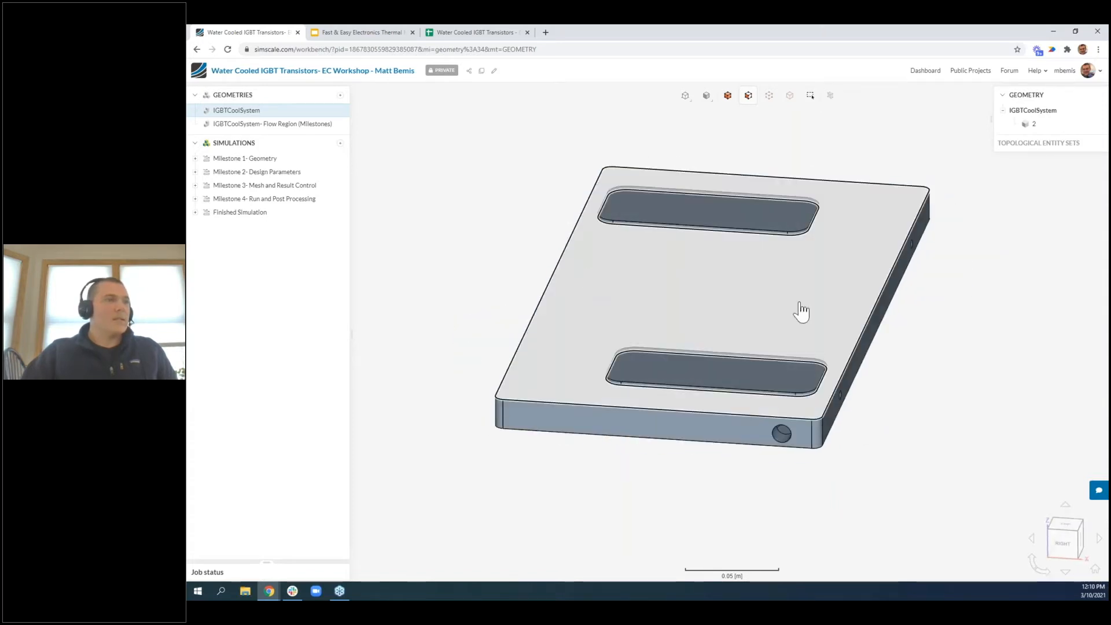
scroll(930, 439, "down", 1)
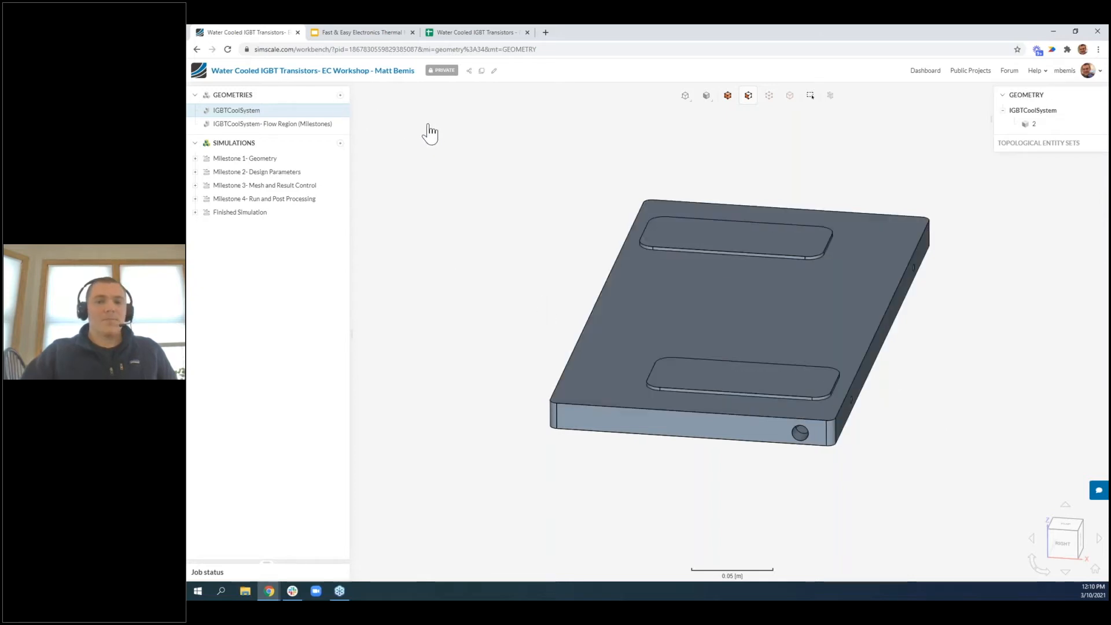
Open the IGBTCoolSystem geometry for editing in CAD mode
mouse_move(342, 118)
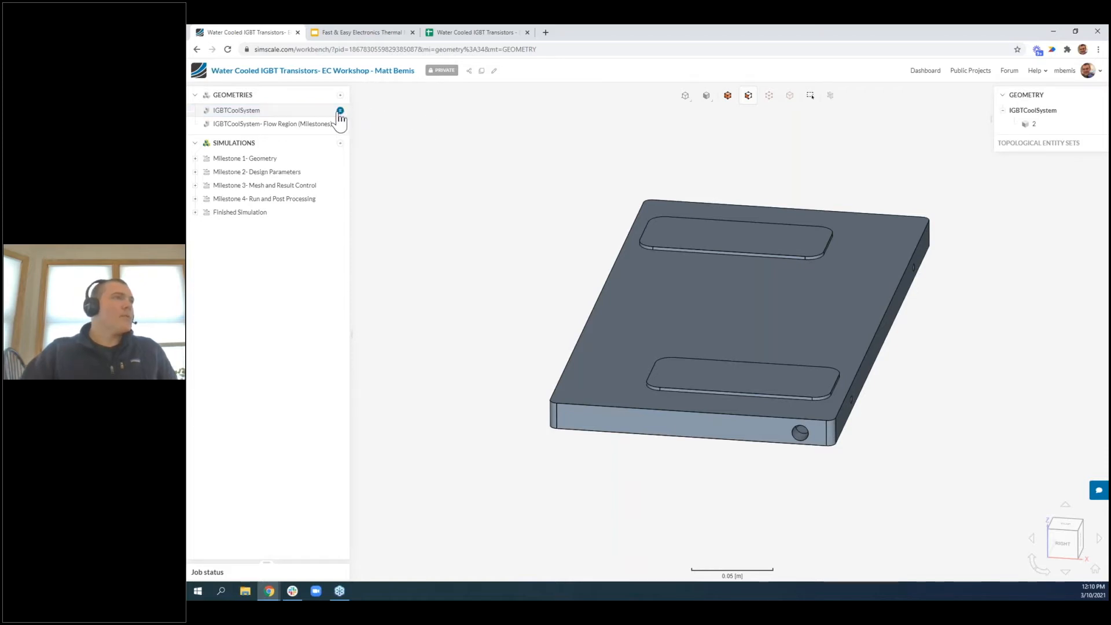
left_click(341, 111)
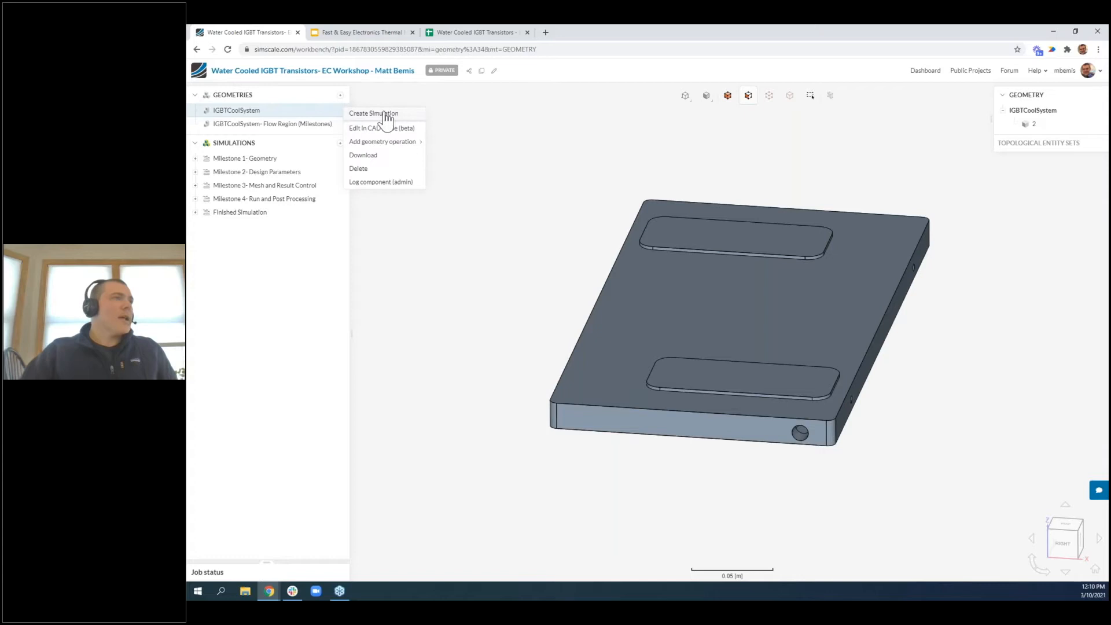
left_click(415, 129)
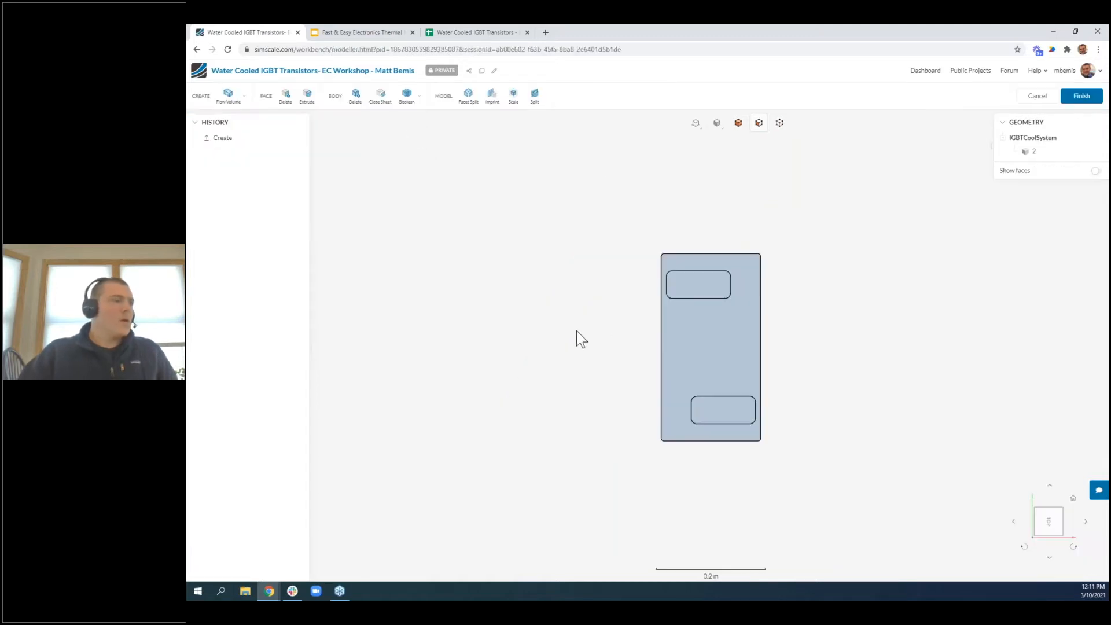
Start an internal flow volume operation on the cooling plate
left_click_drag(777, 480, 782, 402)
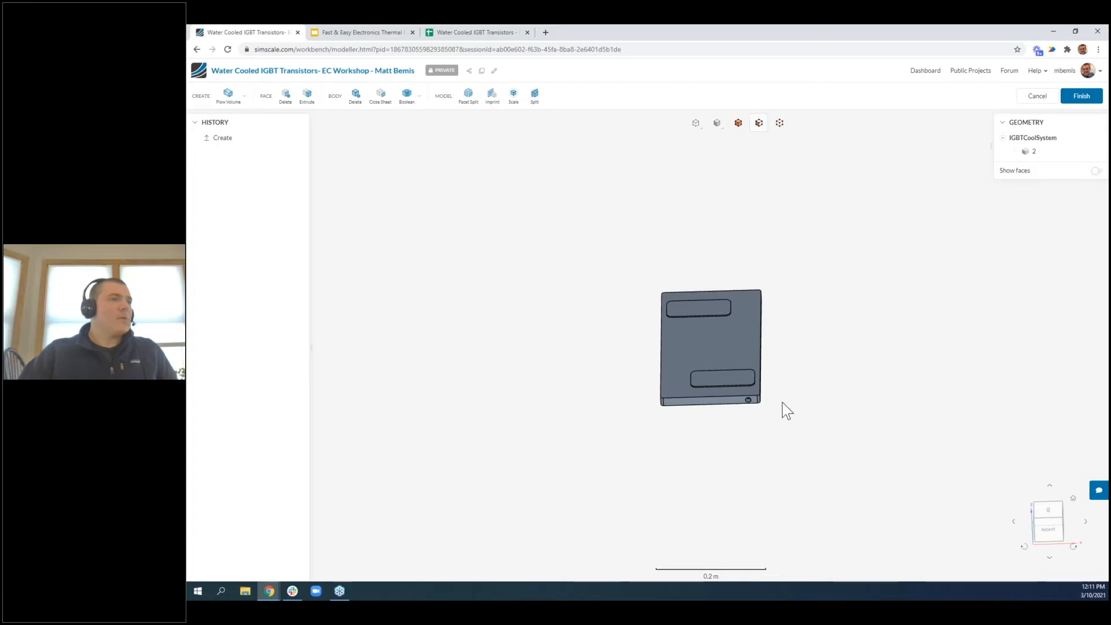
scroll(787, 411, "up", 5)
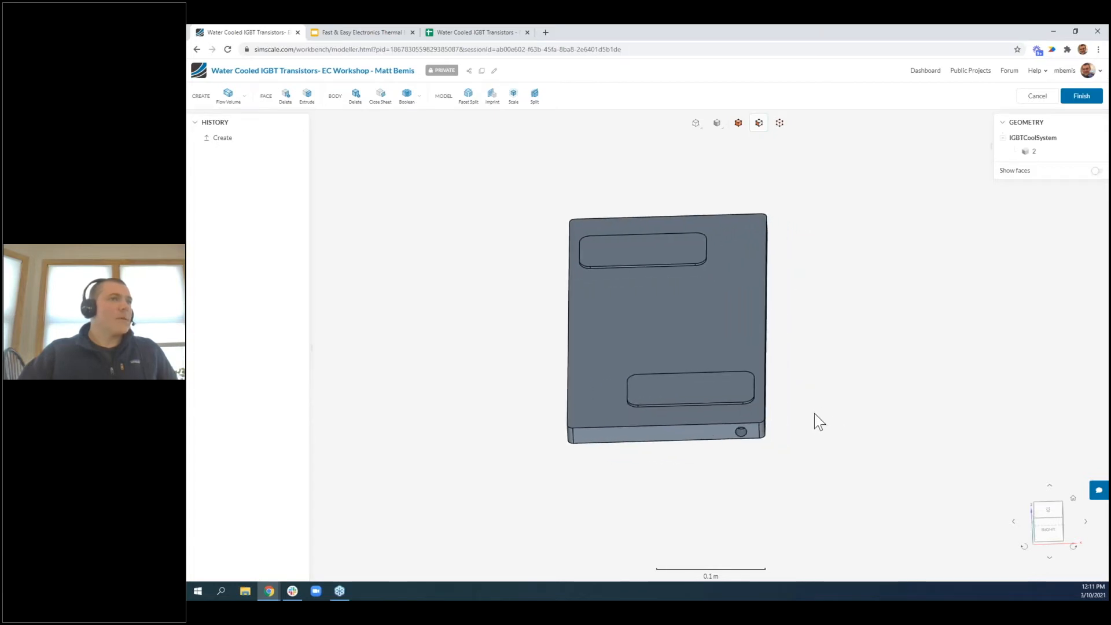
left_click(229, 97)
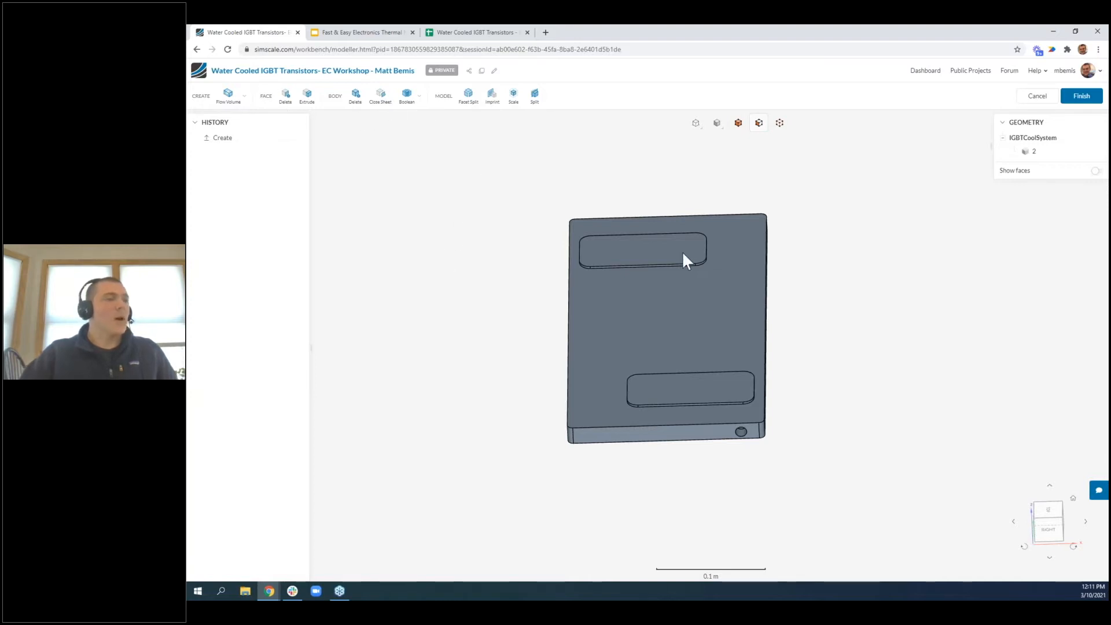
left_click_drag(822, 427, 788, 384)
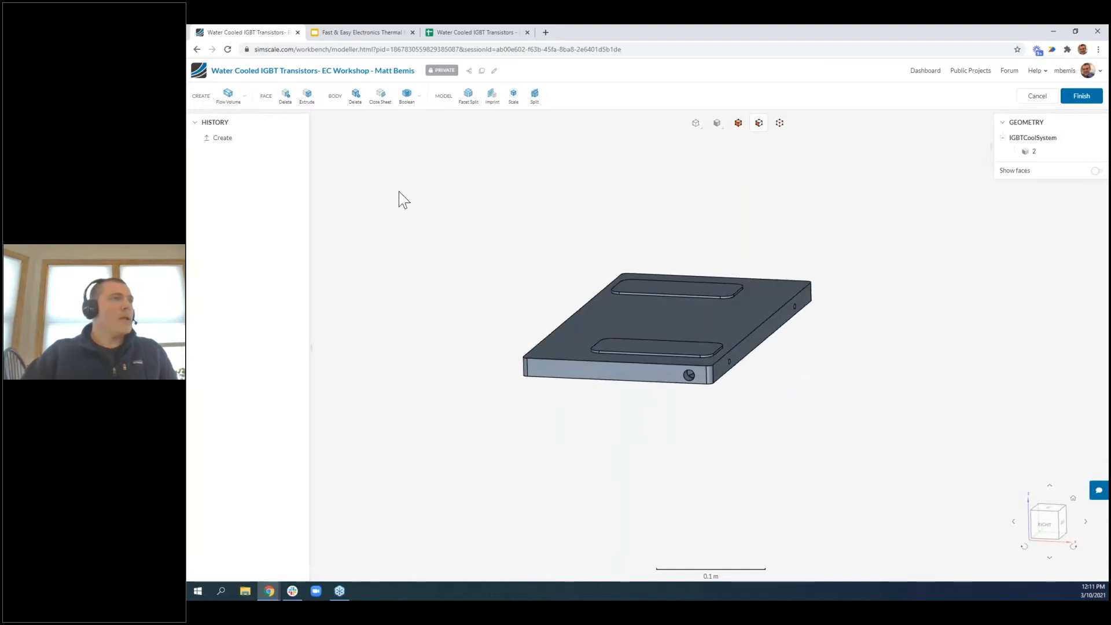
left_click(246, 94)
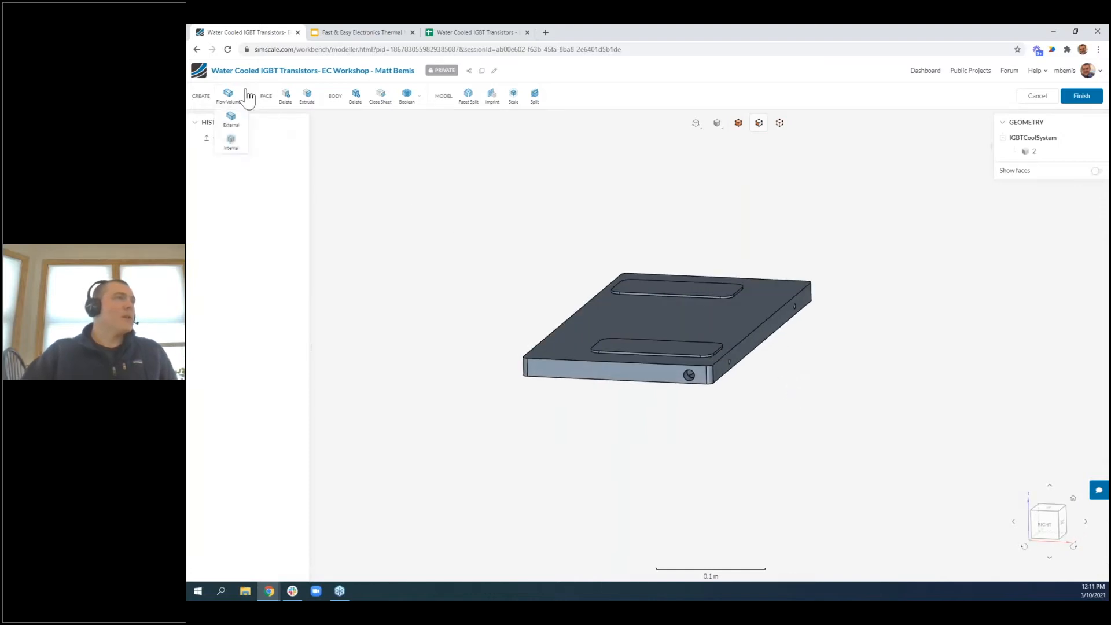
left_click(232, 145)
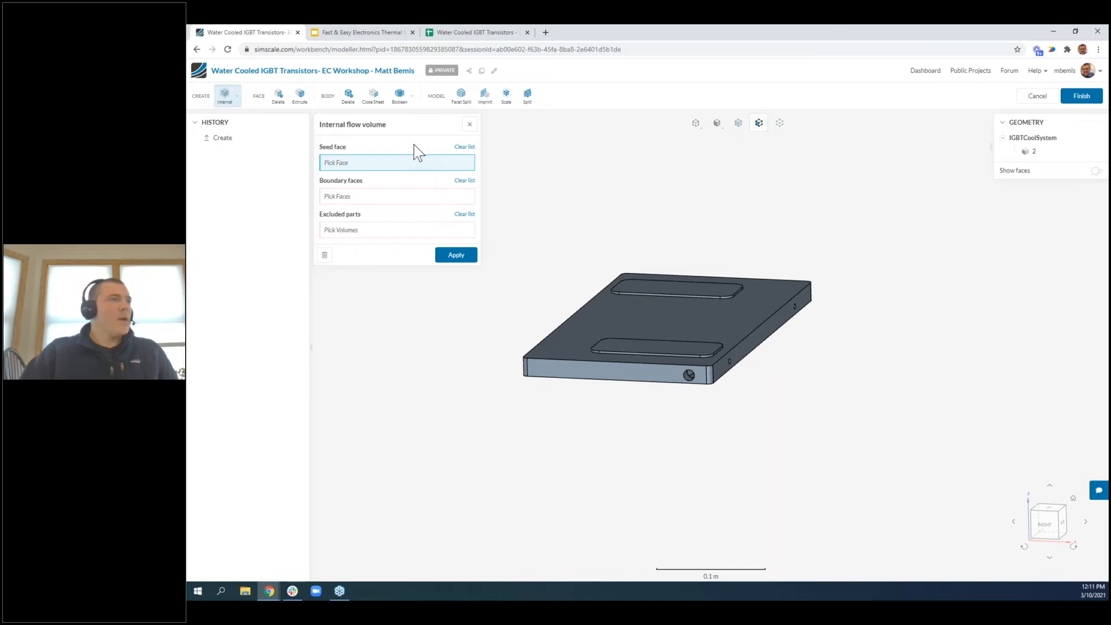
scroll(579, 424, "up", 3)
right_click_drag(435, 446, 592, 419)
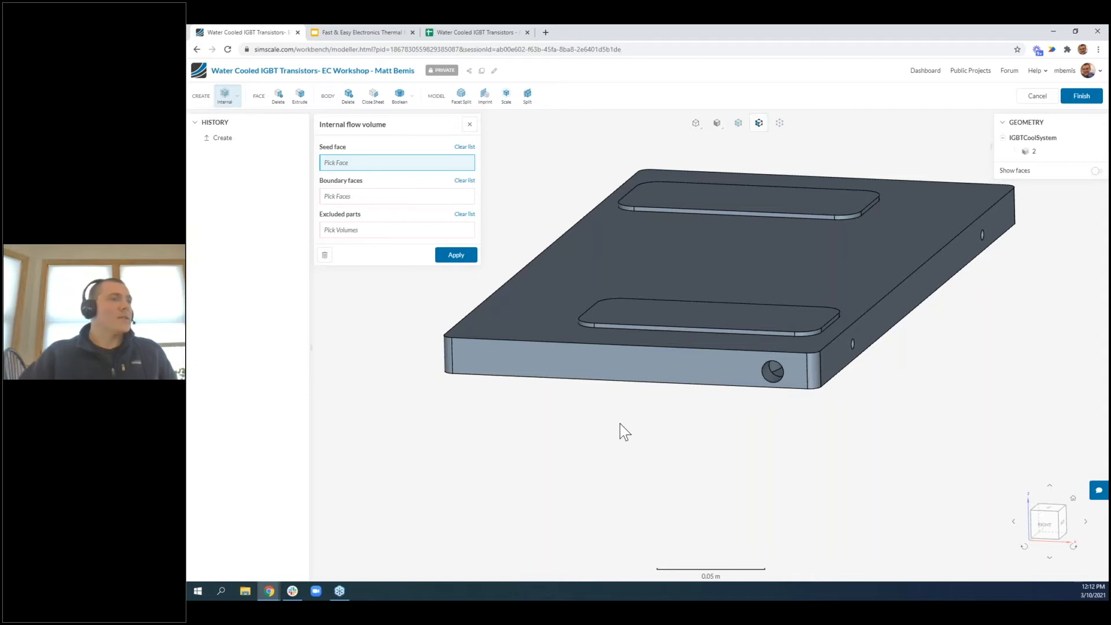
left_click(699, 367)
scroll(753, 430, "up", 2)
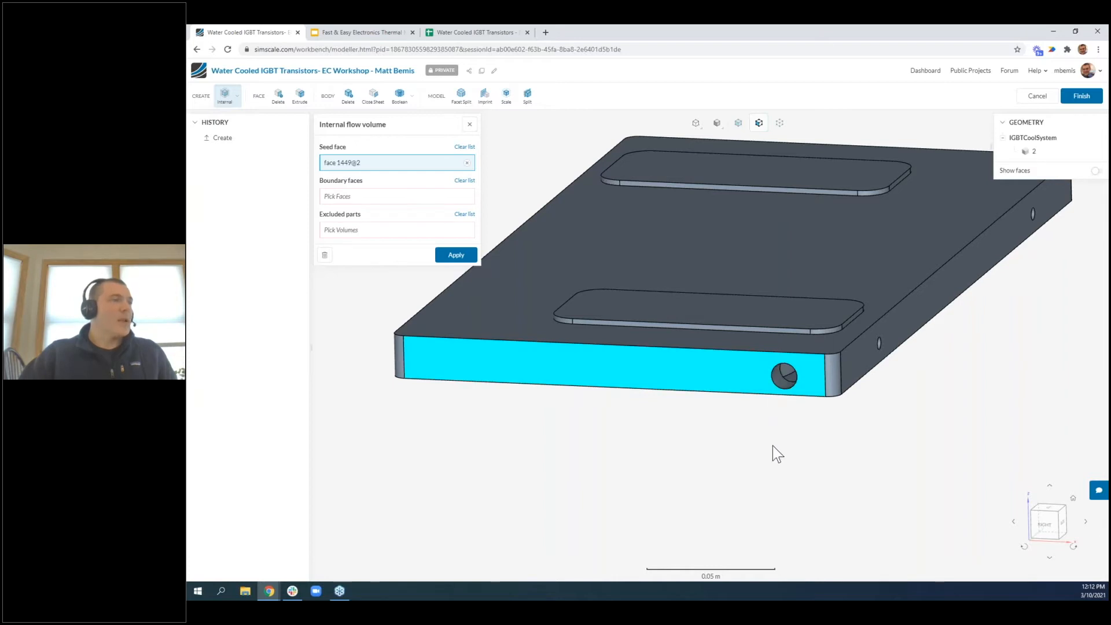
scroll(772, 447, "down", 2)
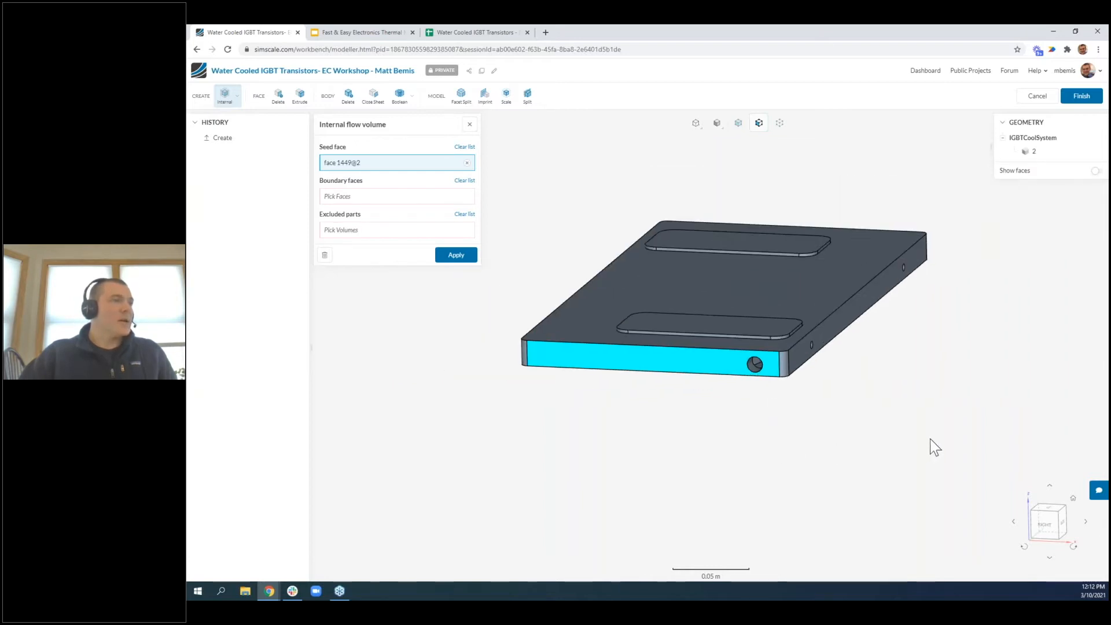
left_click(467, 163)
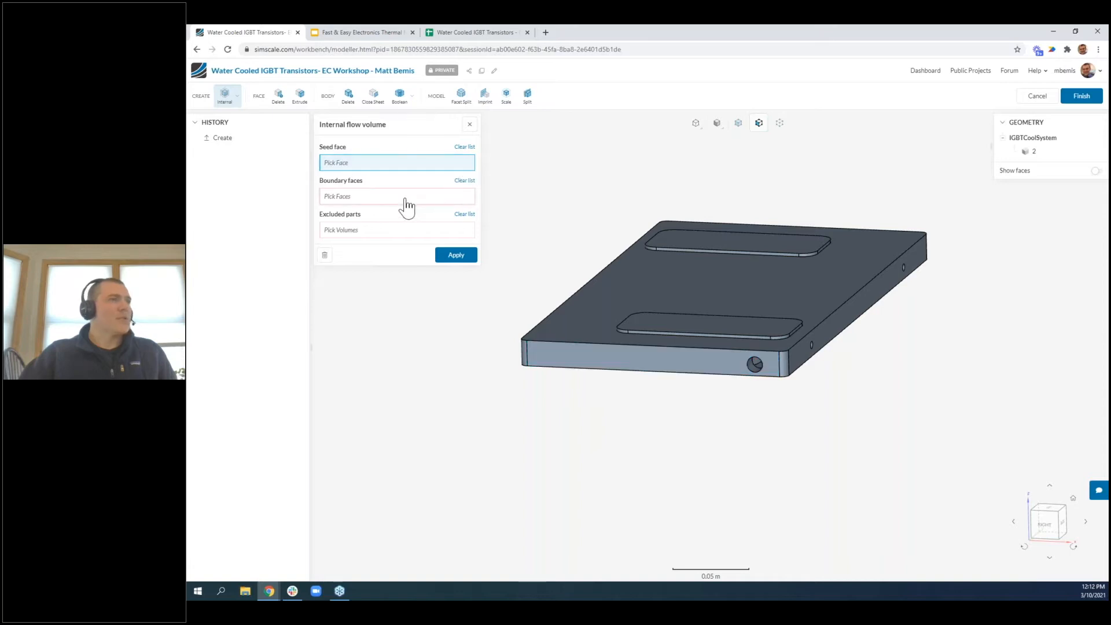
Assign the two opposite end faces with the large channel openings as boundary faces of the internal flow volume
left_click(406, 196)
left_click(648, 359)
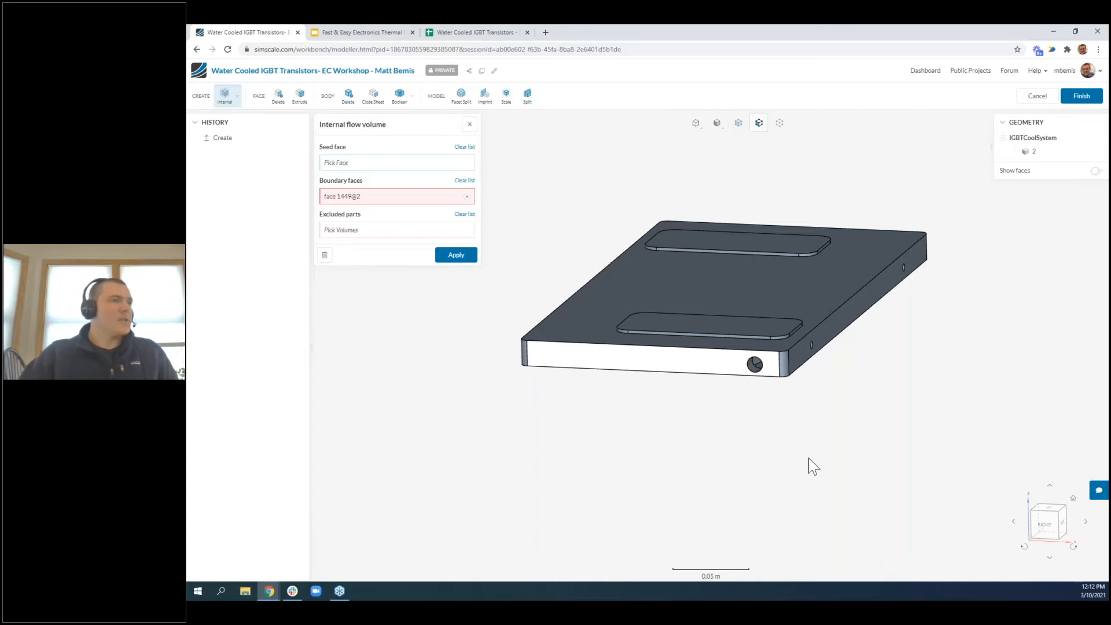
left_click_drag(793, 449, 694, 457)
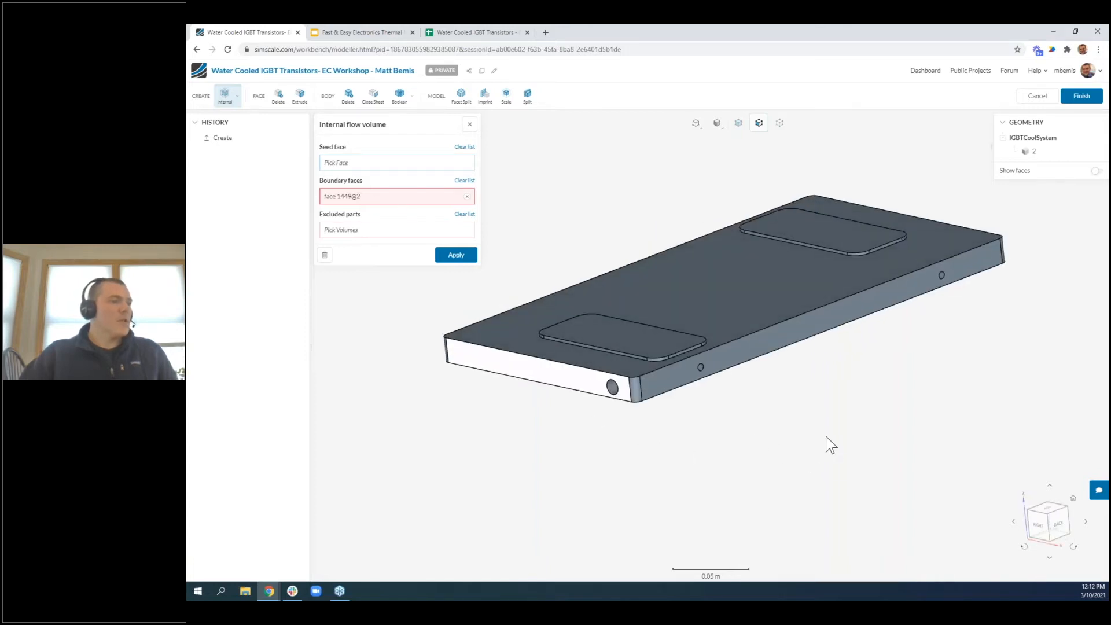
left_click_drag(915, 432, 875, 391)
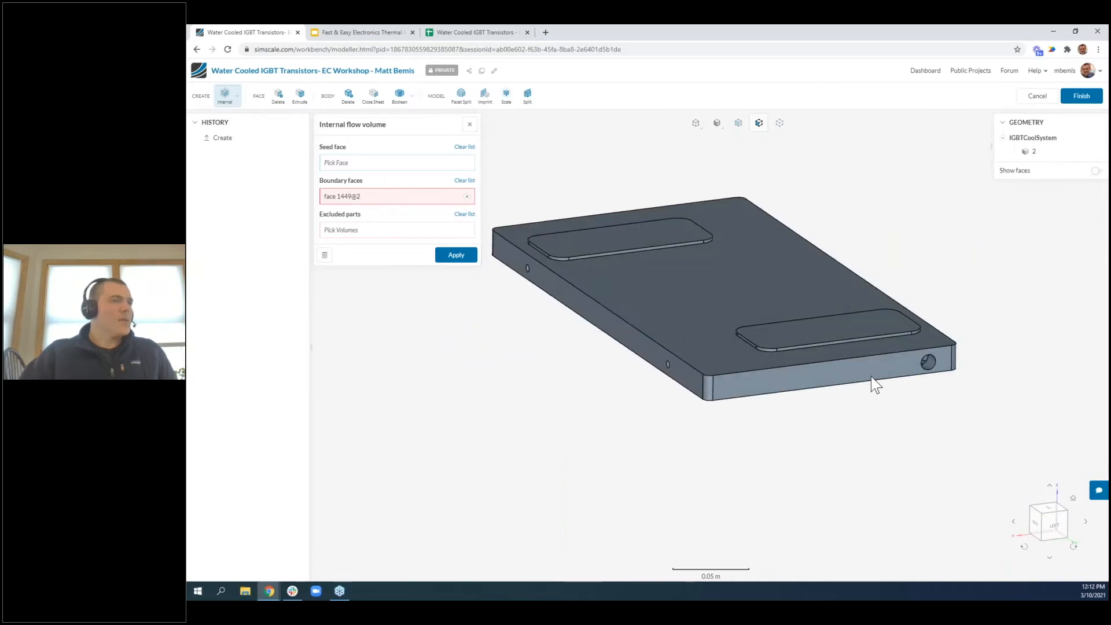
left_click(876, 385)
scroll(980, 419, "up", 3)
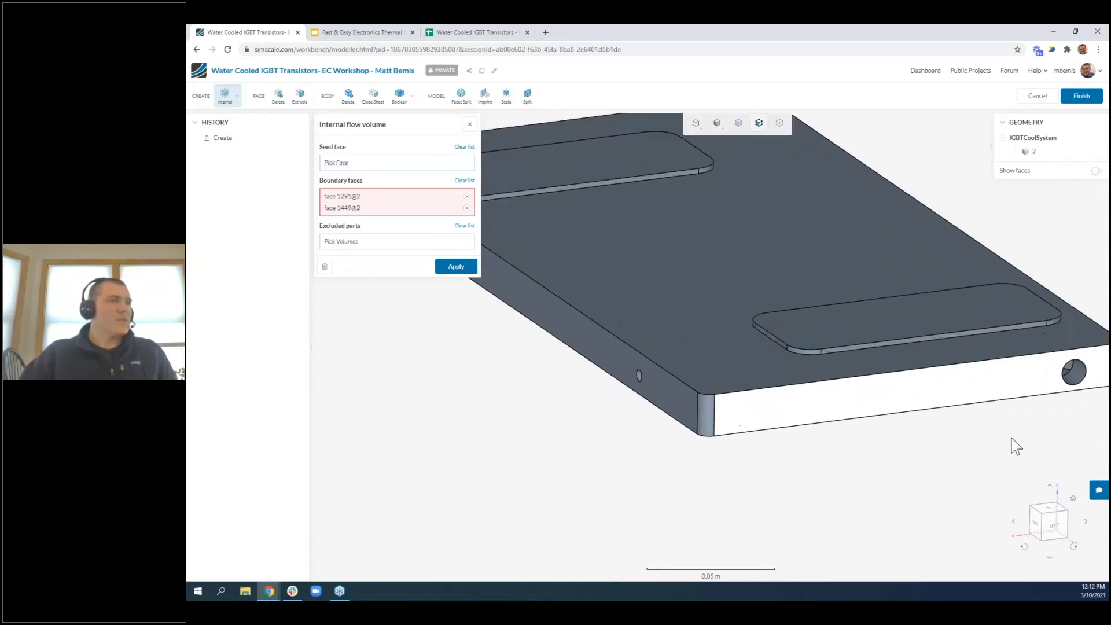
scroll(983, 449, "down", 3)
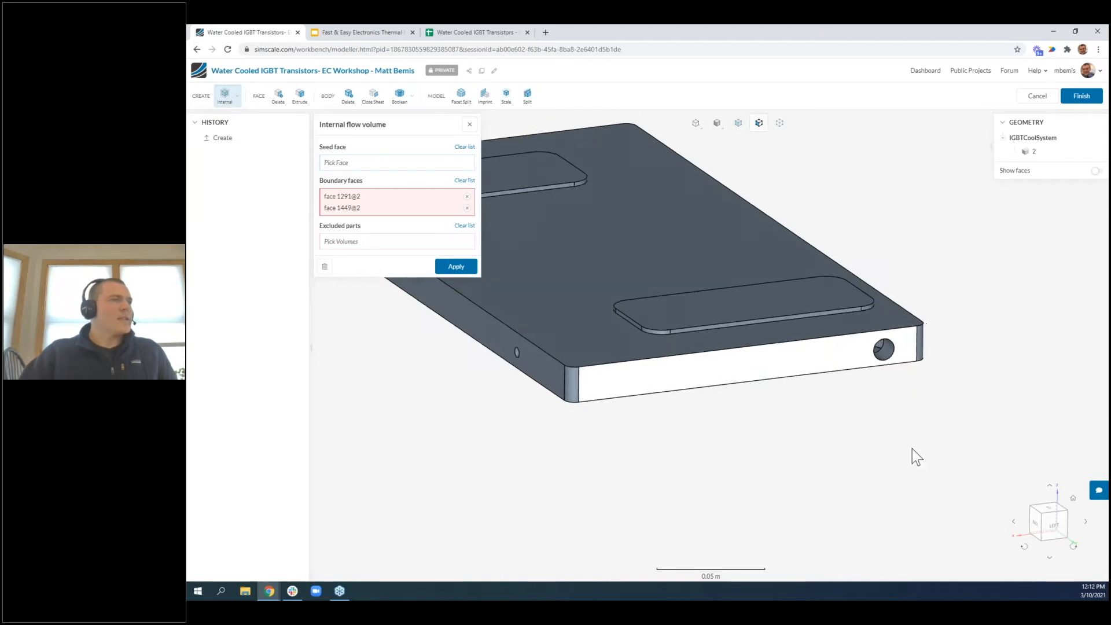
scroll(885, 390, "up", 3)
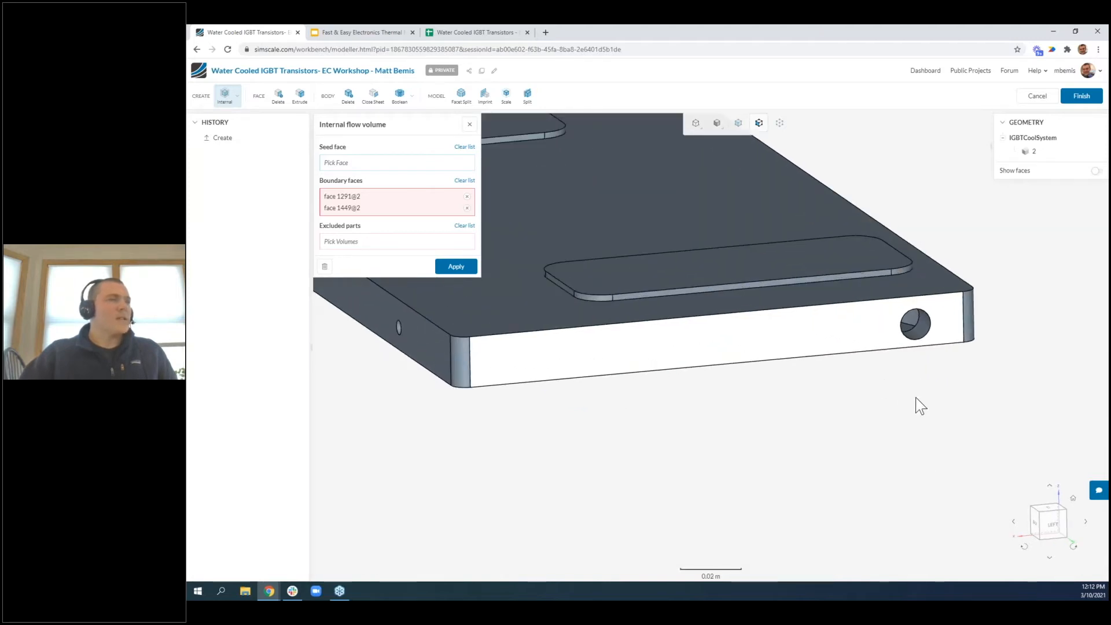
Assign the inner wall face visible inside the large channel opening as the seed face of the internal flow volume
scroll(914, 405, "up", 2)
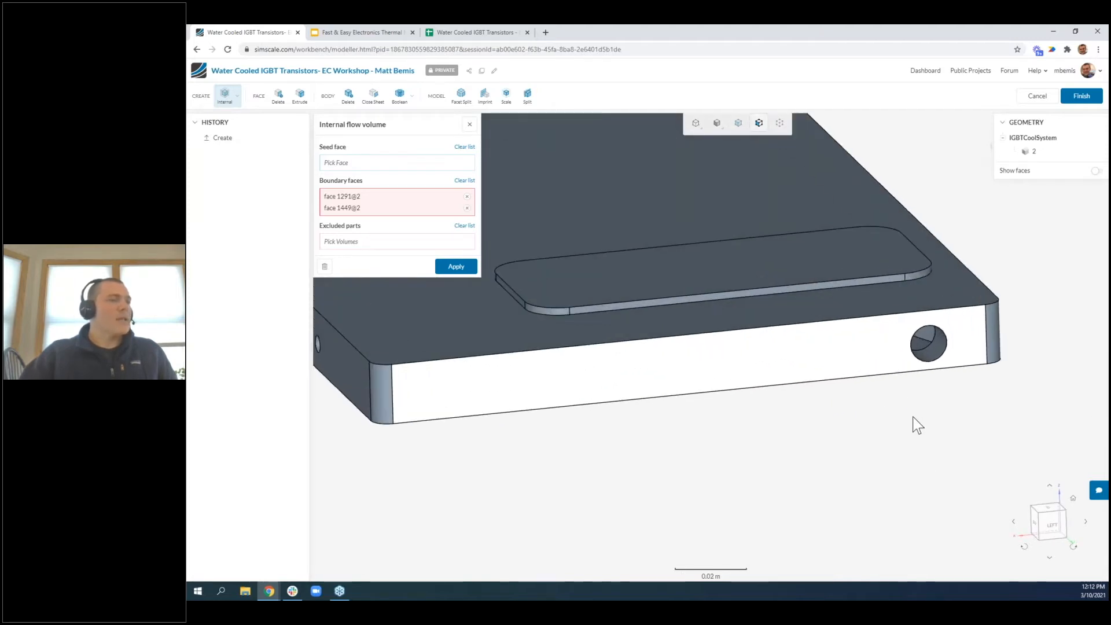
scroll(912, 434, "down", 4)
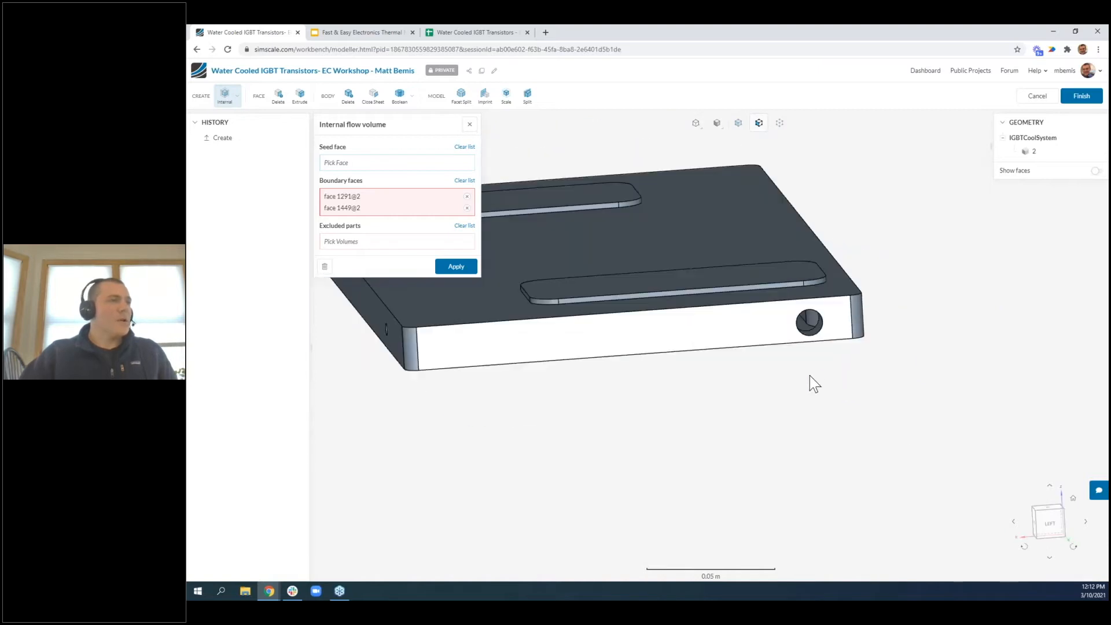
scroll(810, 376, "up", 4)
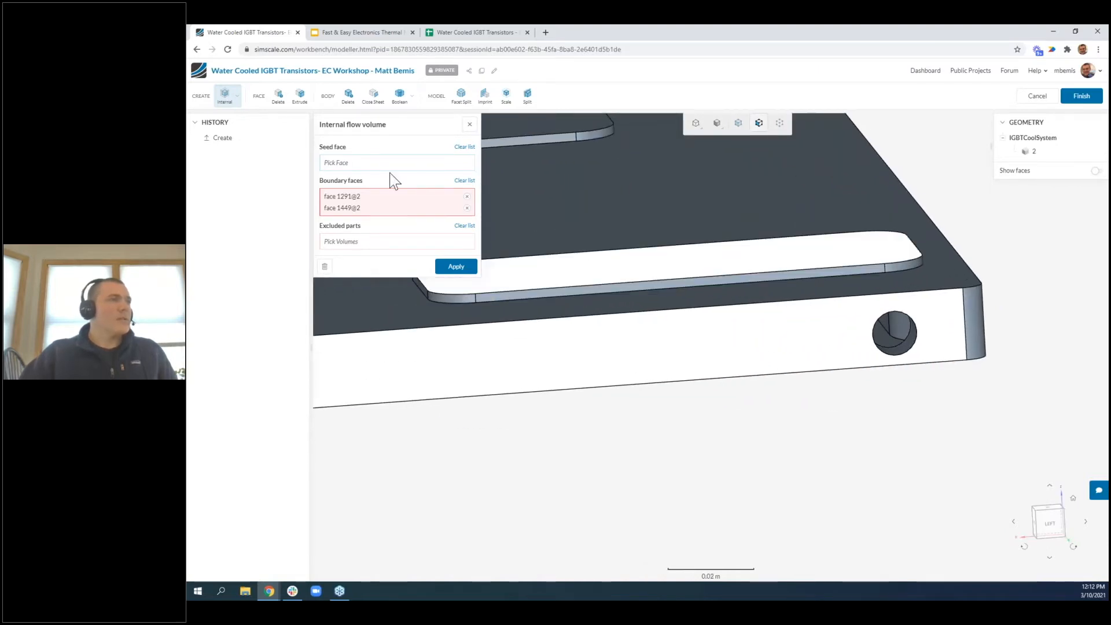
left_click(369, 163)
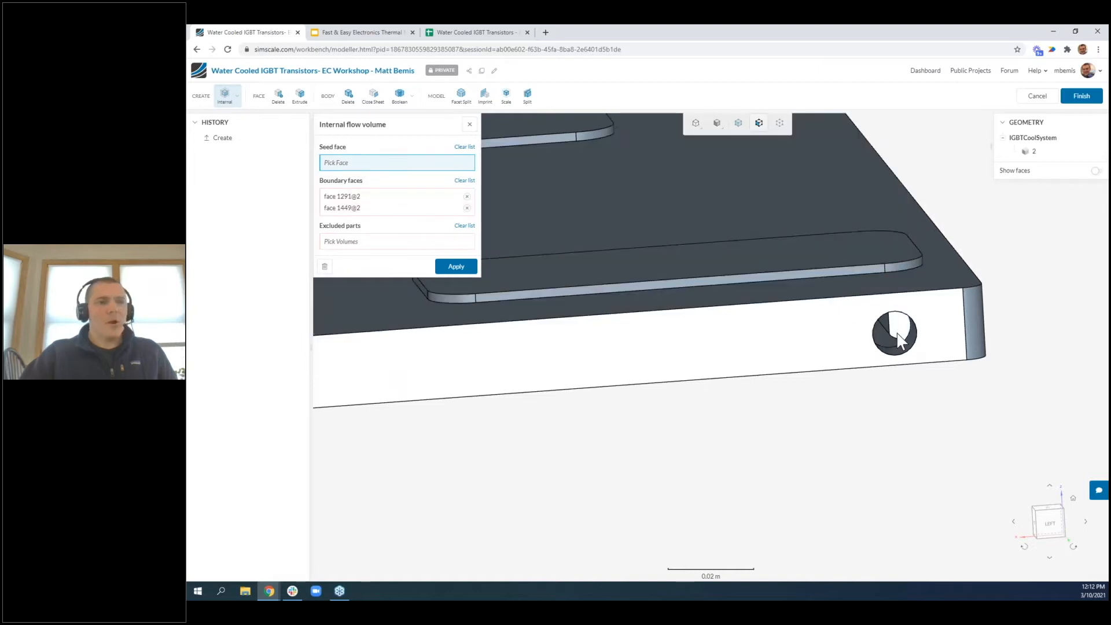
scroll(931, 329, "up", 2)
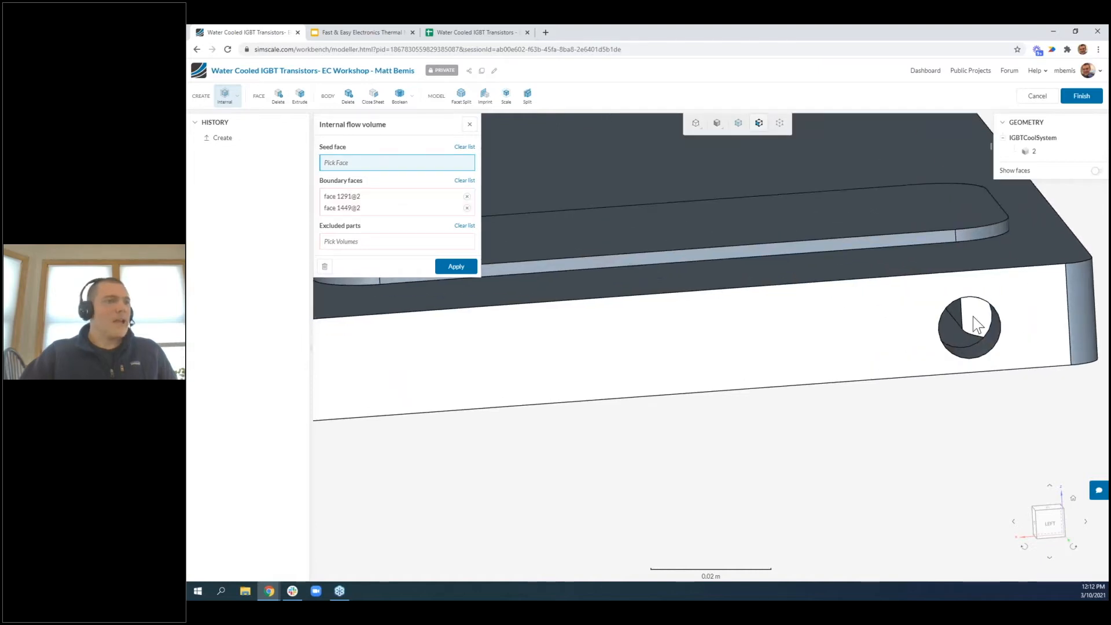
left_click(973, 317)
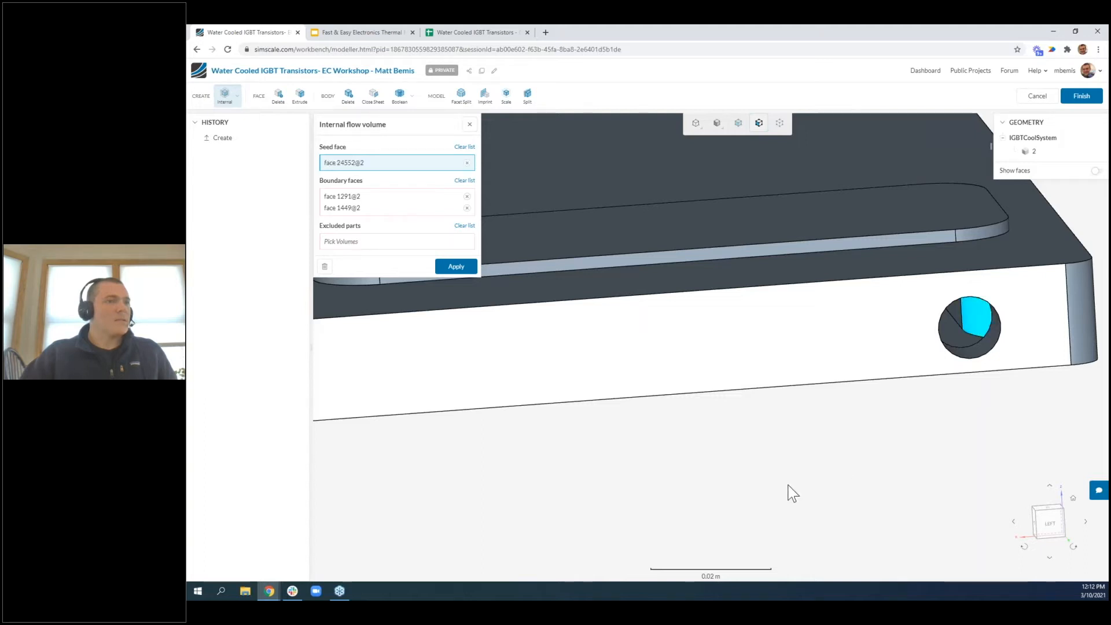
Generate the internal flow volume from the chosen seed face and the two boundary faces
scroll(789, 491, "down", 3)
right_click_drag(574, 459, 697, 449)
left_click_drag(634, 444, 679, 481)
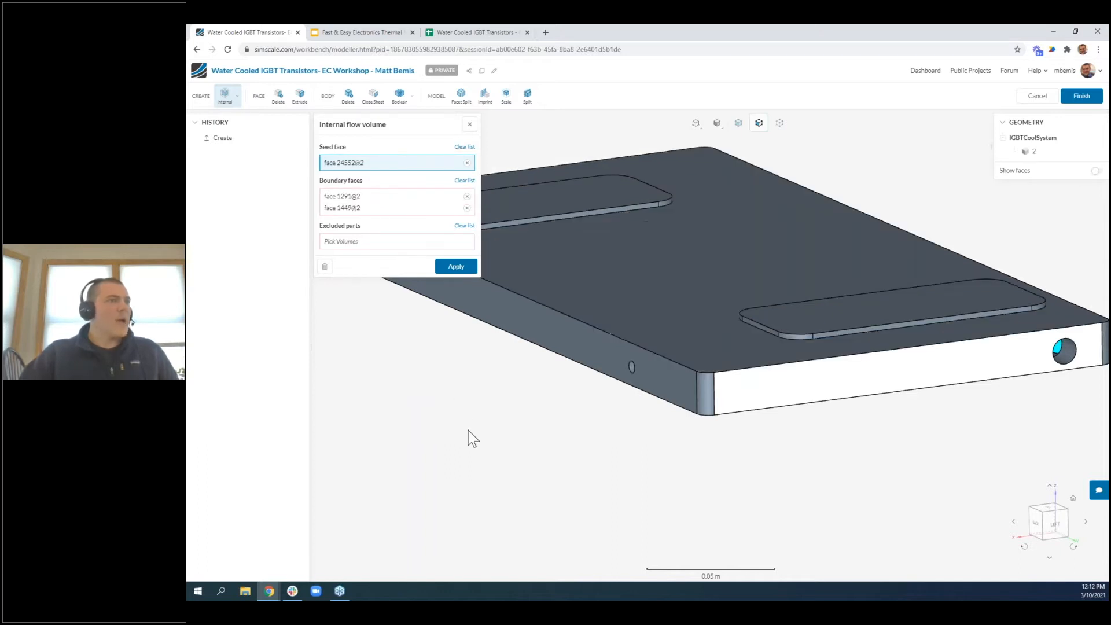
left_click(456, 267)
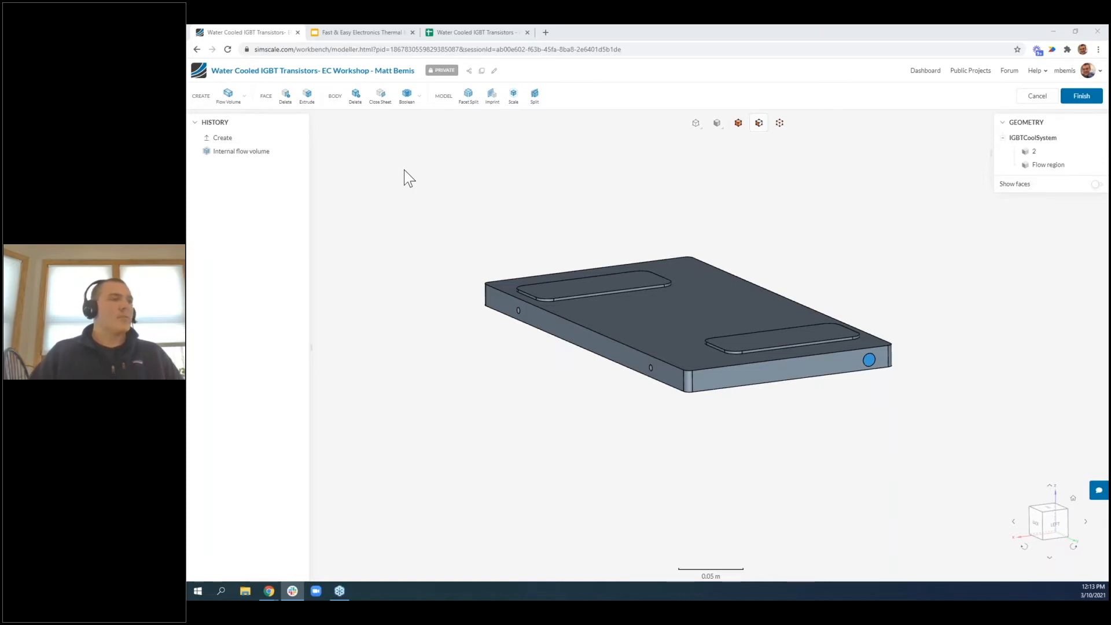
Run an Imprint operation on the cooling plate and its flow region
scroll(858, 439, "up", 3)
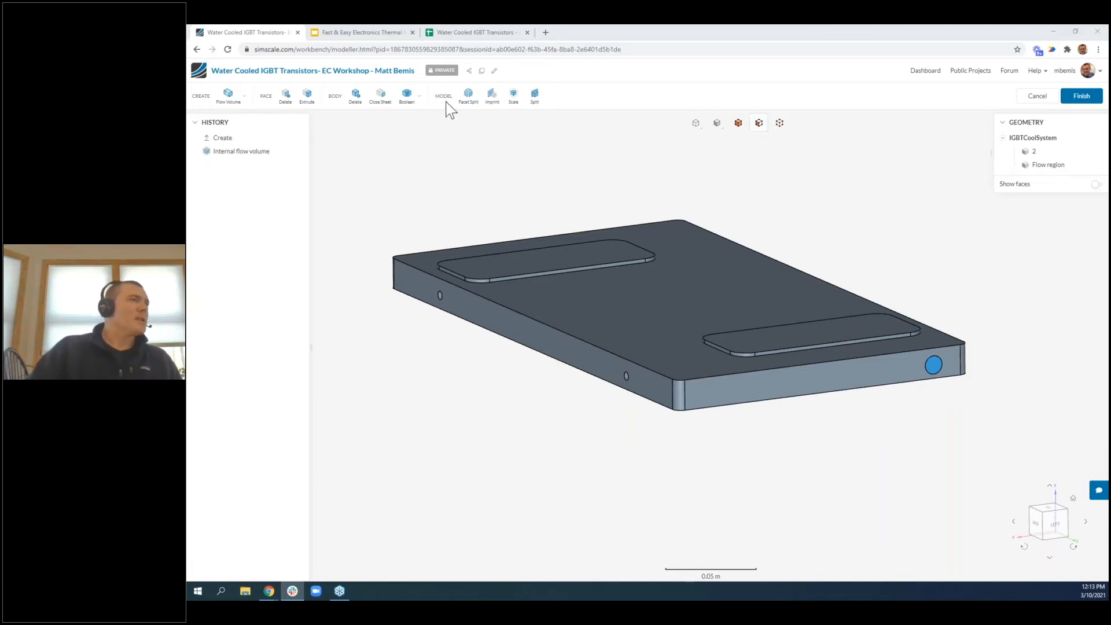
left_click(492, 95)
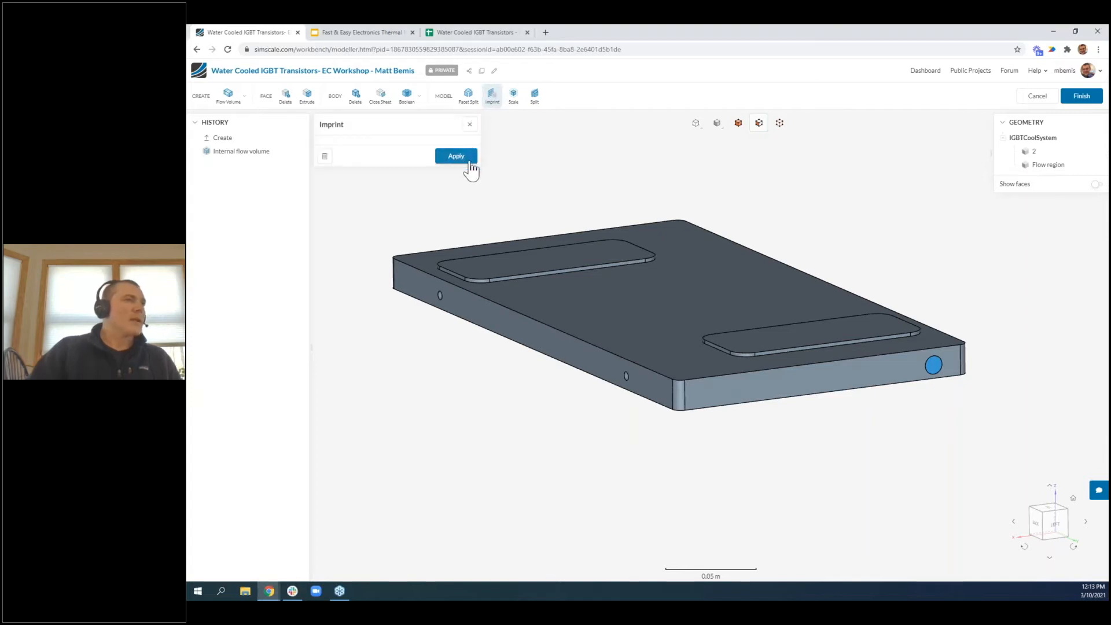
left_click(456, 156)
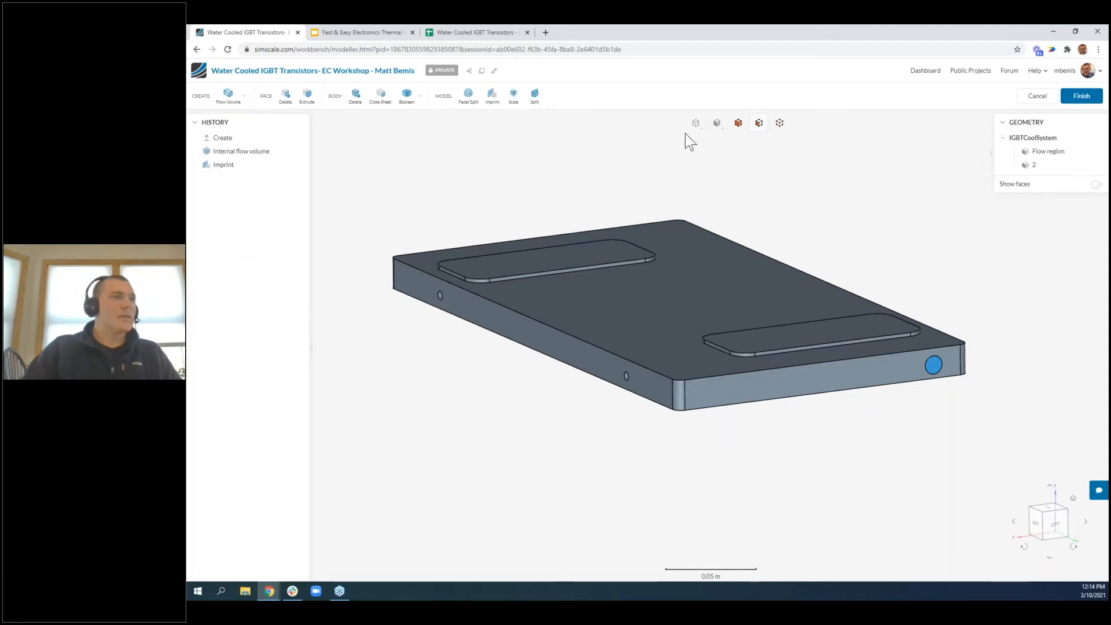
Finish the CAD edit to export the modified geometry to the workbench, widen the project tree, and inspect the exported plate
left_click(1092, 97)
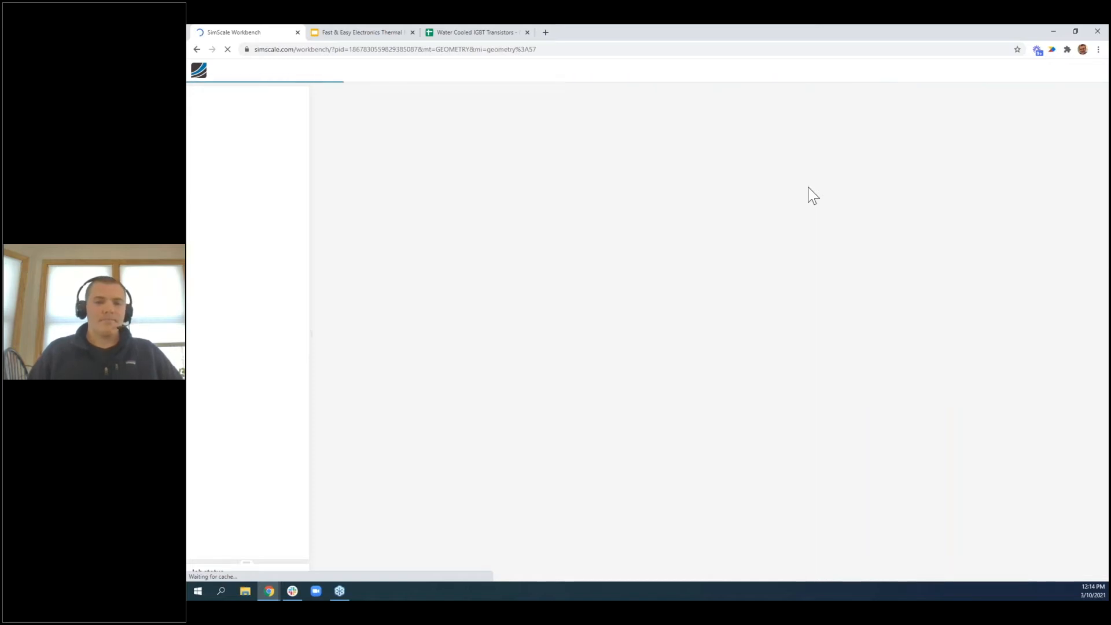
left_click_drag(323, 203, 348, 206)
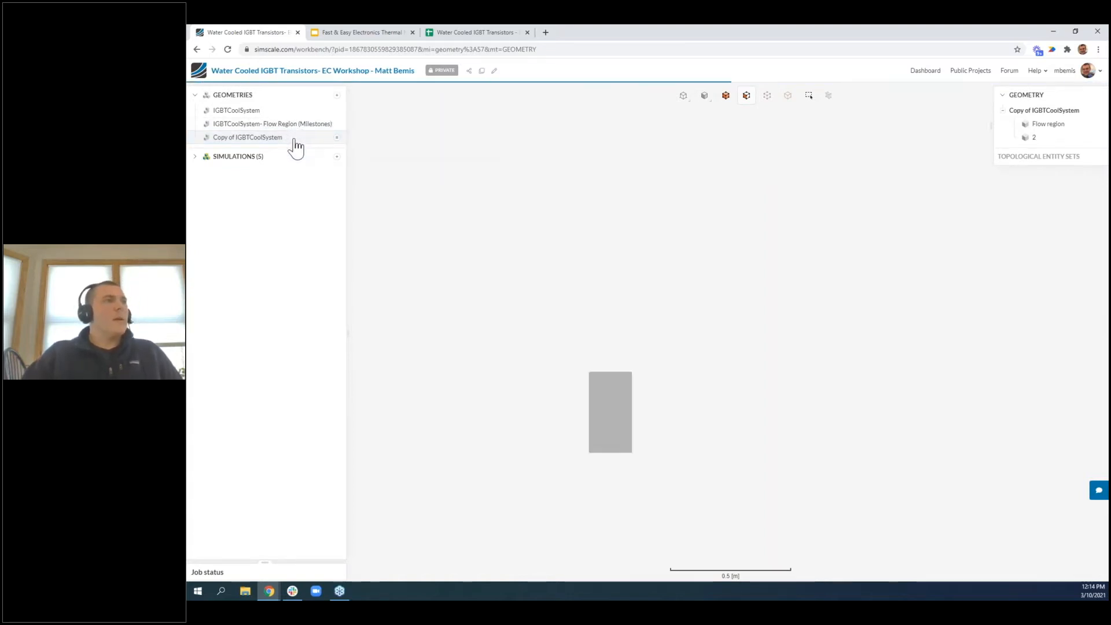
left_click_drag(537, 424, 528, 295)
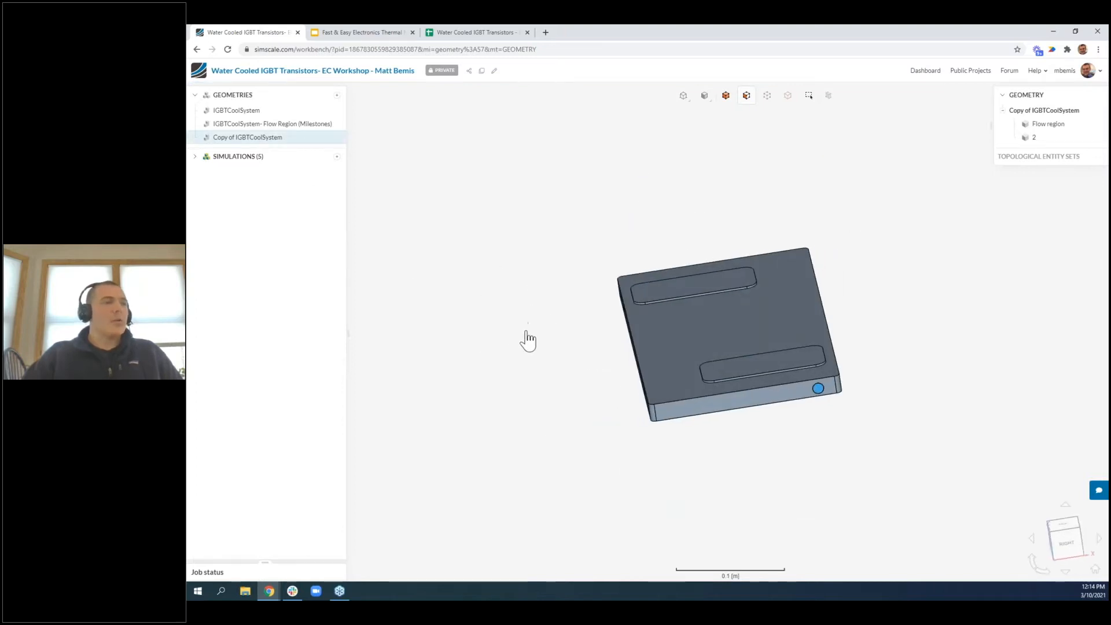
left_click_drag(528, 340, 546, 348)
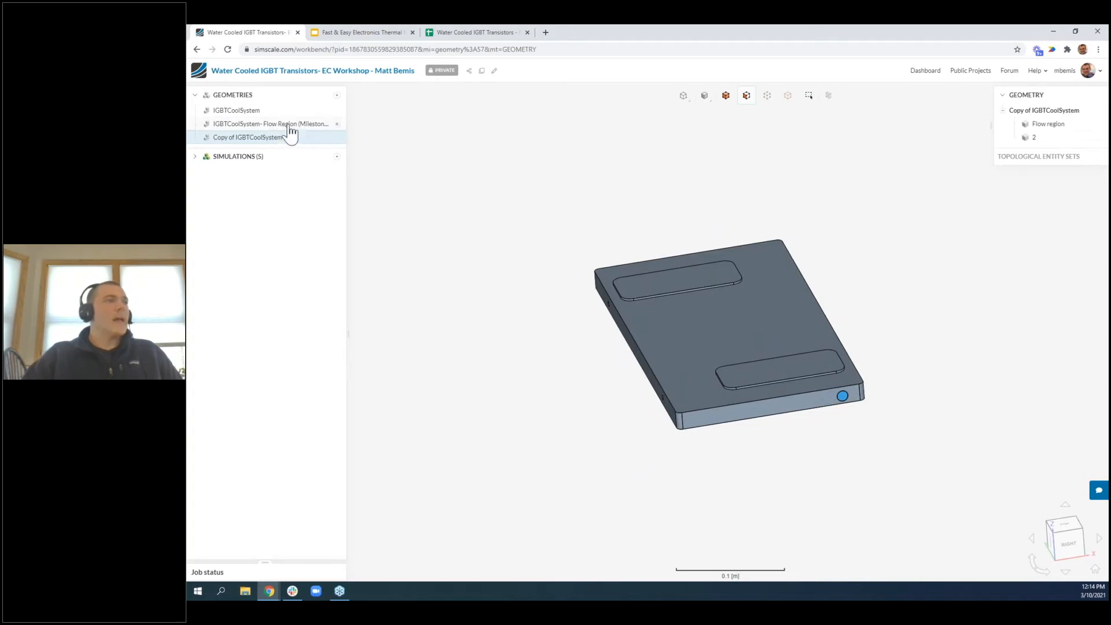
Create a Conjugate Heat Transfer v2.0 simulation from the IGBTCoolSystem- Flow Region (Milestones) geometry
left_click(290, 125)
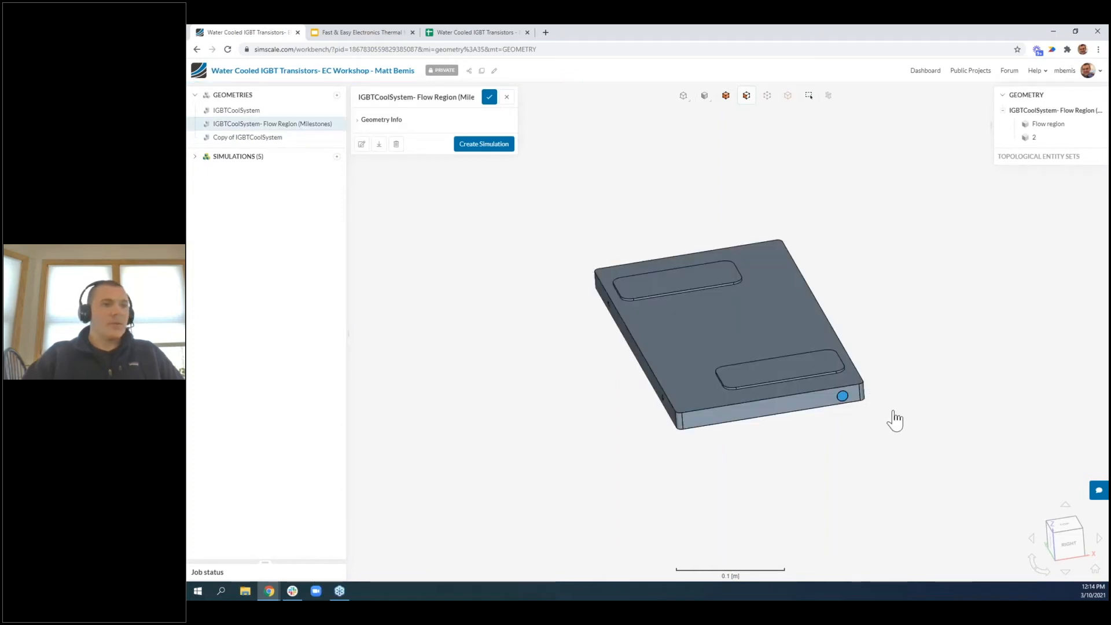
scroll(478, 364, "up", 1)
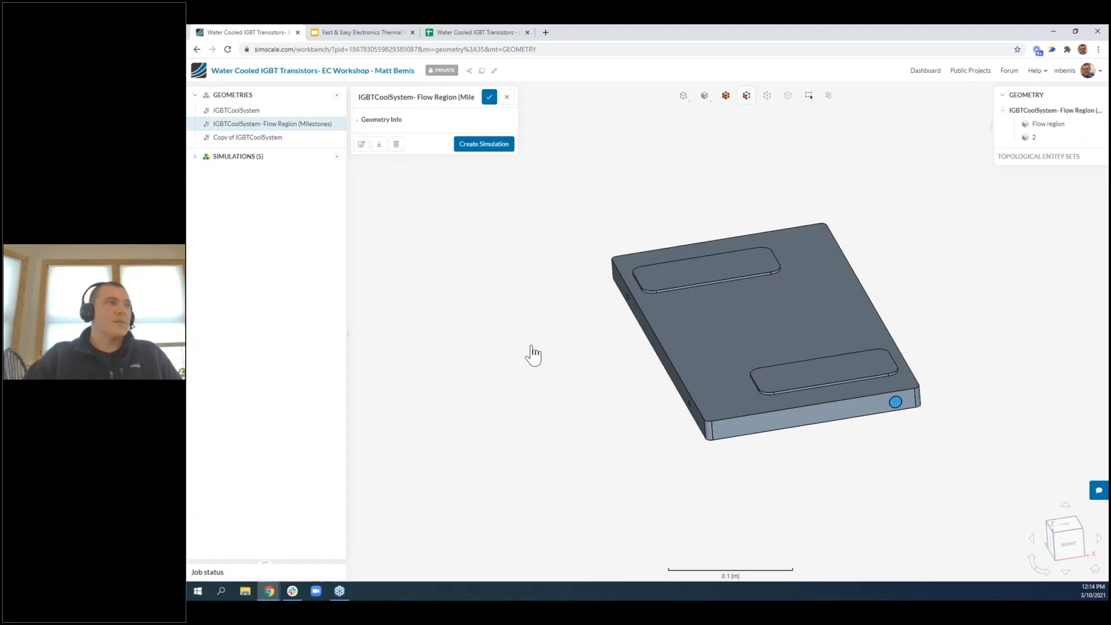
right_click_drag(533, 345, 505, 347)
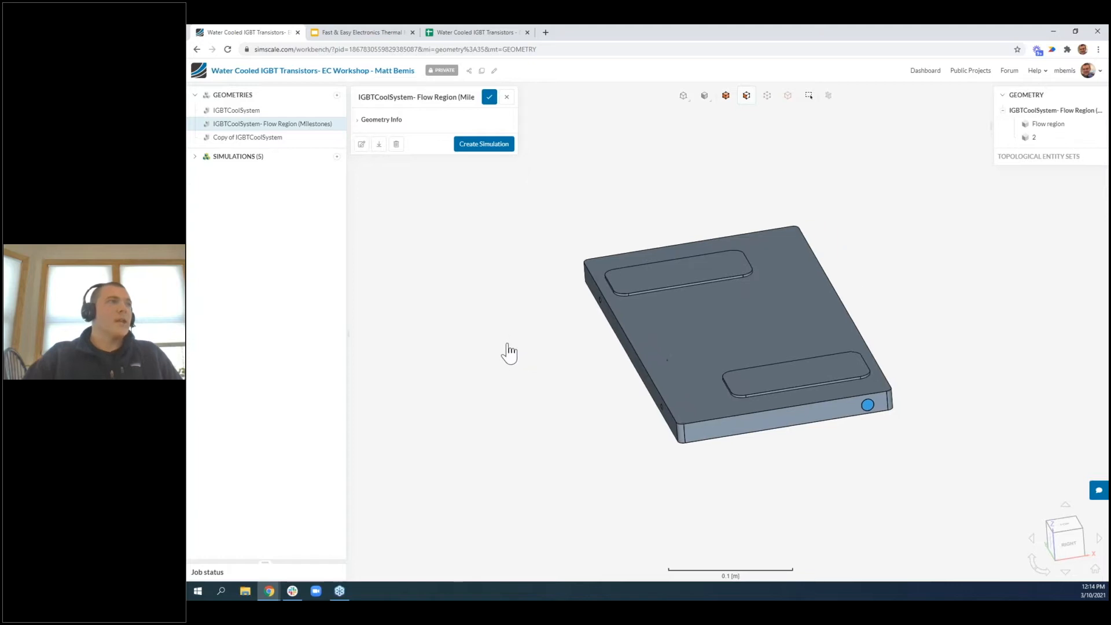
left_click(197, 157)
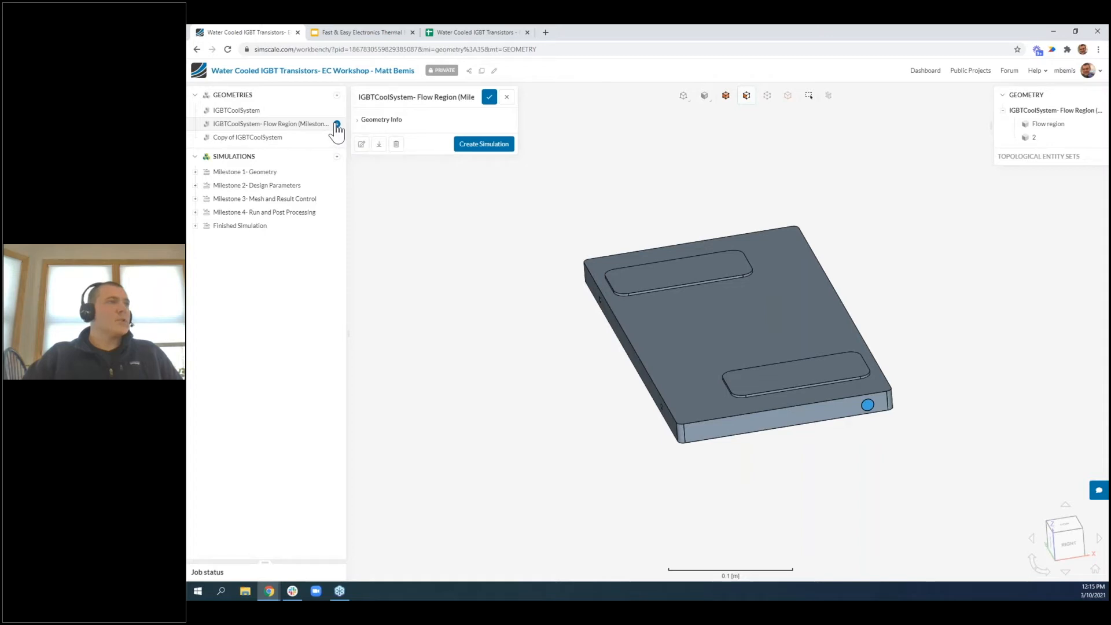
left_click(508, 152)
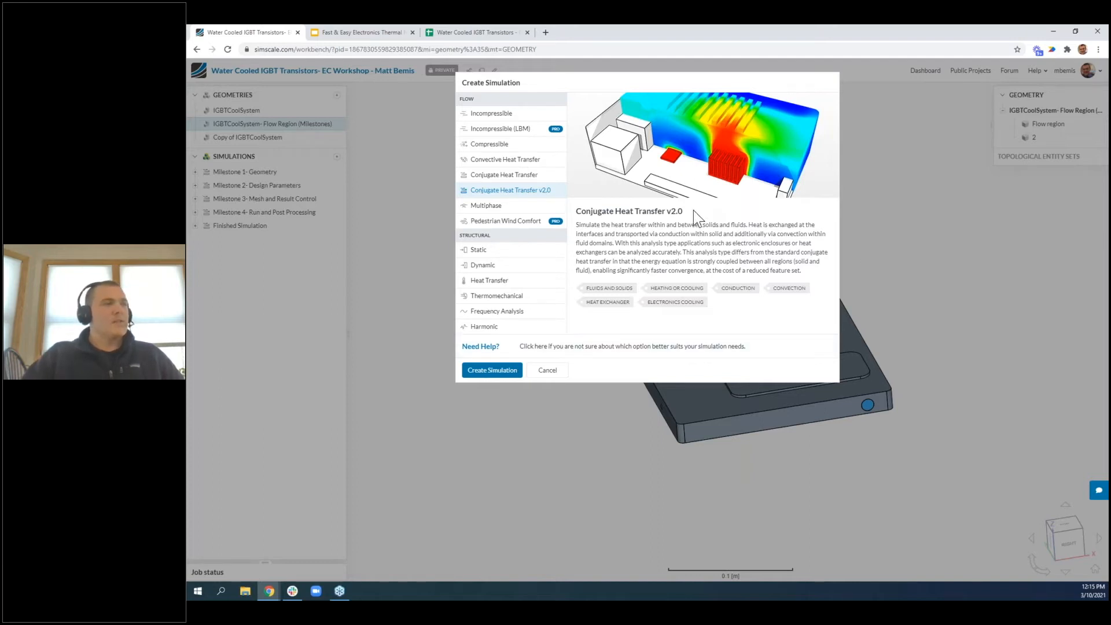
left_click(493, 370)
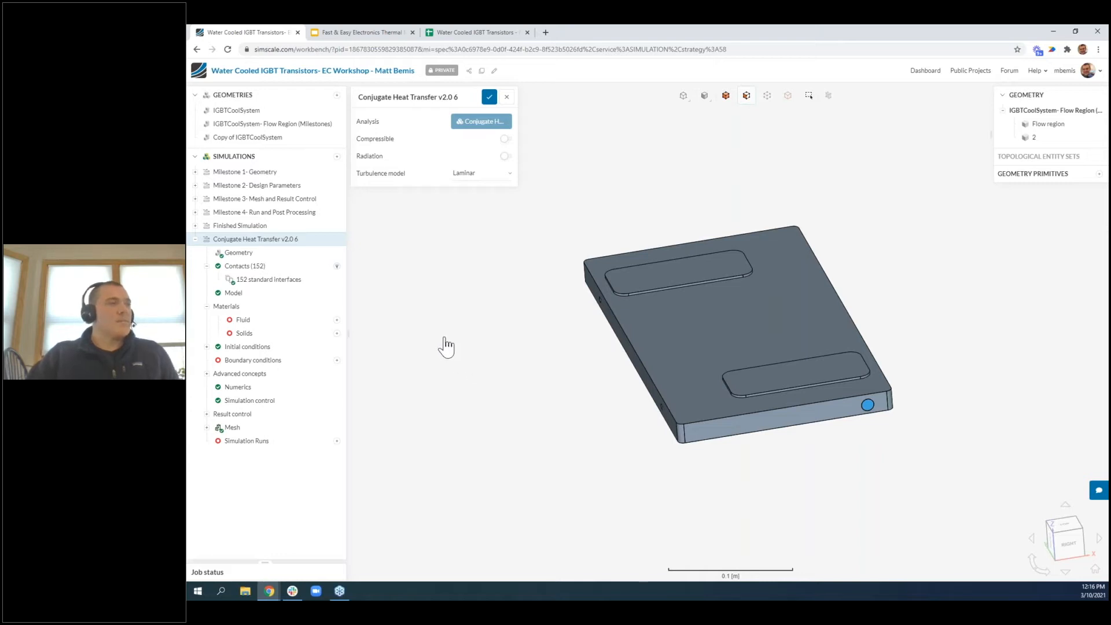
Set the z-component of gravity to -9.81 m/s² in the new simulation's model settings and collapse that simulation
left_click(289, 296)
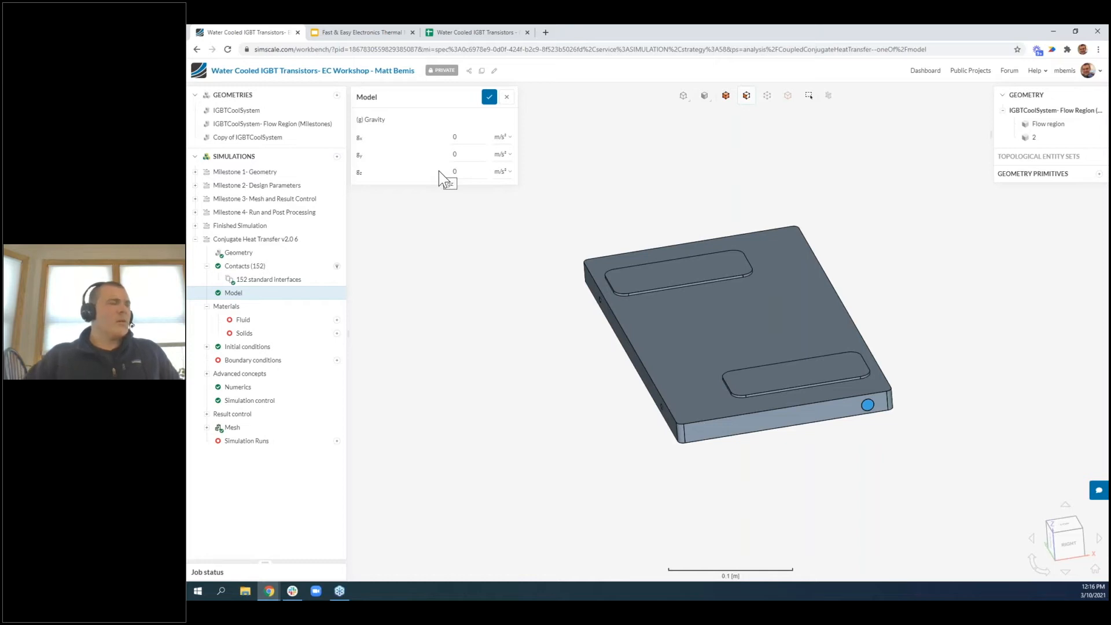
double_click(462, 171)
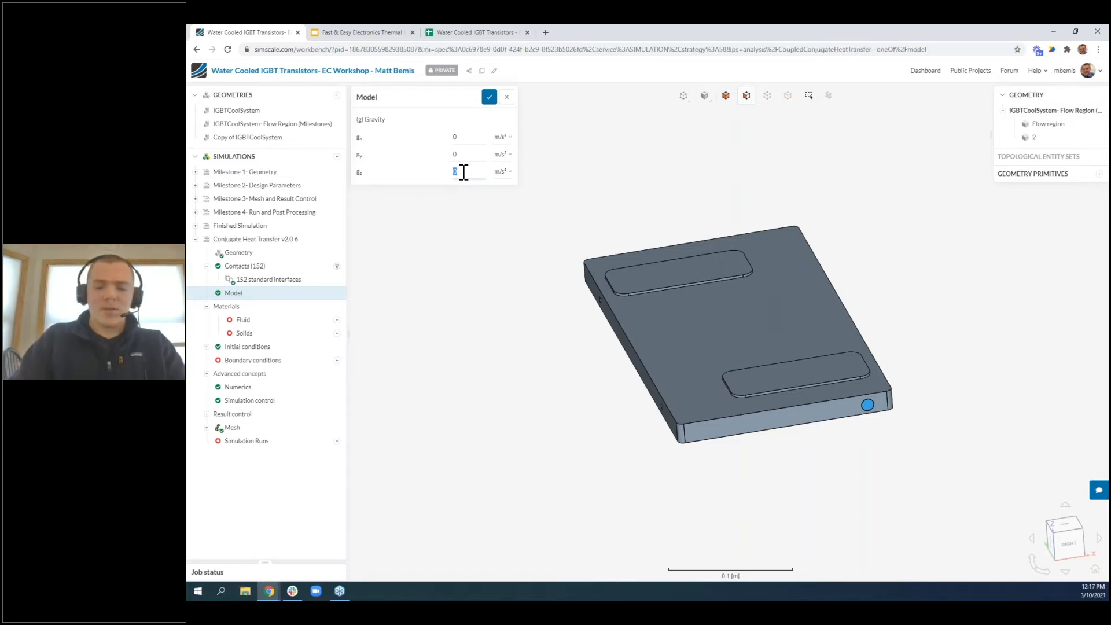
type("-9.8")
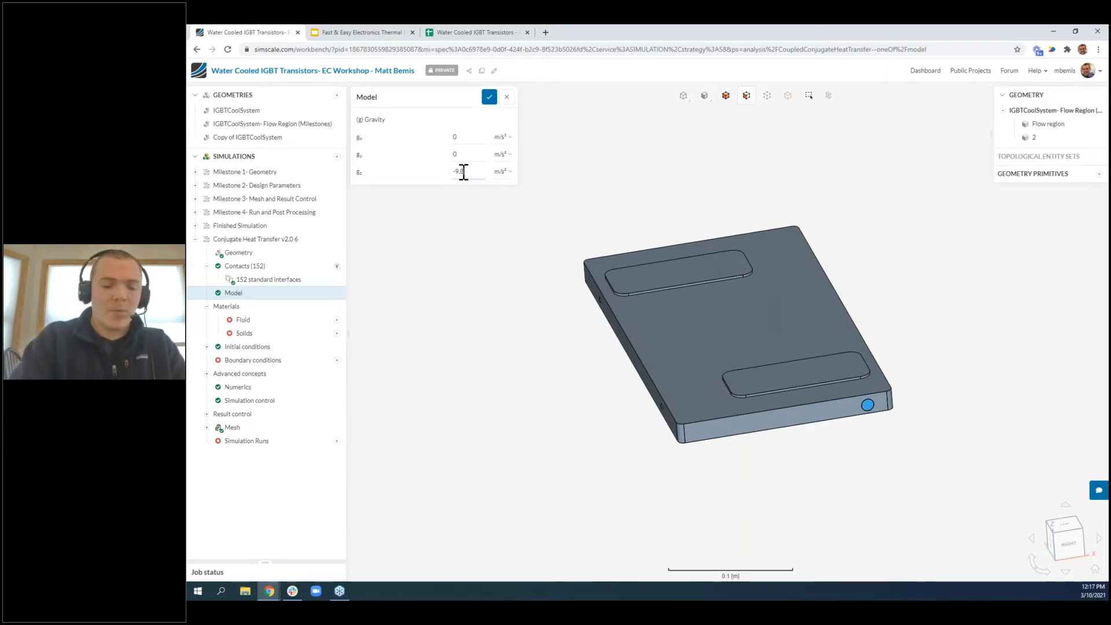
type("1")
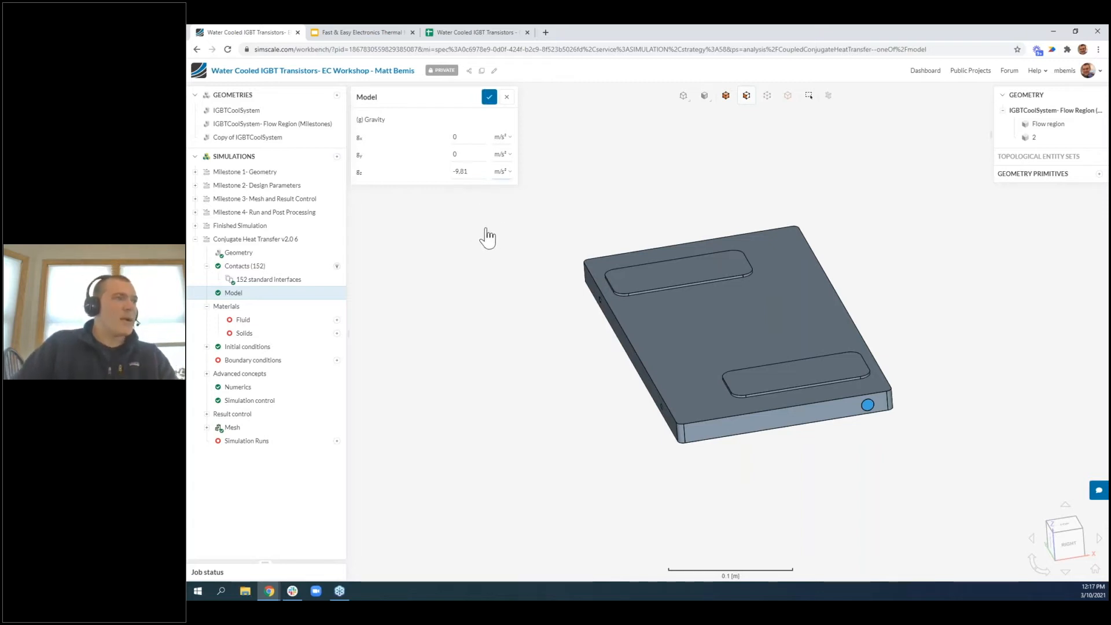
left_click(489, 97)
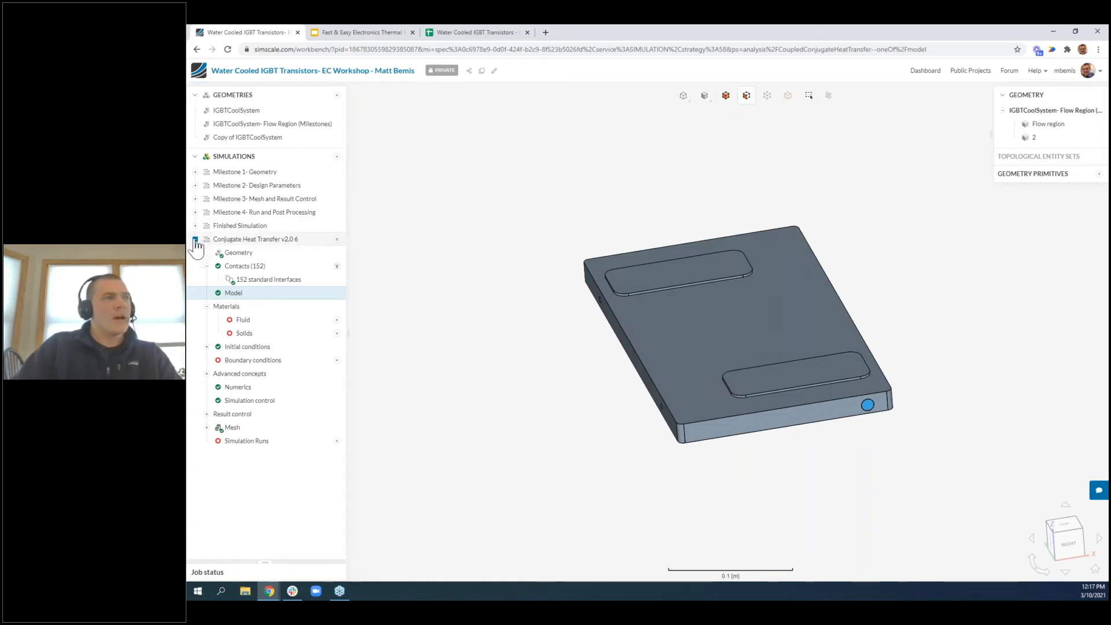
left_click(195, 239)
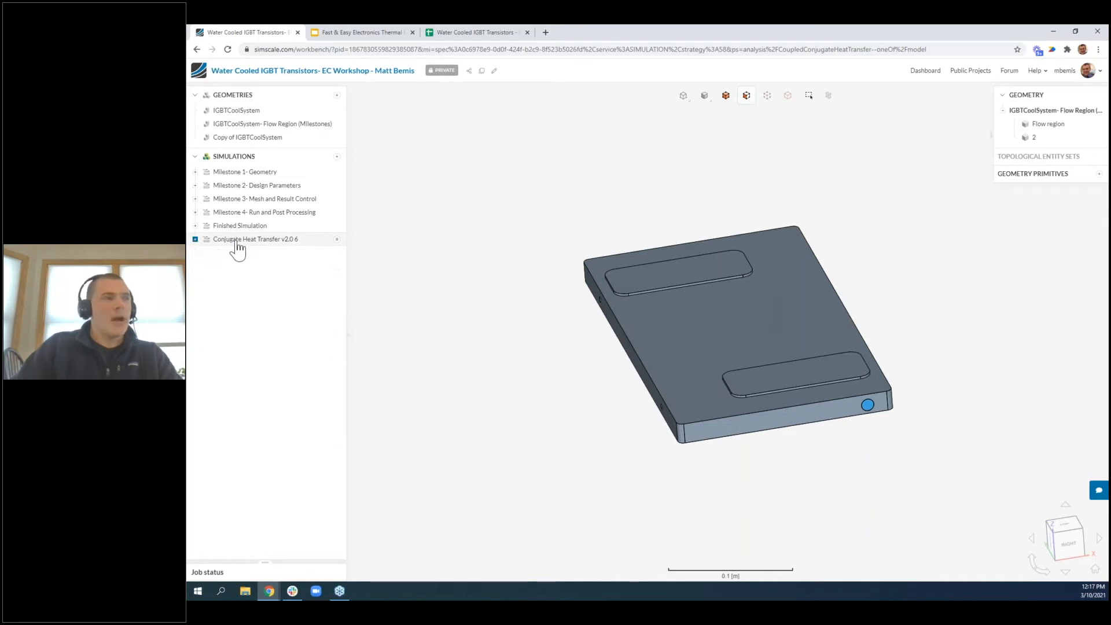
Assign the IGBTCoolSystem- Flow Region (Milestones) geometry as the domain of the Milestone 1- Geometry simulation
left_click(266, 174)
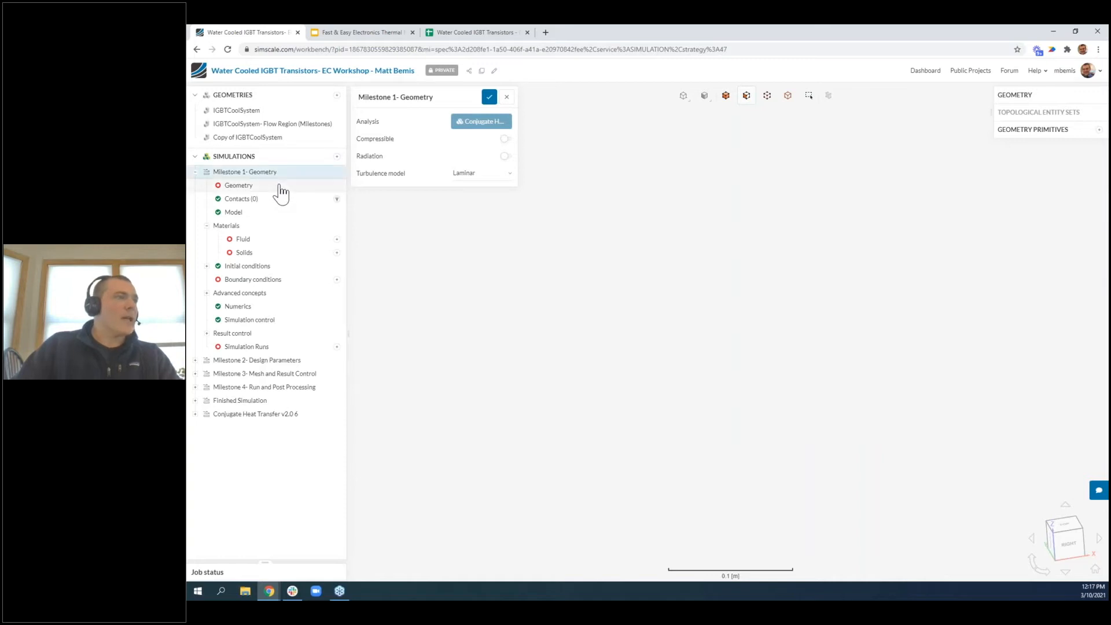
left_click(280, 186)
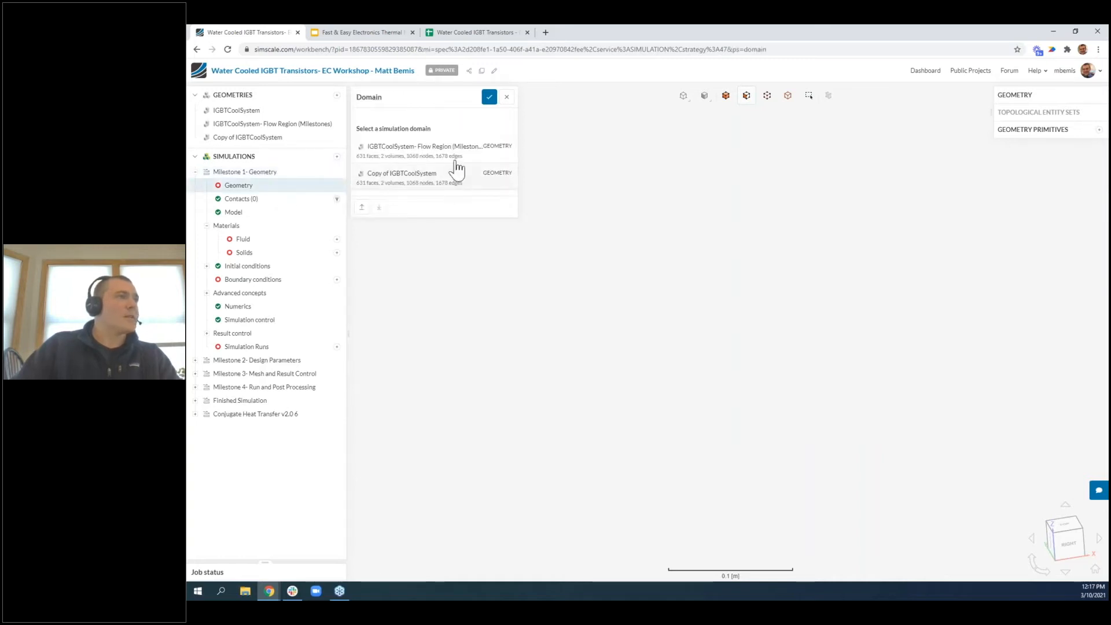
left_click(419, 149)
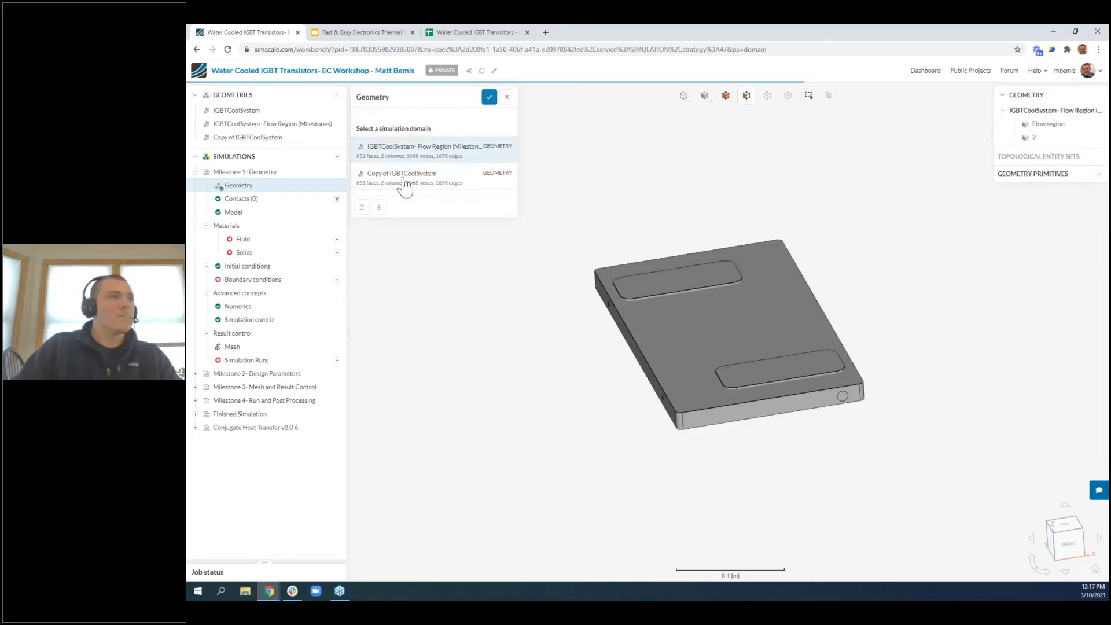
left_click(489, 97)
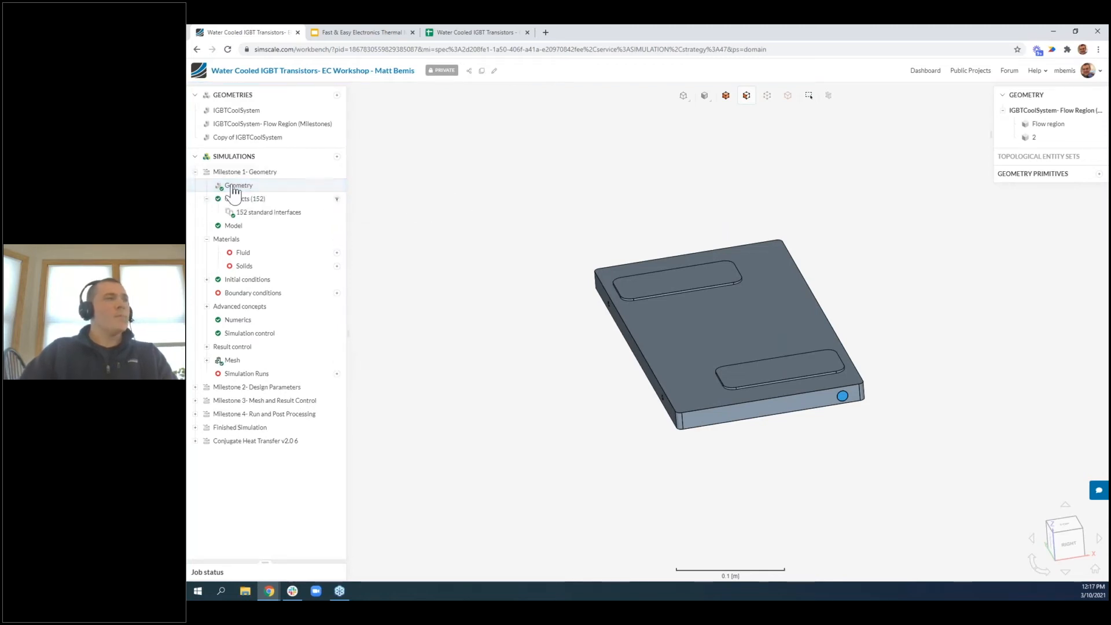
left_click(195, 172)
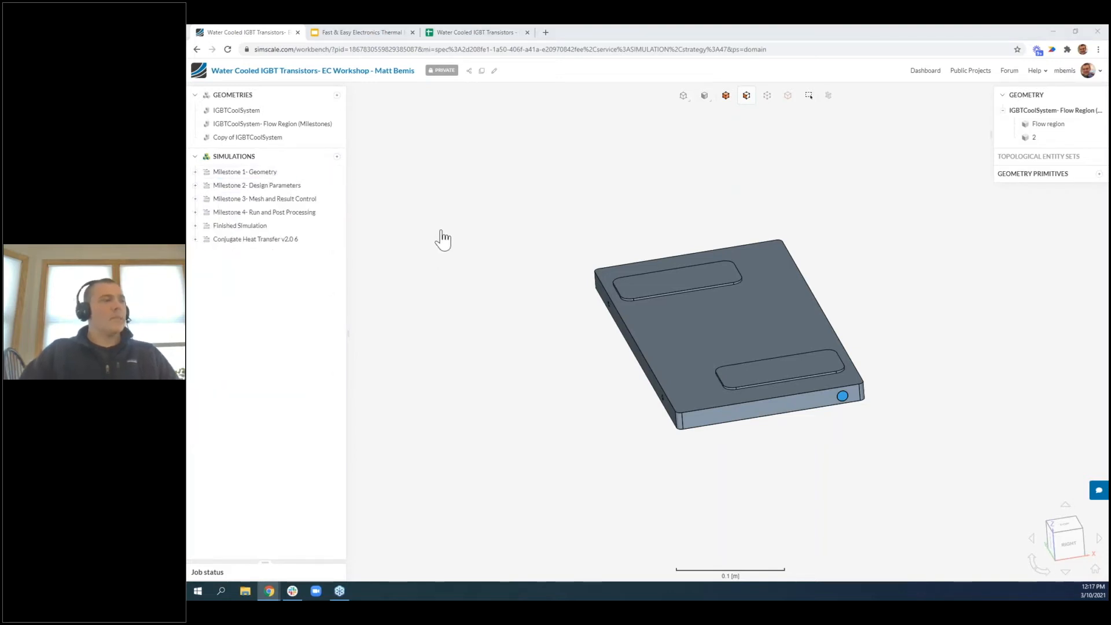
Add Water as the fluid material in the Milestone 2- Design Parameters simulation
left_click(290, 188)
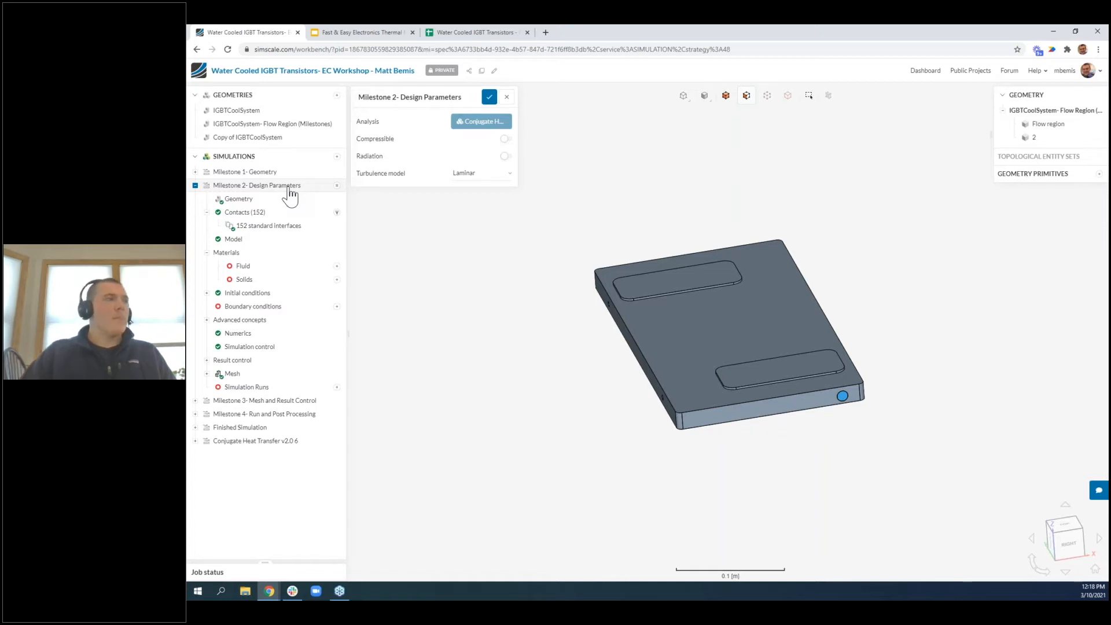
left_click(337, 267)
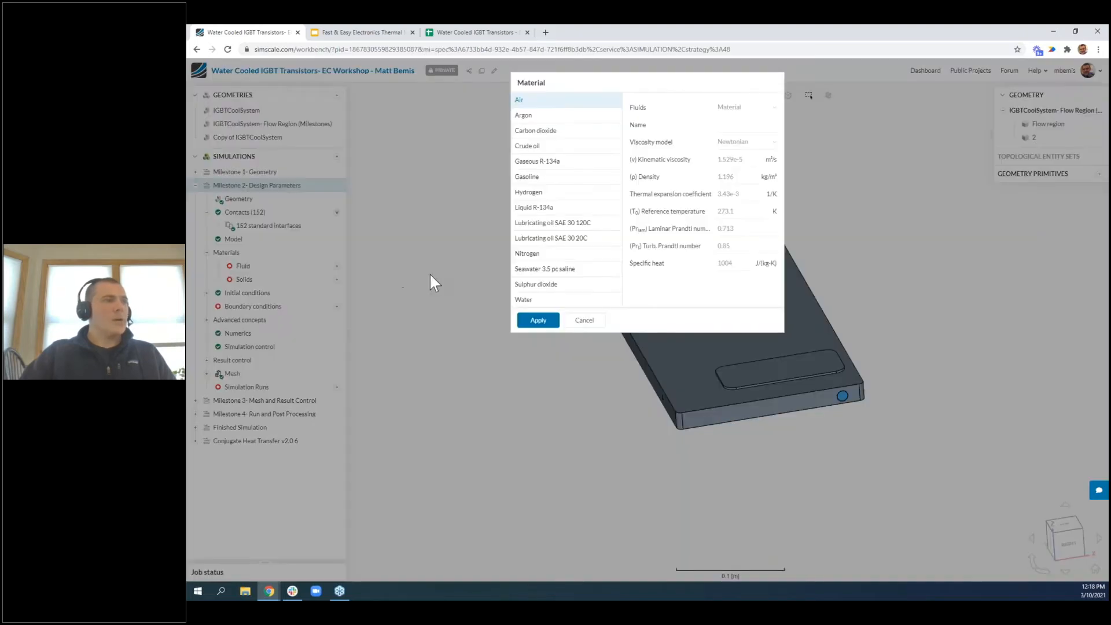
left_click(564, 300)
left_click(538, 321)
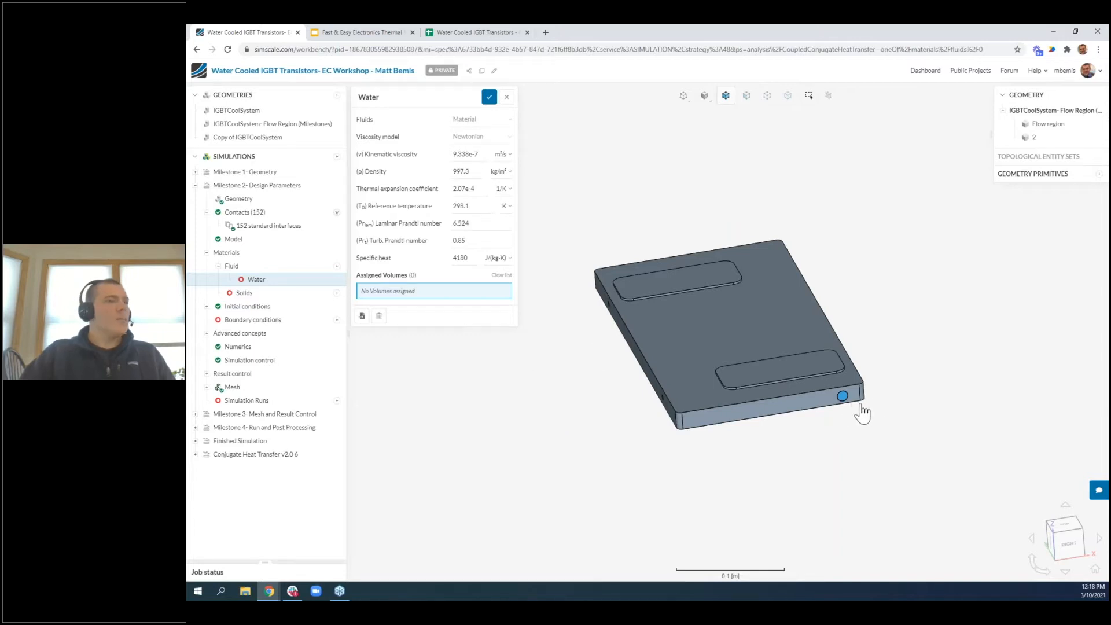
Assign the Flow region volume to the Water material and save the assignment
scroll(828, 422, "up", 3)
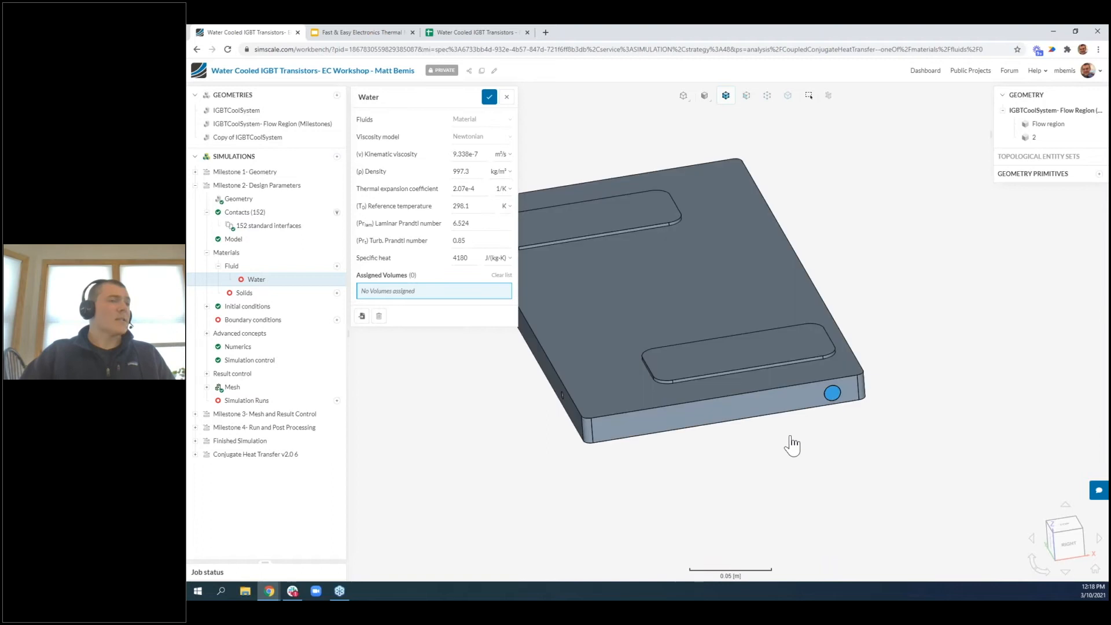
left_click(832, 396)
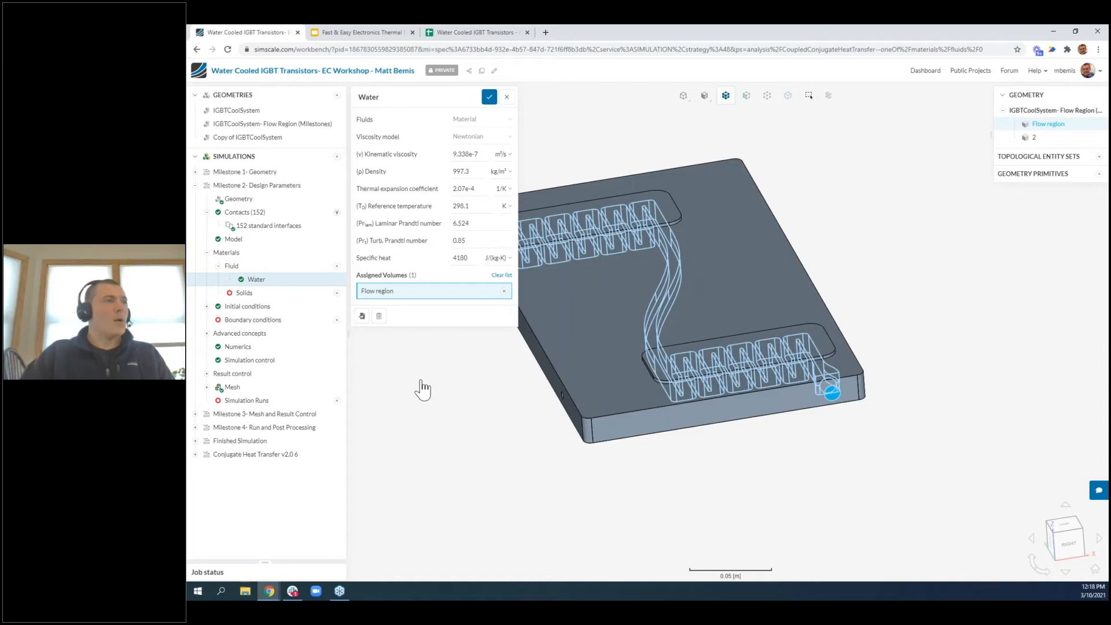
right_click_drag(439, 412, 485, 418)
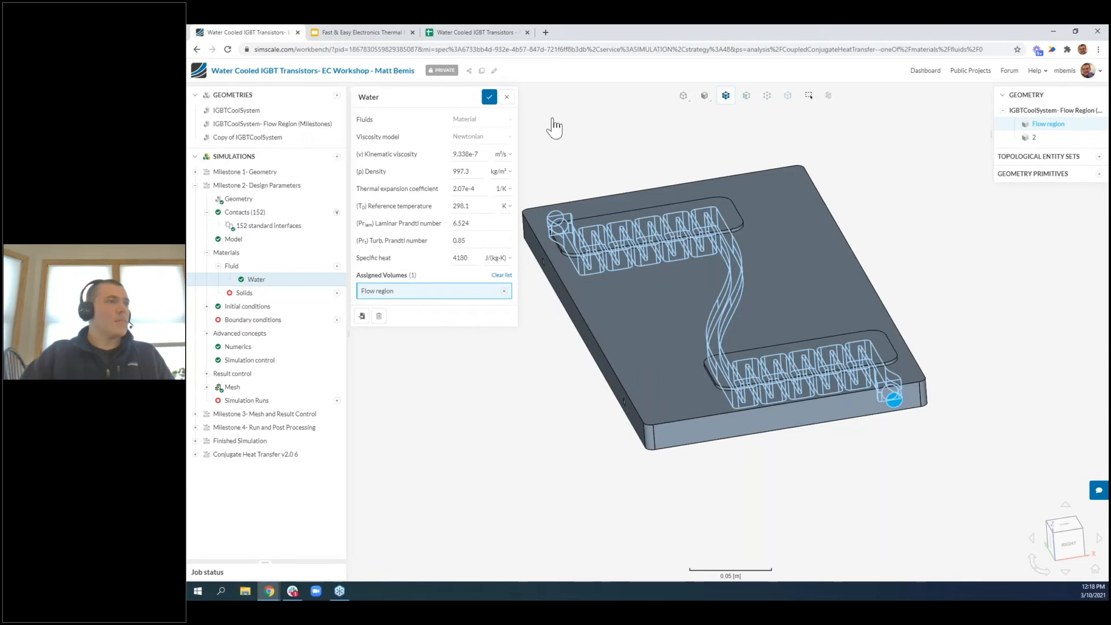
left_click(490, 102)
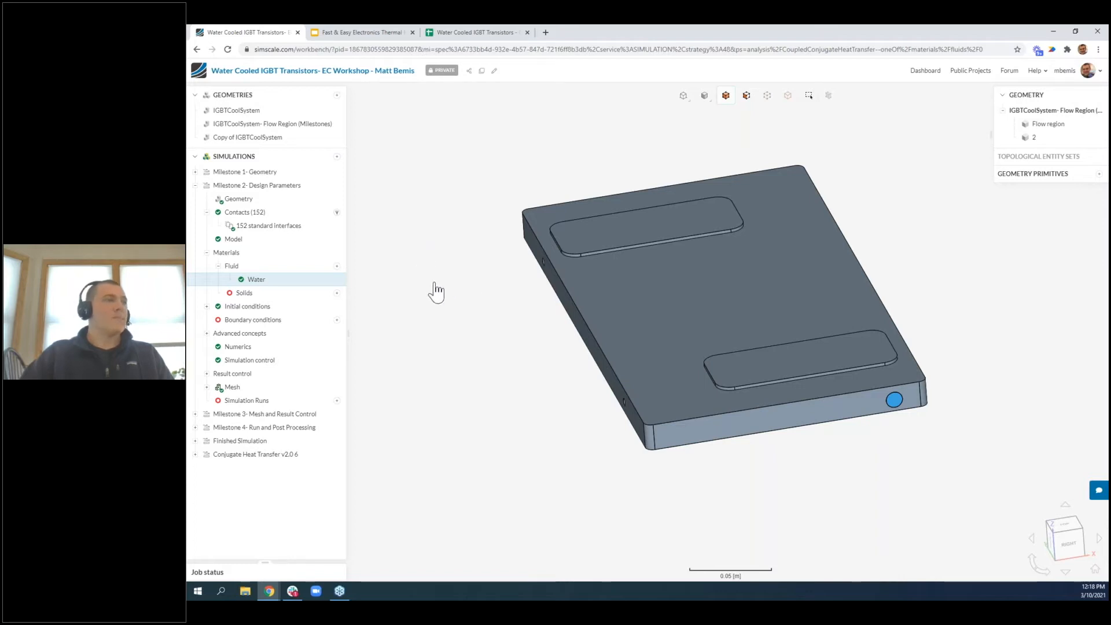
Add Aluminium as the solid material, assign it to plate volume 2 and save it
left_click(337, 294)
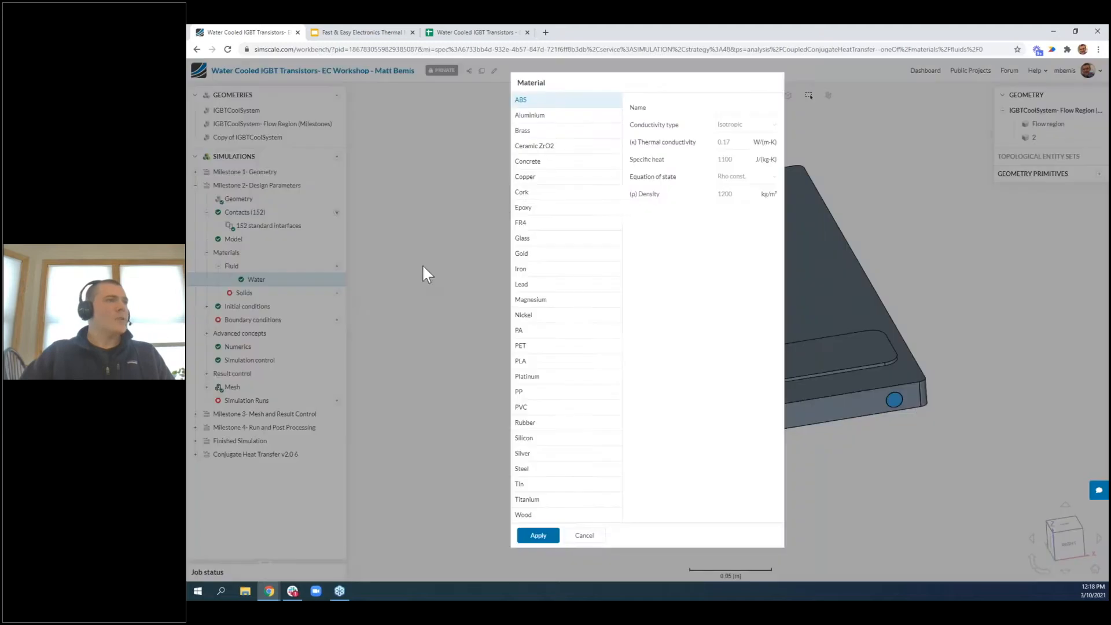
left_click(515, 117)
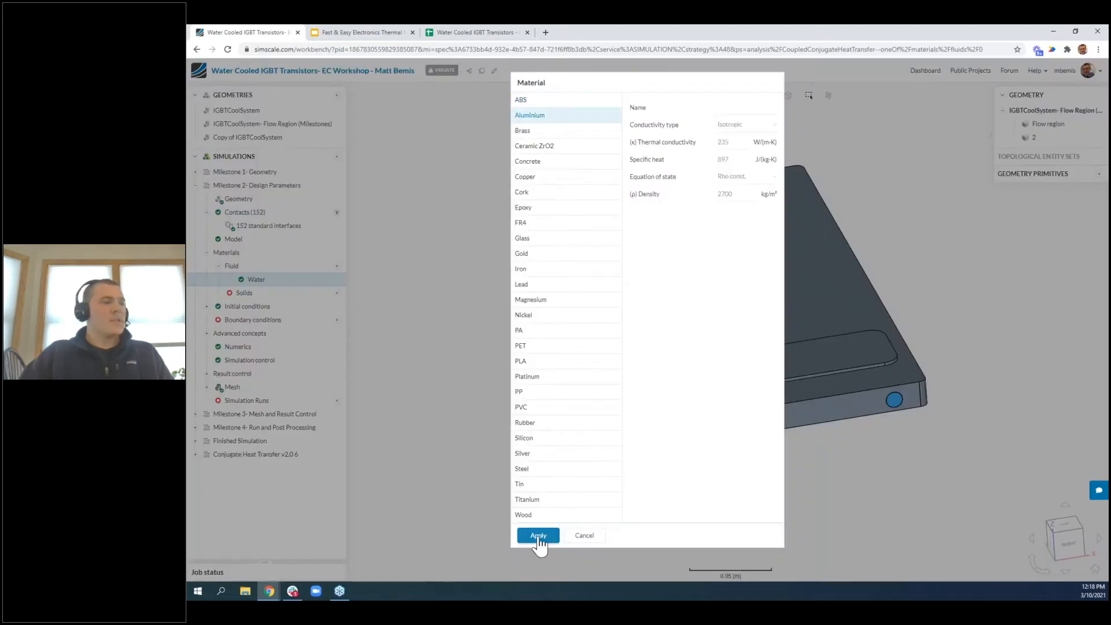
left_click(538, 536)
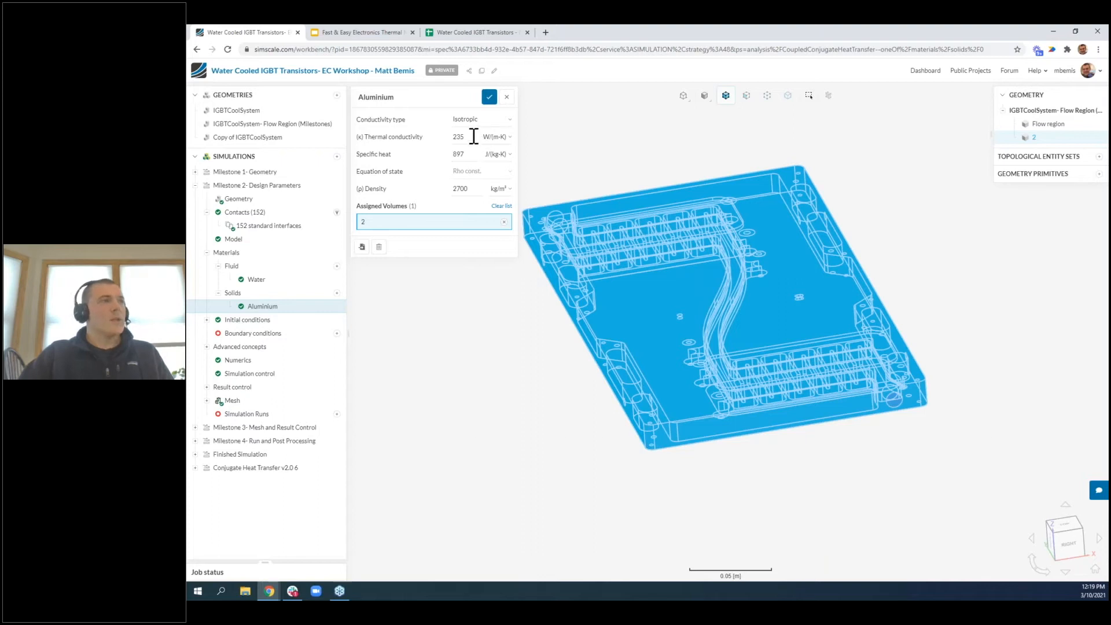
left_click(489, 99)
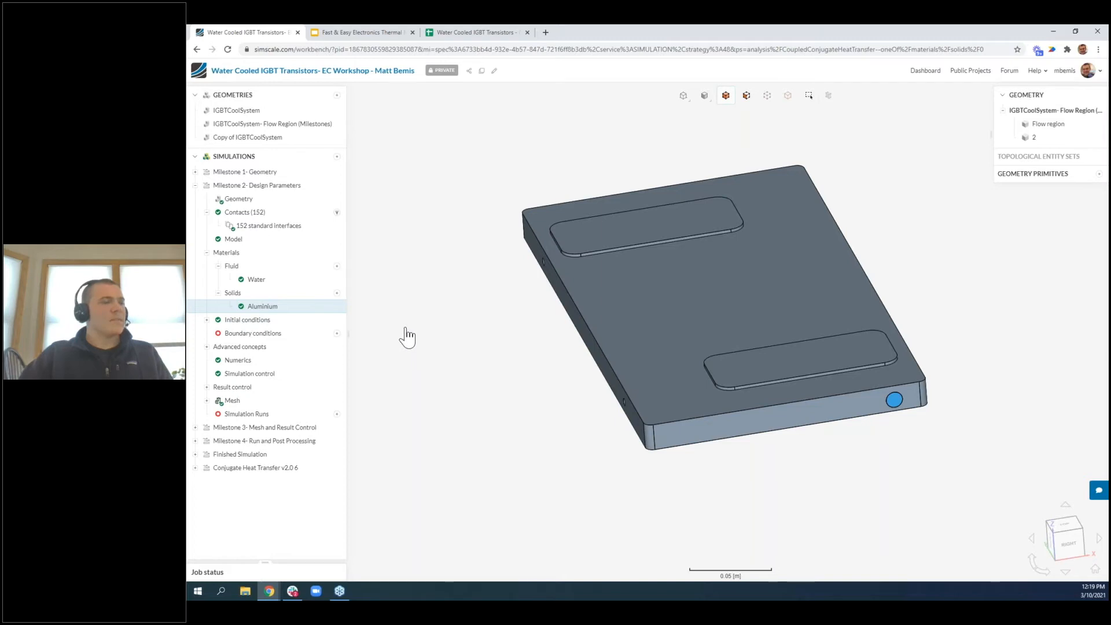
Add a velocity inlet boundary condition and name it Water Inlet
left_click(337, 334)
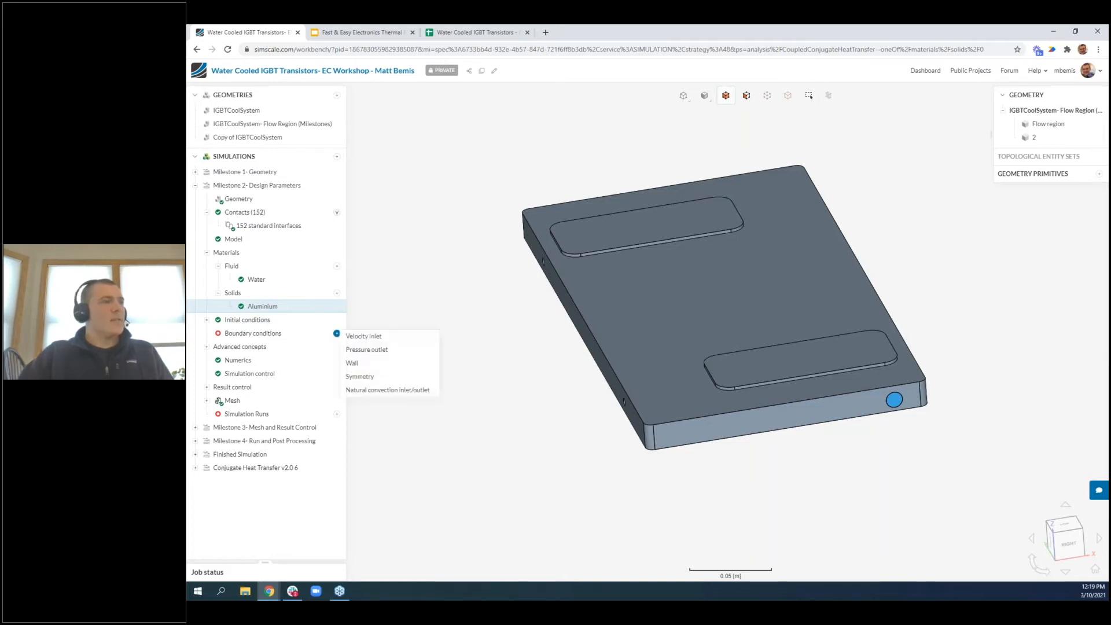
left_click(395, 337)
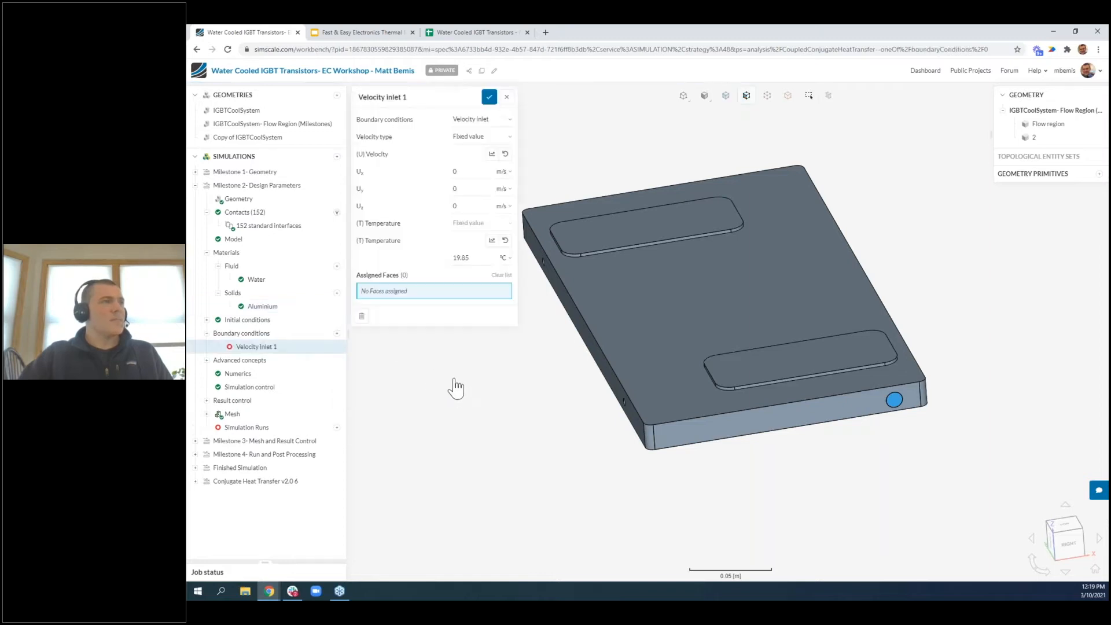
triple_click(406, 99)
type("W")
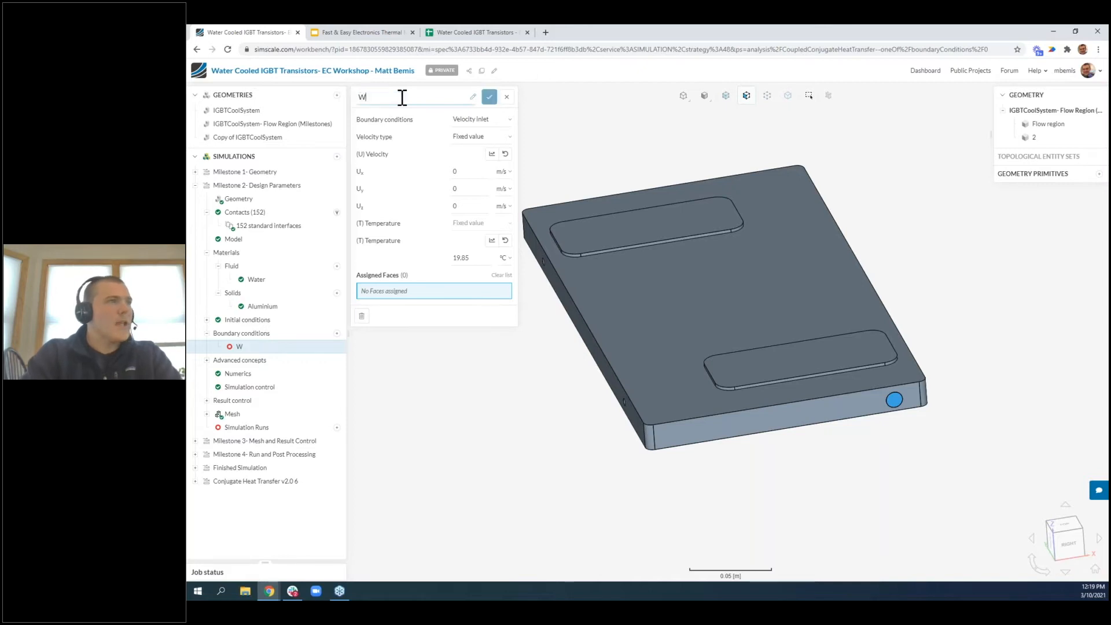
type("ater Inlet")
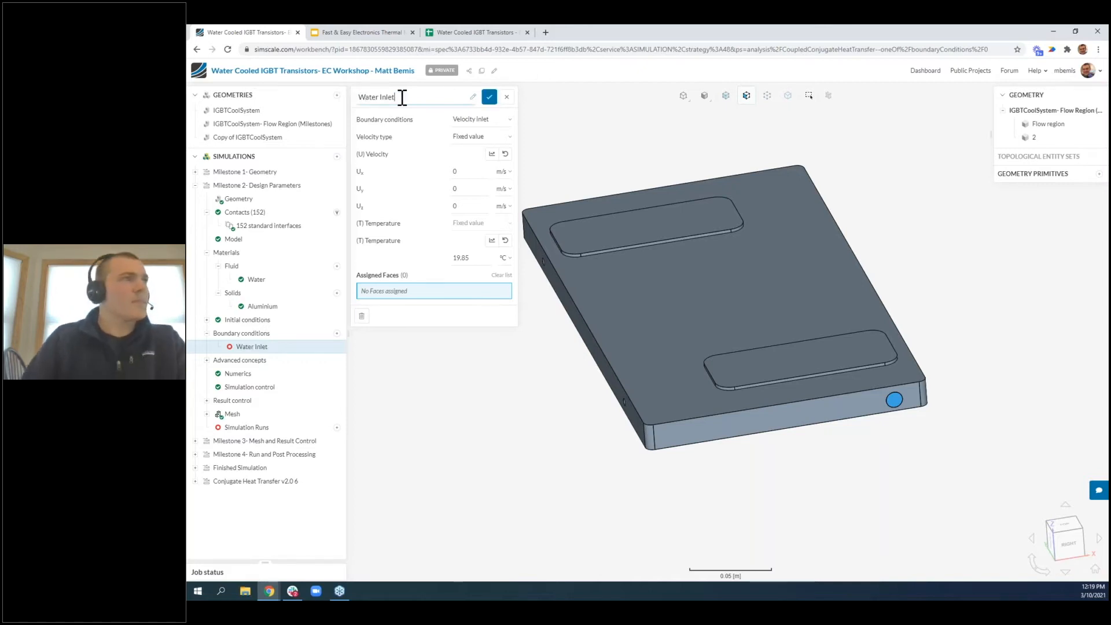
Define the Water Inlet by a volumetric flow rate of 2e-5 m³/s and a temperature of 20 °C
left_click(492, 139)
left_click(487, 184)
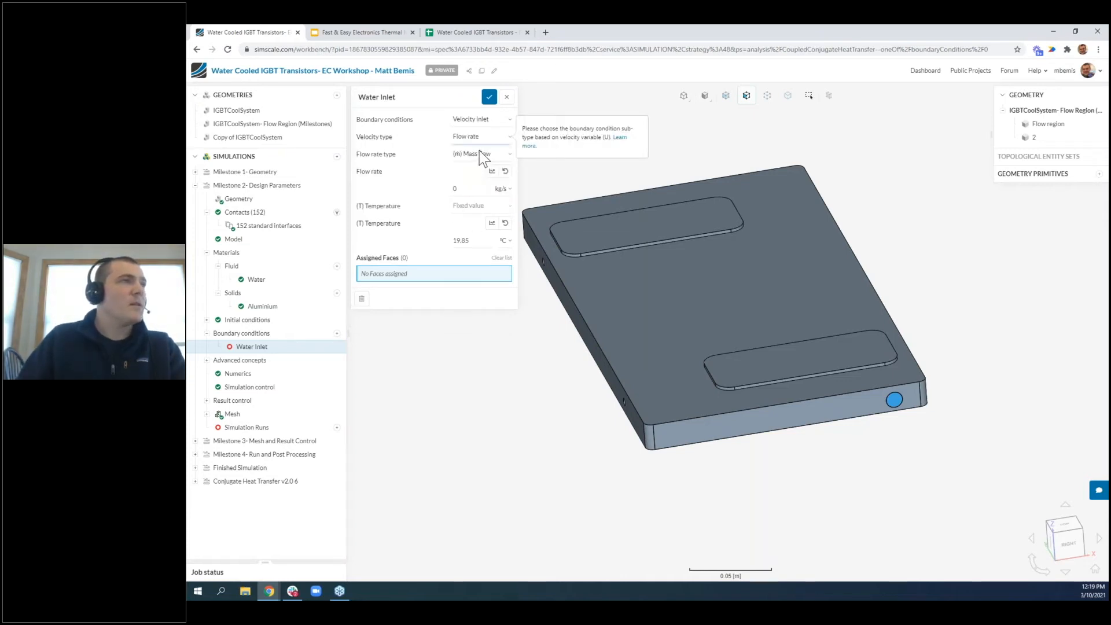
left_click(497, 155)
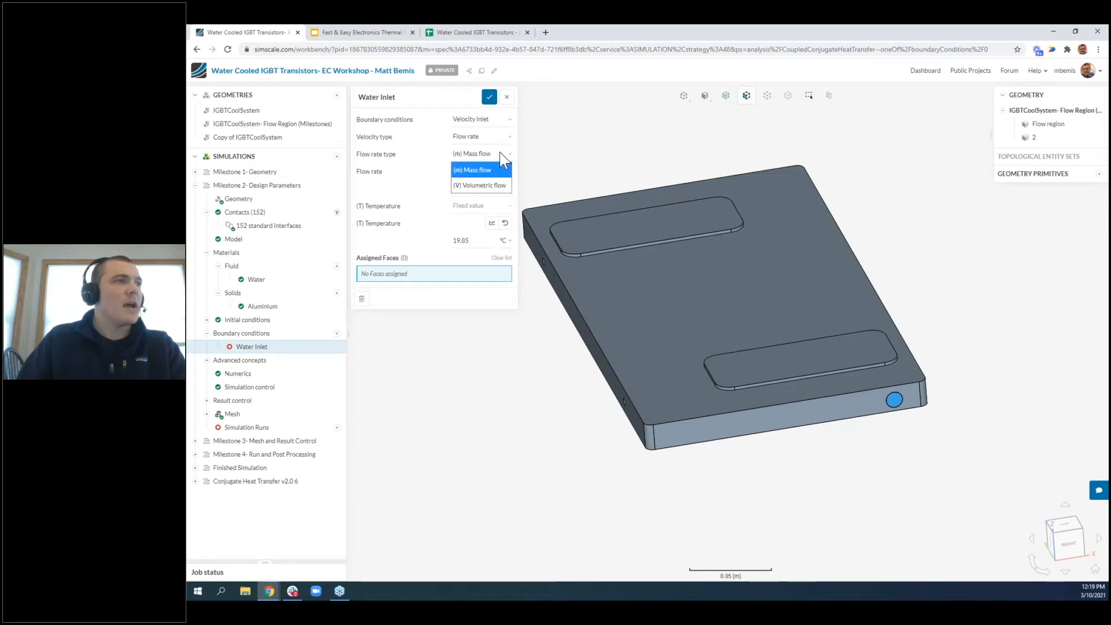
left_click(492, 182)
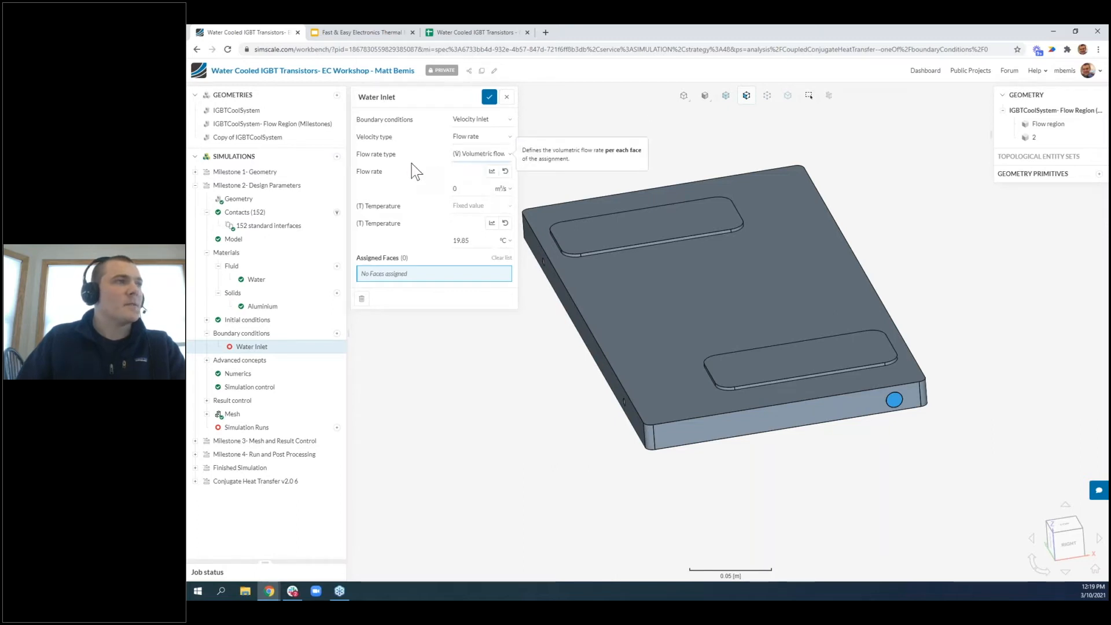
double_click(476, 187)
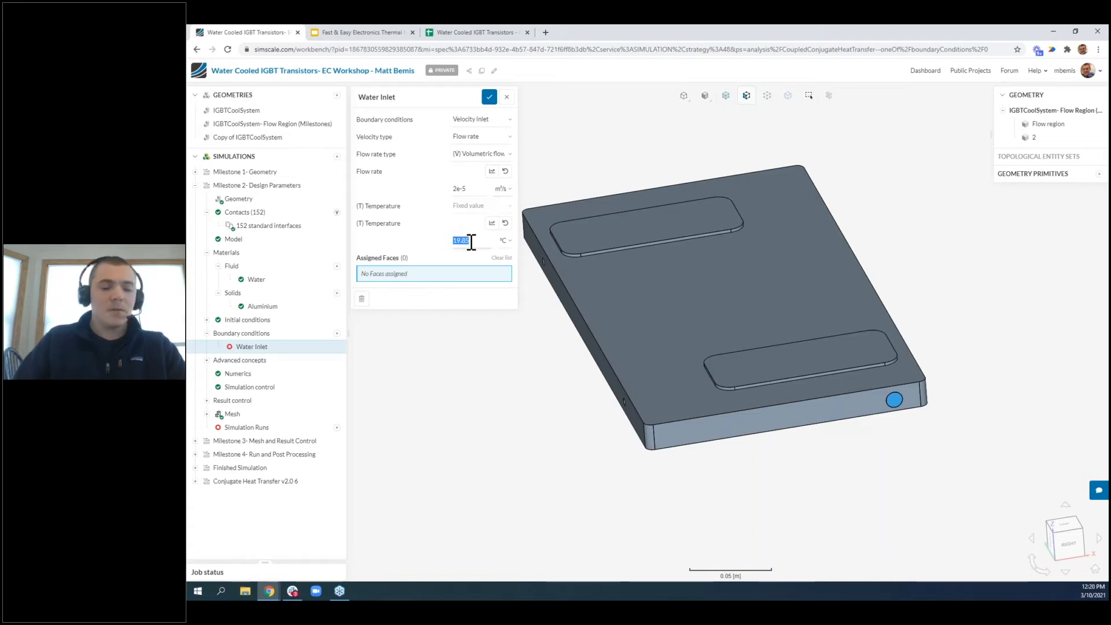
type("20")
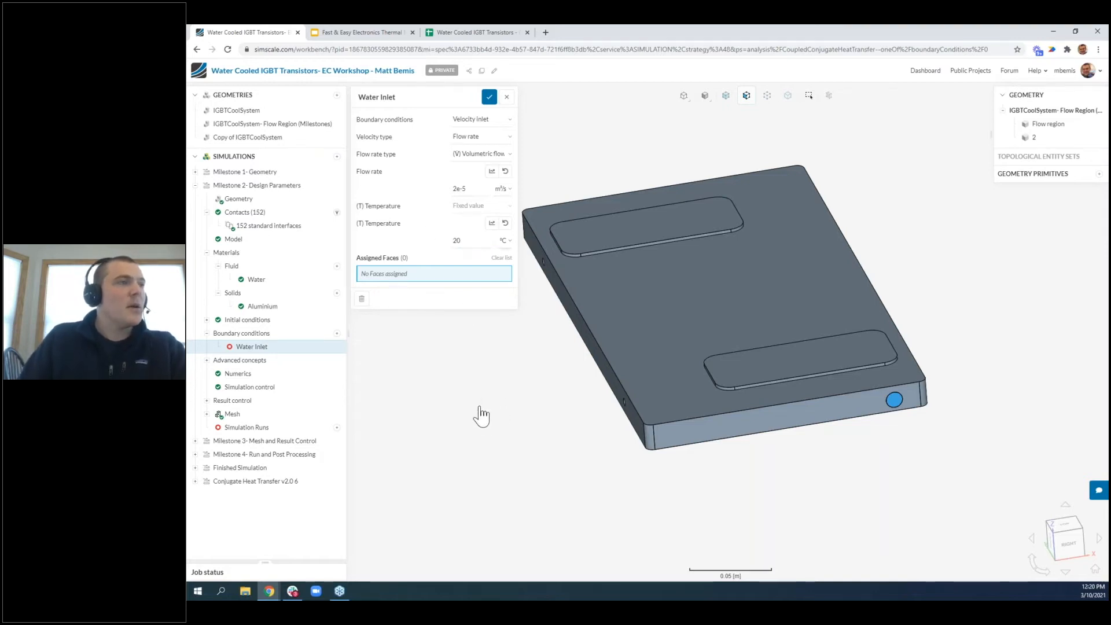
Assign the circular flow-region face on the plate's LEFT end to Water Inlet and save the condition
left_click_drag(480, 393, 640, 488)
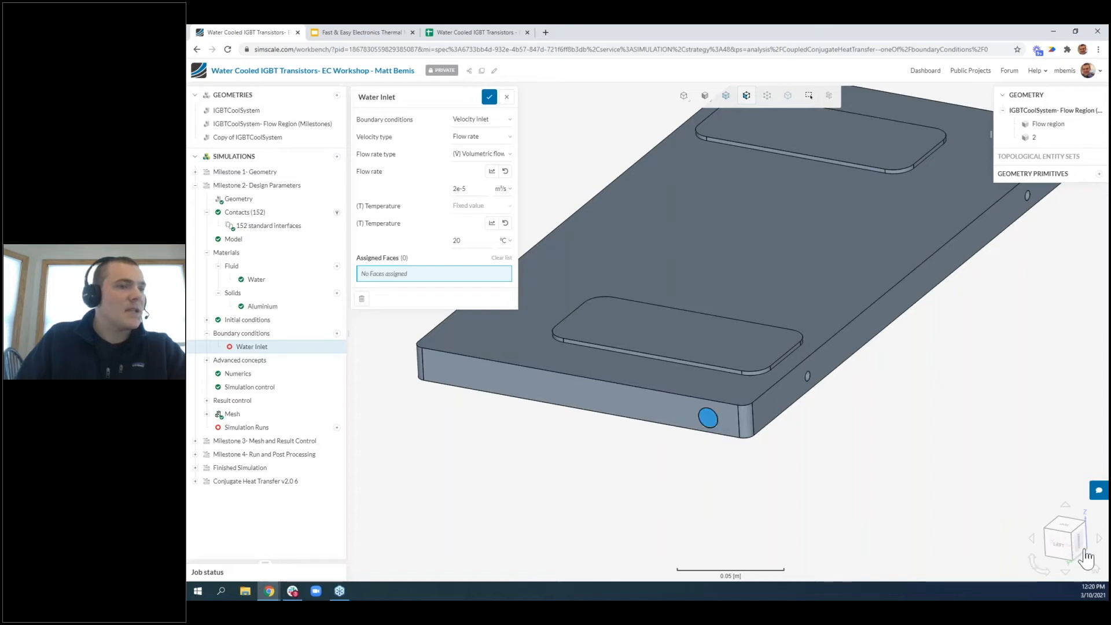
left_click(708, 419)
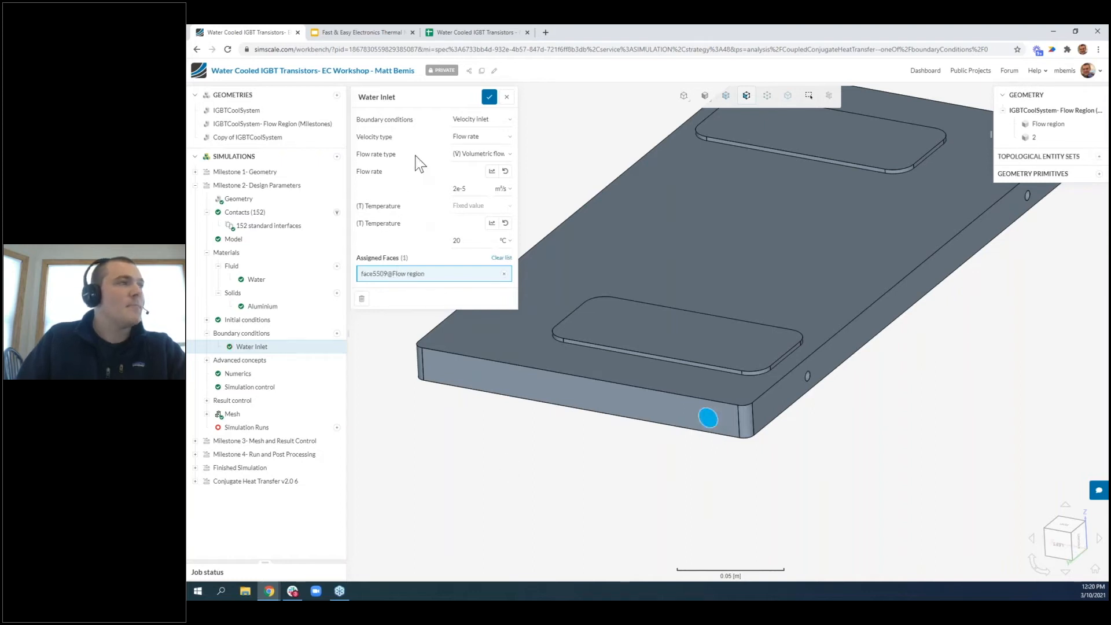
left_click(488, 98)
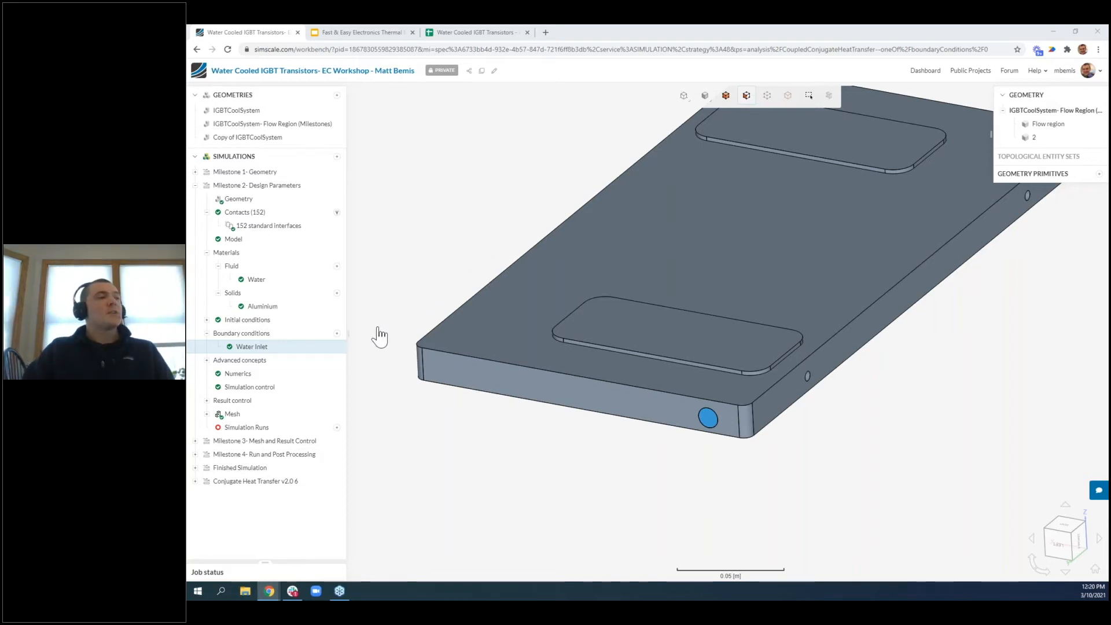
Add a pressure outlet boundary condition and assign it to the circular flow-region face on the plate's RIGHT end
left_click(337, 334)
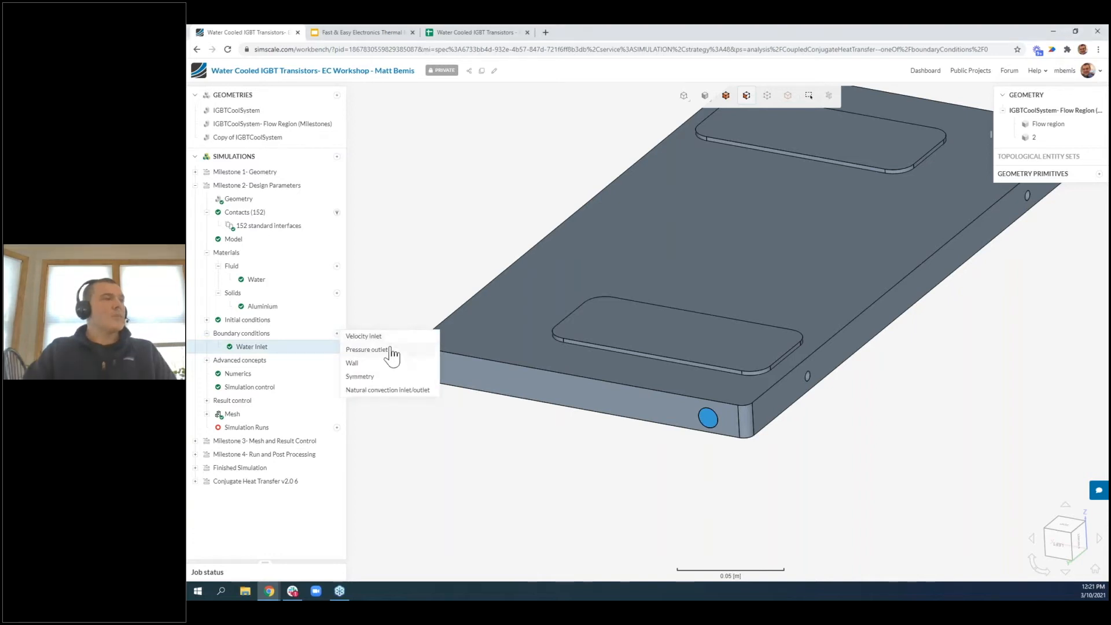
left_click(389, 349)
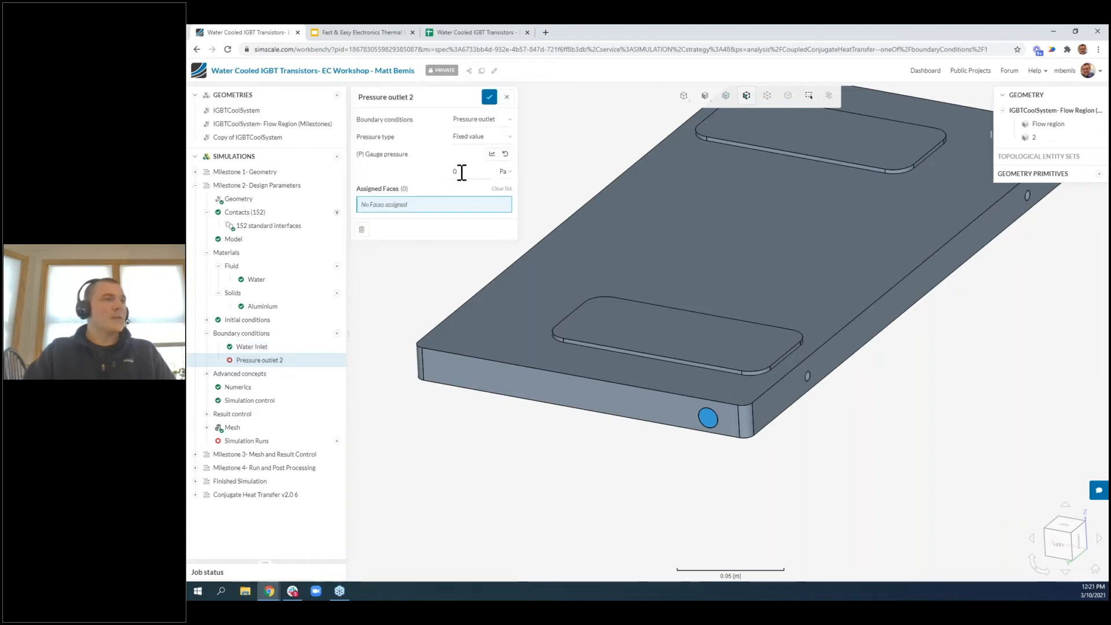
scroll(932, 379, "down", 3)
left_click_drag(942, 362, 799, 421)
scroll(1026, 405, "up", 3)
scroll(1021, 405, "up", 5)
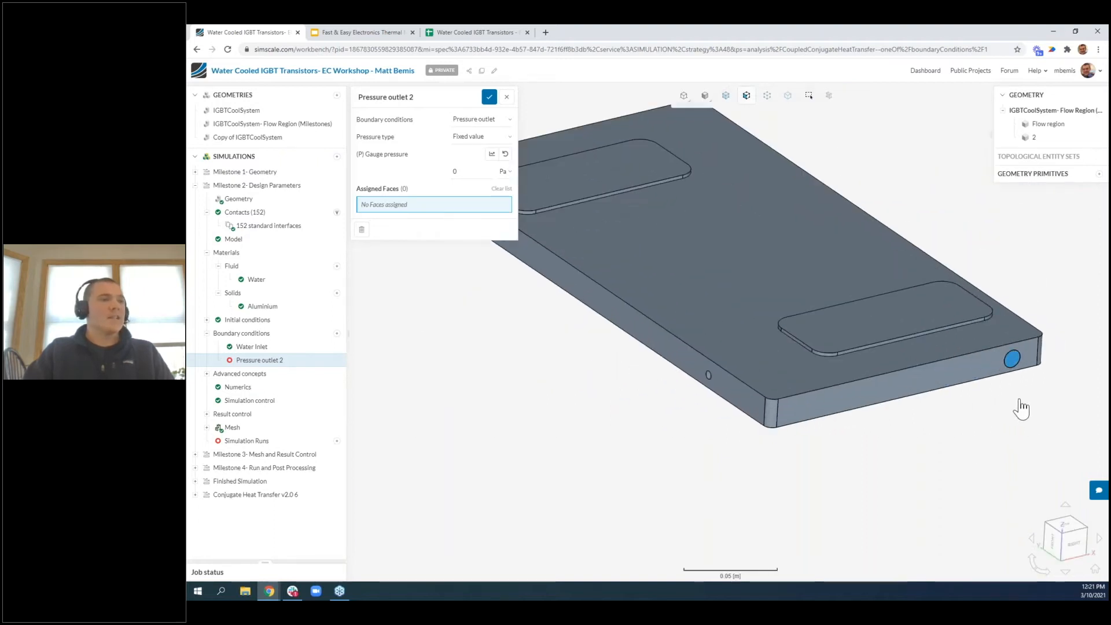
scroll(935, 420, "up", 3)
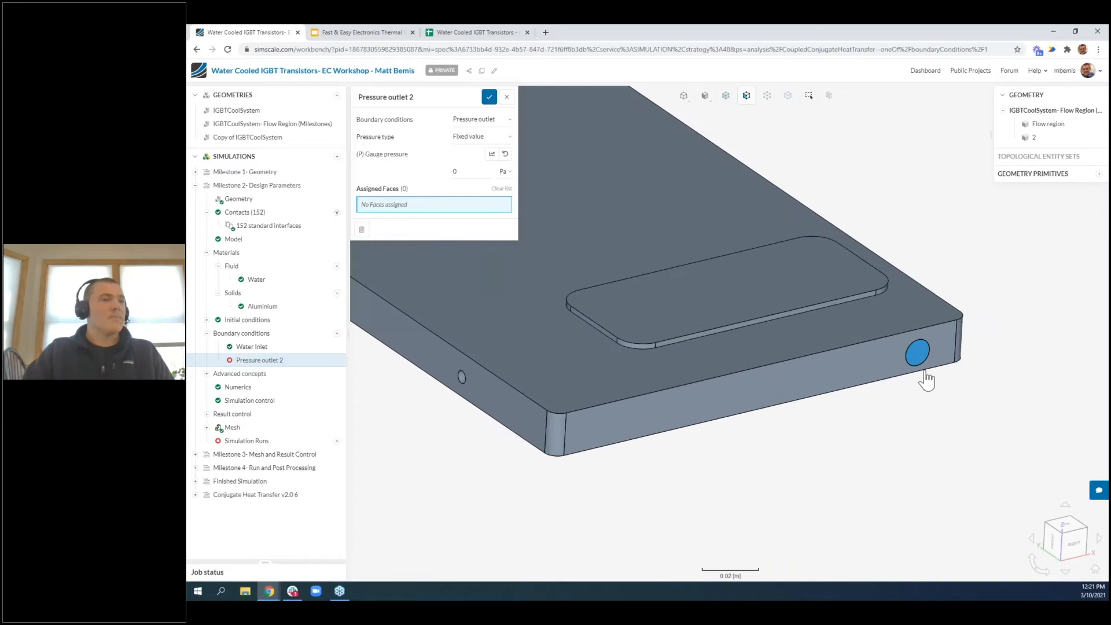
left_click(919, 356)
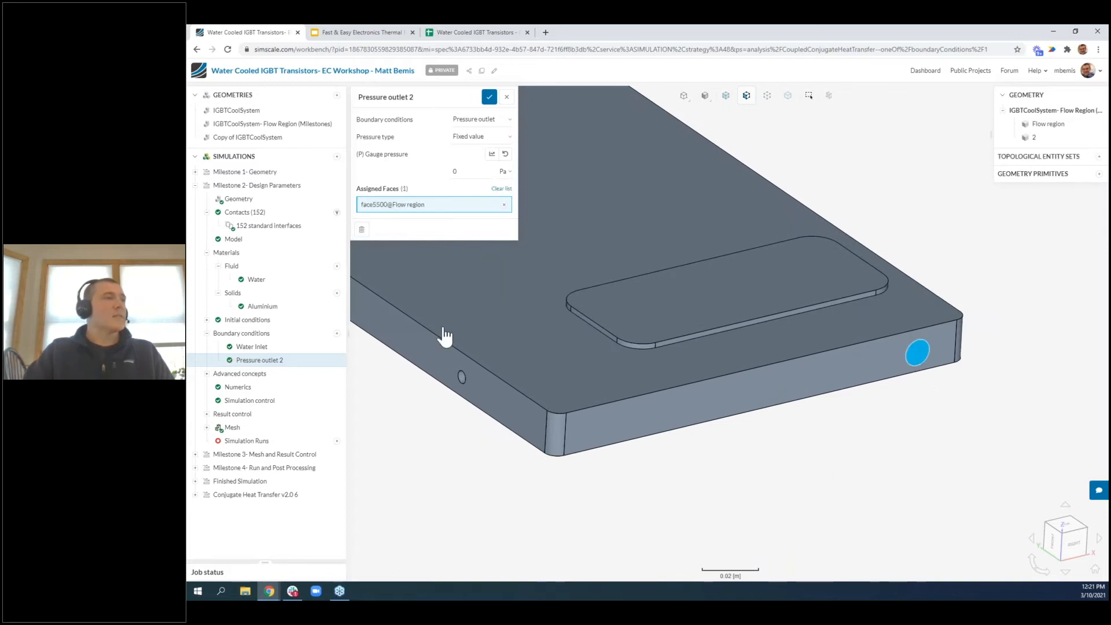
Rename the pressure outlet condition as water jacket outlet and save it
left_click(408, 100)
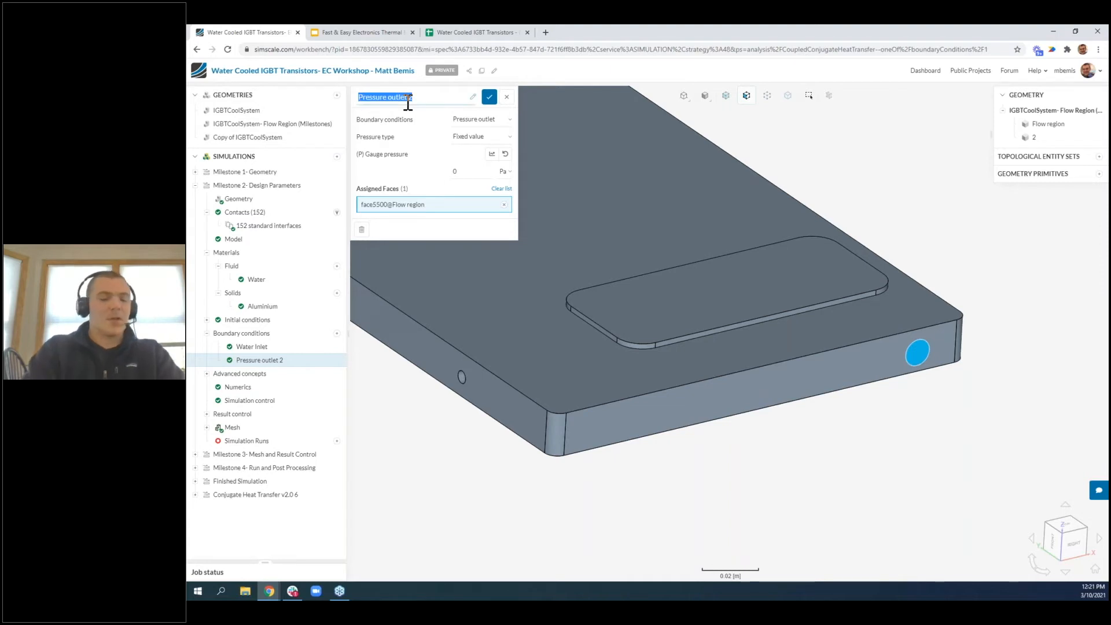
type("water")
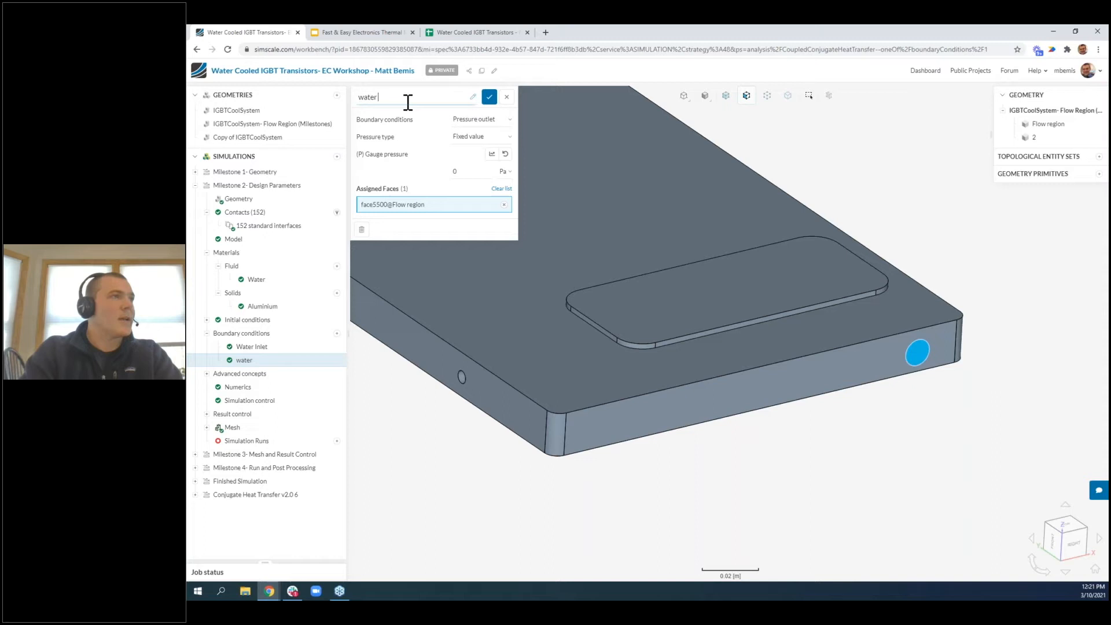
type(" jacket outlet")
left_click(489, 98)
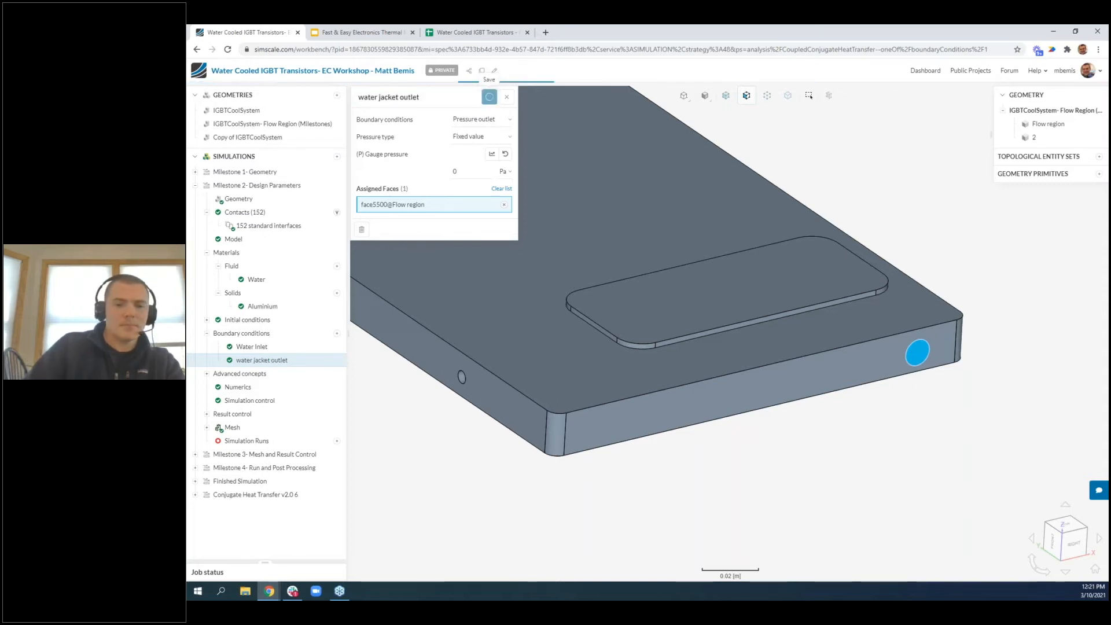
Add a wall boundary condition and name it 400 W
scroll(696, 349, "down", 5)
left_click_drag(496, 387, 823, 433)
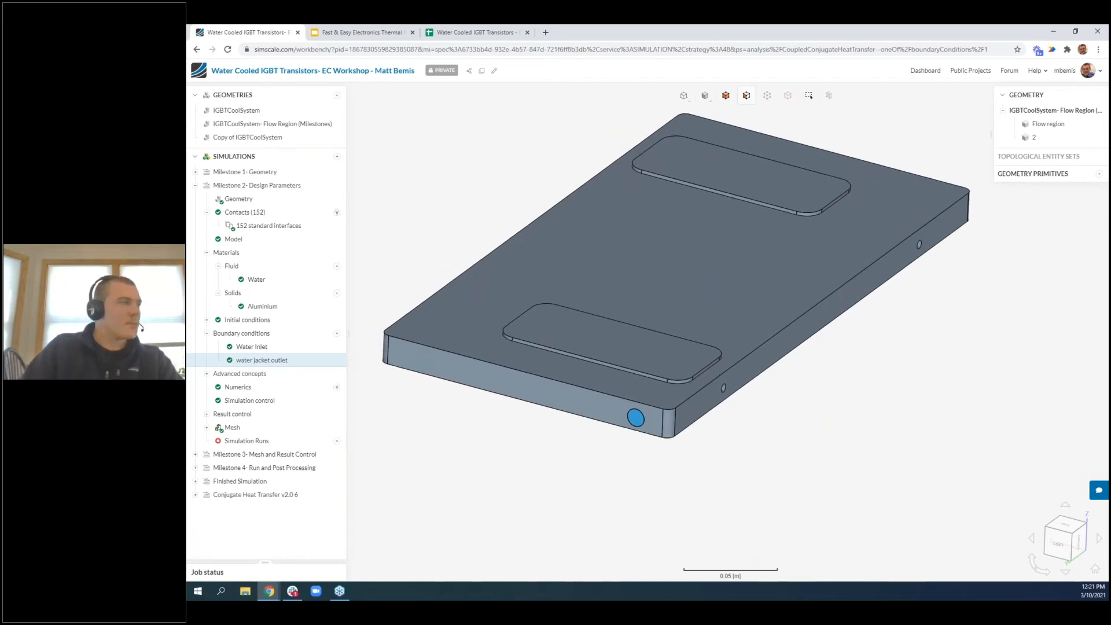
left_click(337, 334)
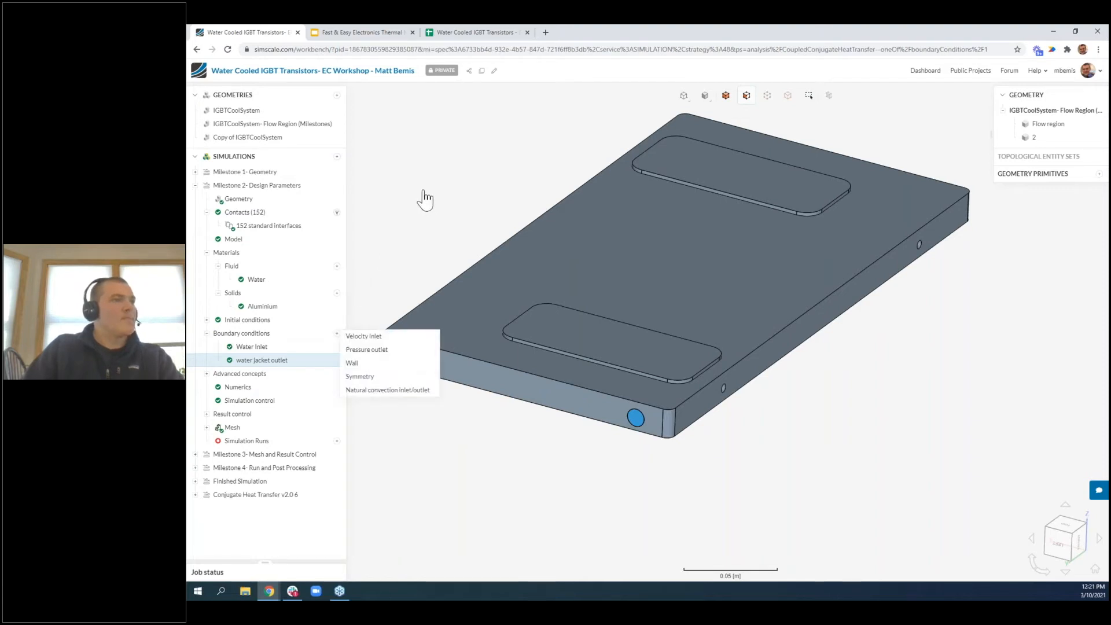
right_click_drag(420, 246, 454, 254)
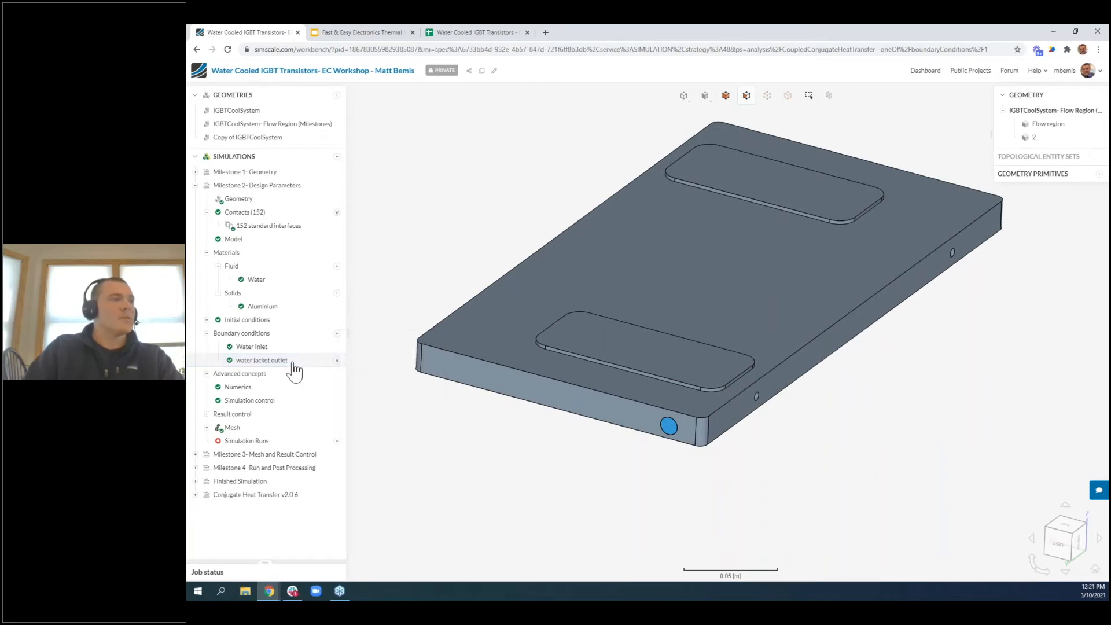
left_click(488, 100)
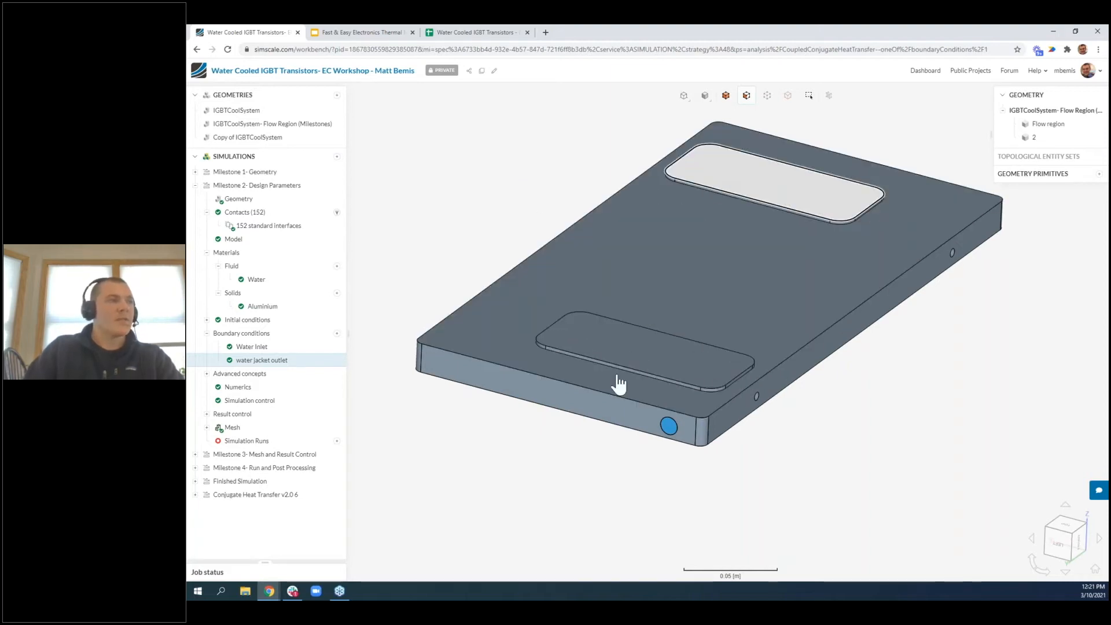
right_click_drag(454, 268, 497, 284)
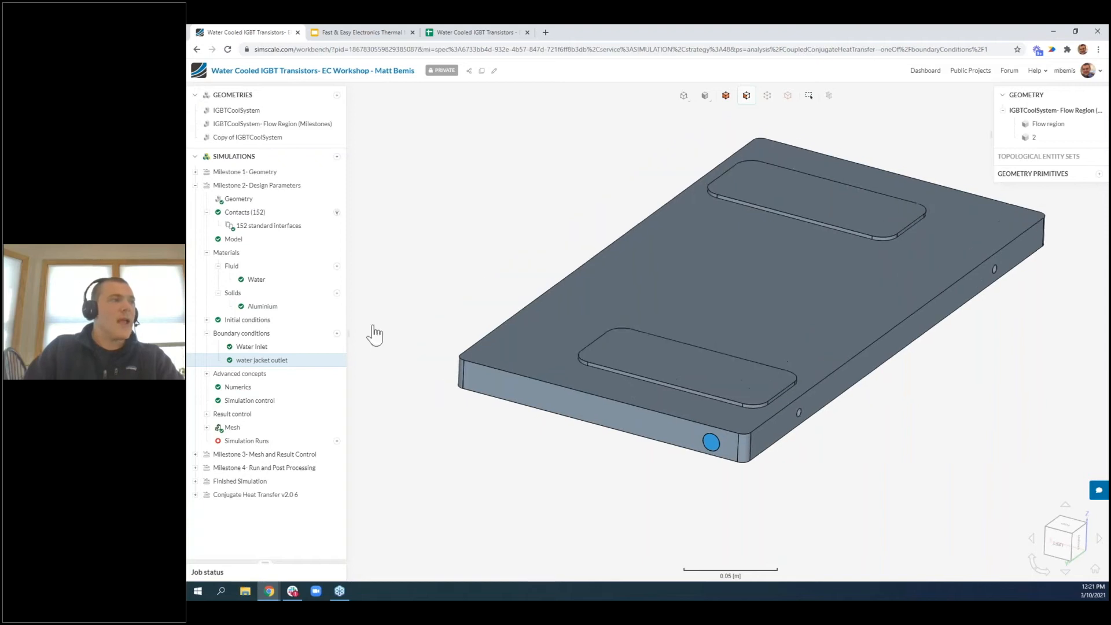
left_click(337, 334)
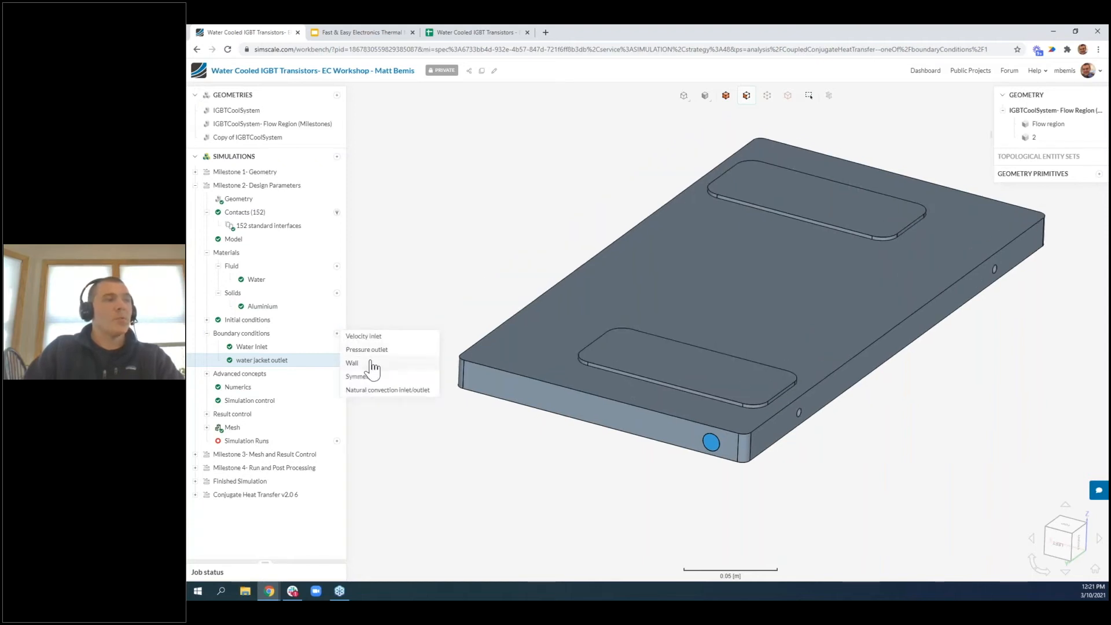
left_click(371, 363)
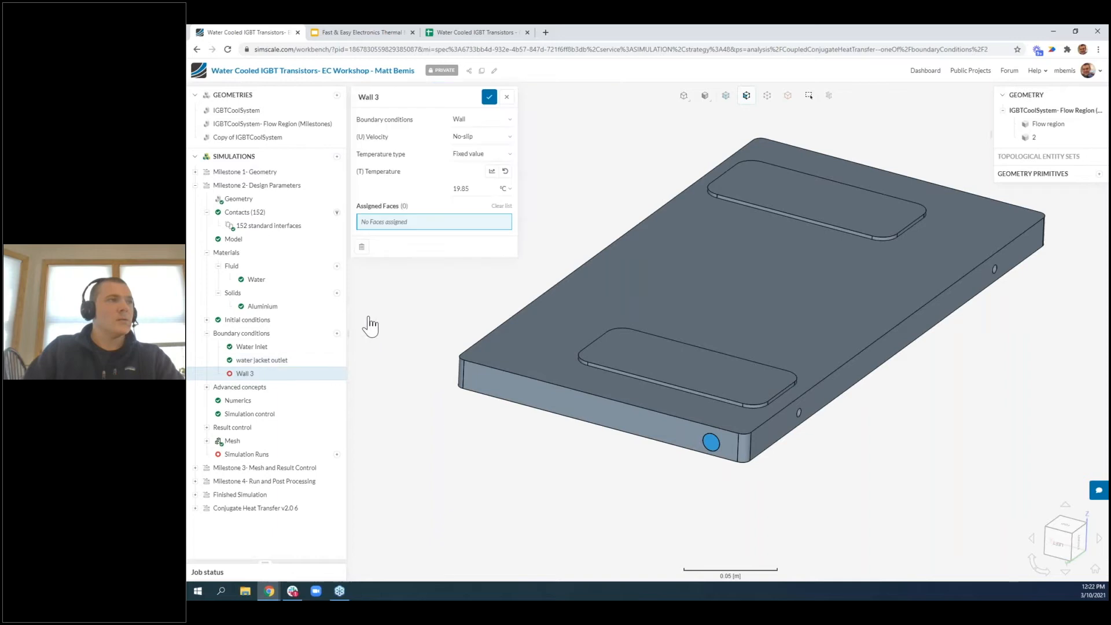
left_click(368, 97)
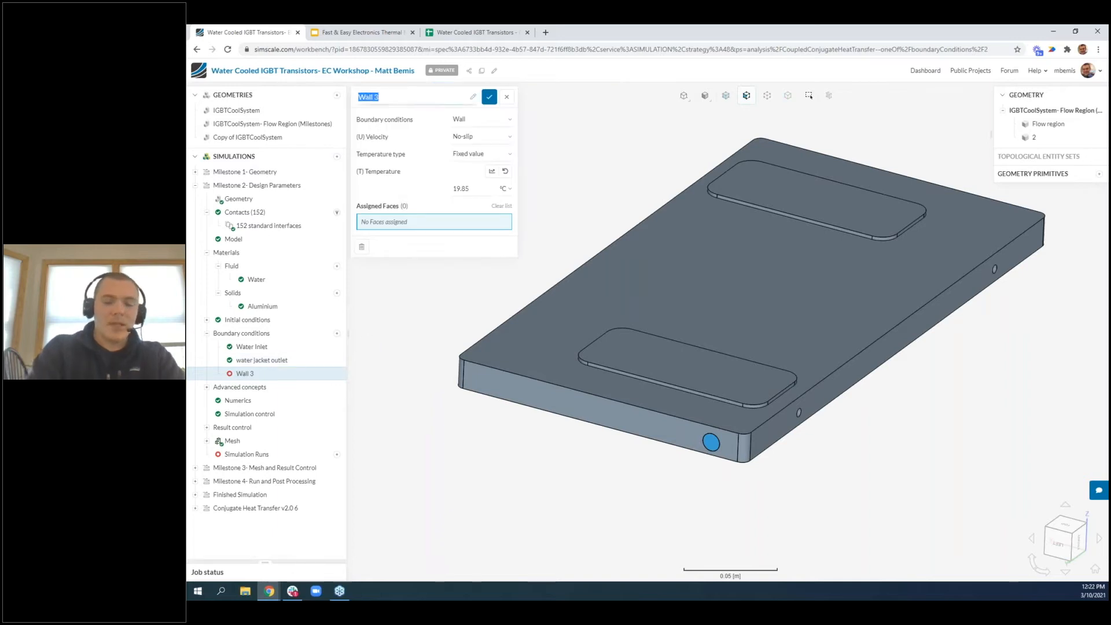
type("4")
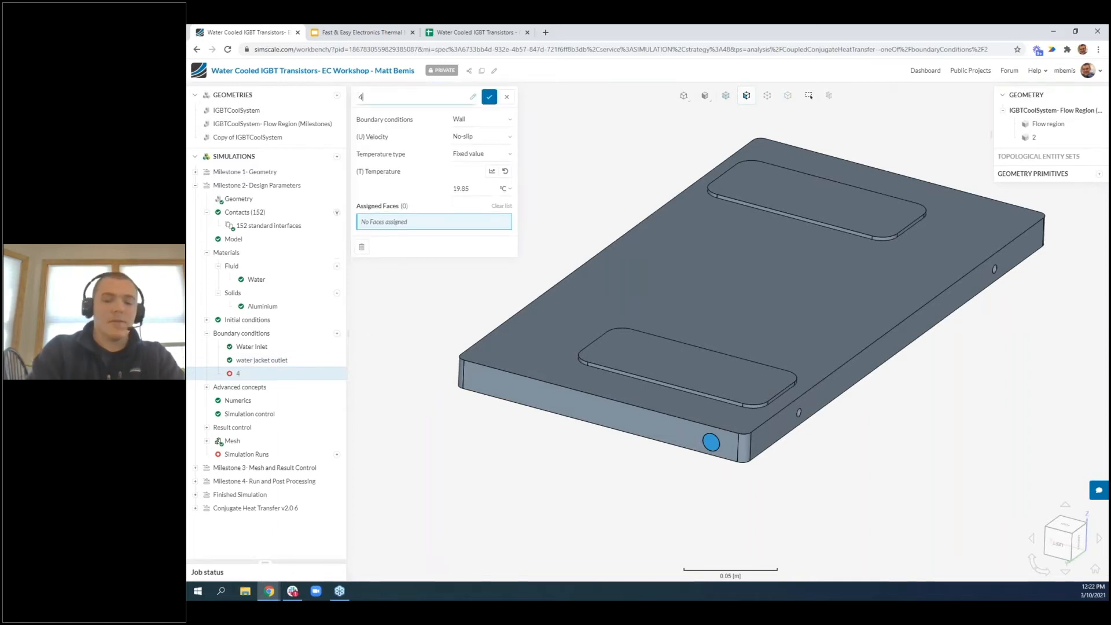
type("00 W")
key("Return")
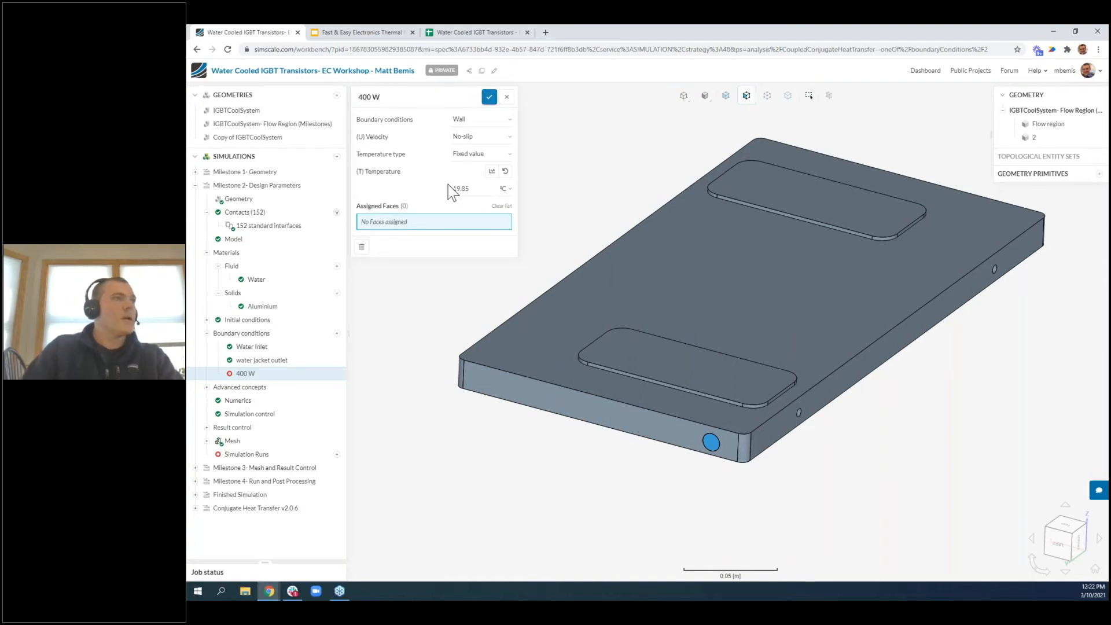
Define the 400 W wall as an external wall heat flux with a fixed power of 400 W
left_click(488, 154)
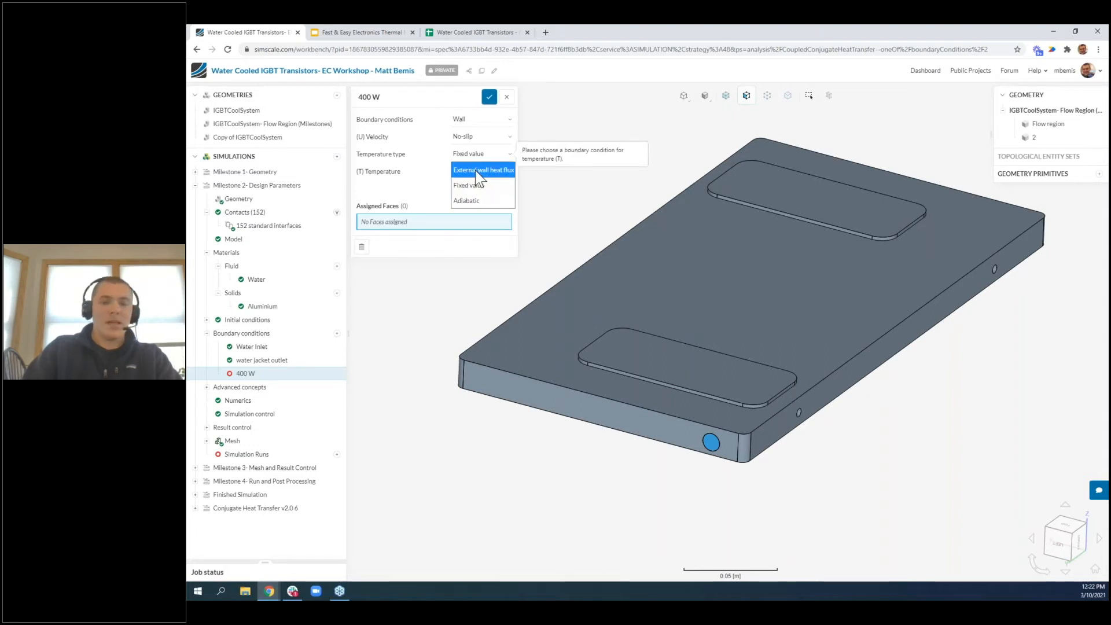
left_click(477, 171)
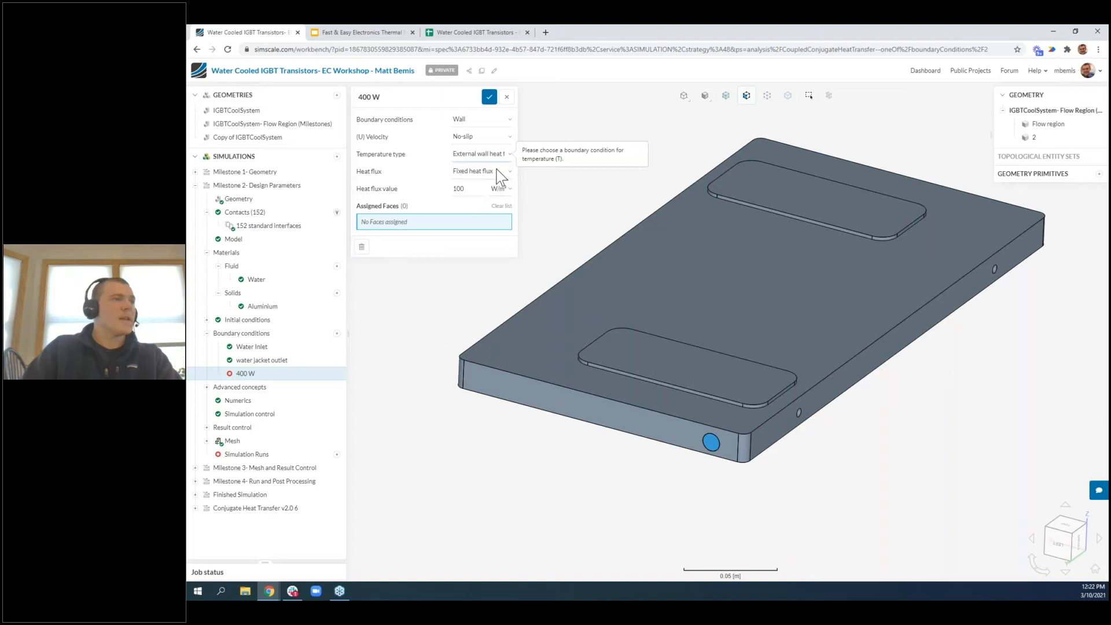
left_click(496, 170)
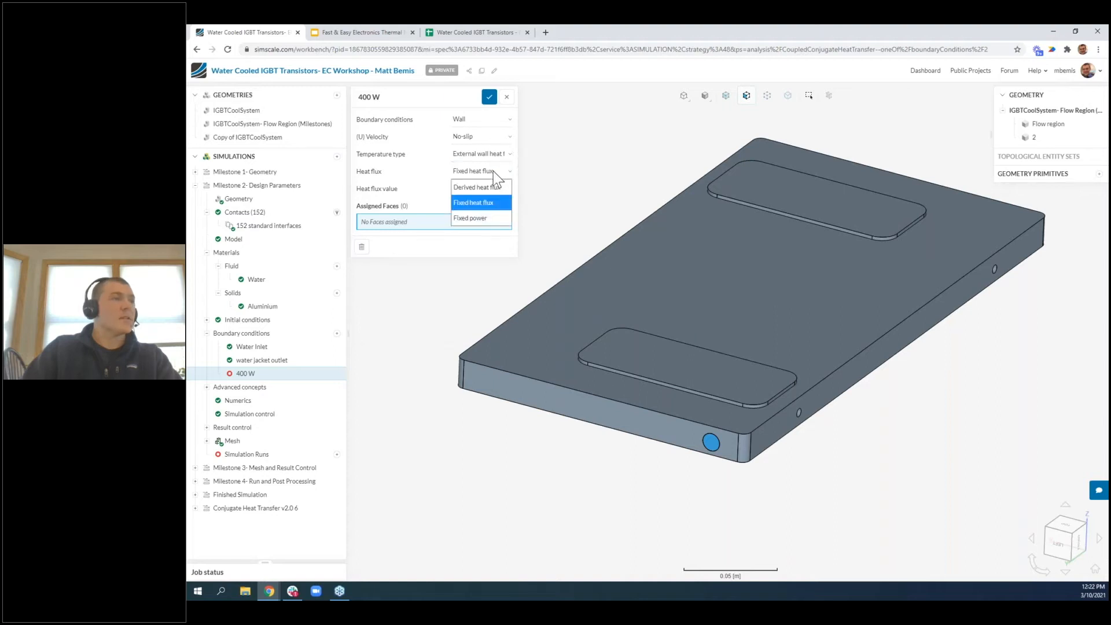
left_click(489, 219)
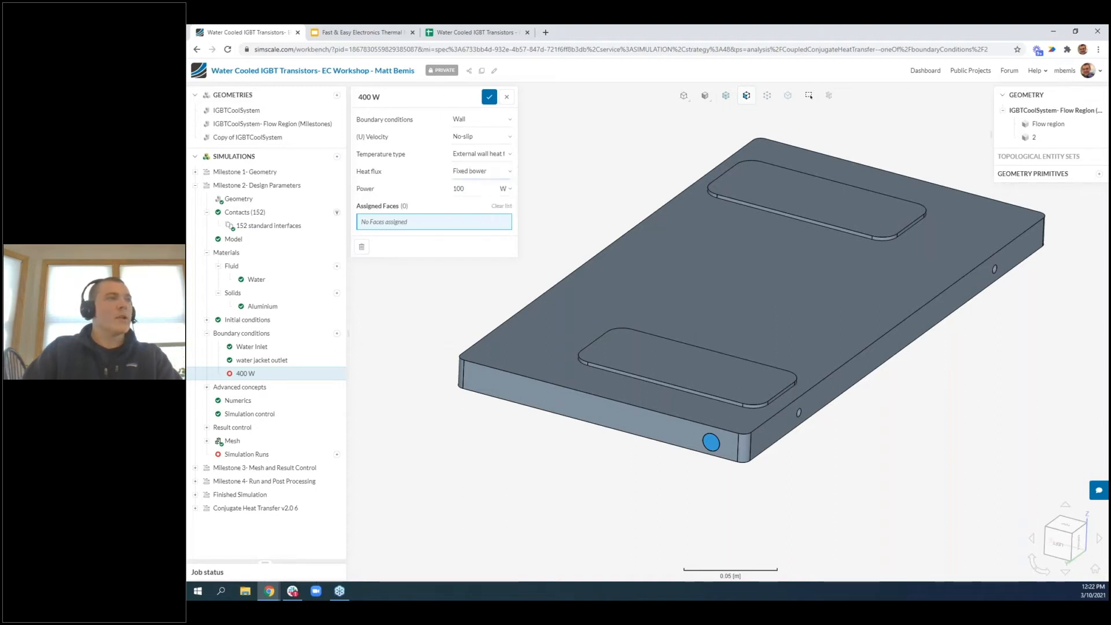
double_click(483, 188)
type("400")
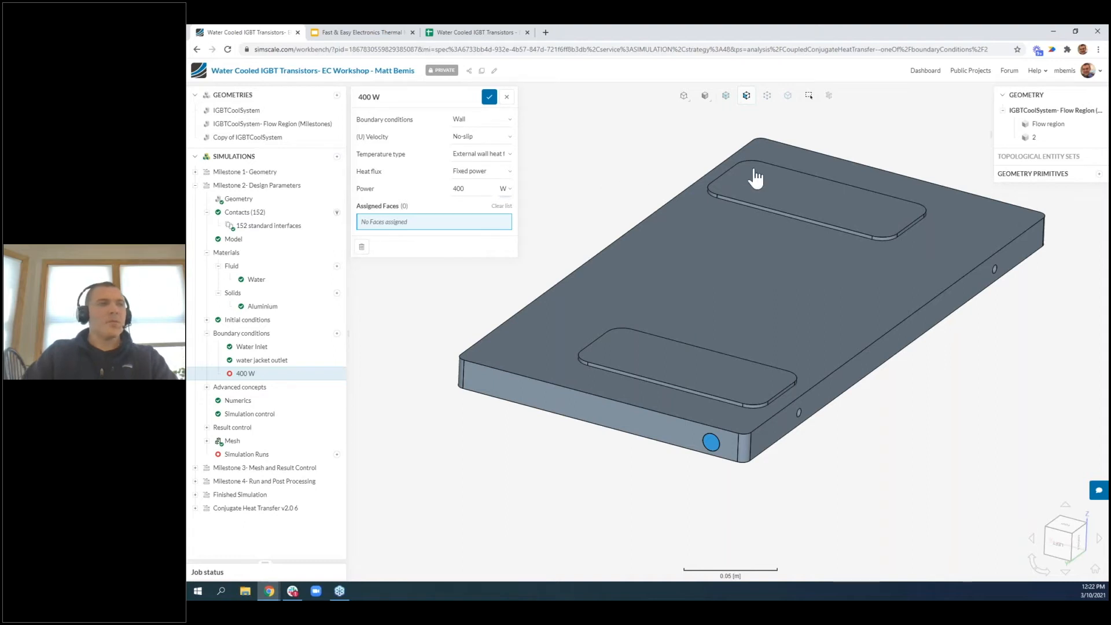
Assign the upper faces of the plate's two raised pads to the 400 W condition and save it
left_click(764, 194)
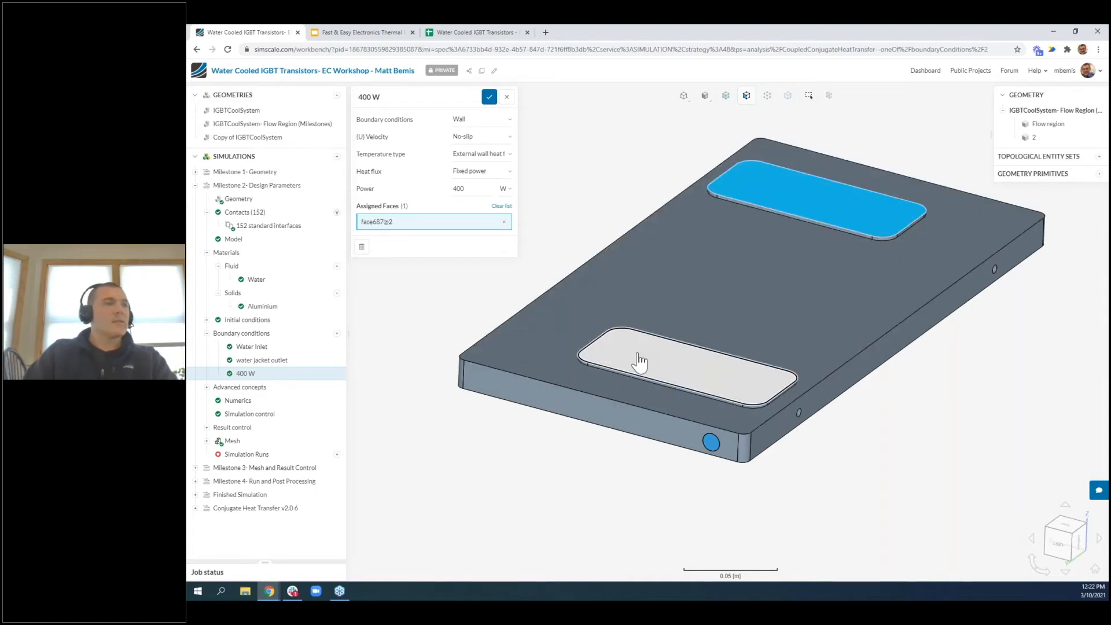
left_click(688, 367)
right_click_drag(608, 168, 620, 173)
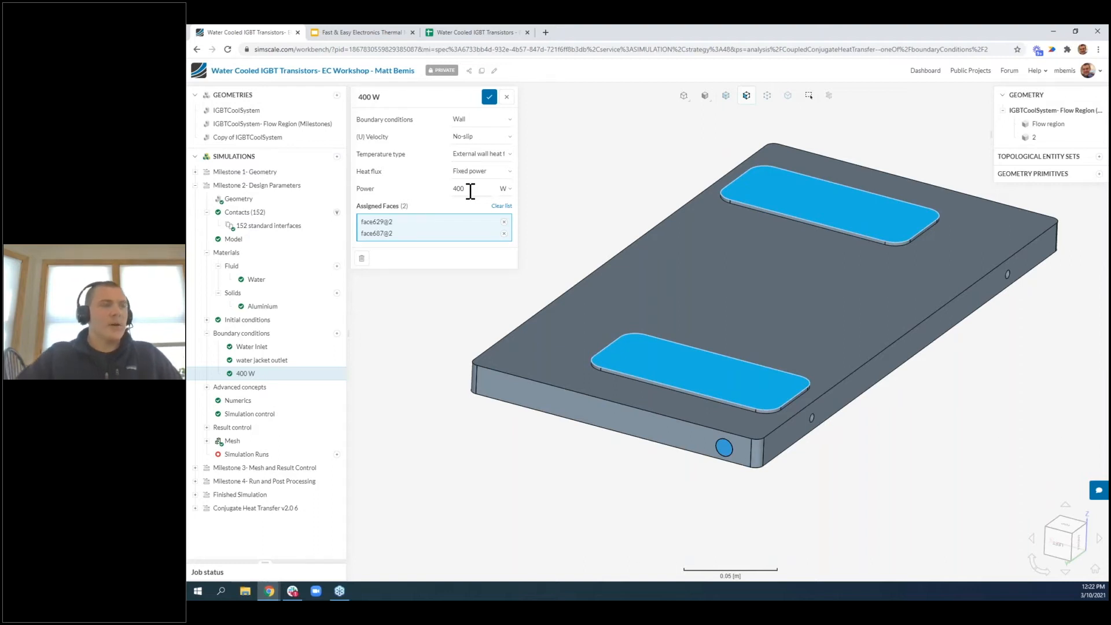
left_click(489, 97)
scroll(507, 138, "down", 1)
right_click_drag(495, 147, 509, 157)
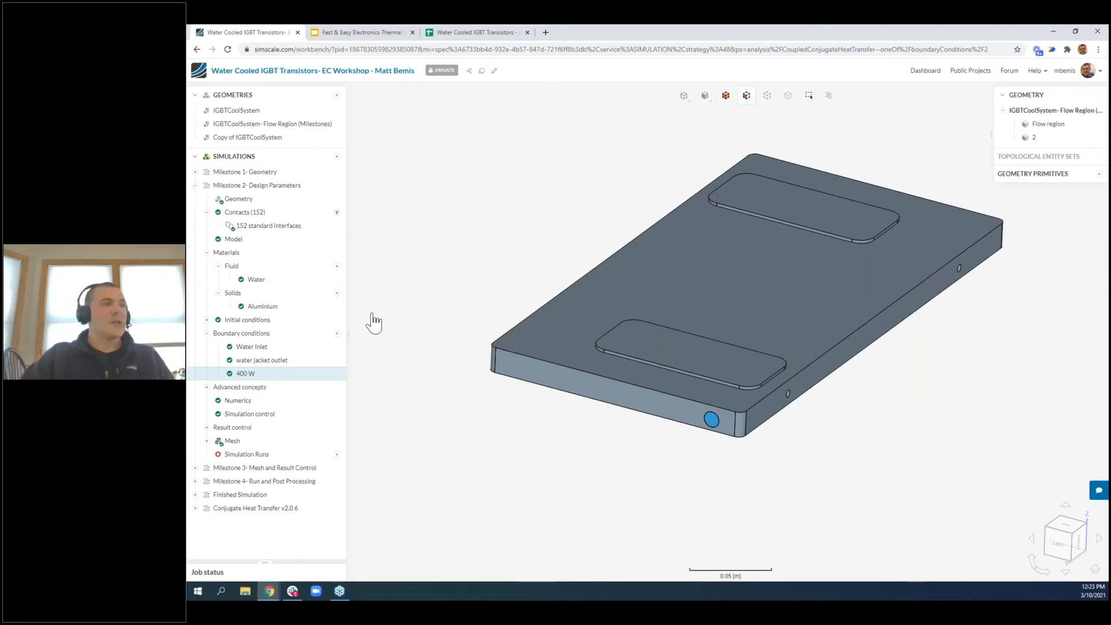
Add another wall boundary condition and name it ambient
left_click(337, 334)
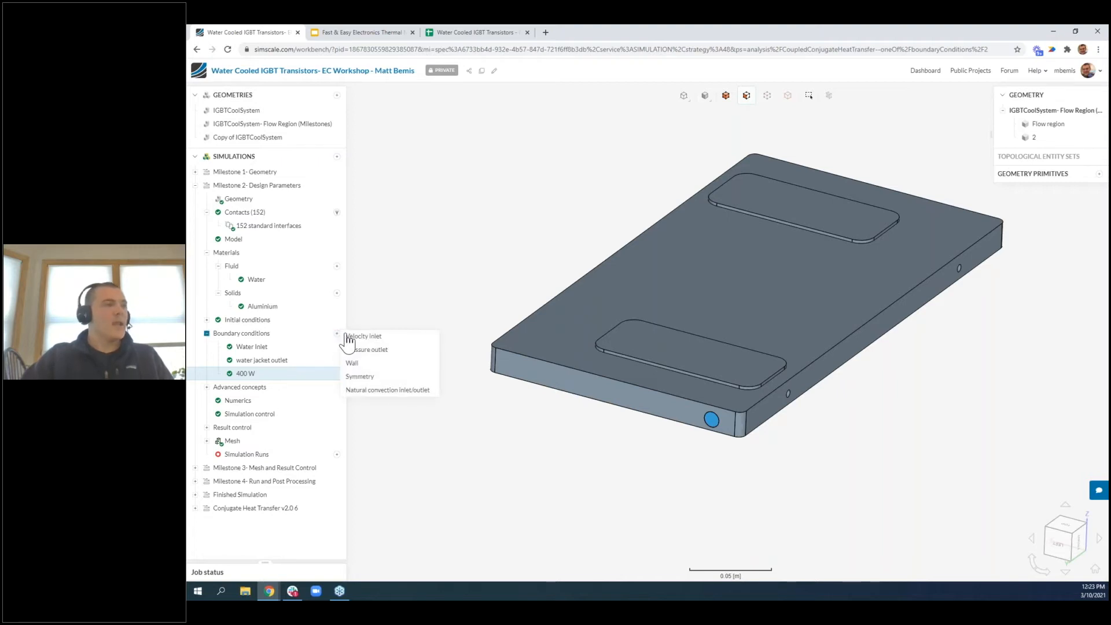
left_click(373, 364)
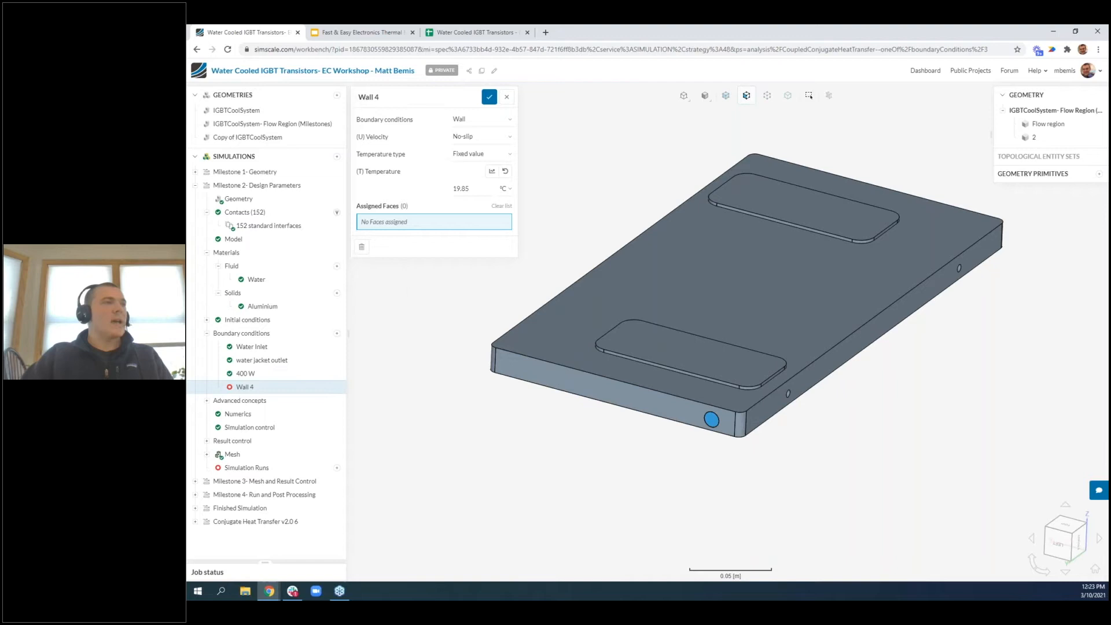
type("a")
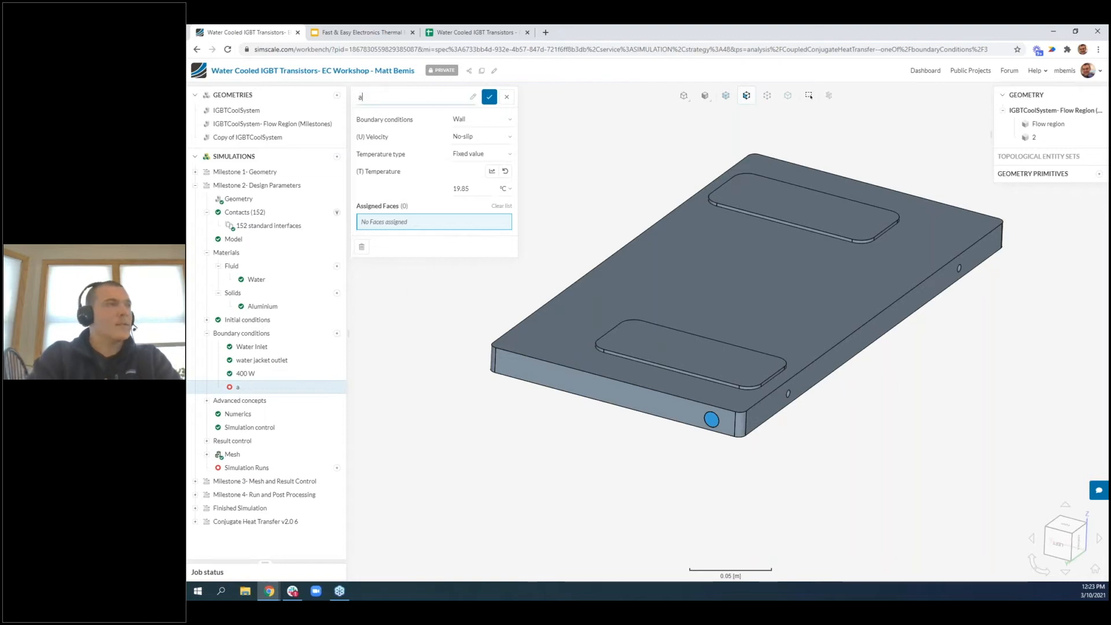
type("mbient")
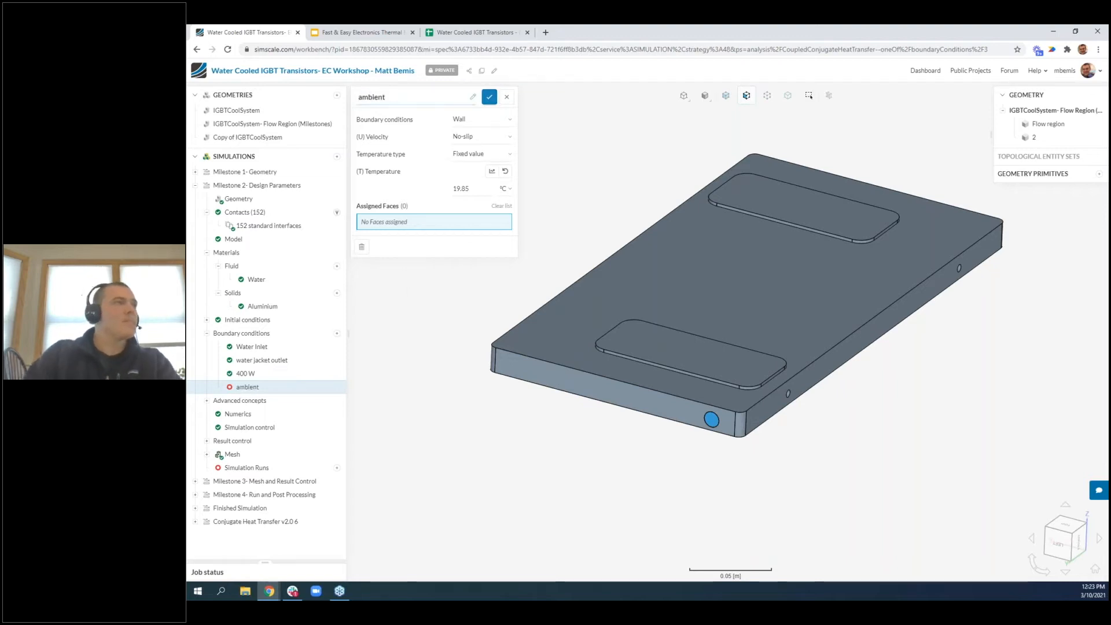
Define the ambient wall as an external wall heat flux with derived heat flux and an ambient temperature of 20 °C
left_click(493, 151)
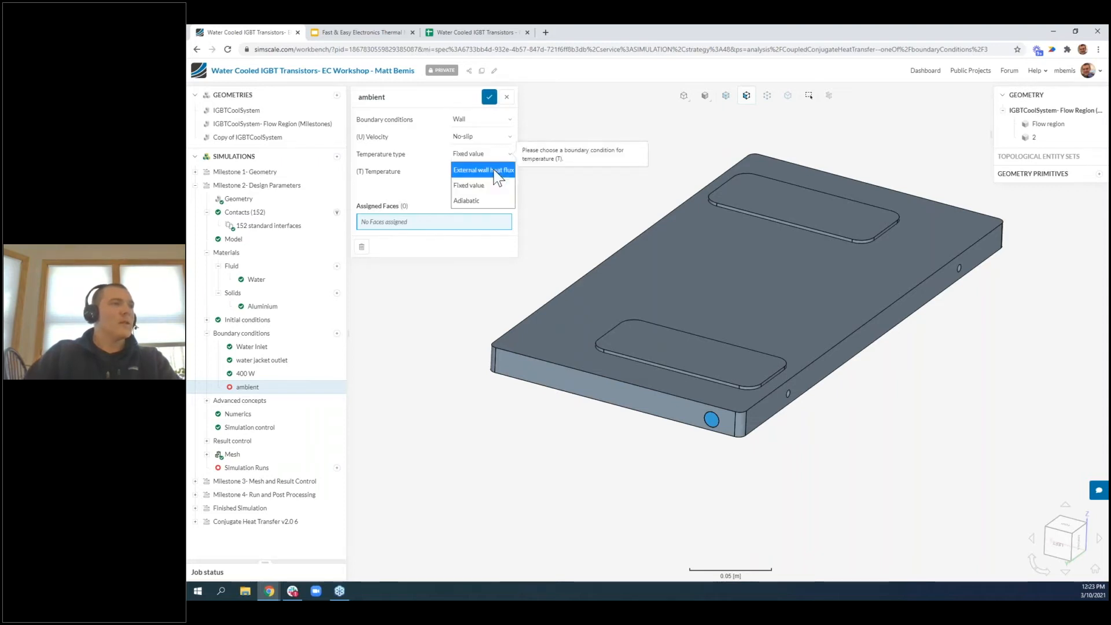
left_click(495, 171)
left_click(468, 171)
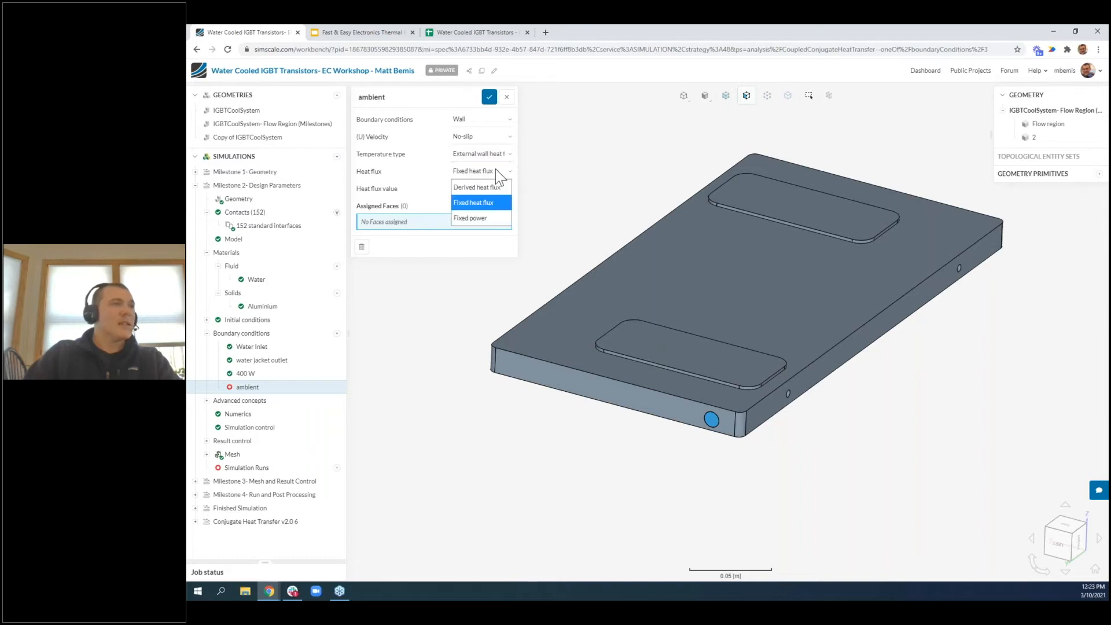
left_click(499, 183)
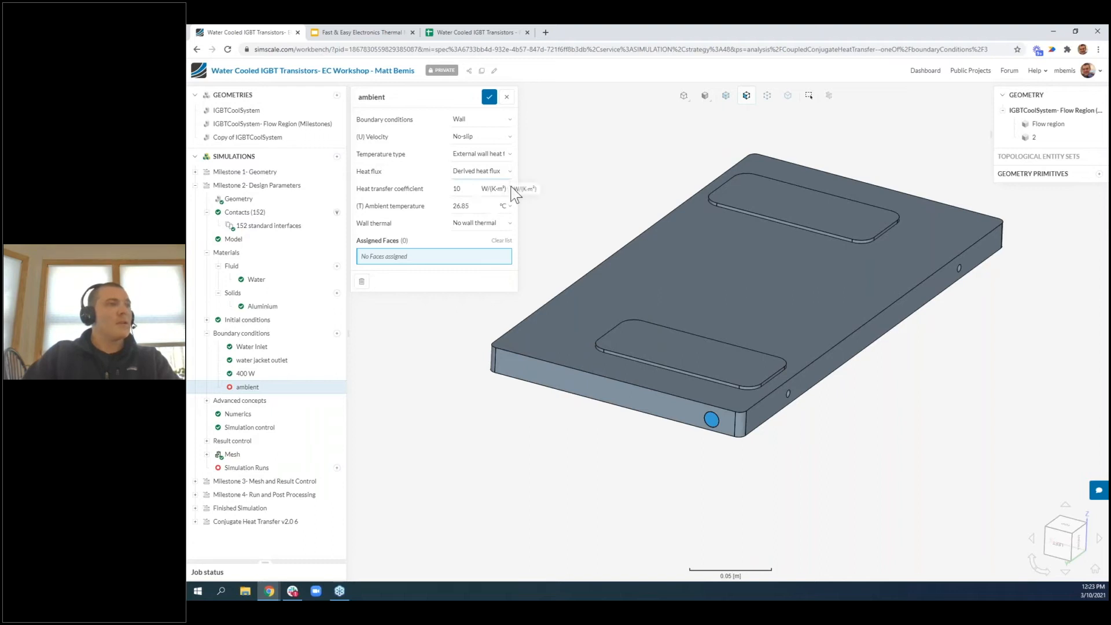
double_click(474, 207)
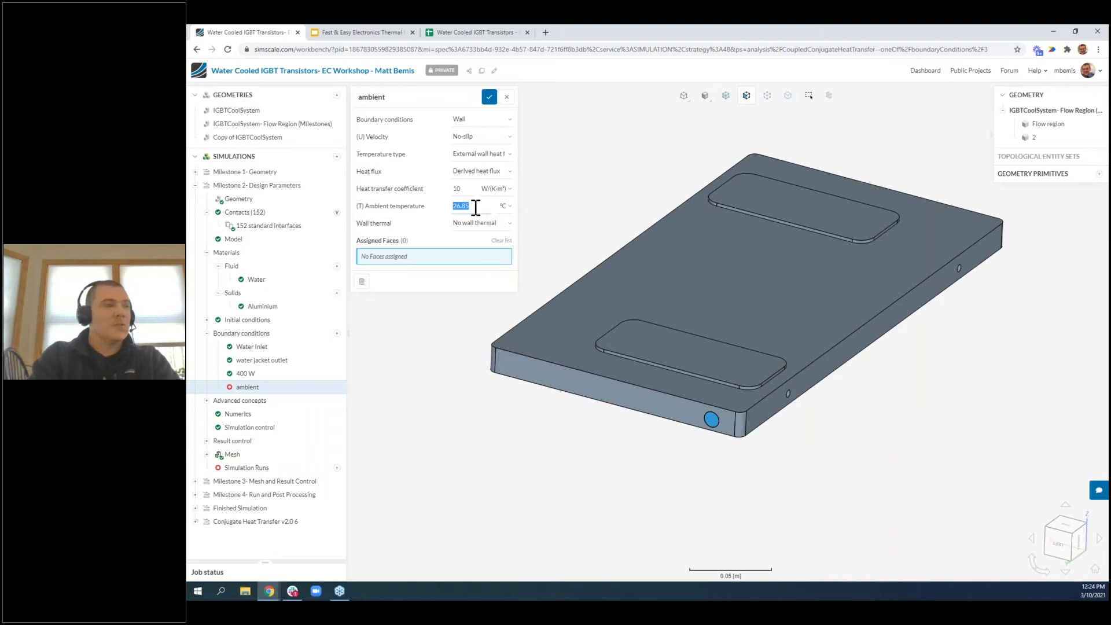
type("20")
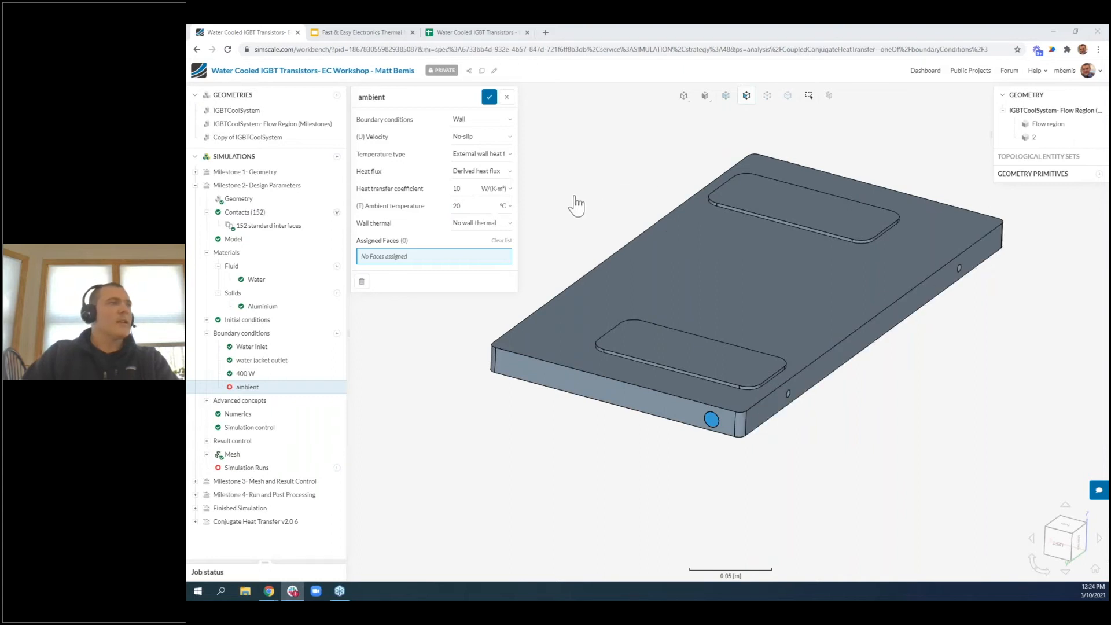
right_click_drag(586, 186, 592, 189)
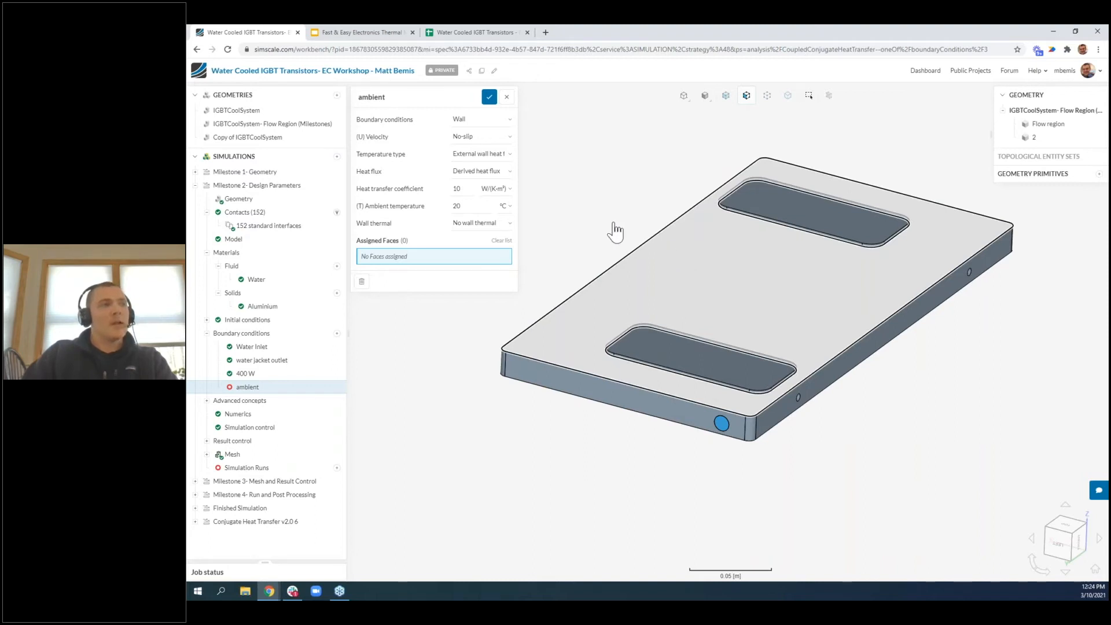
double_click(472, 207)
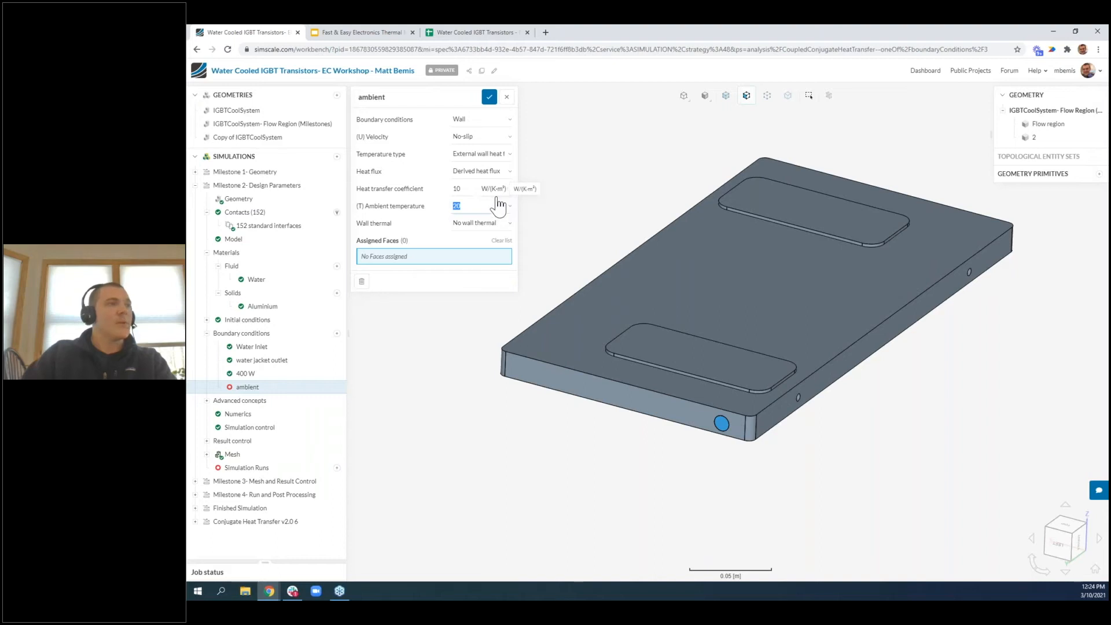
double_click(467, 191)
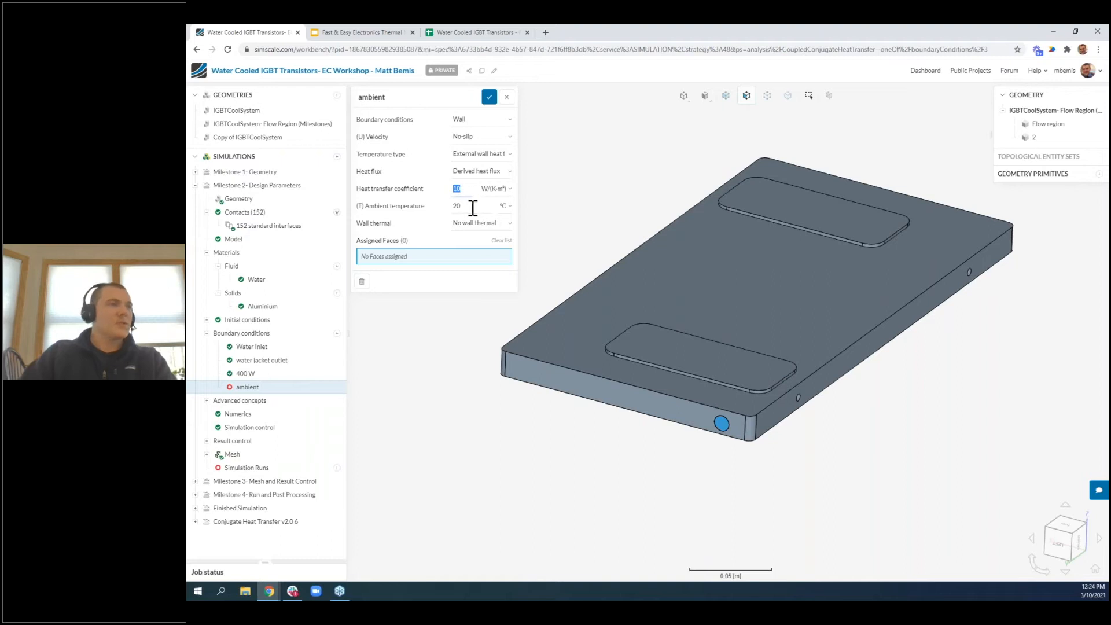
right_click_drag(580, 198, 597, 203)
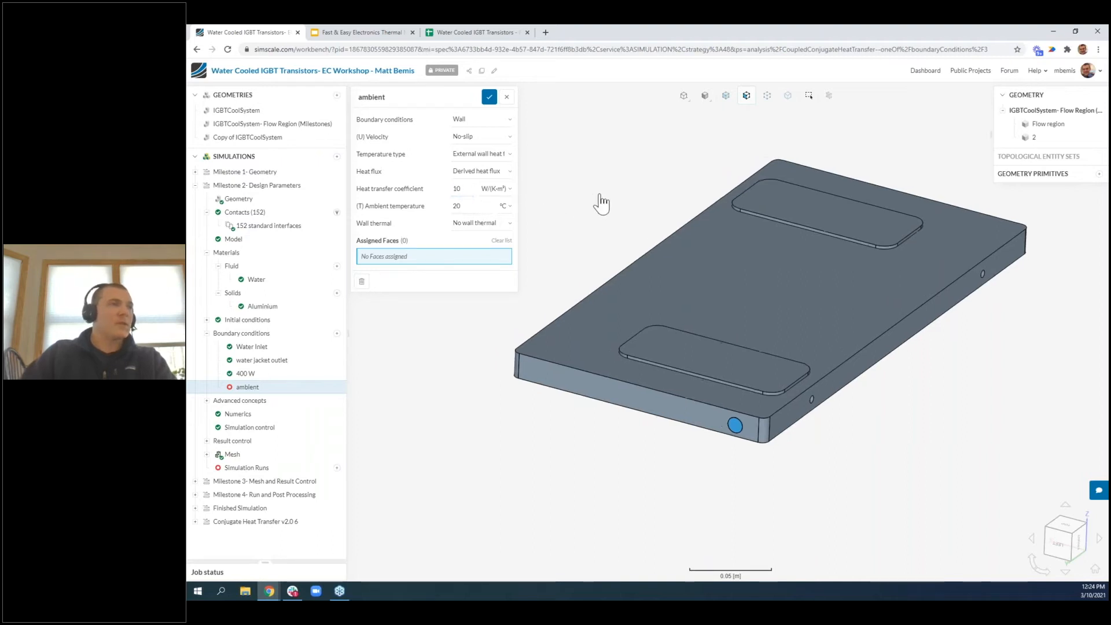
Assign the plate's exposed outer faces, excluding the pads' upper faces, to the ambient wall condition and save it
left_click(571, 376)
left_click(549, 356)
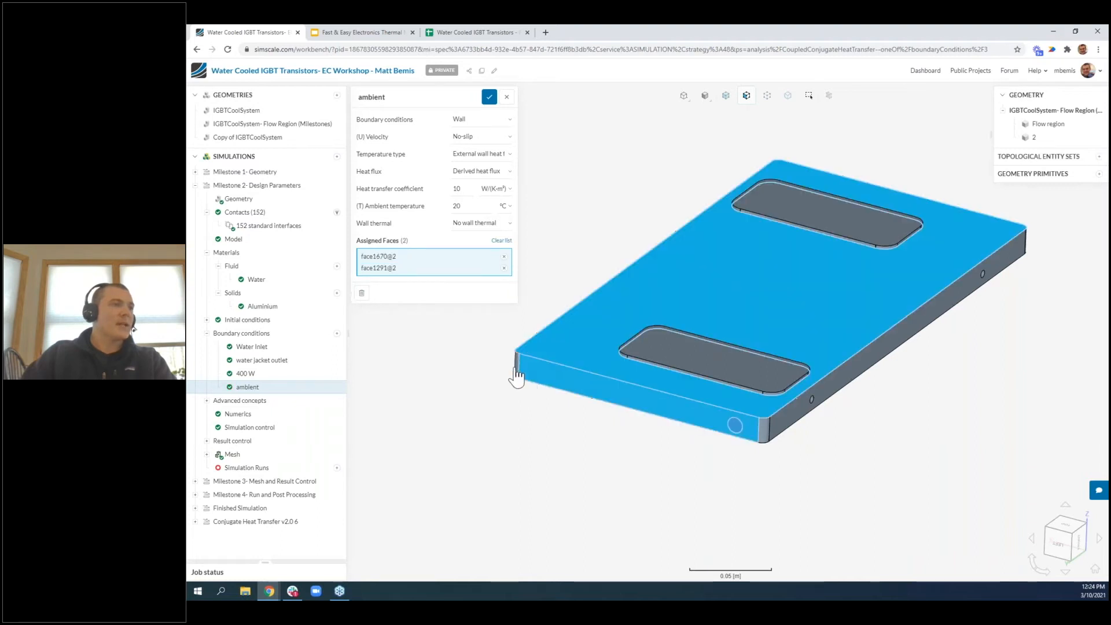
left_click(516, 367)
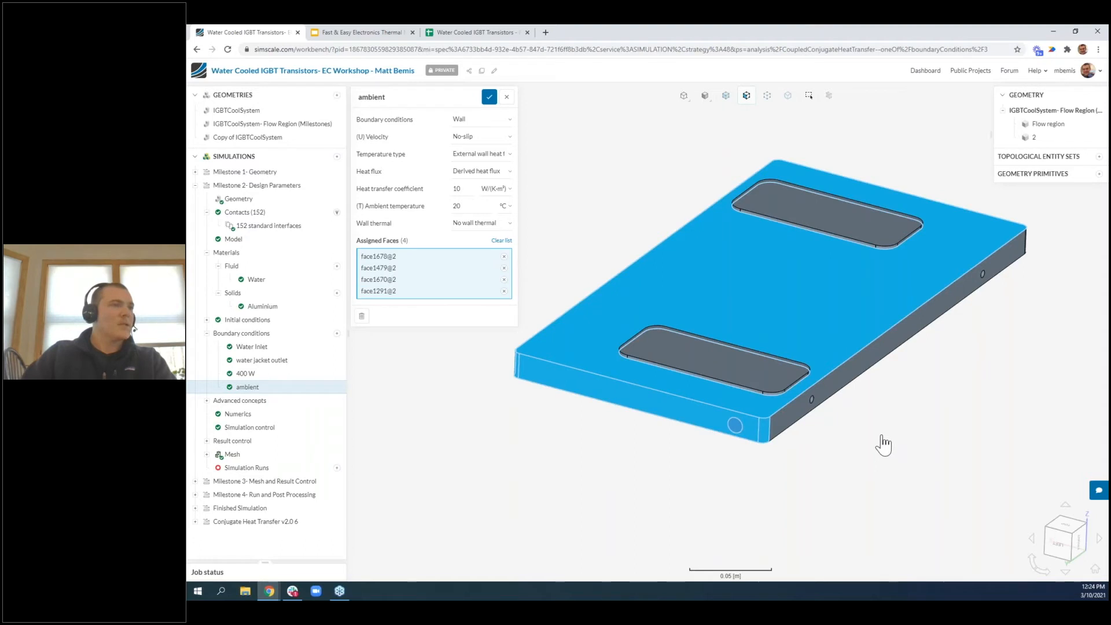
left_click_drag(917, 438, 823, 365)
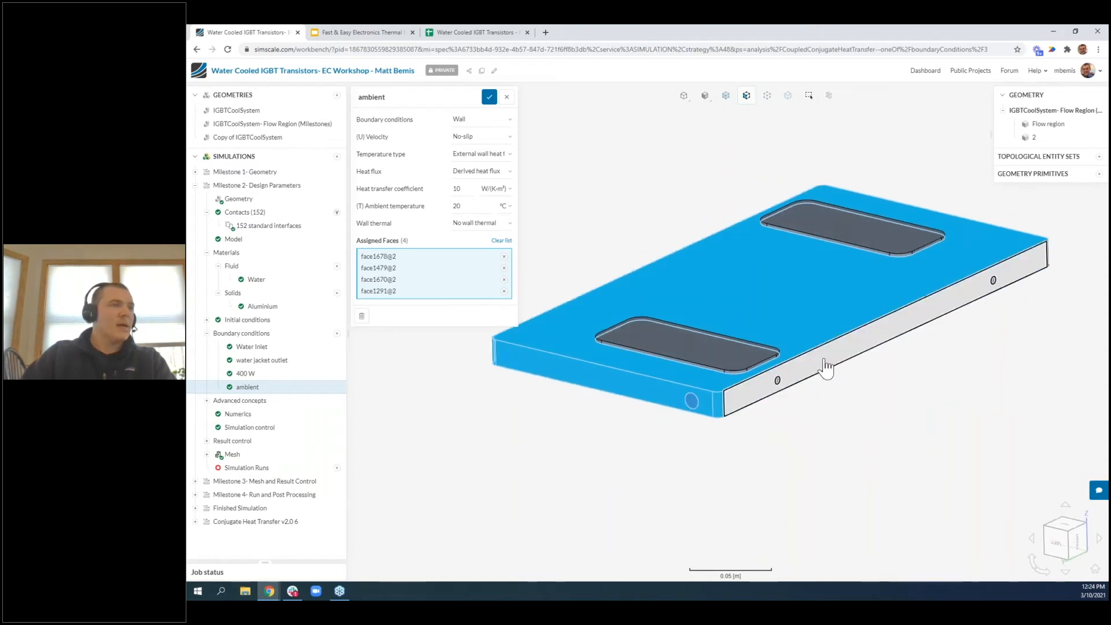
left_click_drag(1019, 438, 747, 270)
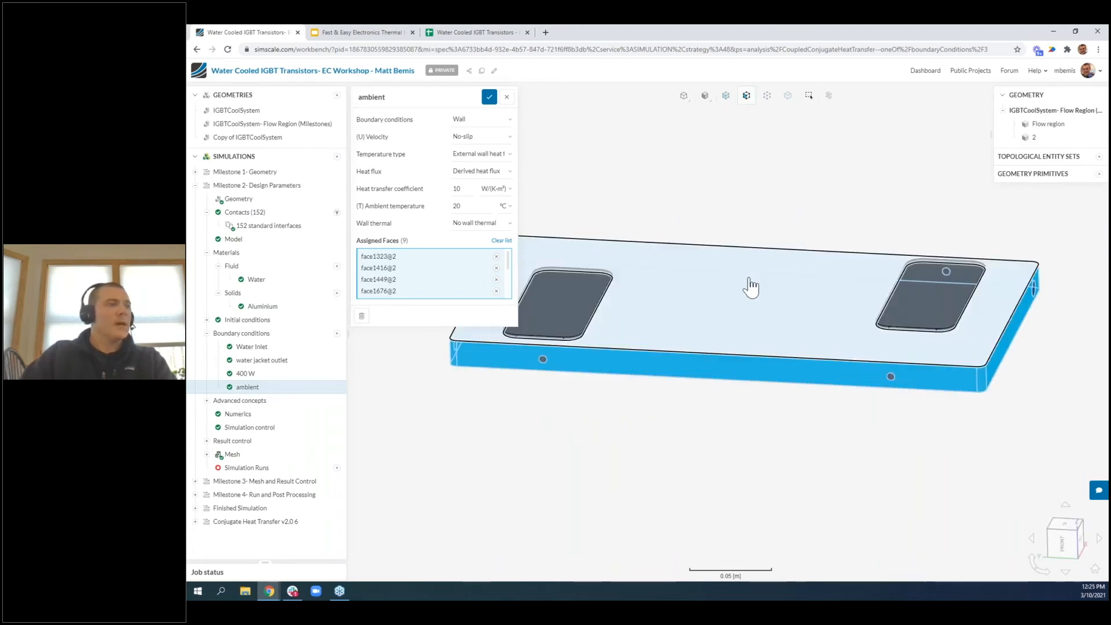
left_click_drag(691, 414, 753, 344)
left_click_drag(757, 359, 764, 414)
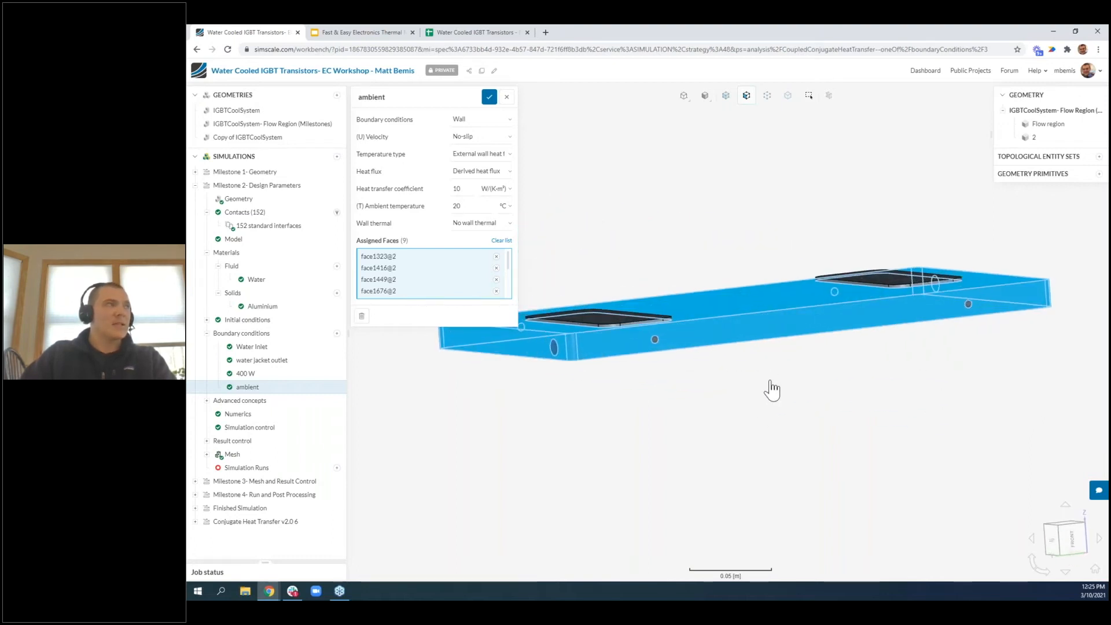
left_click_drag(771, 417, 774, 446)
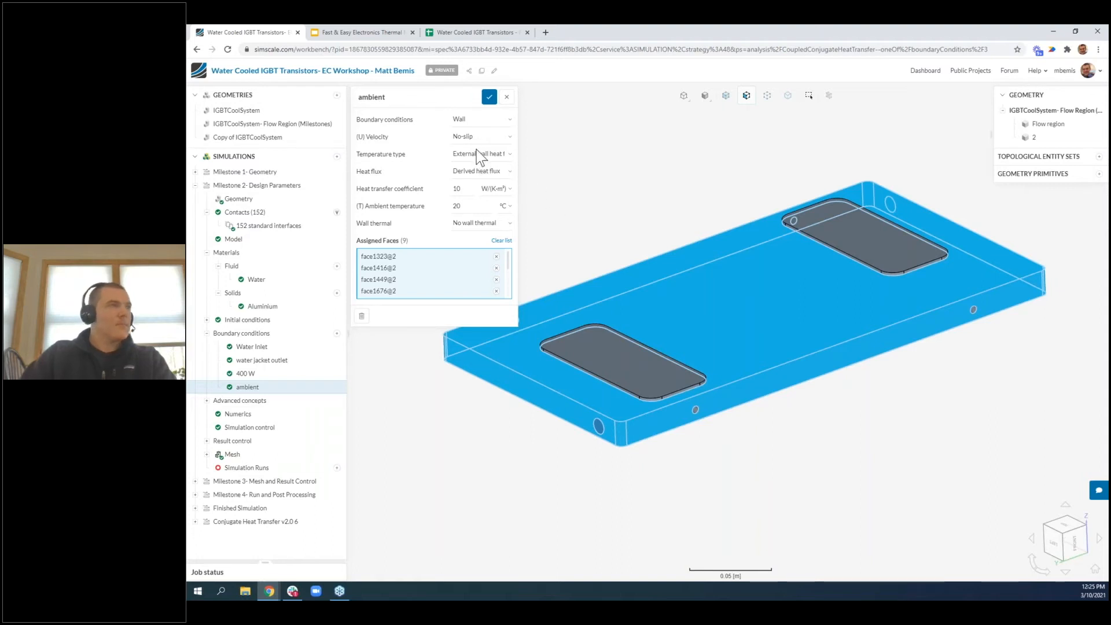
left_click(489, 99)
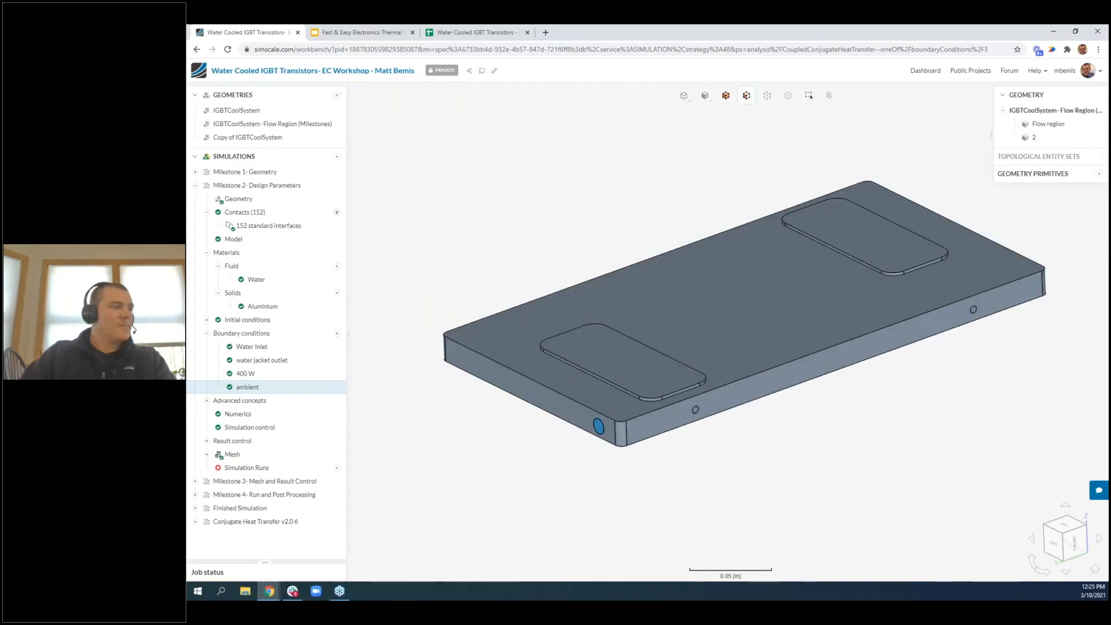
Review the general analysis settings of the Milestone 2 simulation and collapse its tree
left_click(194, 186)
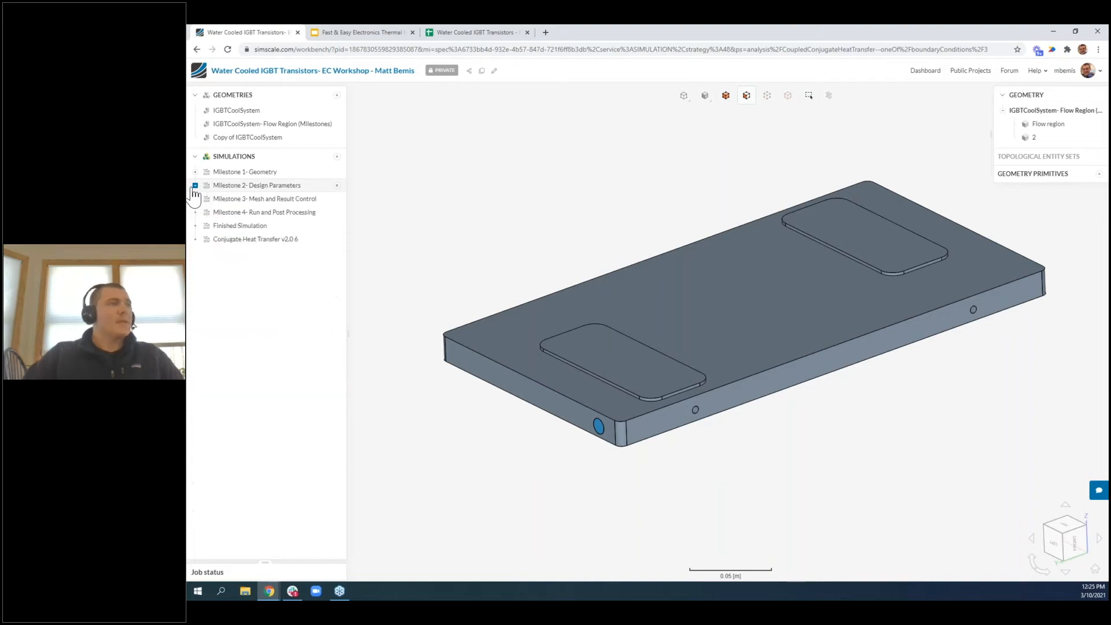
left_click(266, 188)
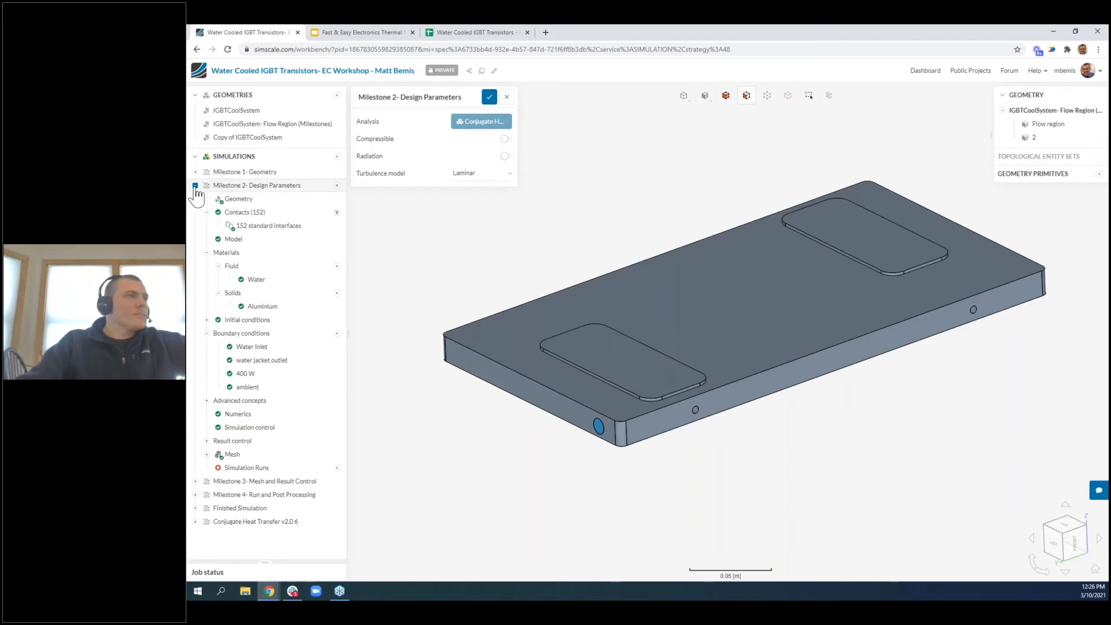
left_click(195, 185)
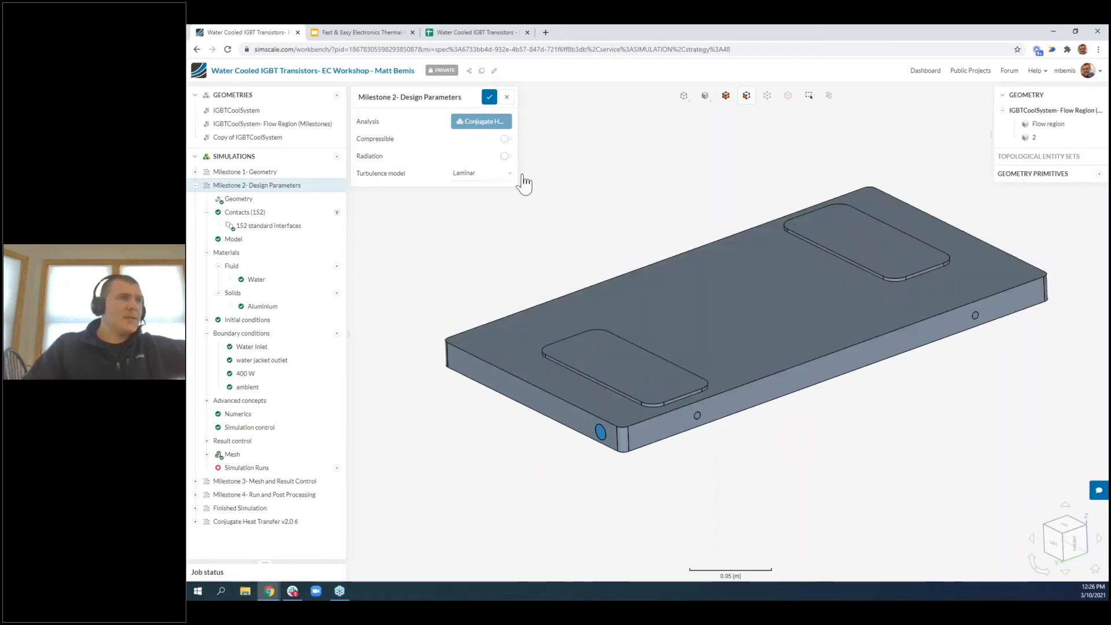
left_click(489, 97)
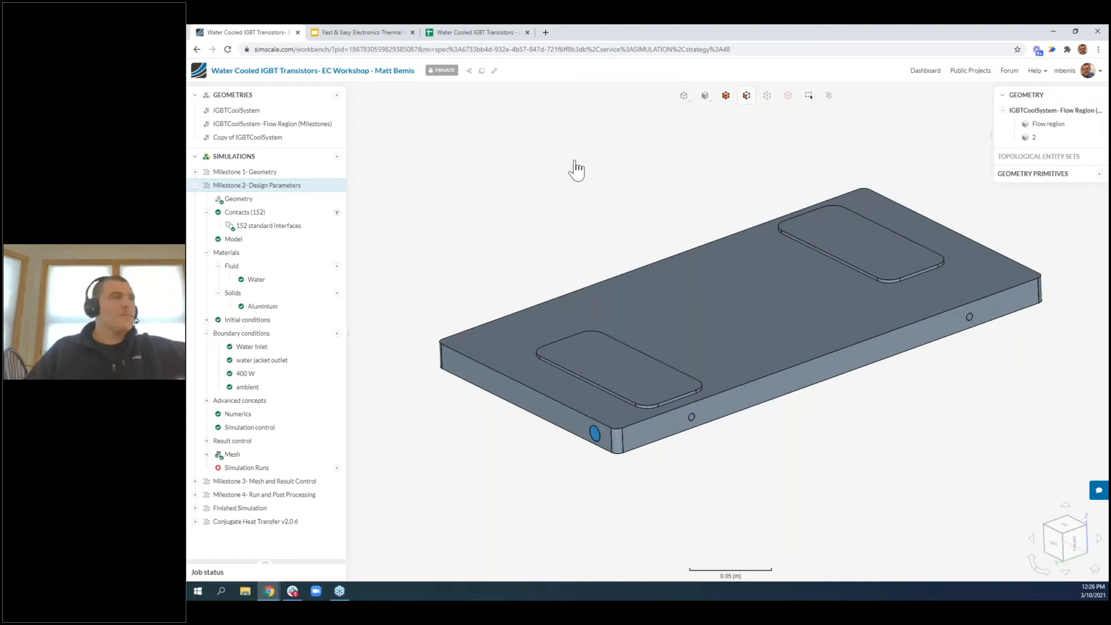
left_click(195, 185)
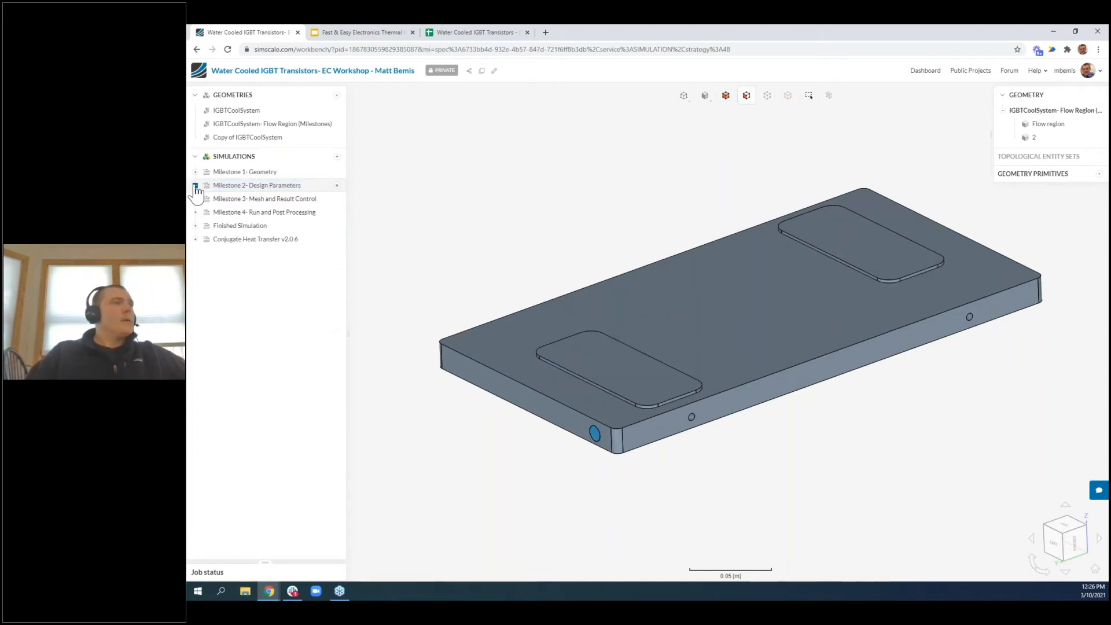
Add an area average surface data result control to the Milestone 3 simulation
left_click(312, 202)
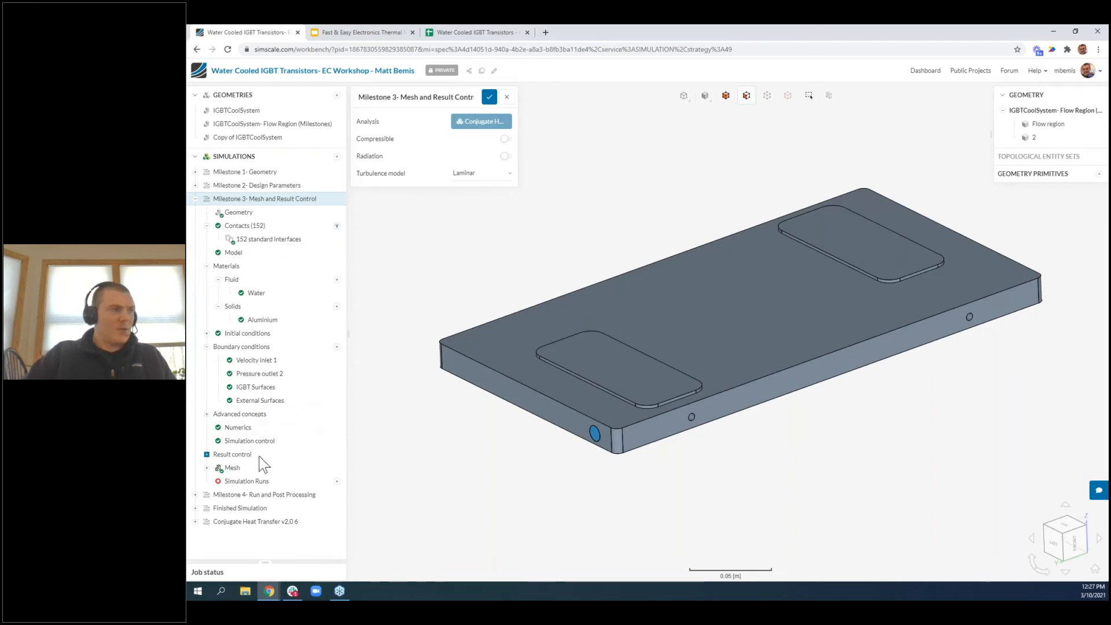
left_click(259, 456)
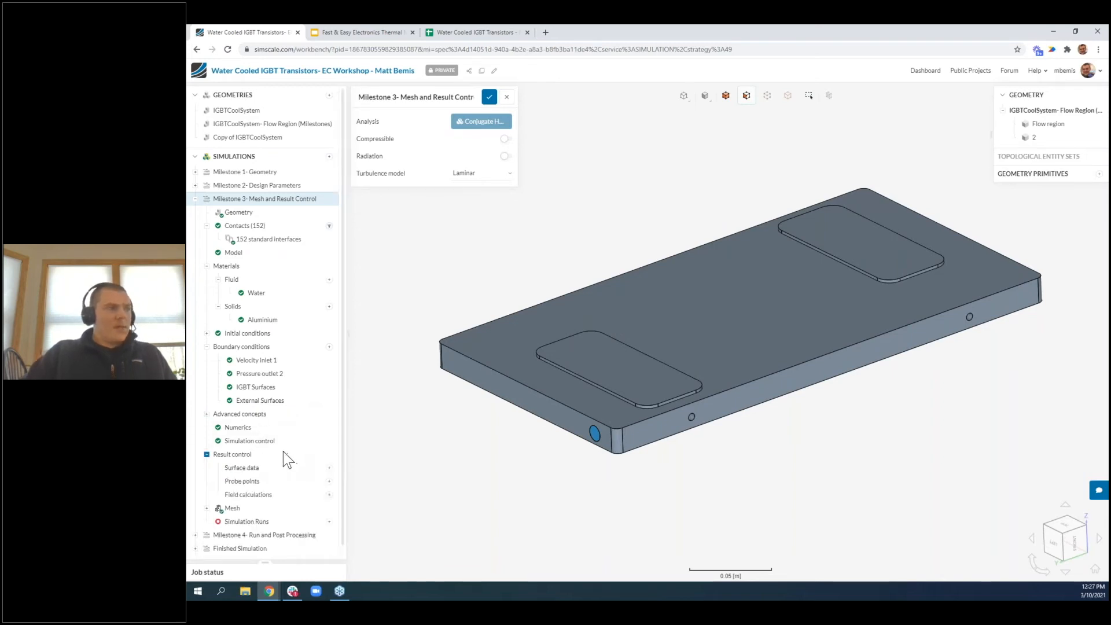
scroll(283, 451, "down", 1)
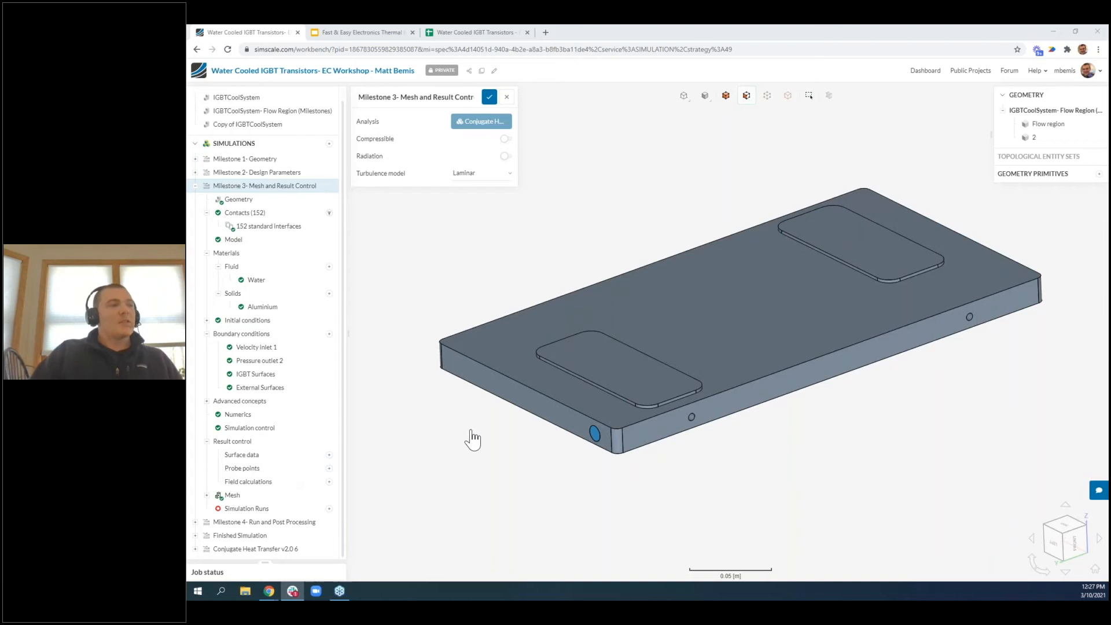
left_click(329, 456)
left_click(360, 459)
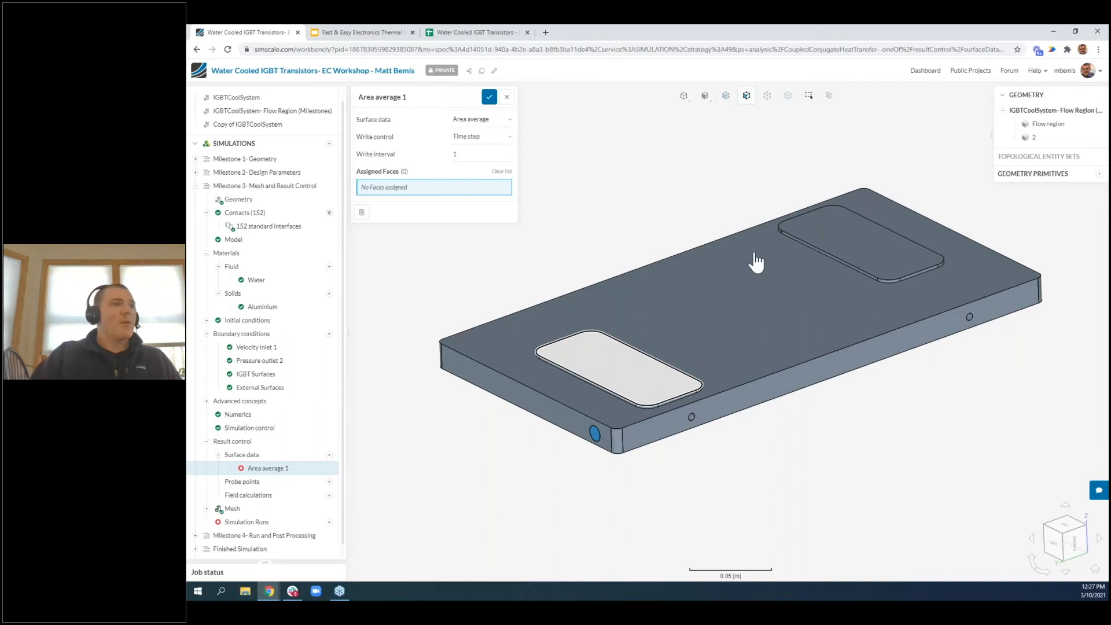
Assign the upper faces of the two raised pads to the area average, rename it IGBT and save it
left_click(834, 243)
left_click(393, 97)
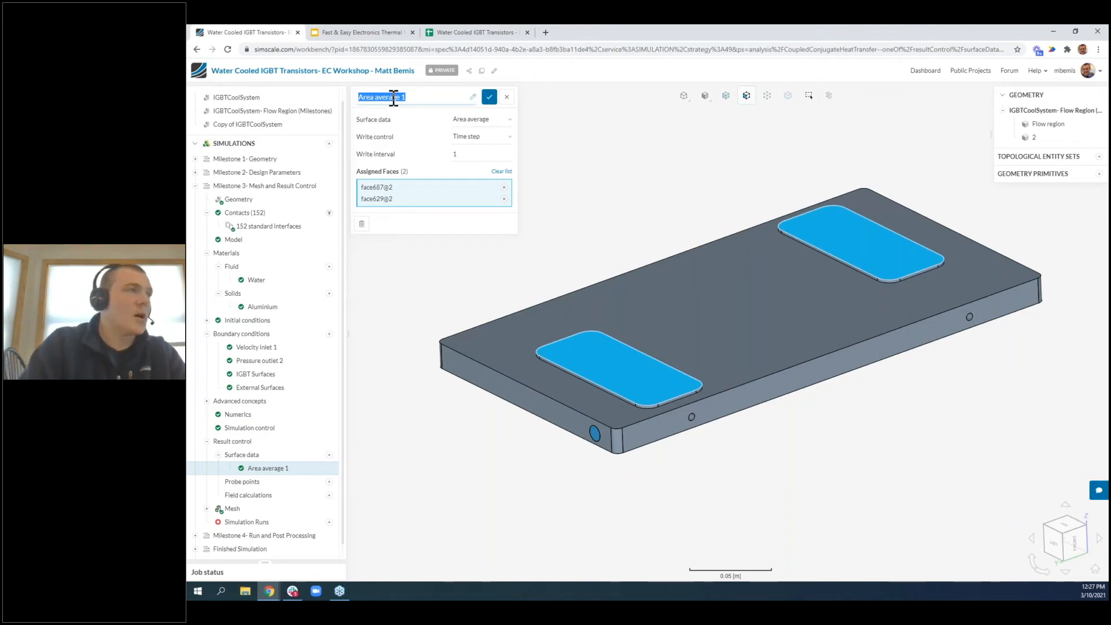
type("IGBT")
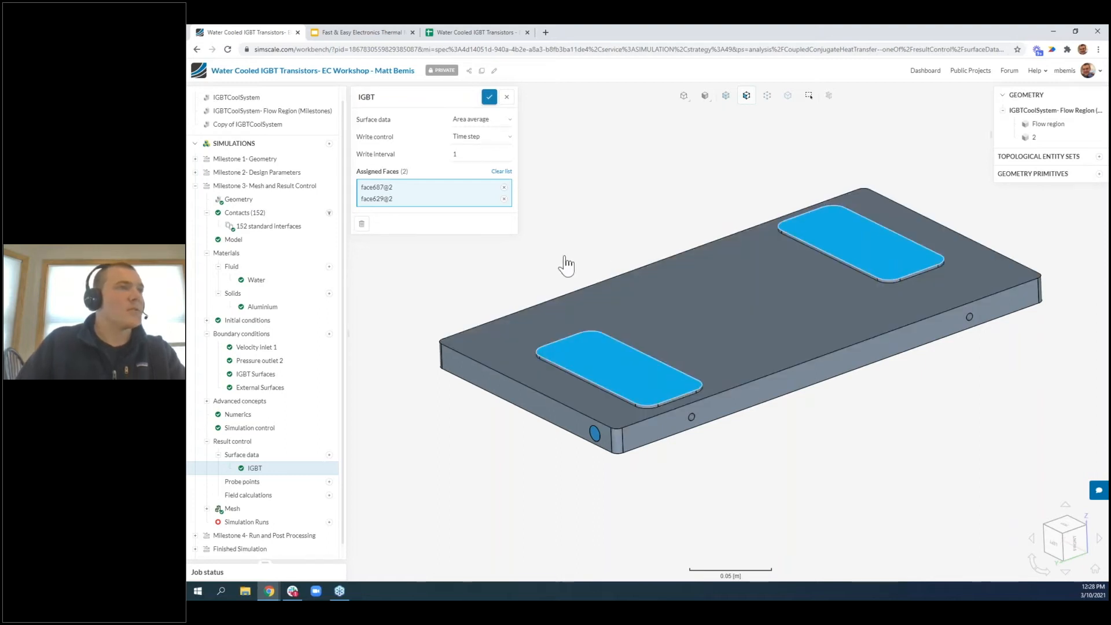
right_click_drag(498, 292, 503, 292)
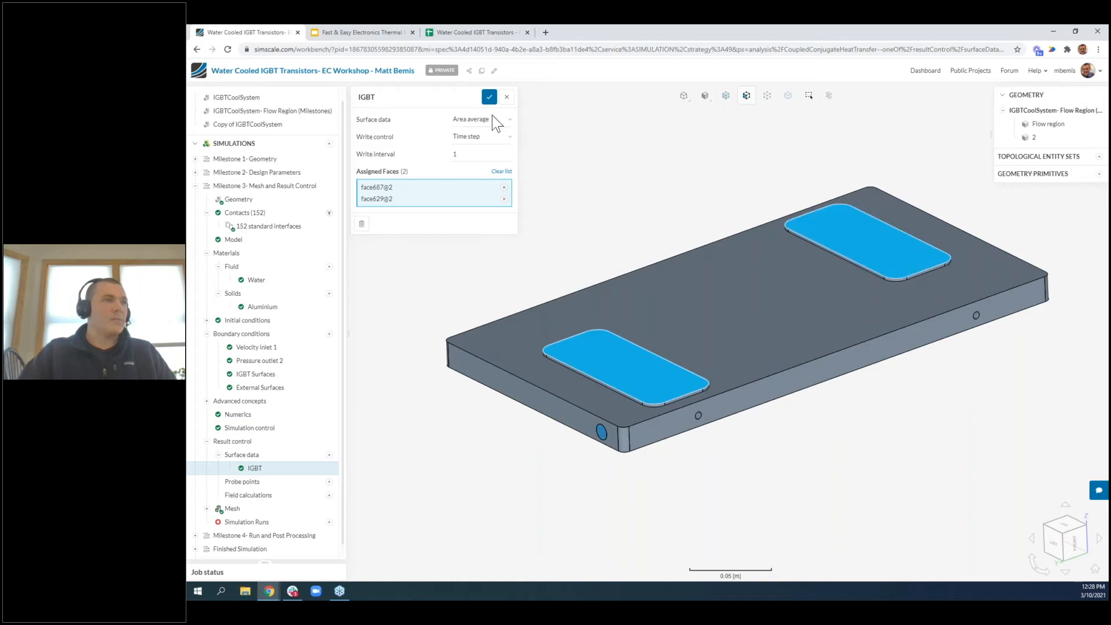
left_click(489, 97)
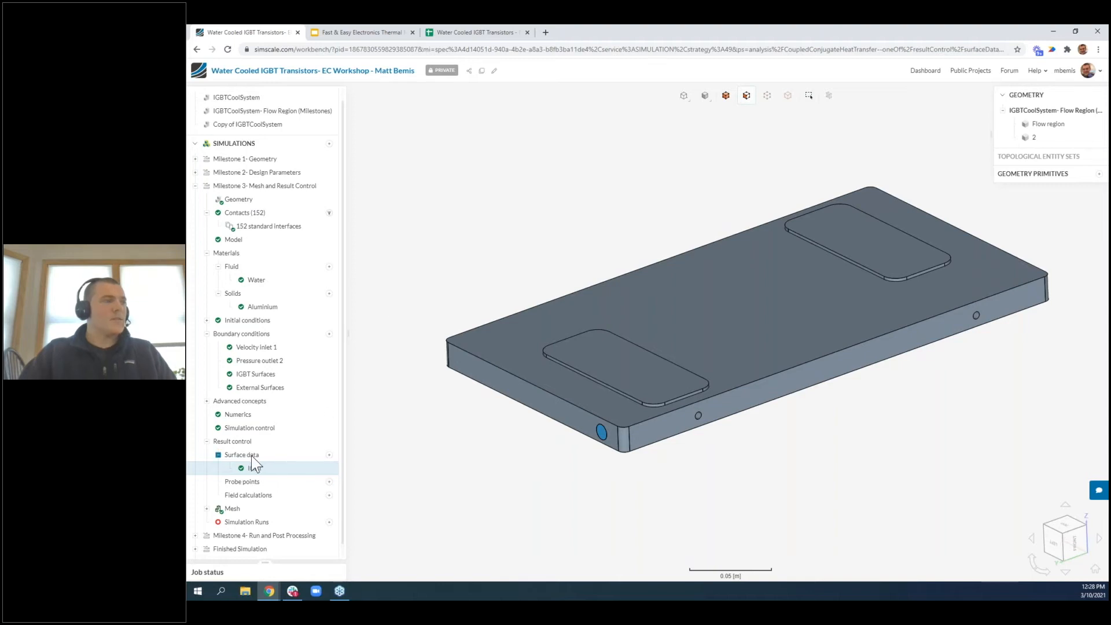
Examine the existing Fineness 5 mesh of the plate and its settings and mesh selection options
left_click(260, 510)
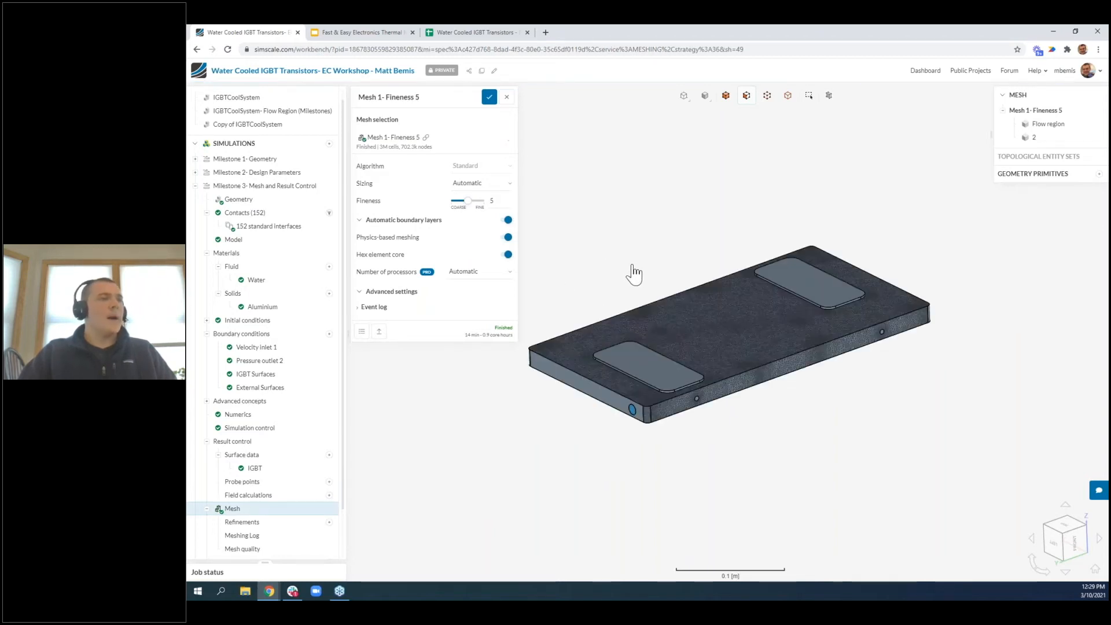
scroll(632, 267, "up", 1)
right_click_drag(626, 270, 641, 267)
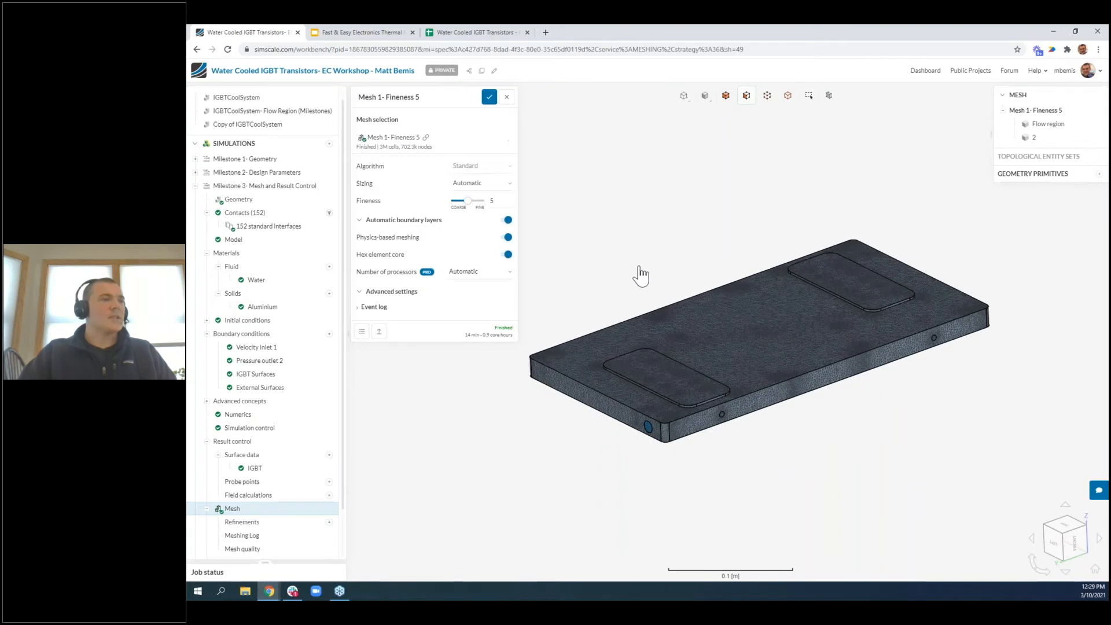
left_click_drag(630, 250, 670, 268)
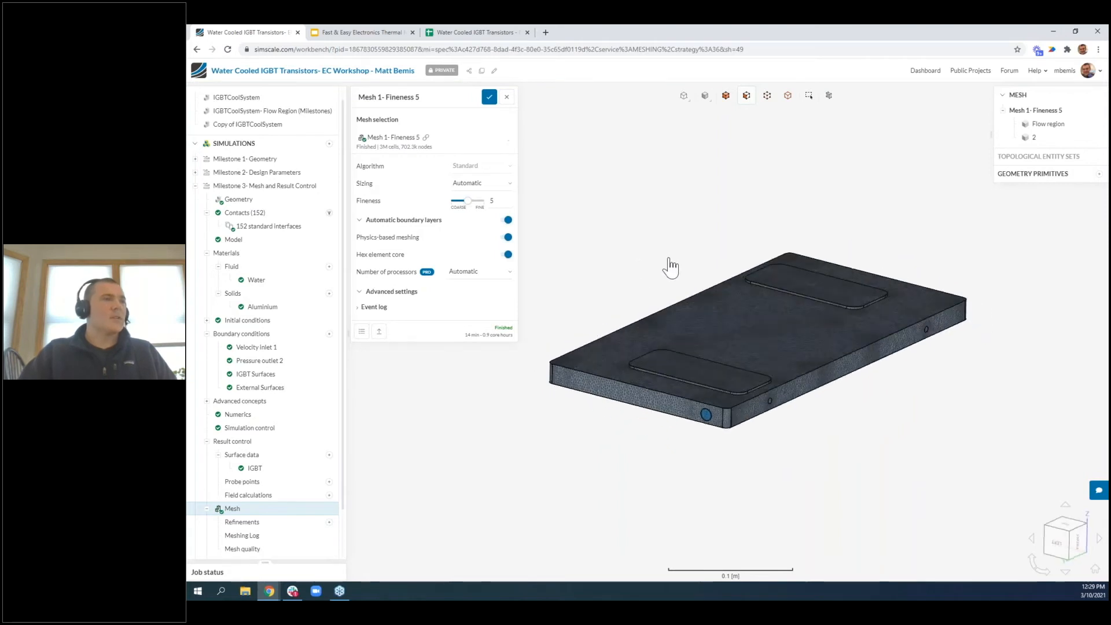
left_click(492, 146)
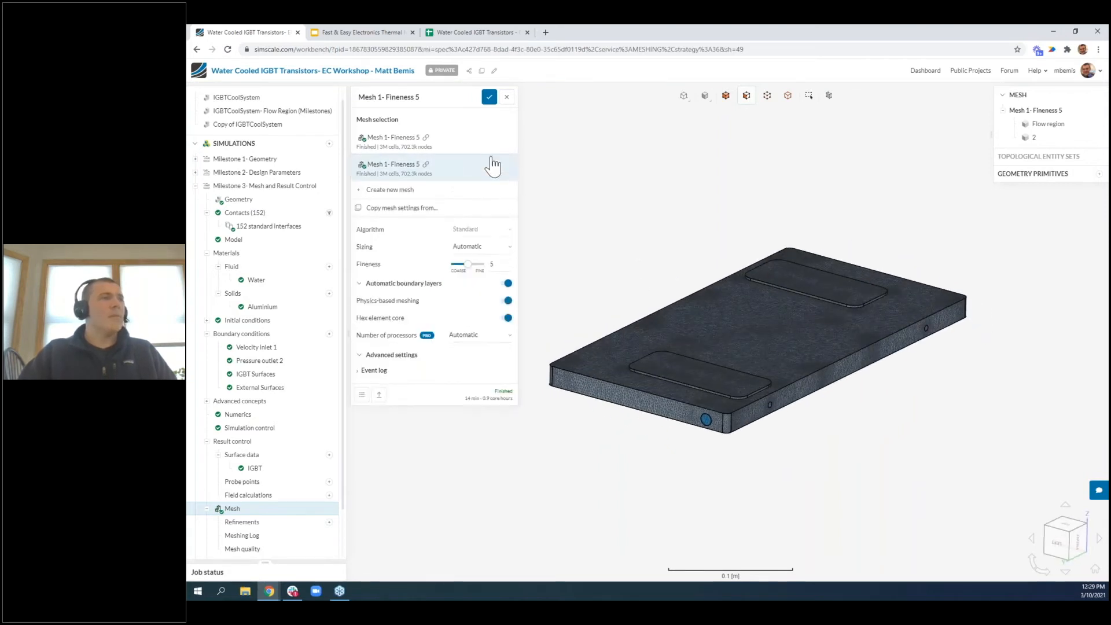
left_click(503, 142)
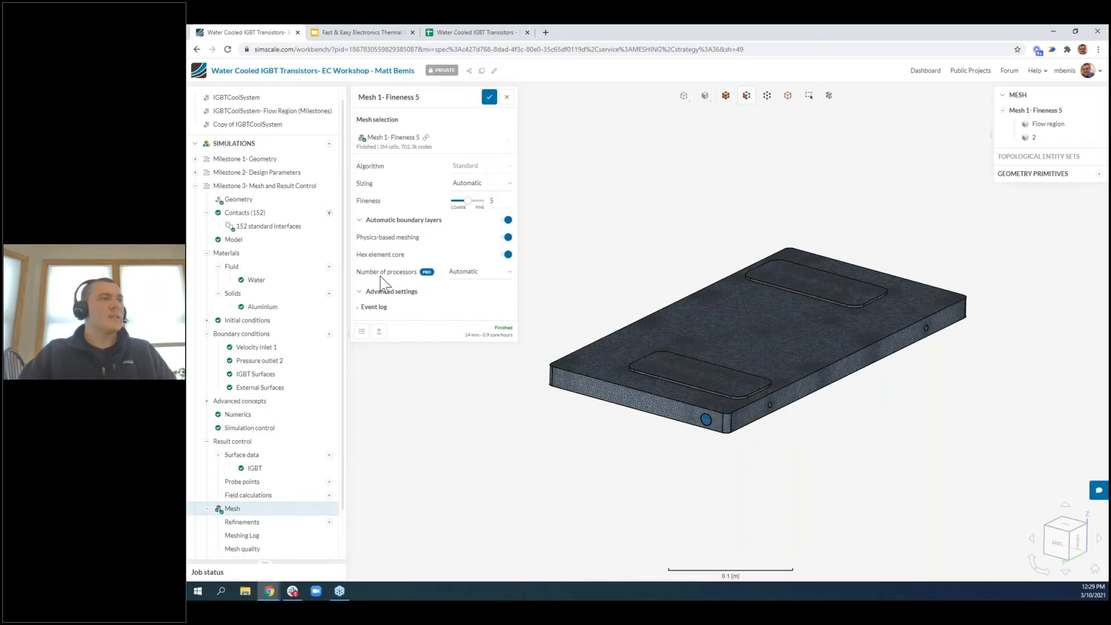
Create a new mesh for the Milestone 3 simulation
left_click(489, 144)
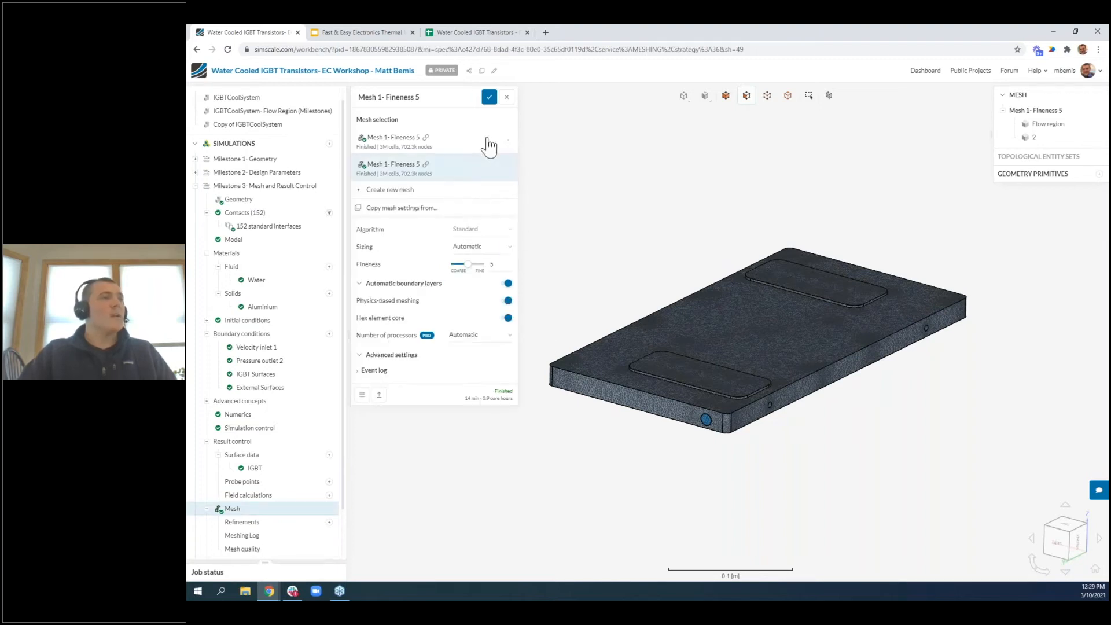
left_click(463, 191)
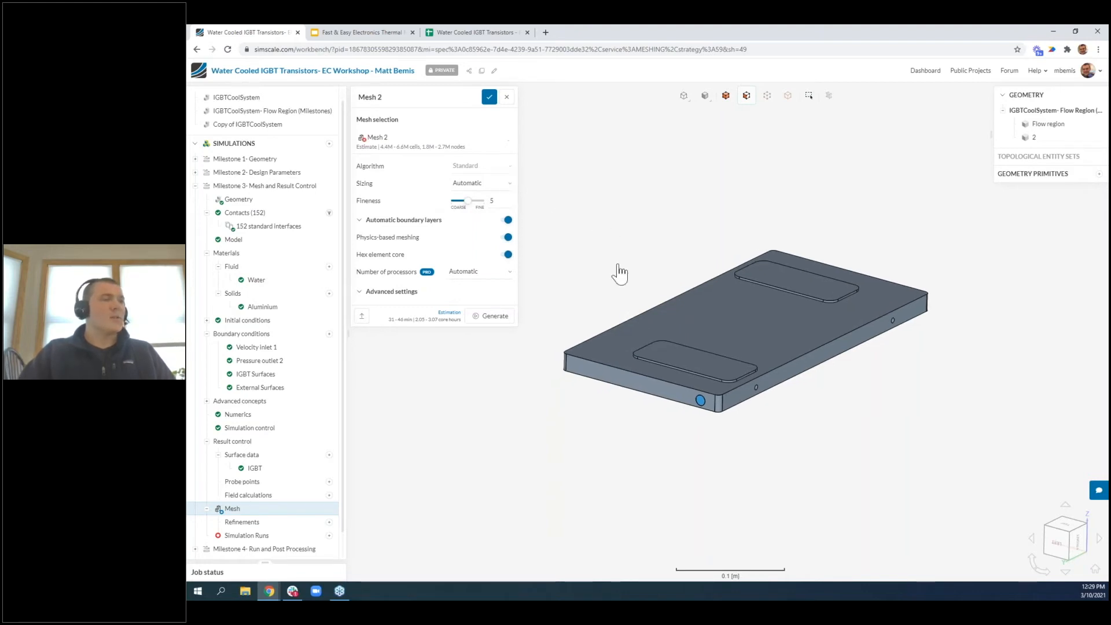
left_click_drag(619, 267, 606, 269)
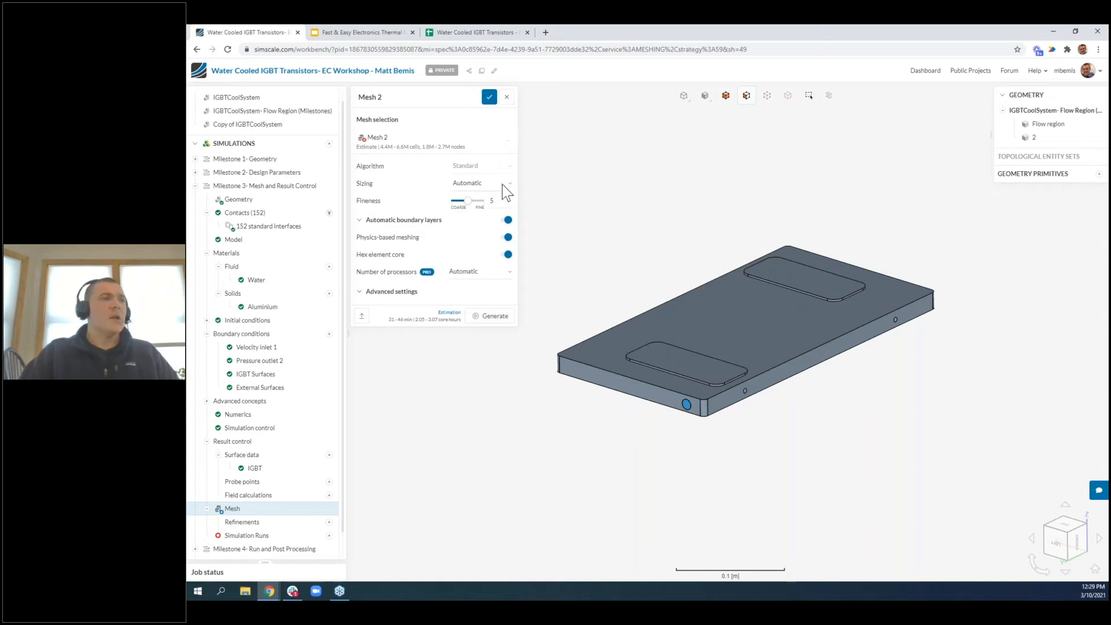
scroll(542, 373, "up", 1)
scroll(542, 373, "up", 2)
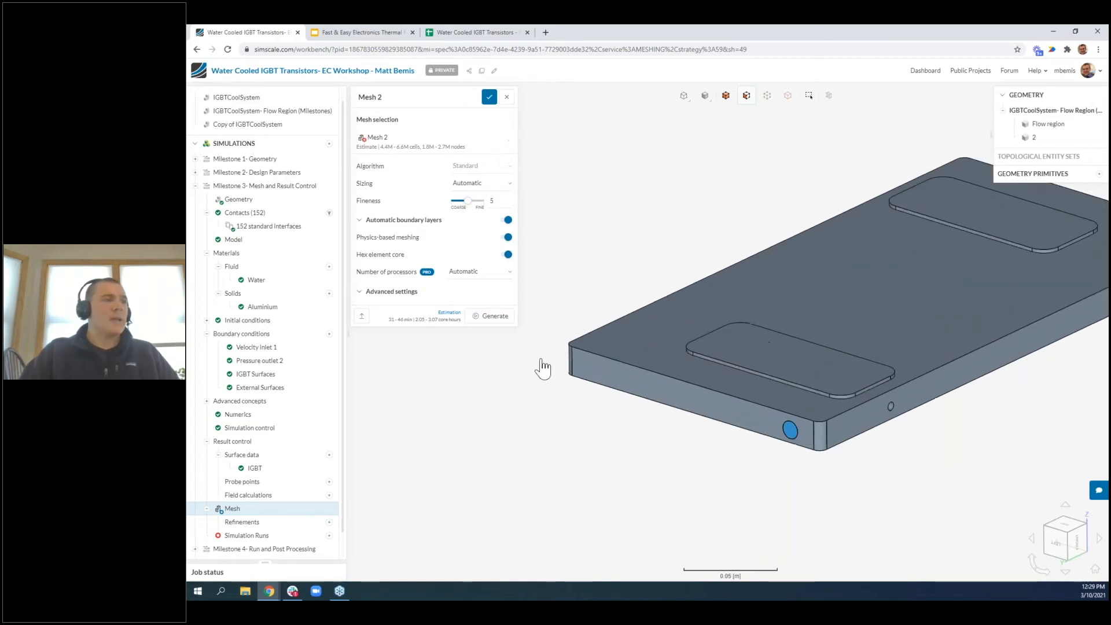
scroll(817, 438, "up", 2)
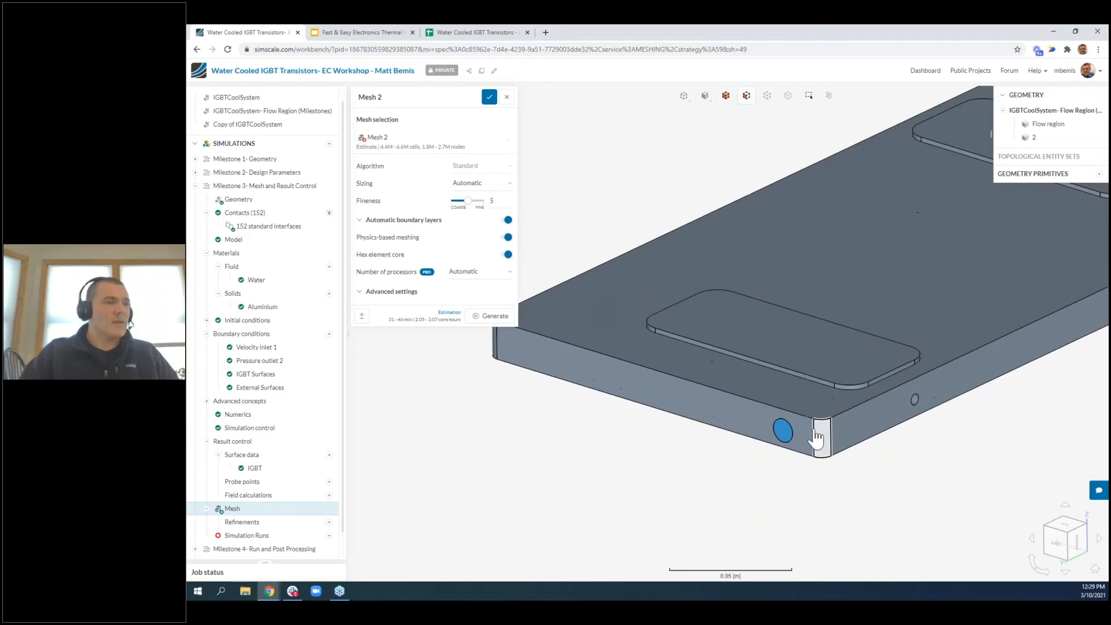
scroll(743, 411, "down", 1)
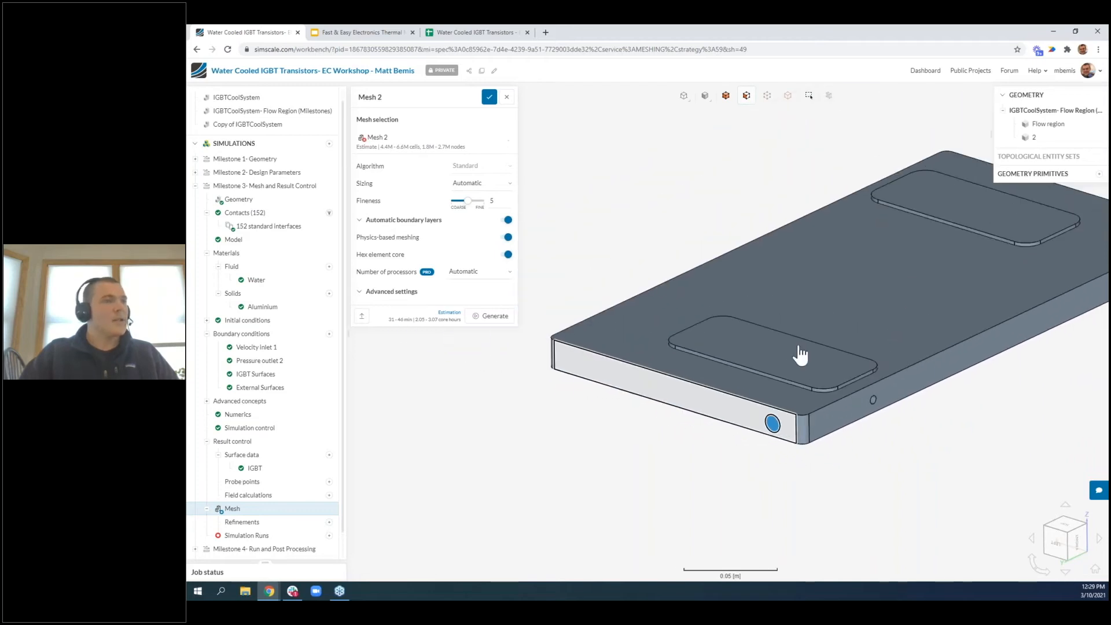
right_click_drag(620, 228, 573, 226)
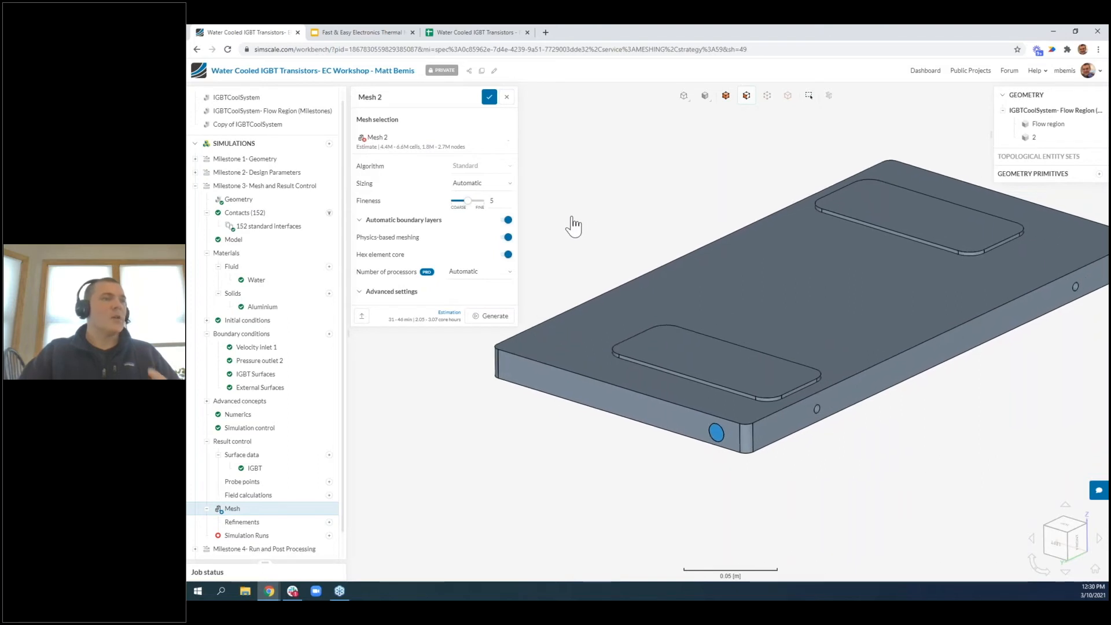
Try a higher fineness for the new mesh and set it back to 5
left_click(467, 200)
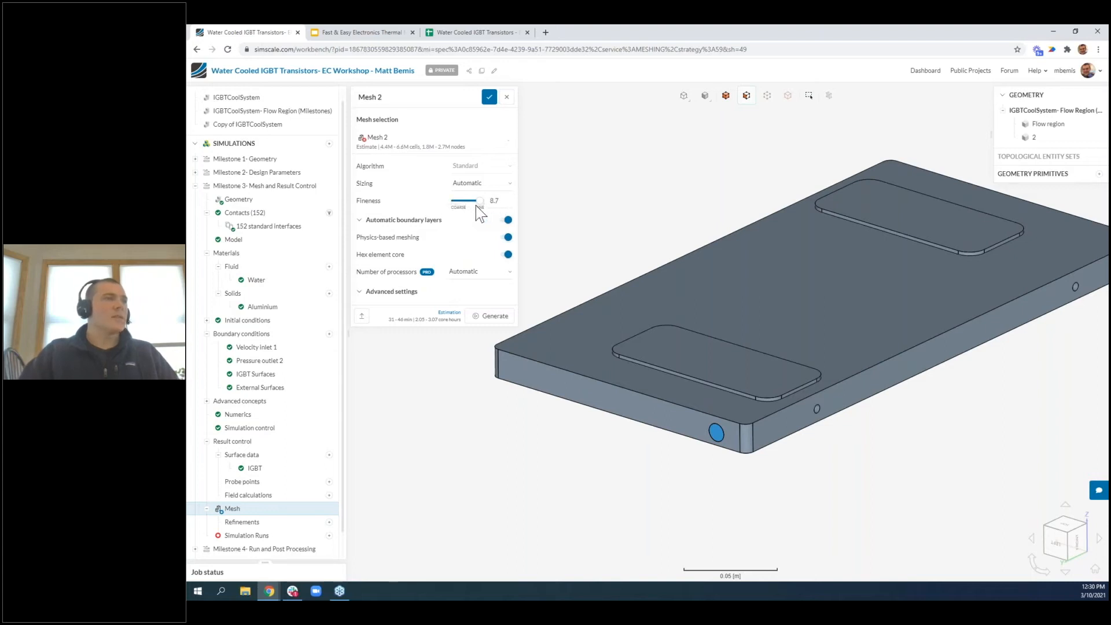
double_click(495, 201)
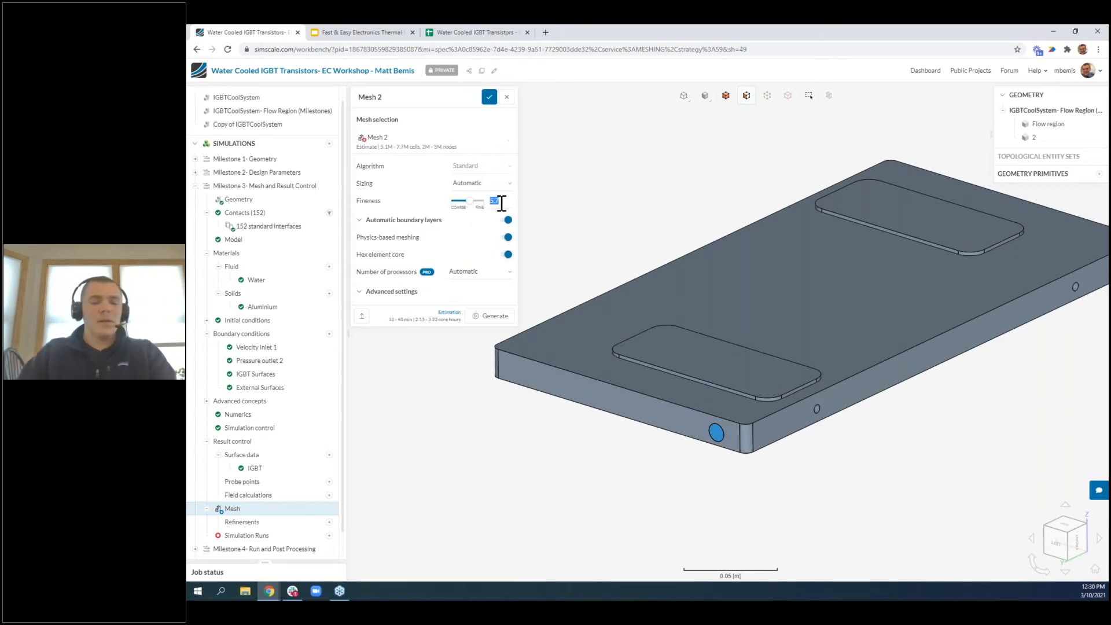
type("5")
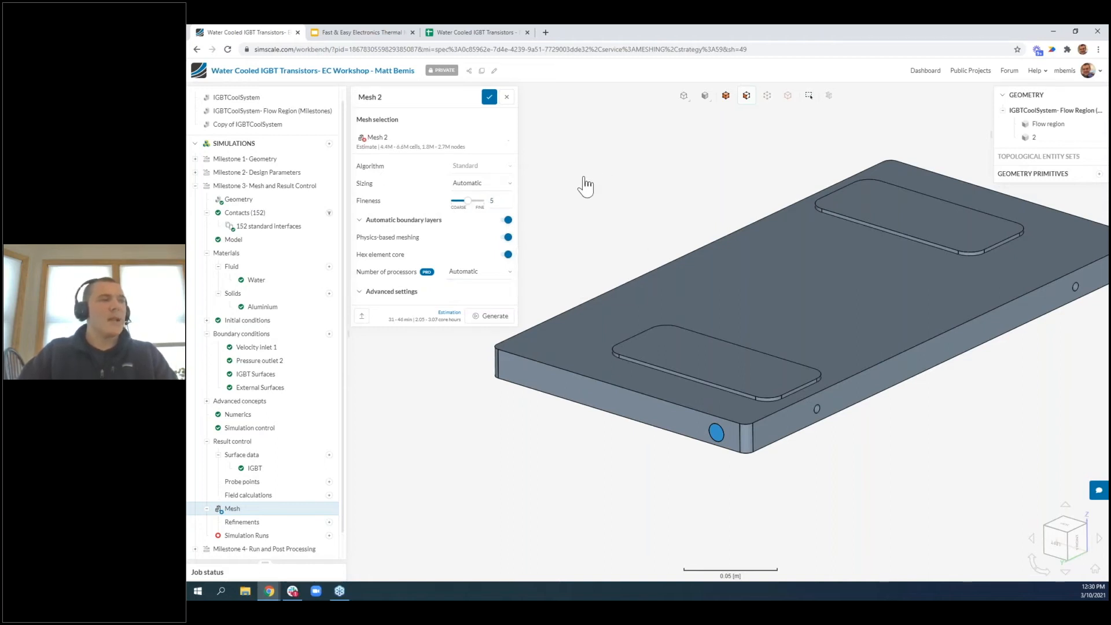
Examine the automatic boundary layer settings and the small feature suppression and gap refinement settings of Mesh 2
left_click(434, 223)
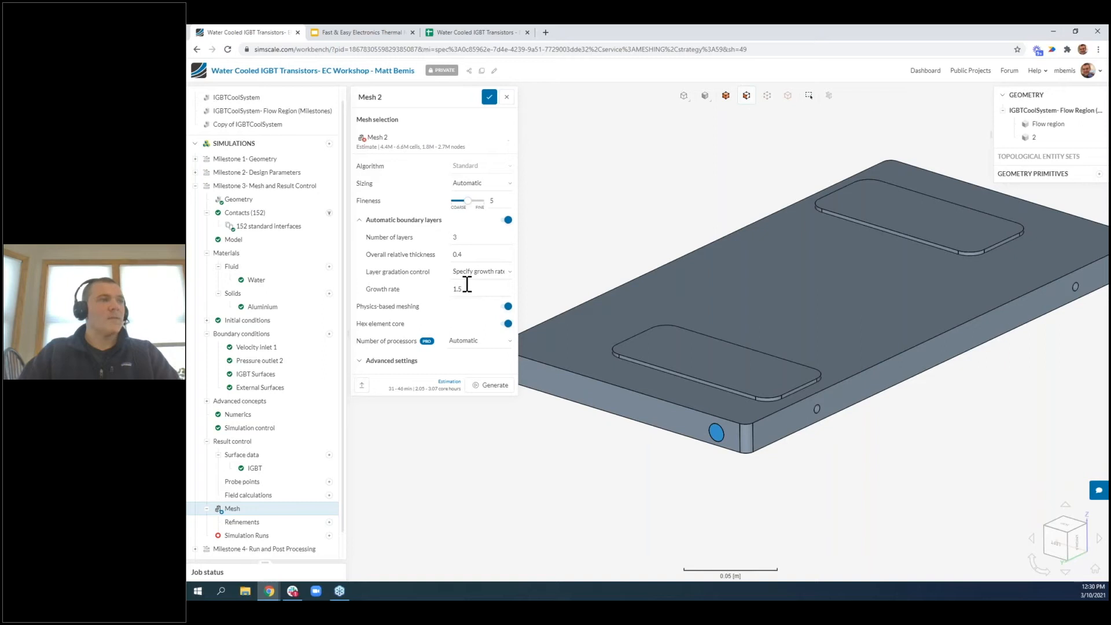
left_click(426, 222)
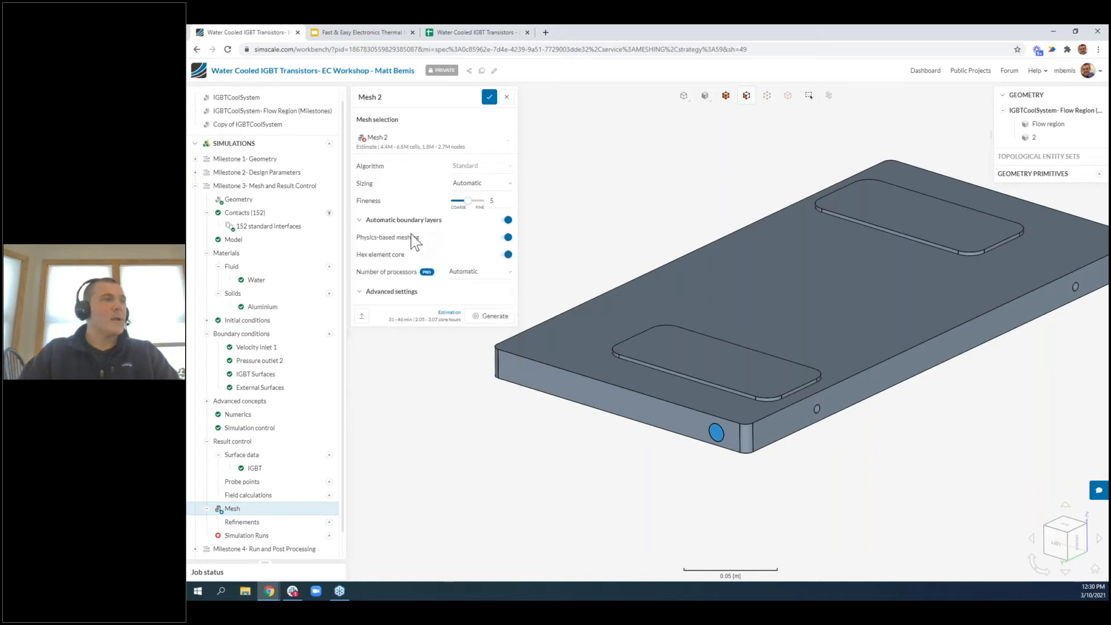
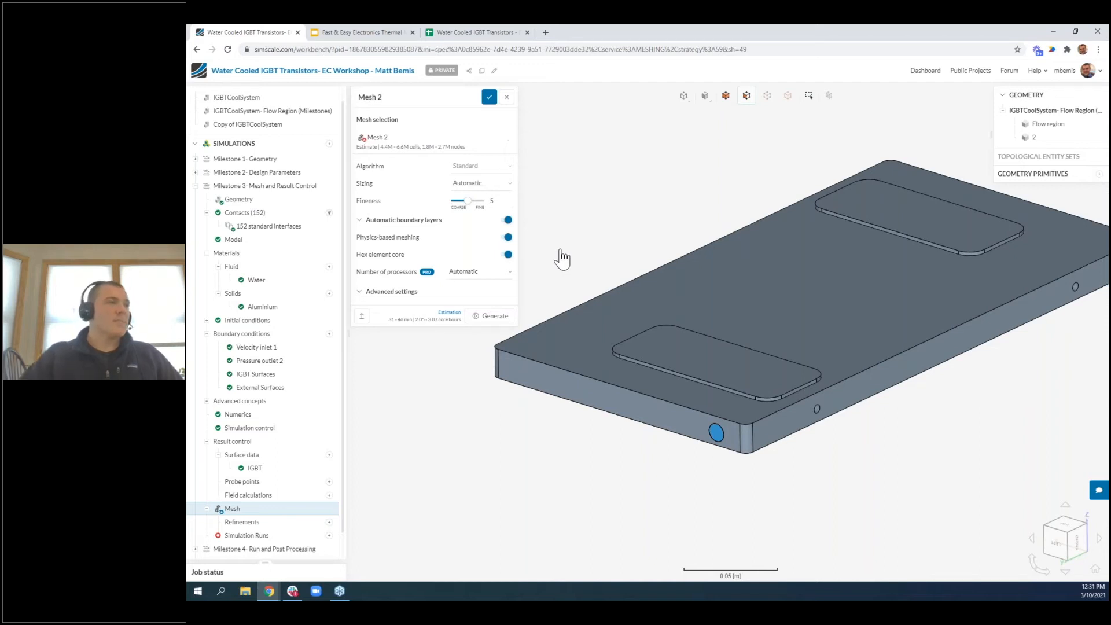
mouse_move(498, 265)
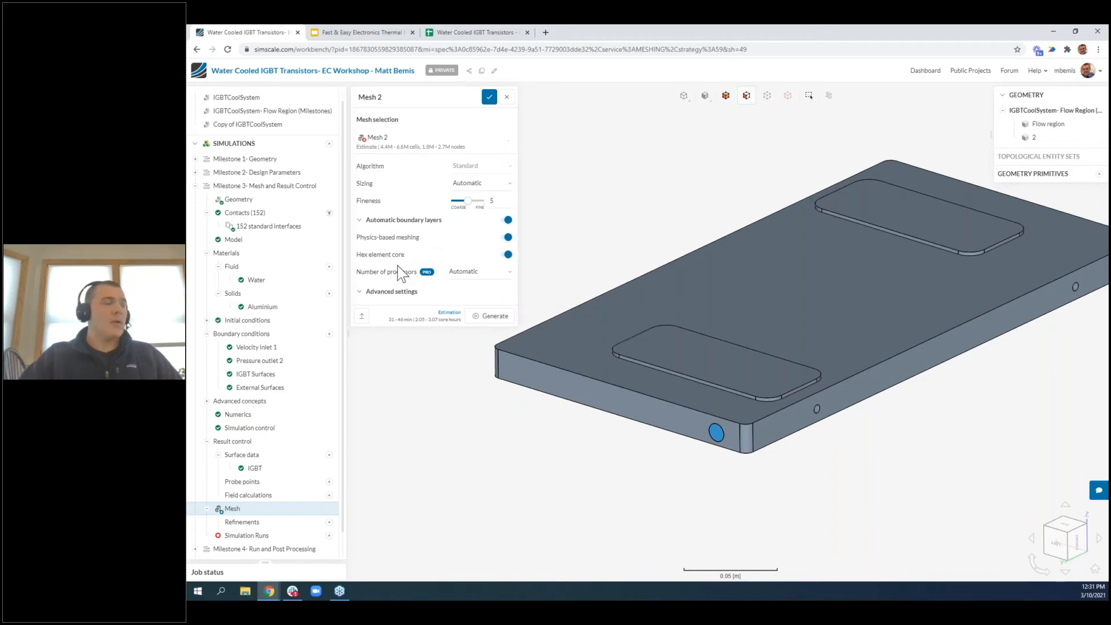
left_click(391, 294)
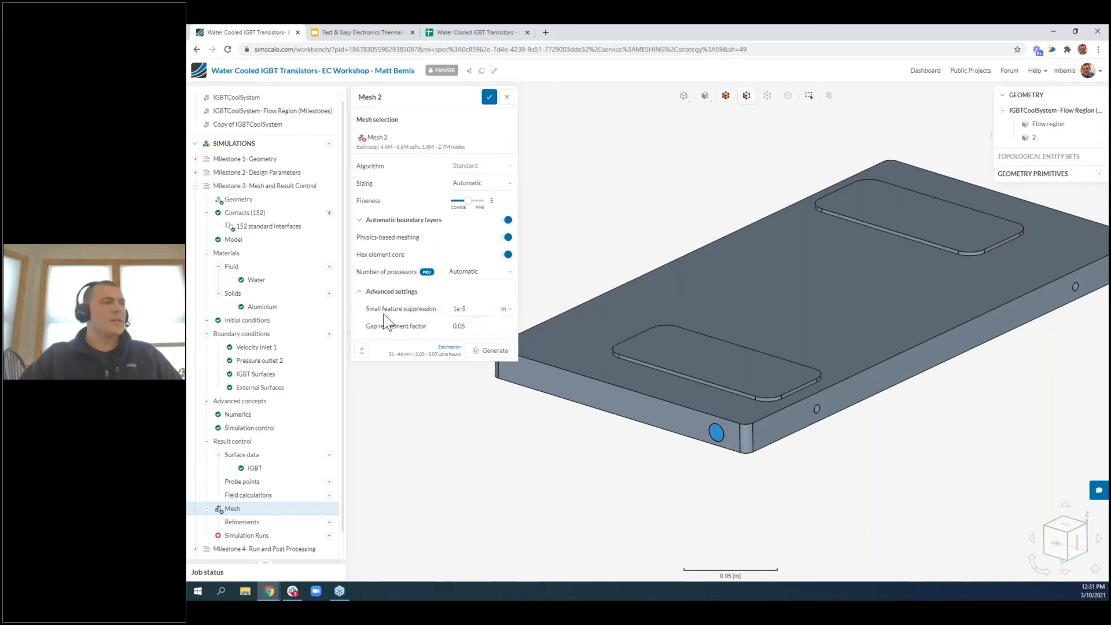
left_click(490, 307)
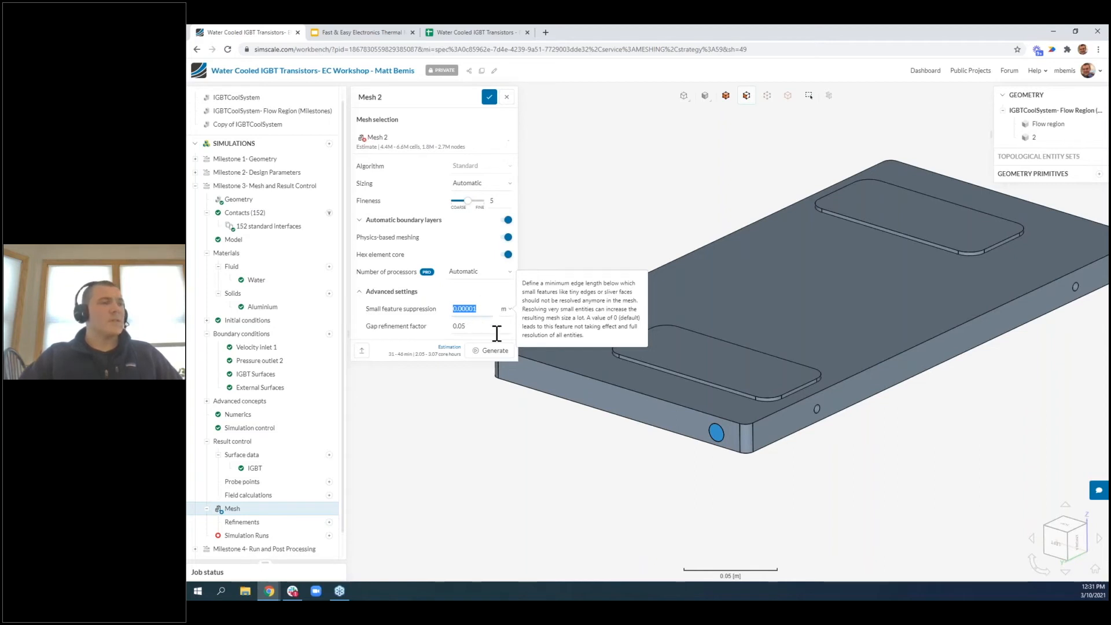
scroll(717, 432, "up", 3)
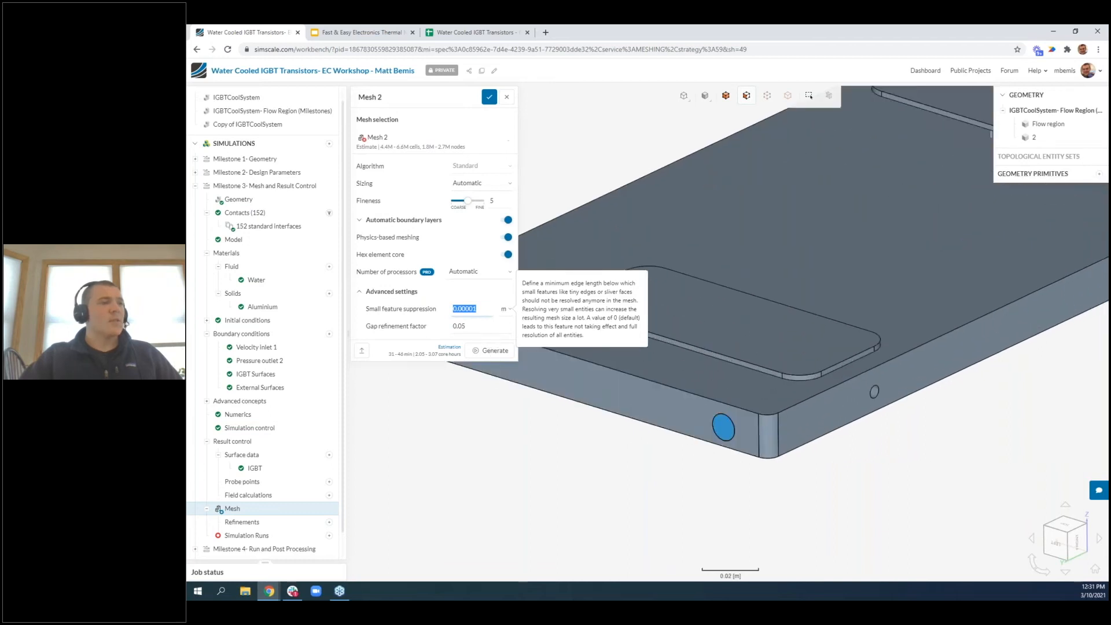
key("Tab")
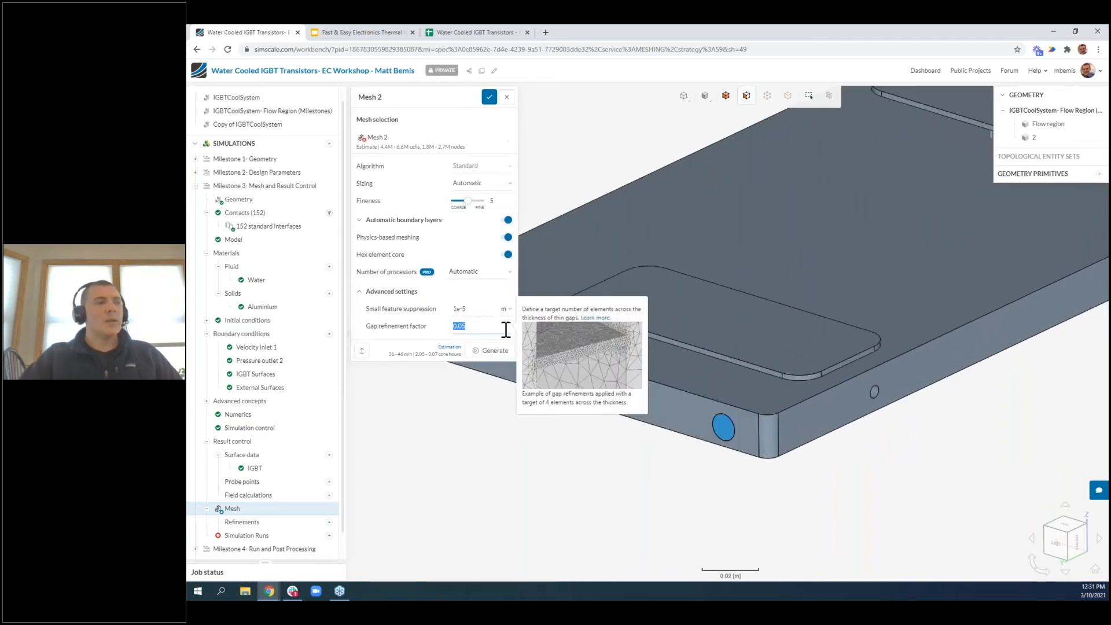
left_click(724, 431)
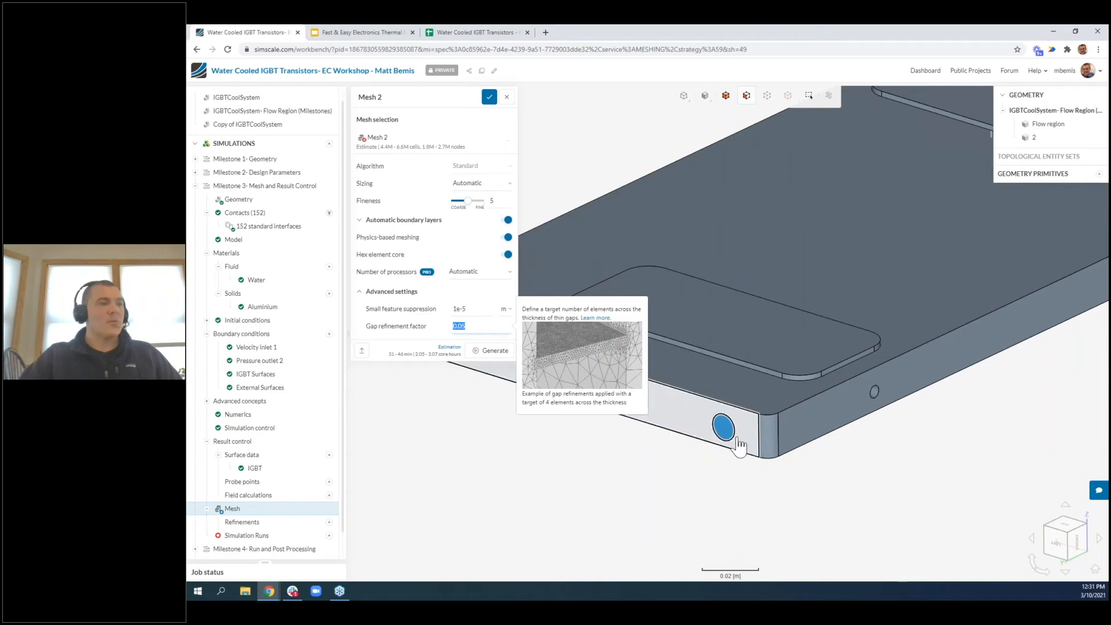
scroll(707, 479, "down", 3)
scroll(602, 254, "up", 1)
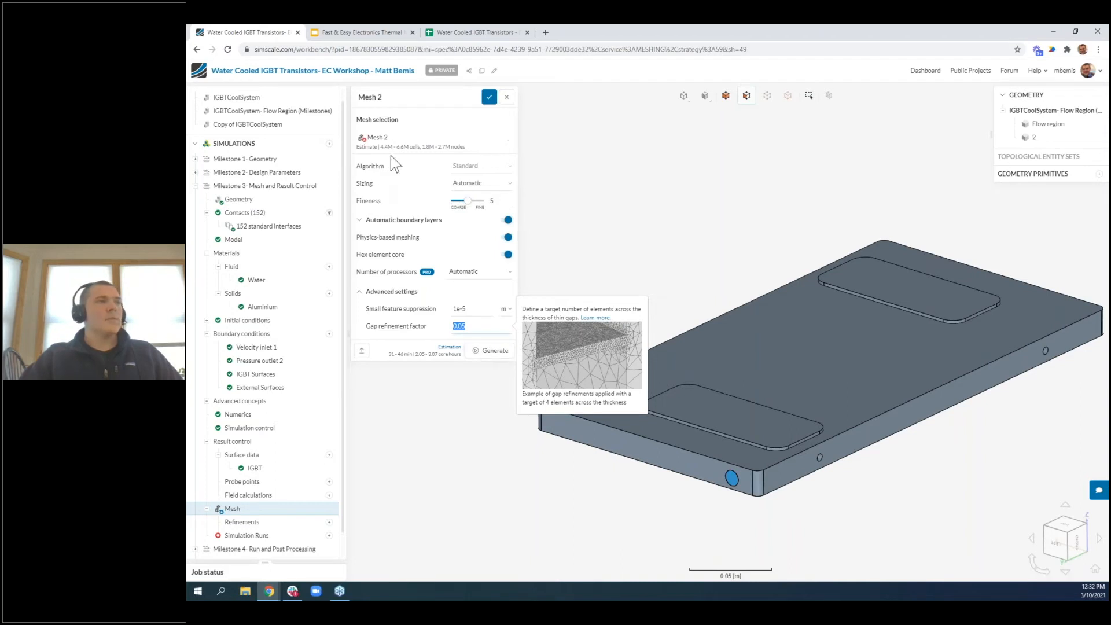
Generate Mesh 2 and switch the Milestone 3 mesh selection to the finished Mesh 1- Fineness 5
left_click(470, 353)
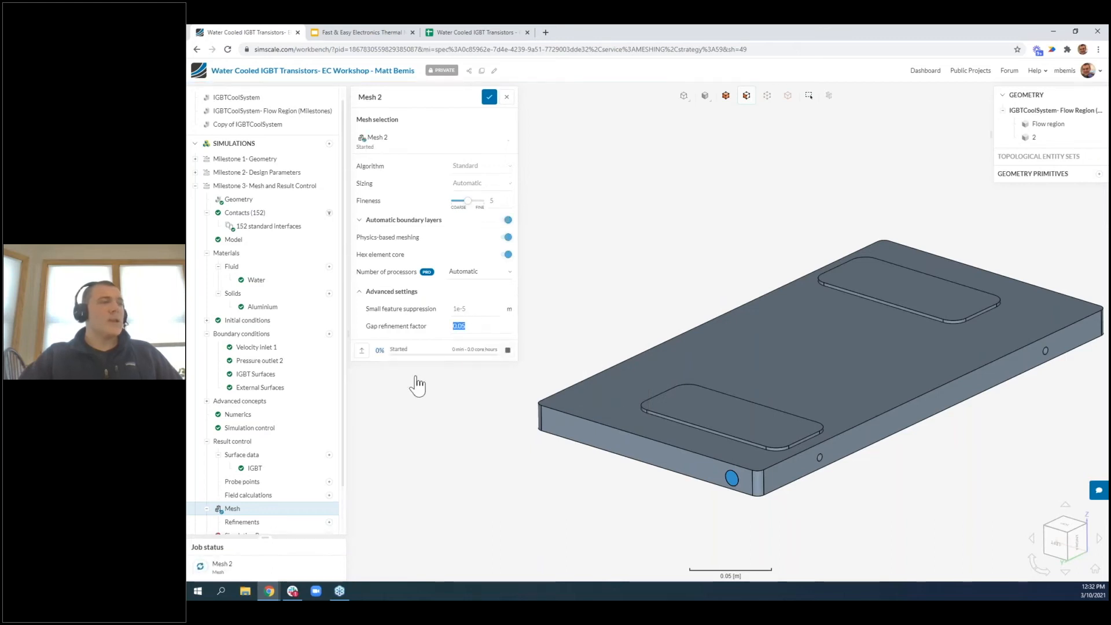
left_click(457, 147)
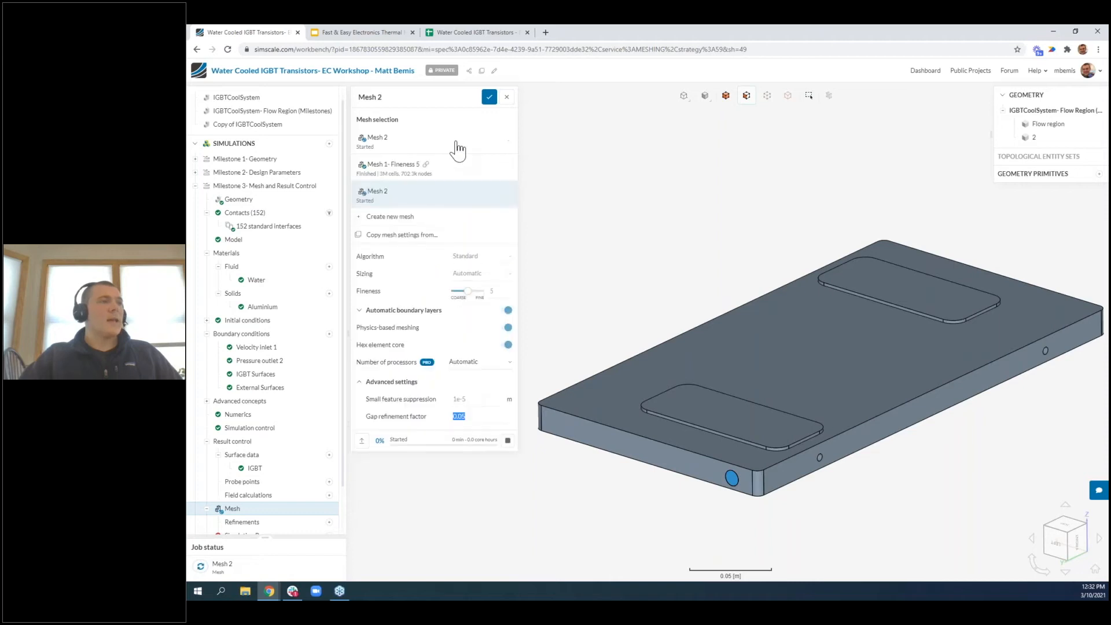
left_click(463, 168)
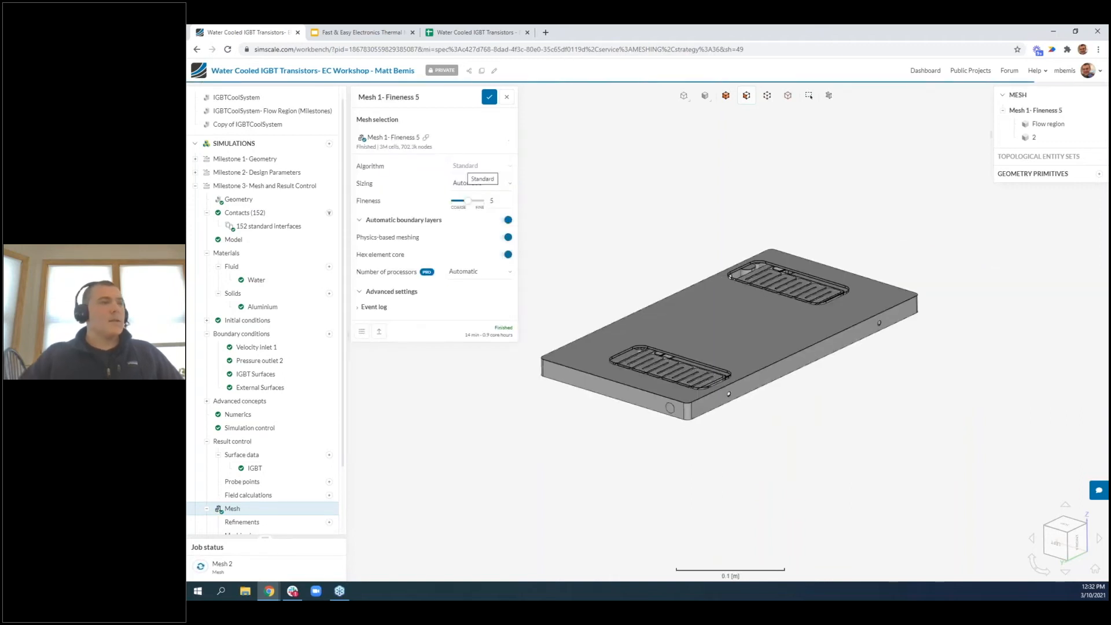
left_click(489, 98)
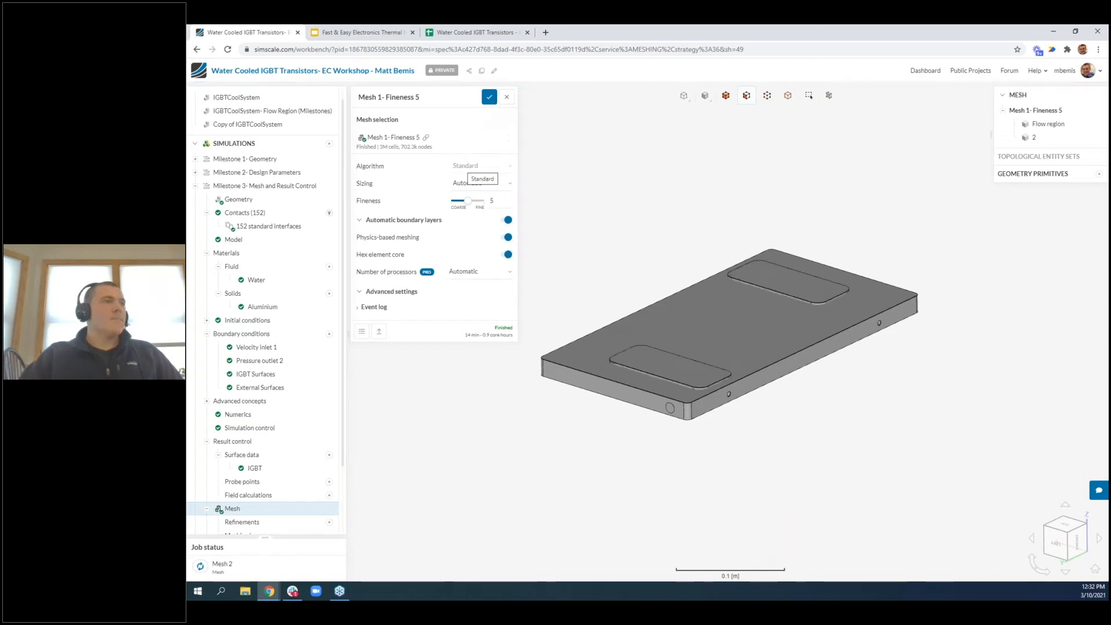
Inspect the surface elements of the Fineness 5 mesh around the circular inlet and on the surrounding plate faces
scroll(660, 419, "up", 4)
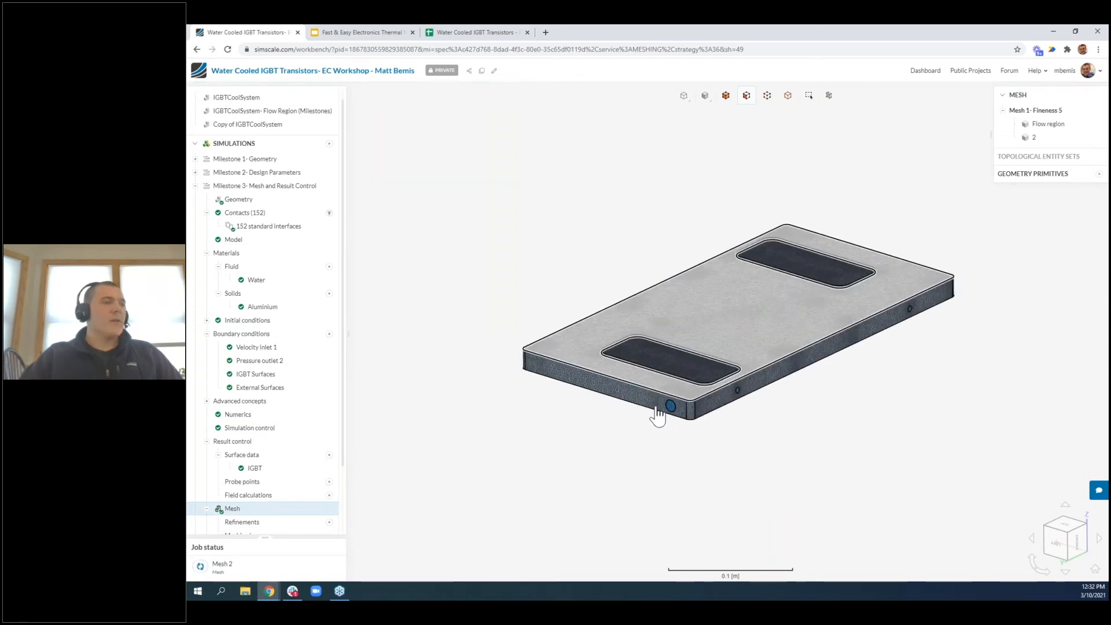
scroll(656, 414, "up", 5)
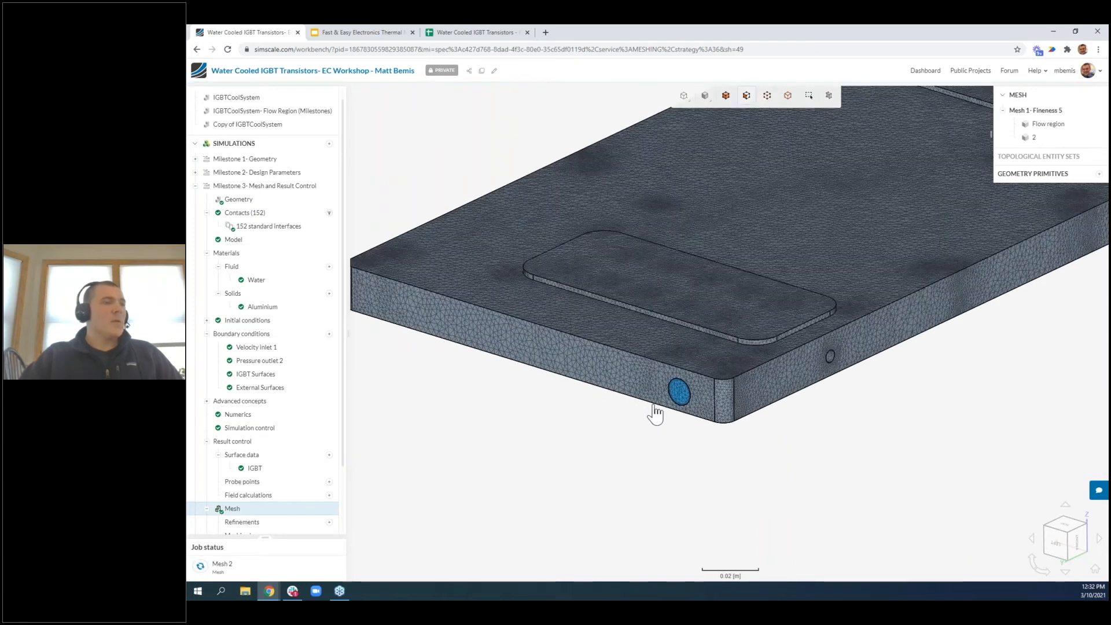
scroll(659, 413, "up", 6)
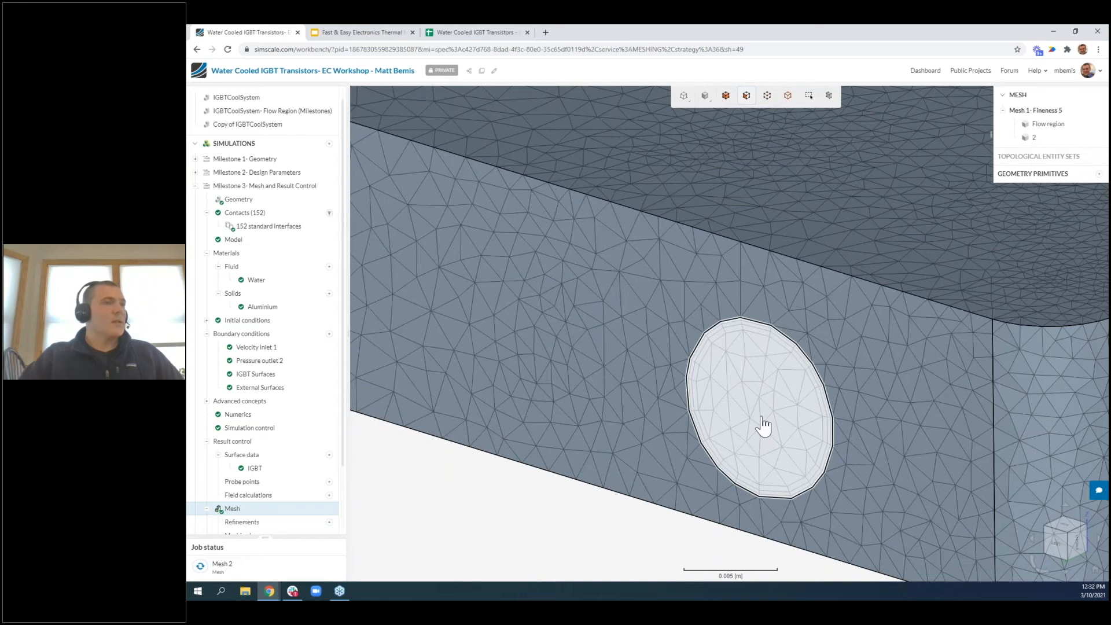
scroll(761, 423, "down", 3)
scroll(763, 420, "down", 3)
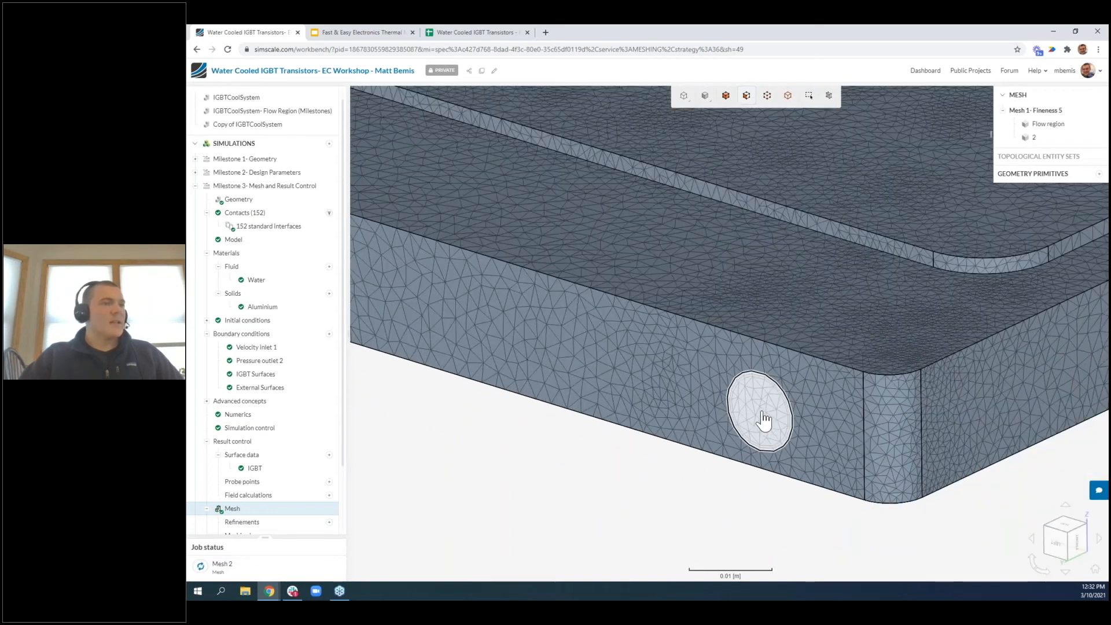
scroll(764, 416, "down", 5)
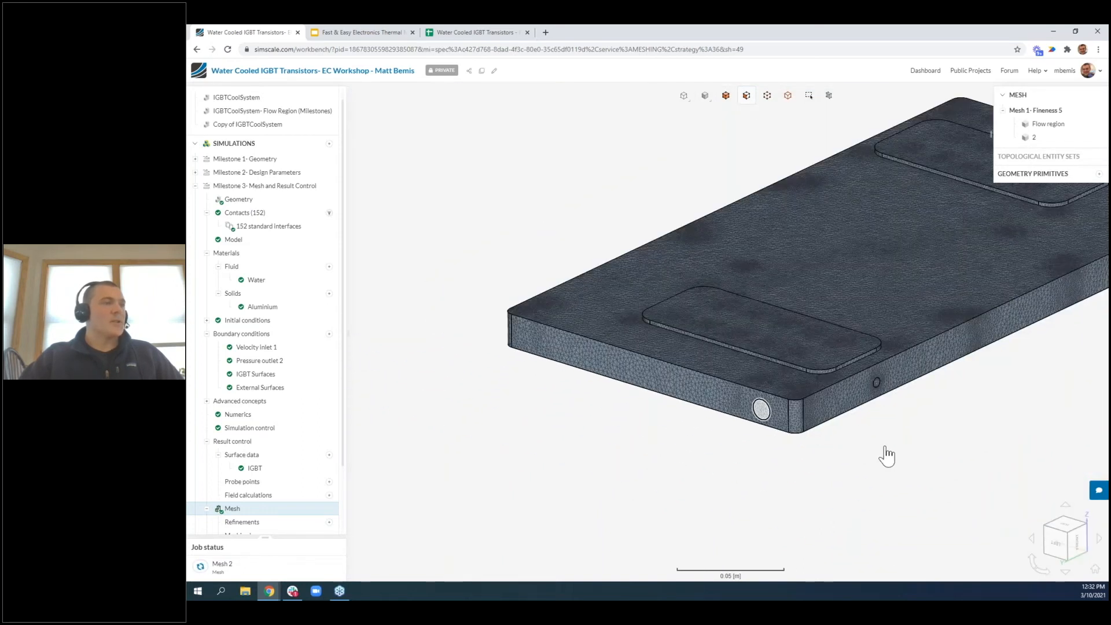
Start a new simulation run named "20 C supply" in the Milestone 4- Run and Post Processing simulation
left_click(195, 186)
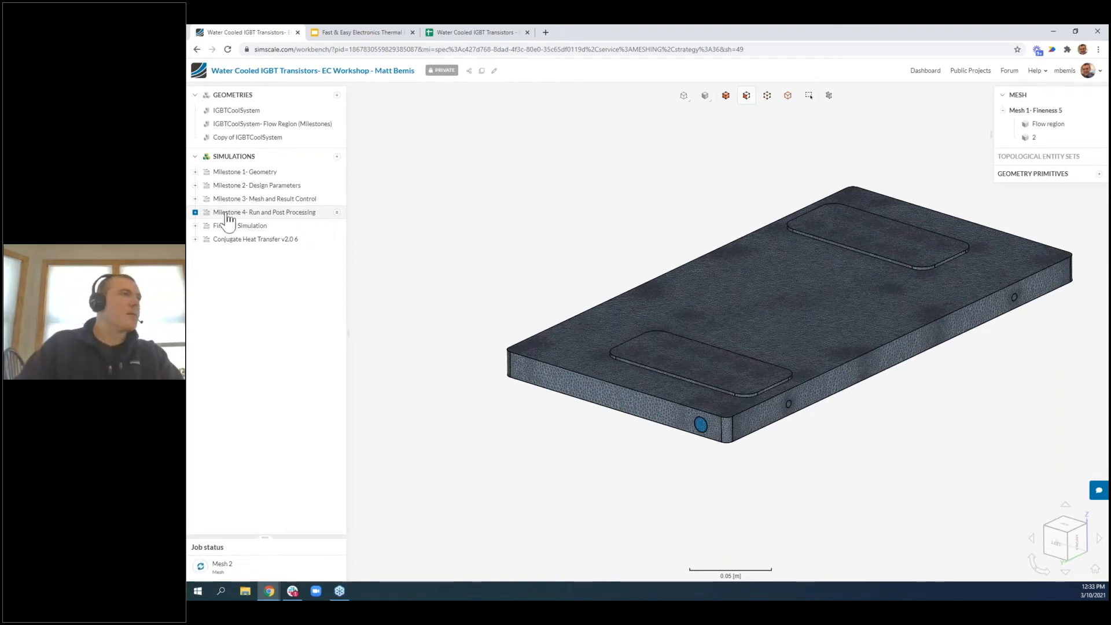
left_click(195, 213)
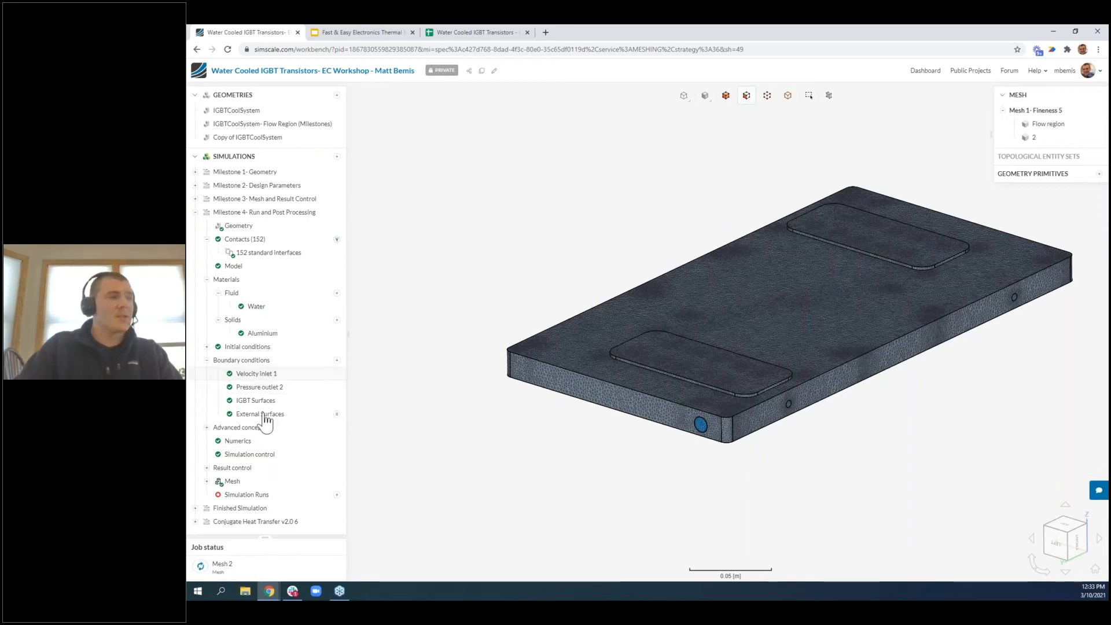
left_click(337, 495)
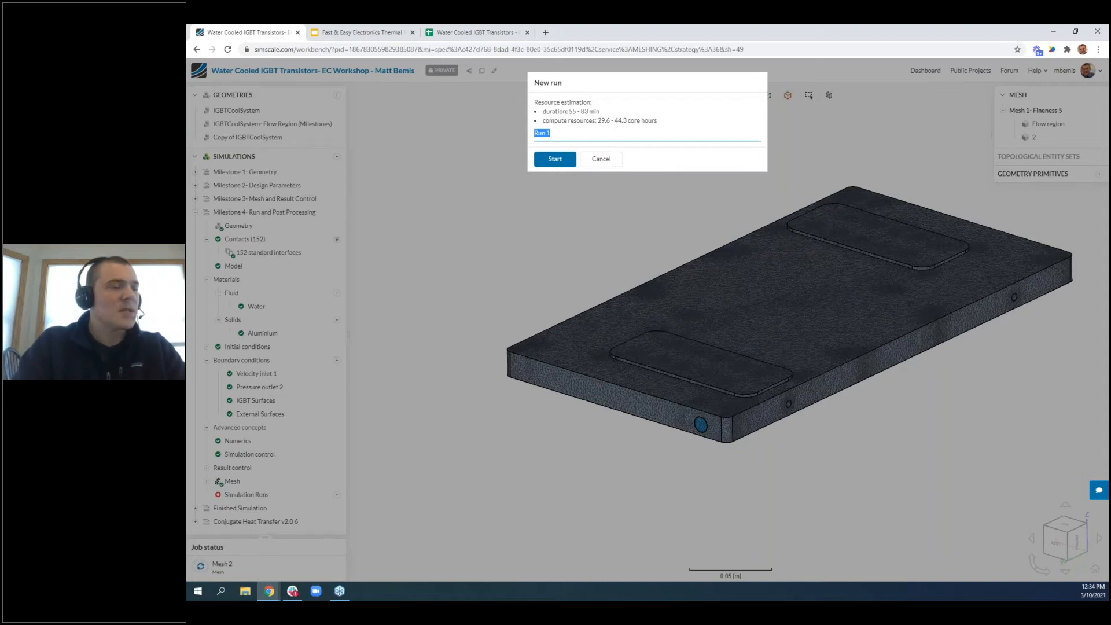
type("20 C supp")
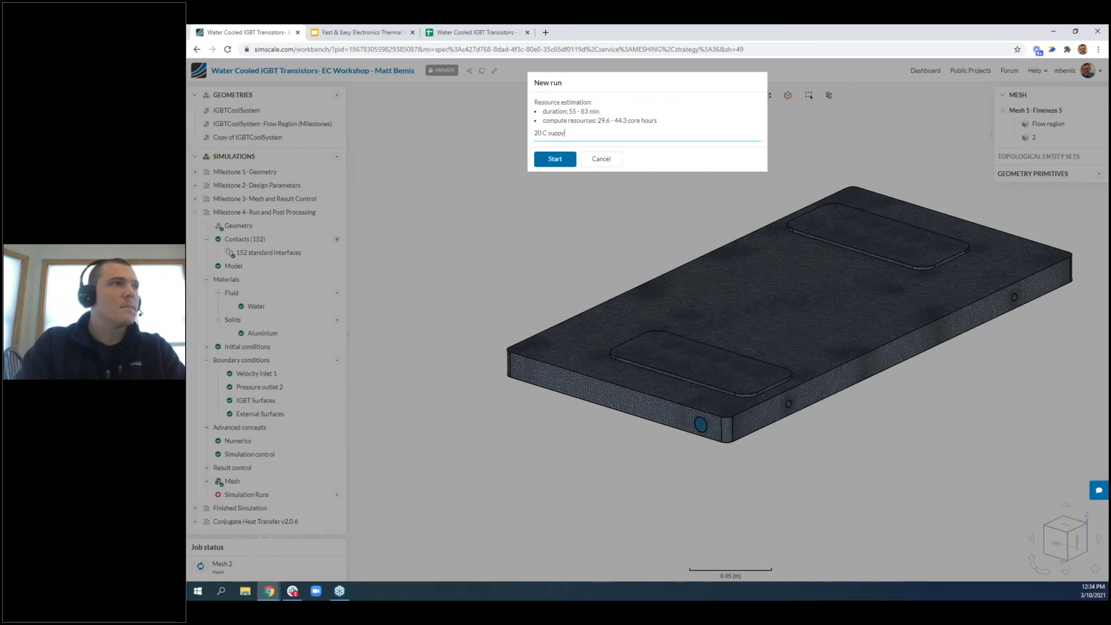
type("ly")
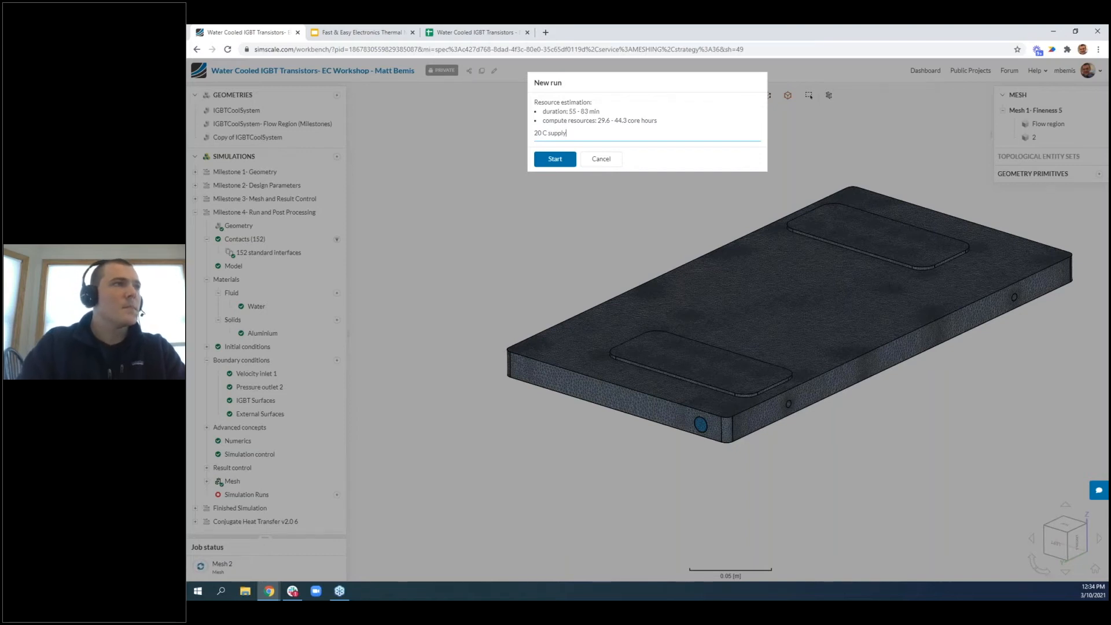
left_click(567, 165)
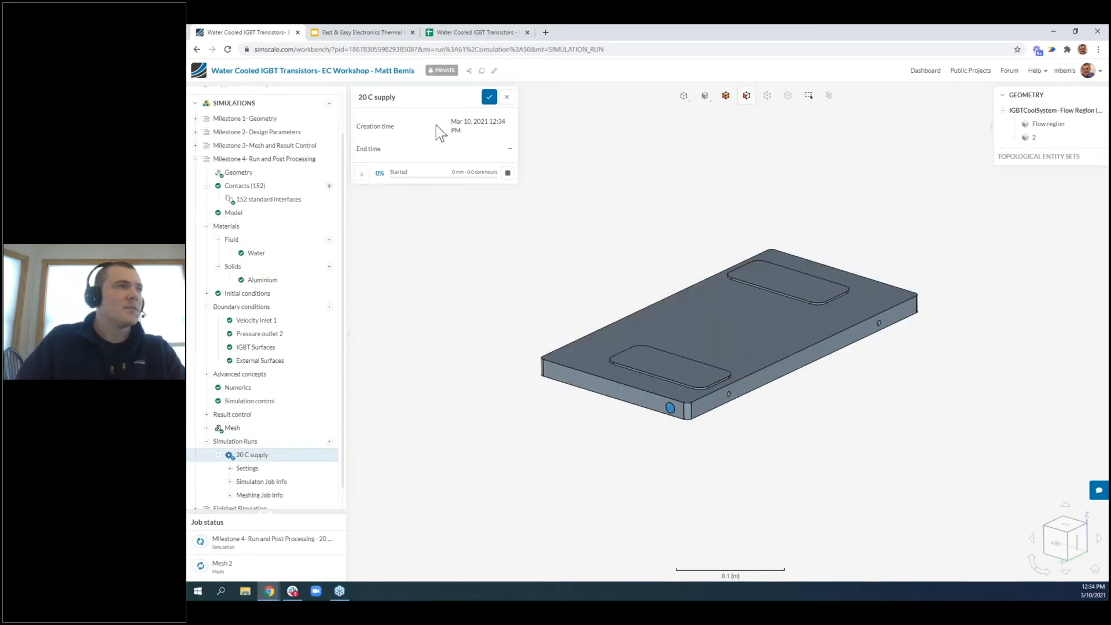
left_click(489, 97)
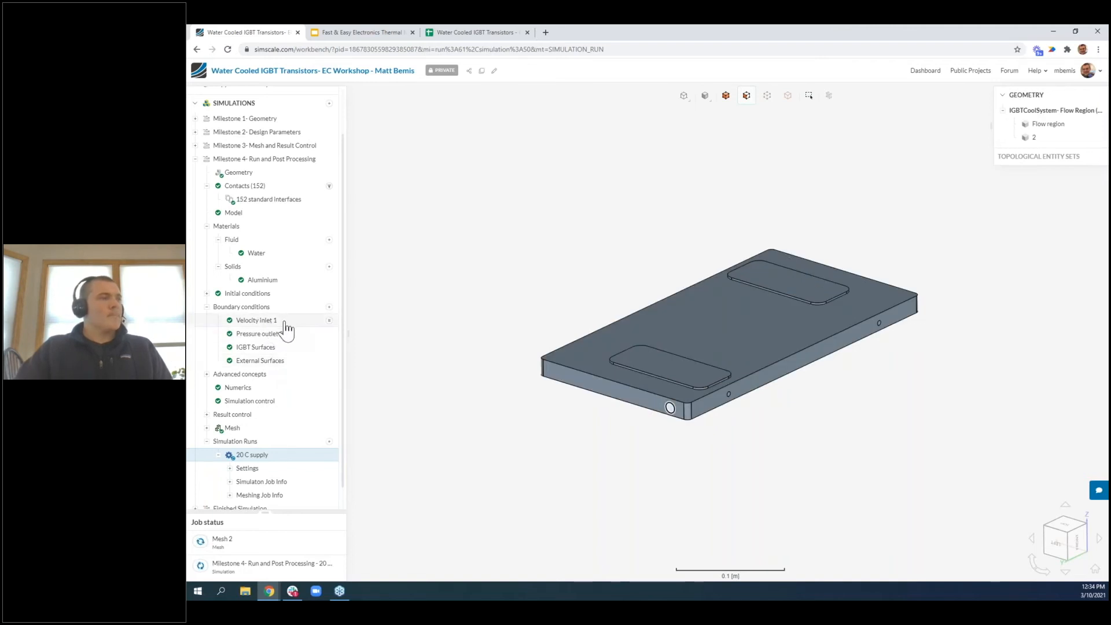
Set the temperature of Velocity inlet 1 in the Milestone 4 simulation to 25 °C and save it
left_click(285, 322)
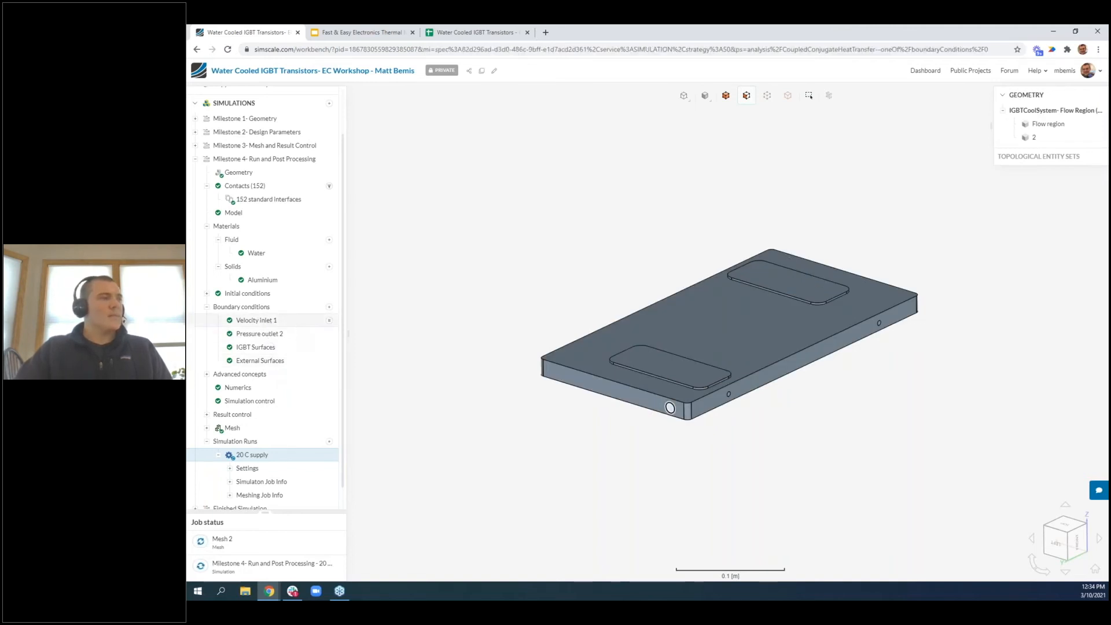
double_click(471, 241)
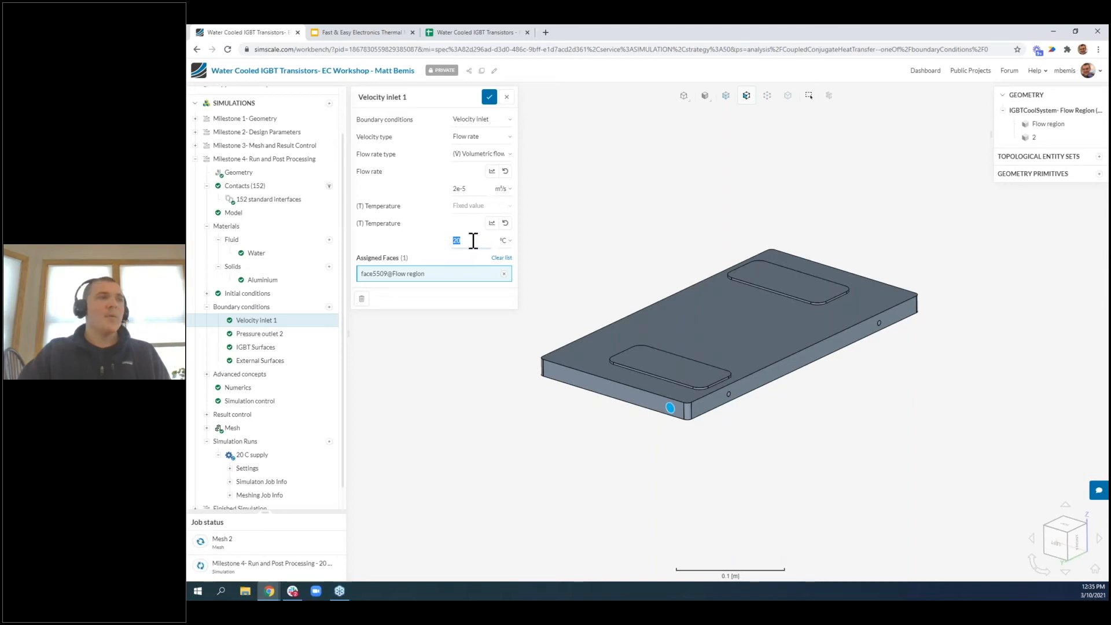
type("25")
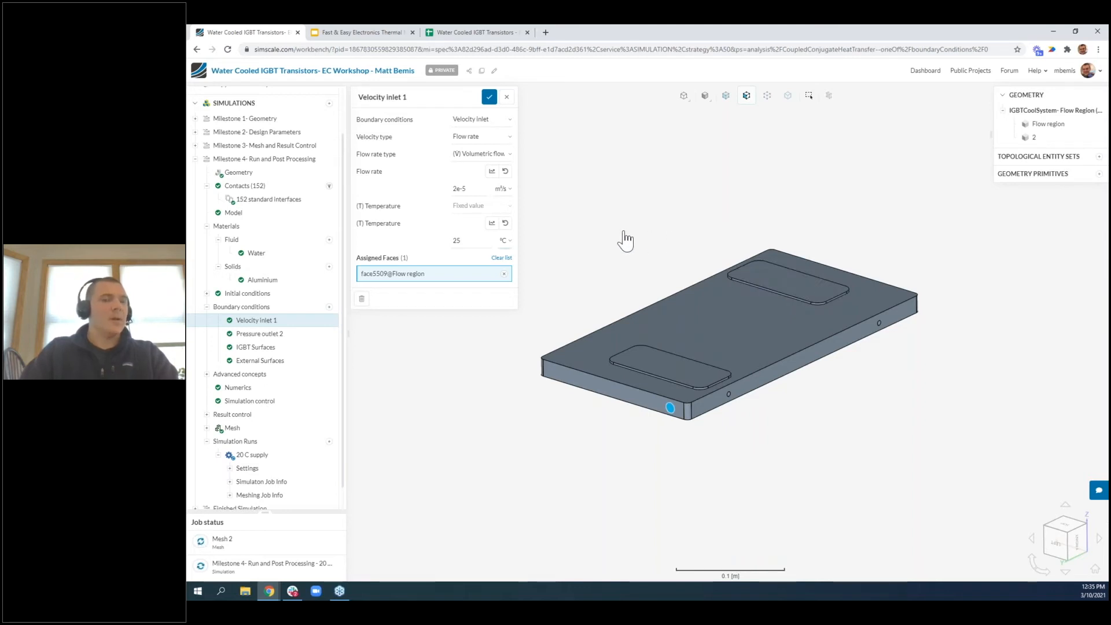
double_click(478, 239)
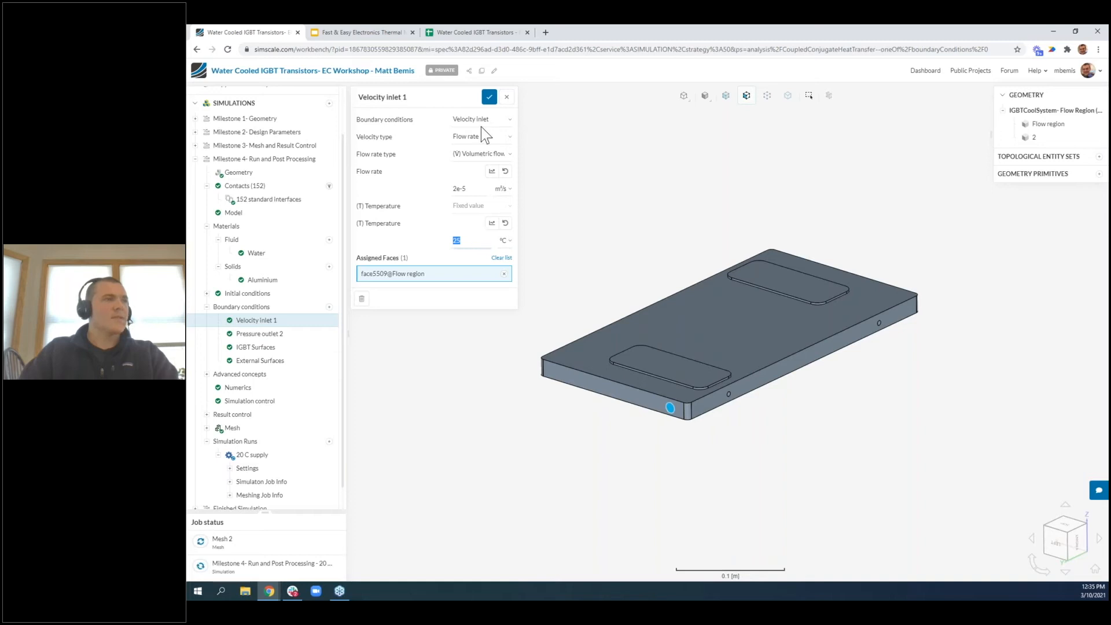
left_click(487, 99)
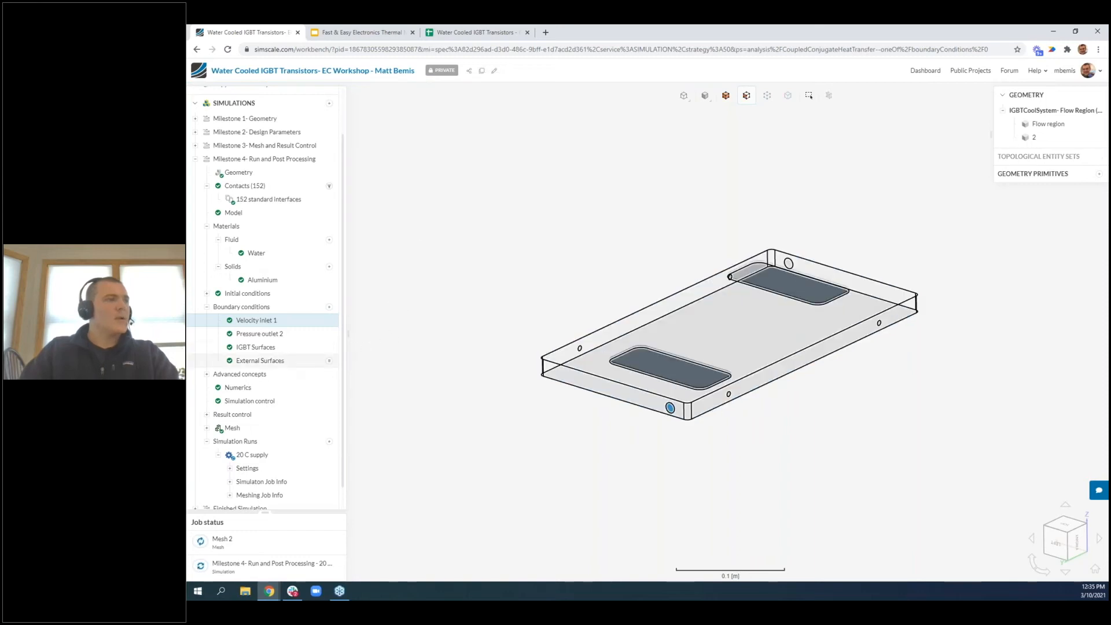
Review the end time, time step, write interval, processor count and maximum runtime in the Milestone 4 simulation control settings
left_click(218, 455)
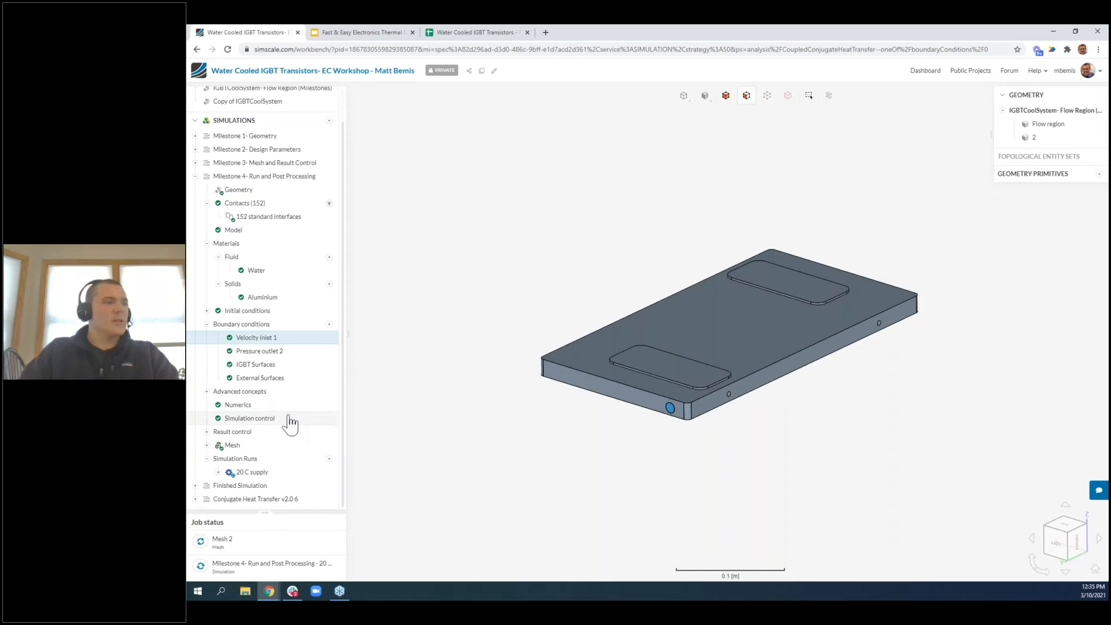
left_click(250, 419)
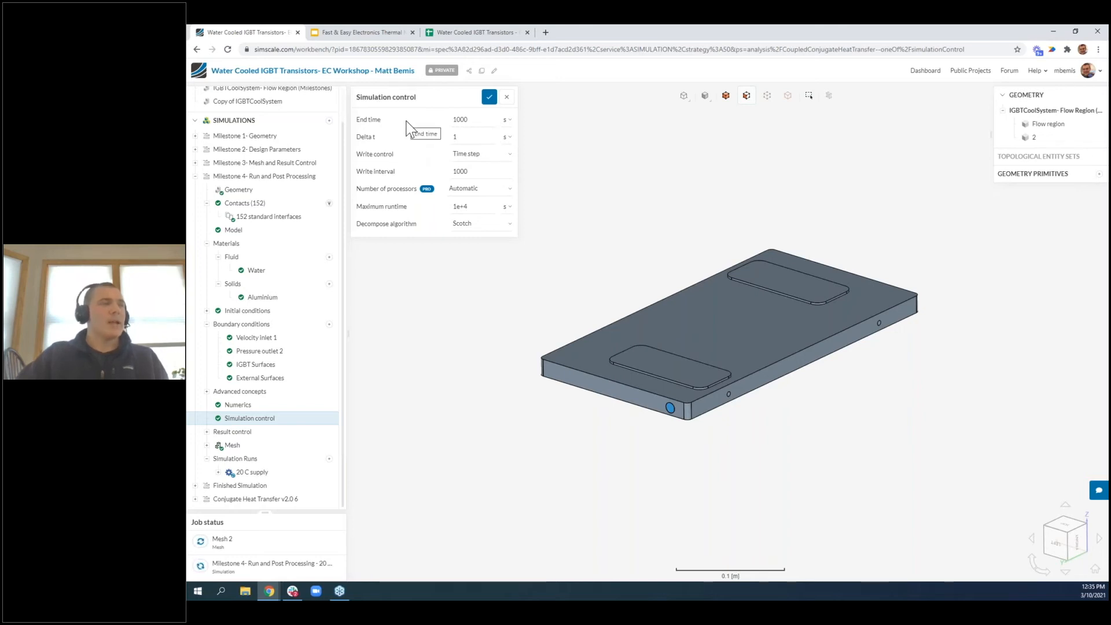
double_click(486, 116)
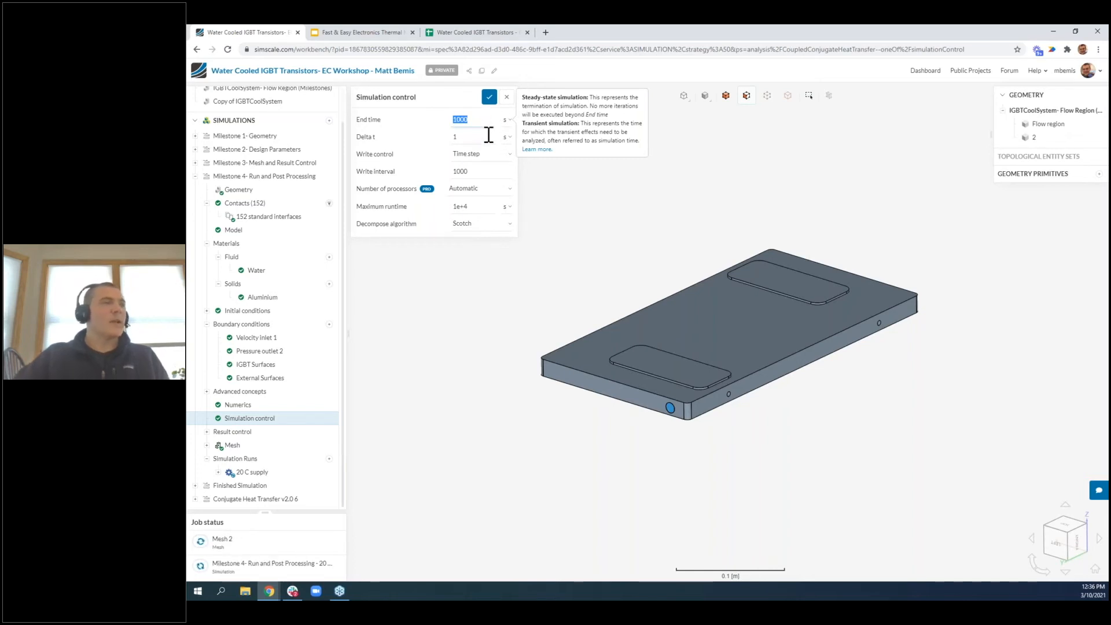
key("Tab")
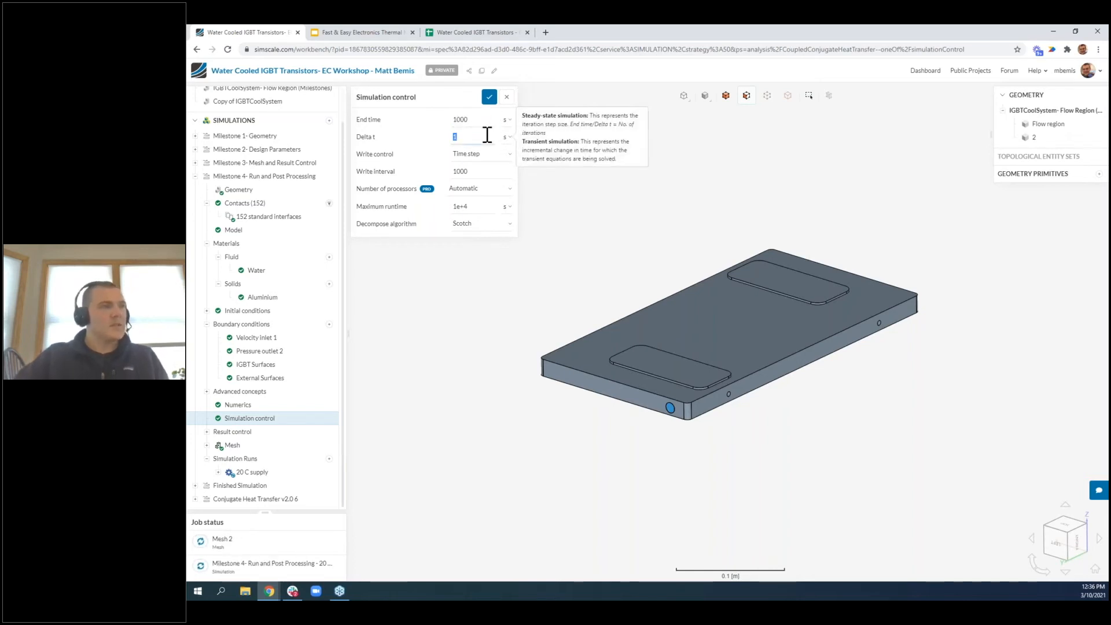
key("shift+Tab")
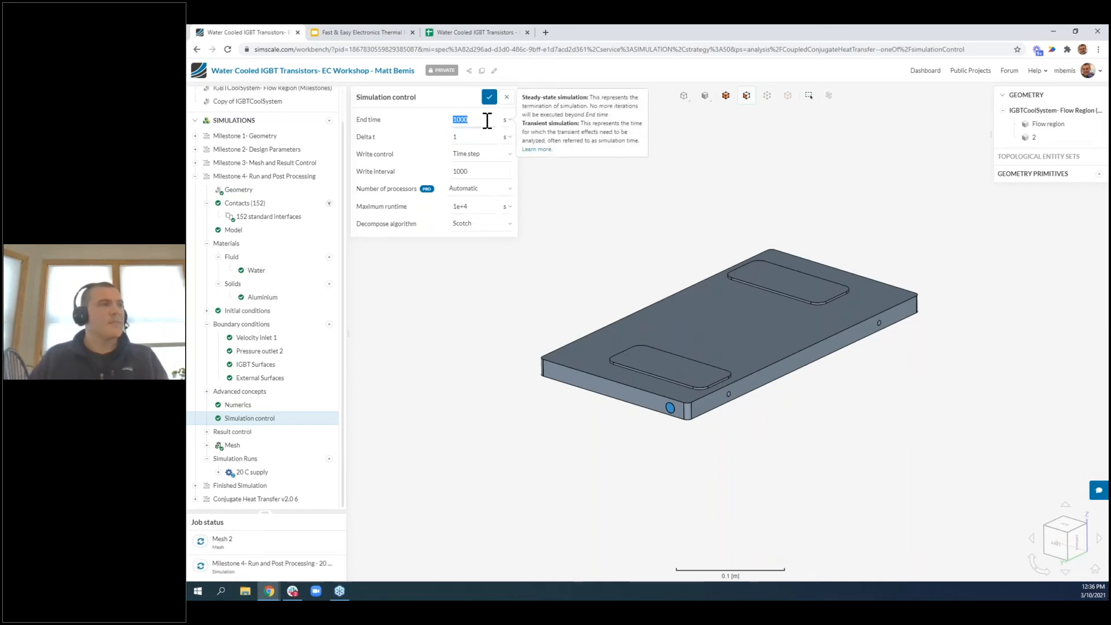
double_click(490, 170)
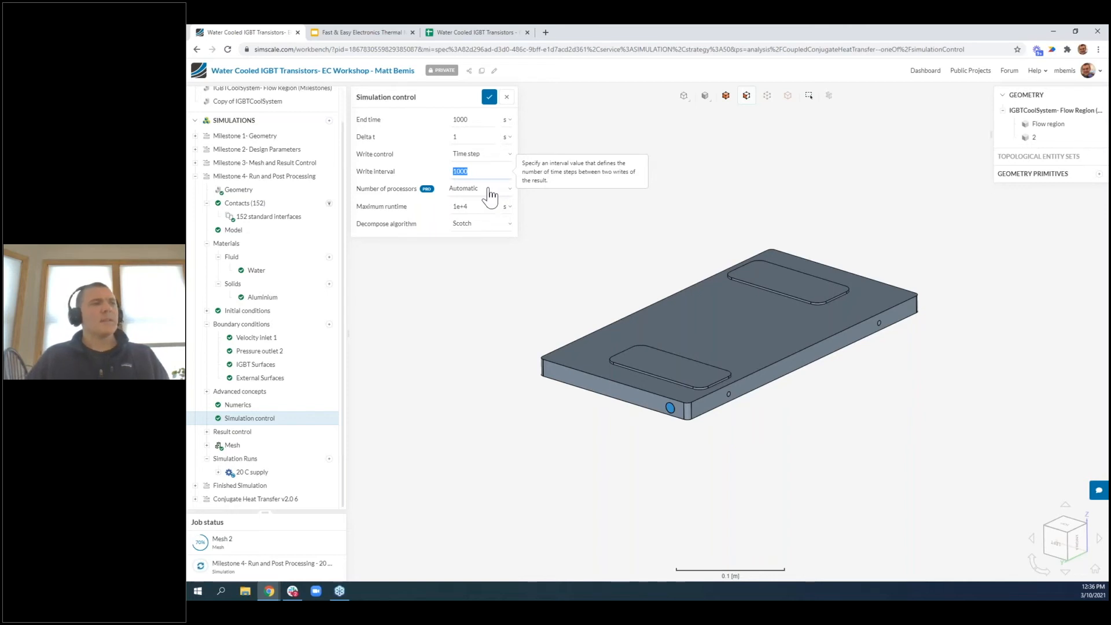
left_click(491, 195)
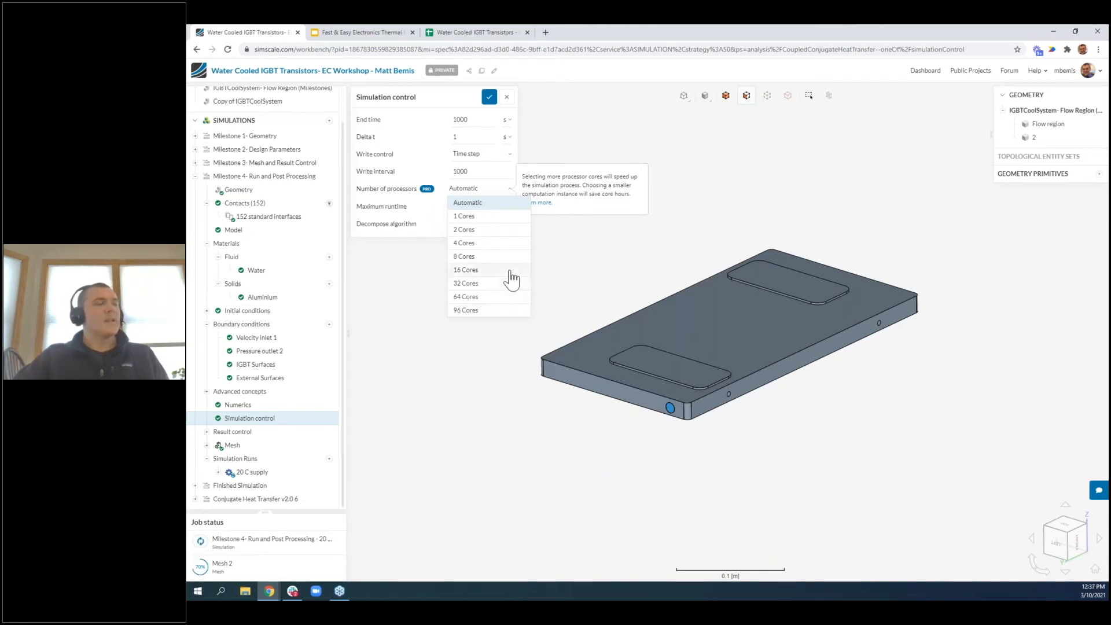
left_click(398, 200)
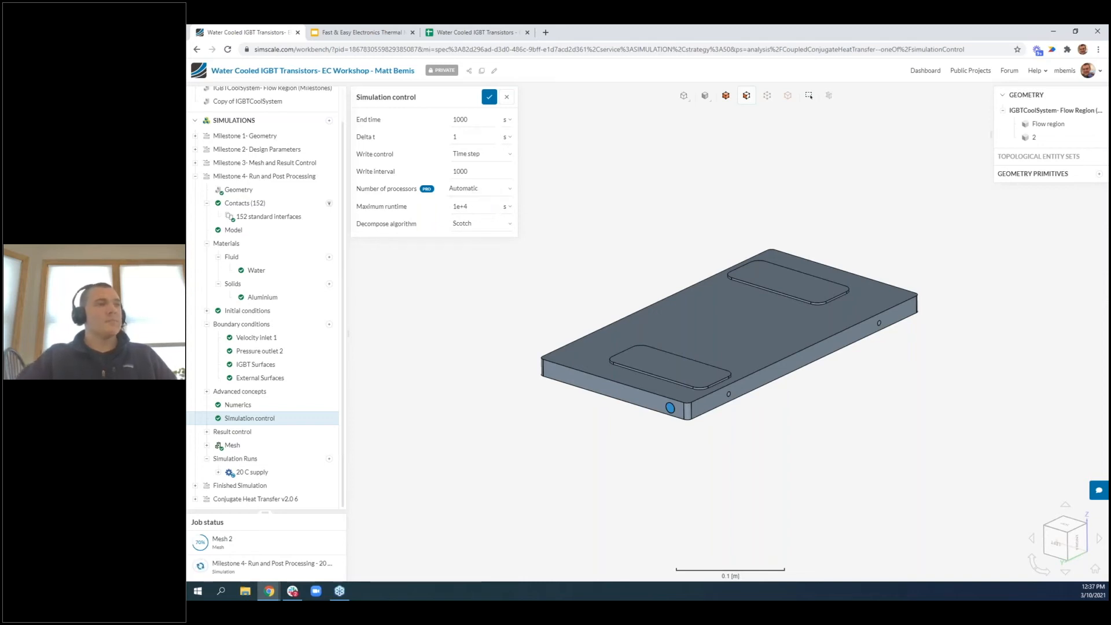
double_click(482, 207)
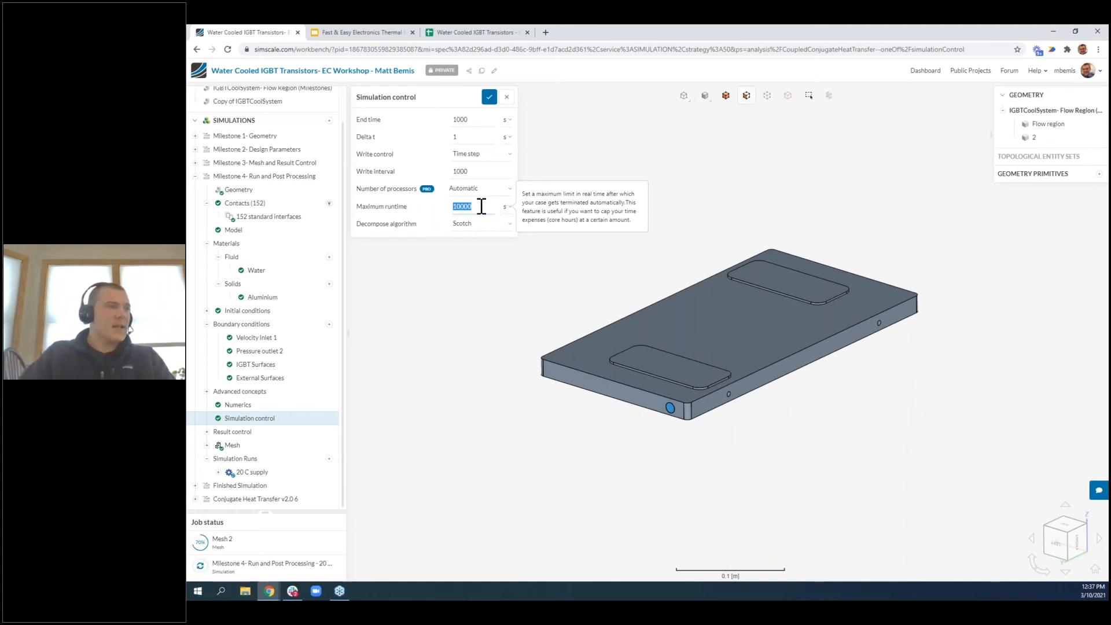
left_click(489, 97)
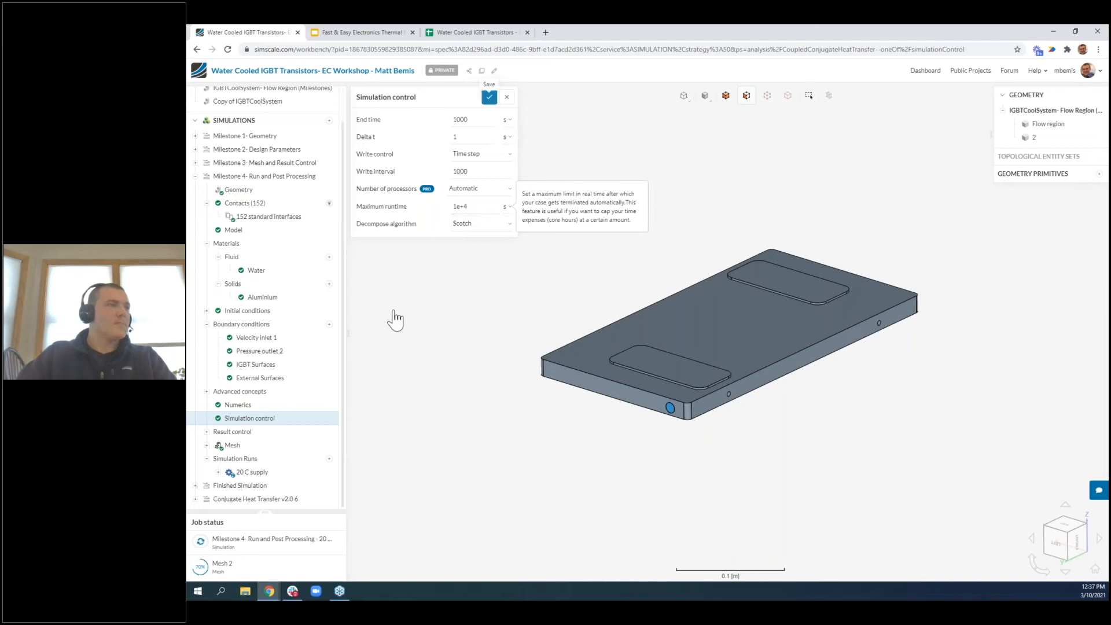
Start a new simulation run named "25 C supply" in the Milestone 4- Run and Post Processing simulation
left_click(329, 459)
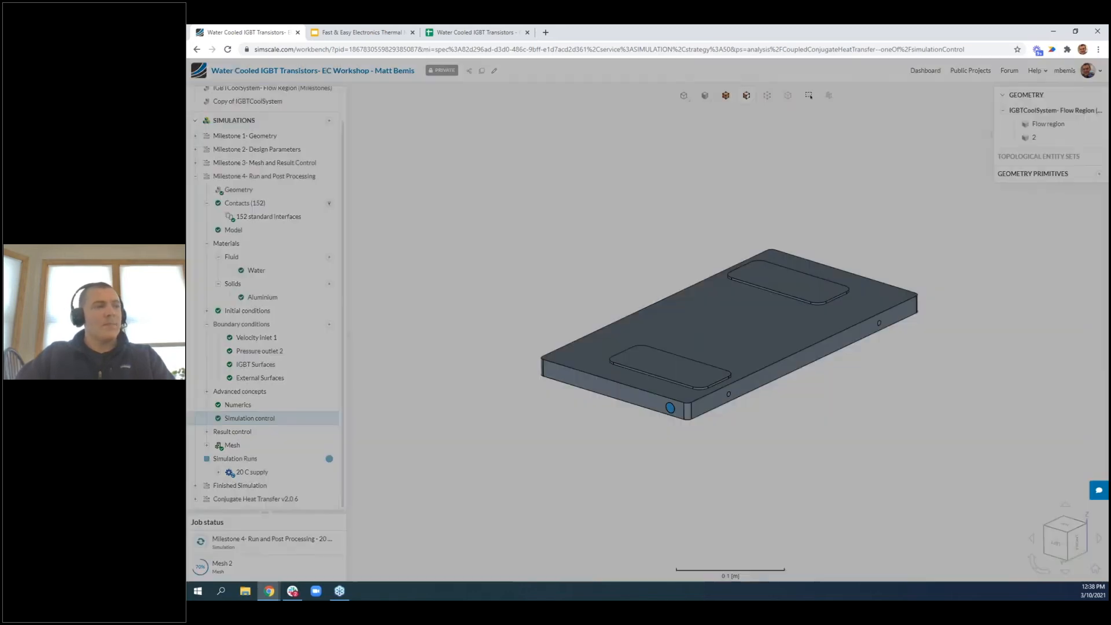
type("25")
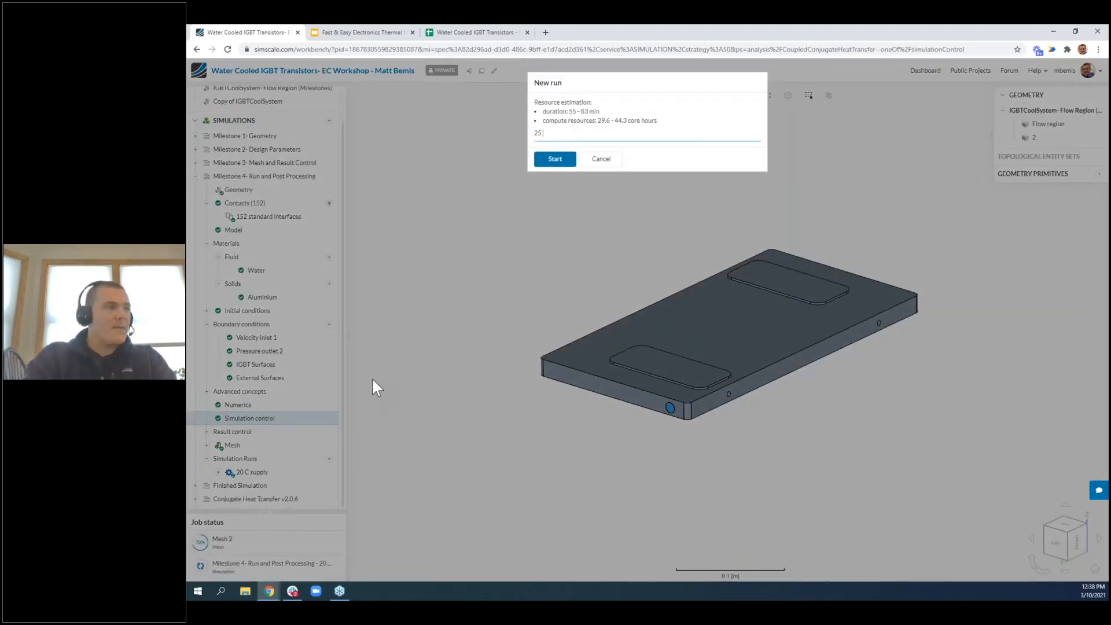
type(" C supply")
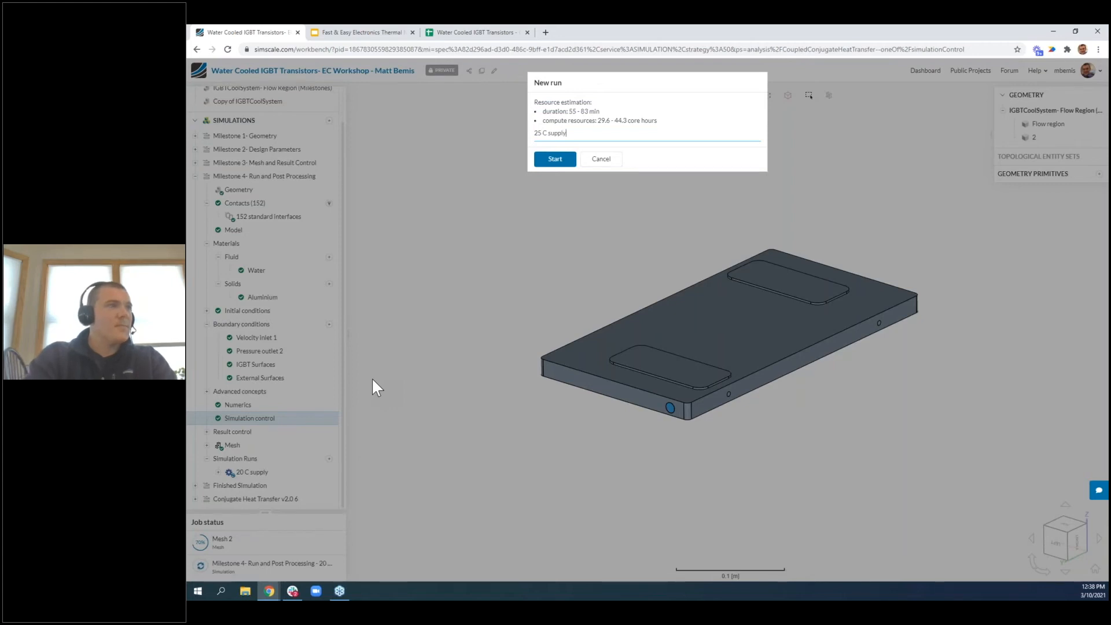
key("Return")
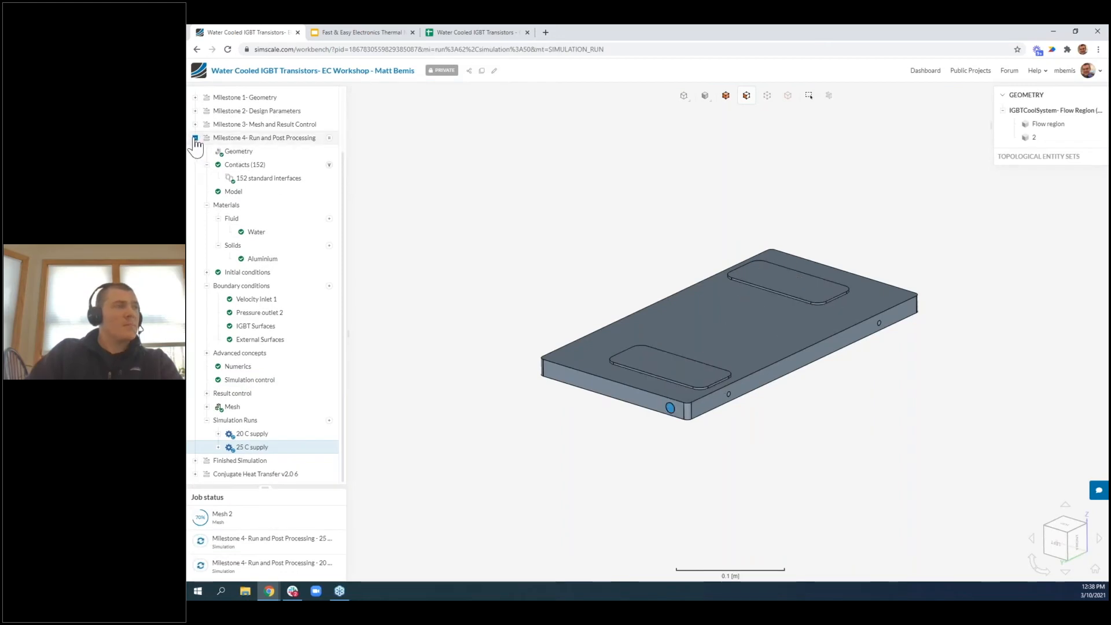
Examine the residuals convergence plot of the 2e-5m3/s run in the Finished Simulation
left_click(195, 138)
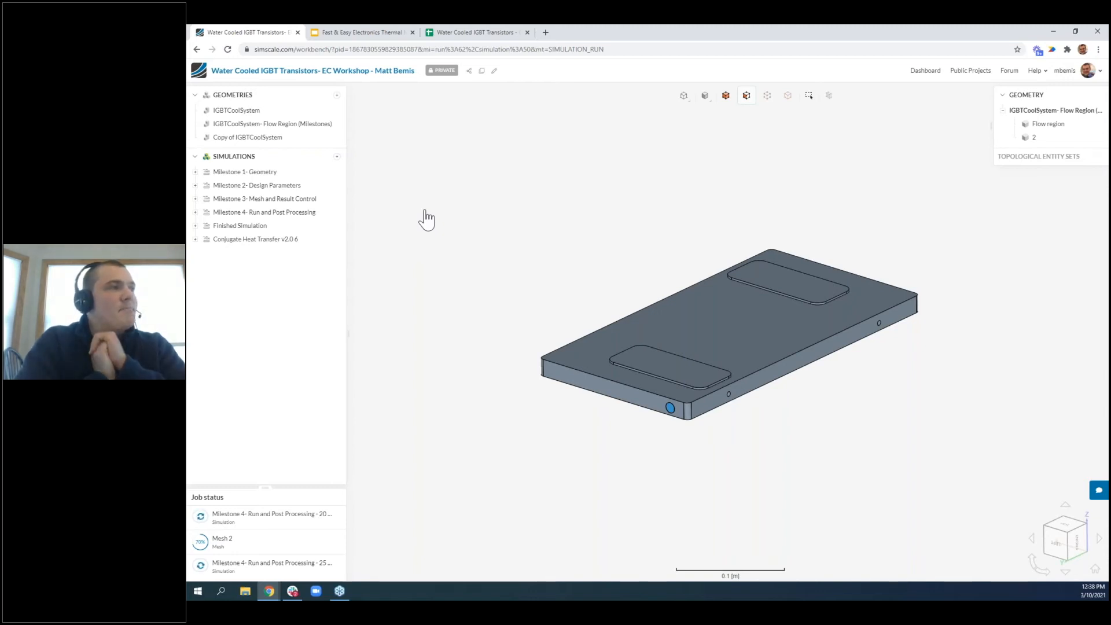
left_click(195, 226)
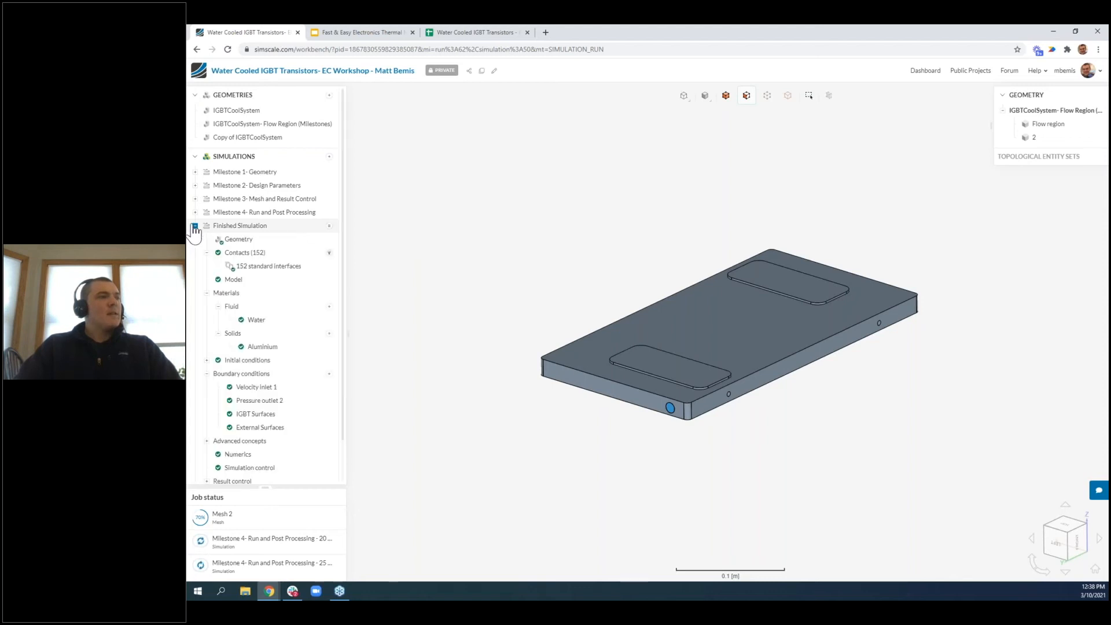
scroll(250, 230, "down", 1)
left_click(250, 461)
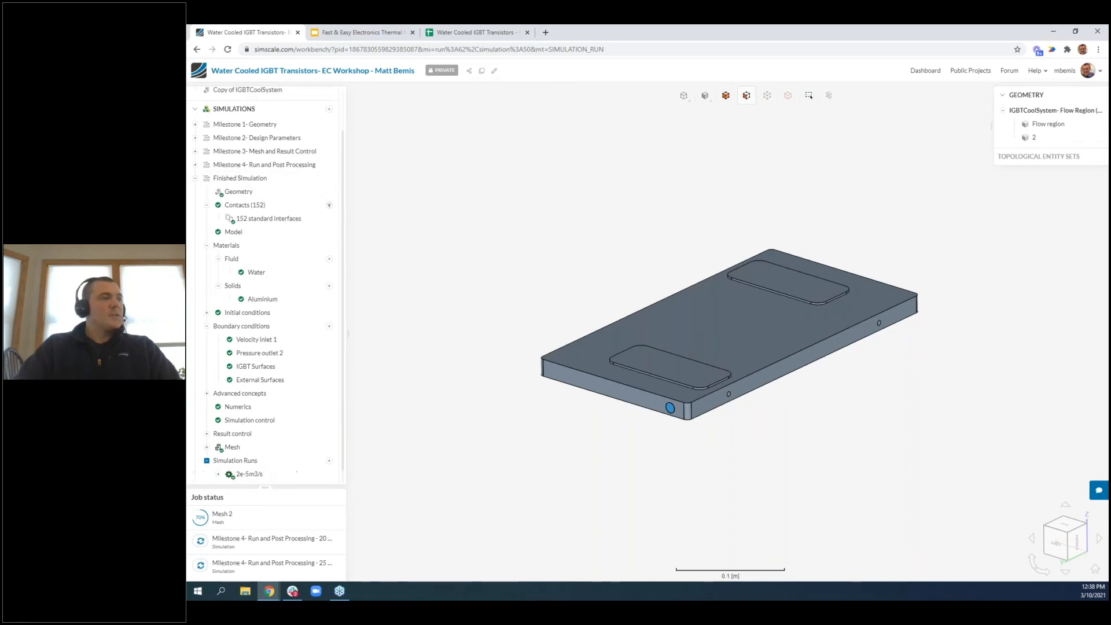
left_click(282, 461)
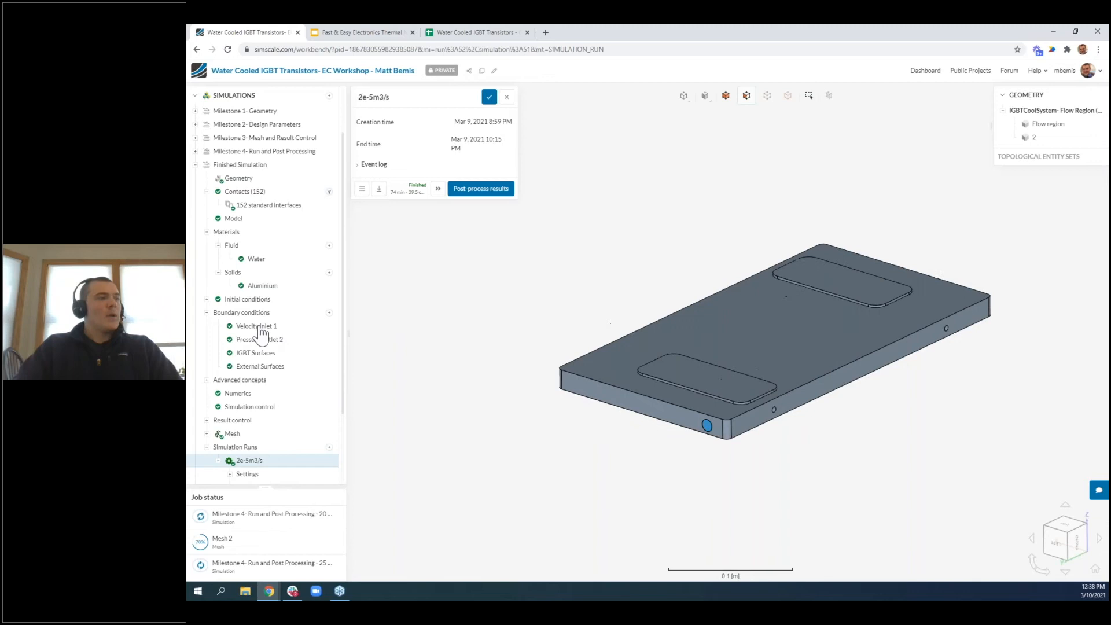
scroll(263, 332, "down", 1)
scroll(261, 331, "down", 1)
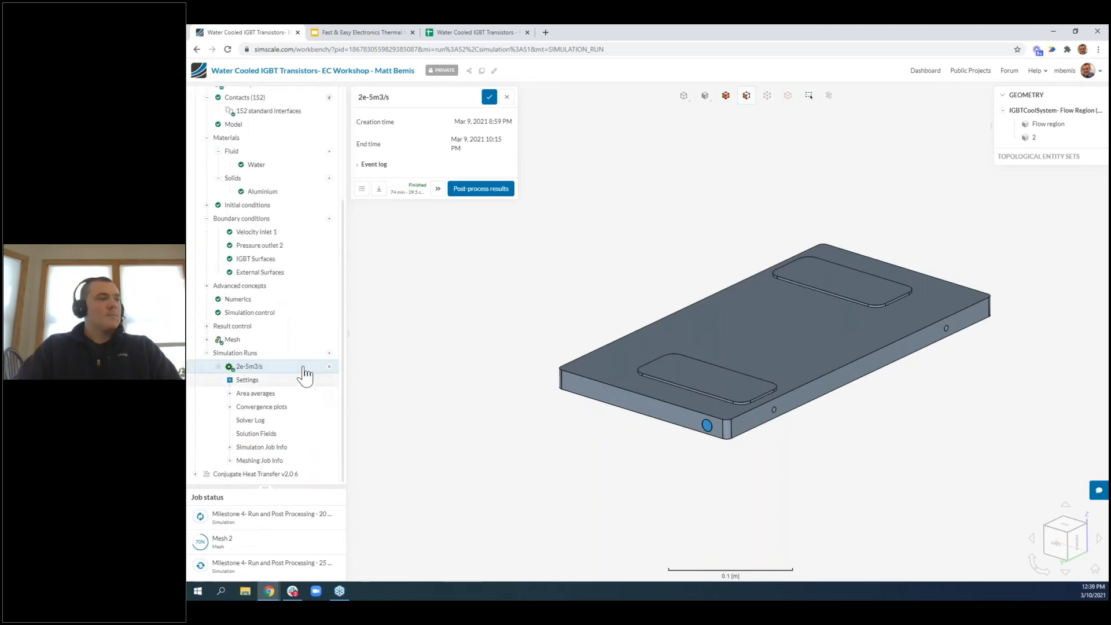
left_click(282, 406)
scroll(280, 404, "down", 2)
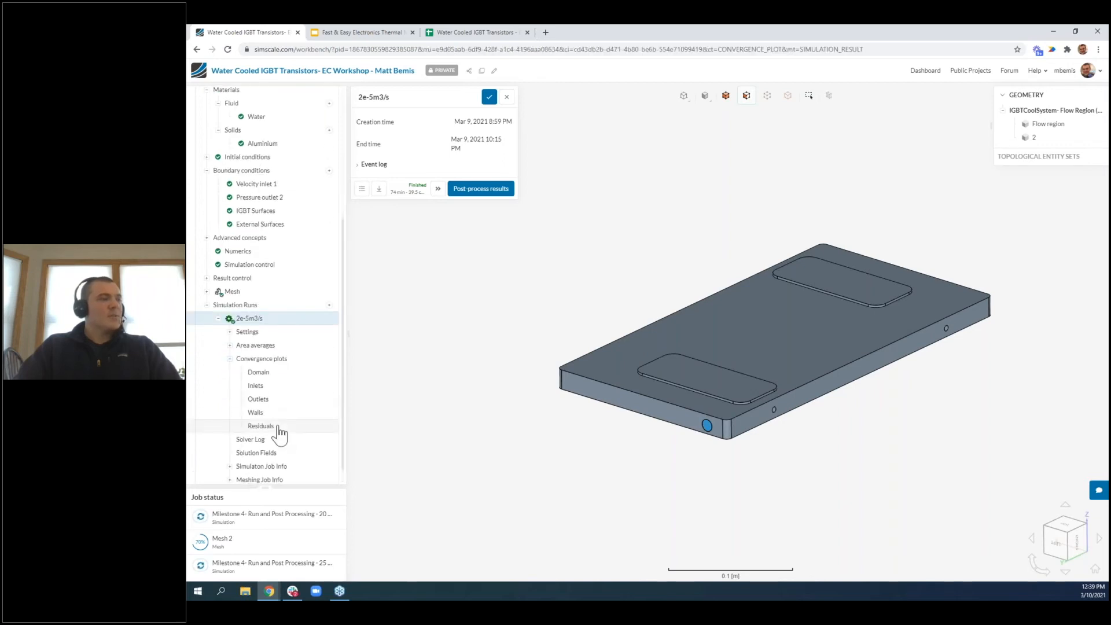
left_click(280, 433)
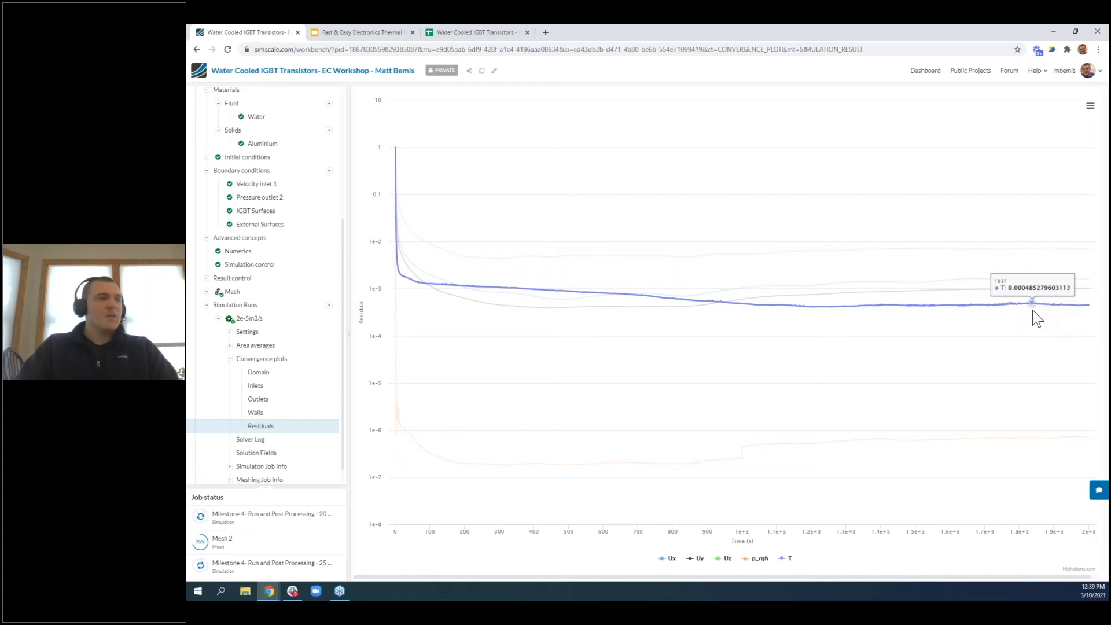
Examine the area-average temperature plot of the IGBT Surfaces for the 2e-5m3/s run
left_click(229, 359)
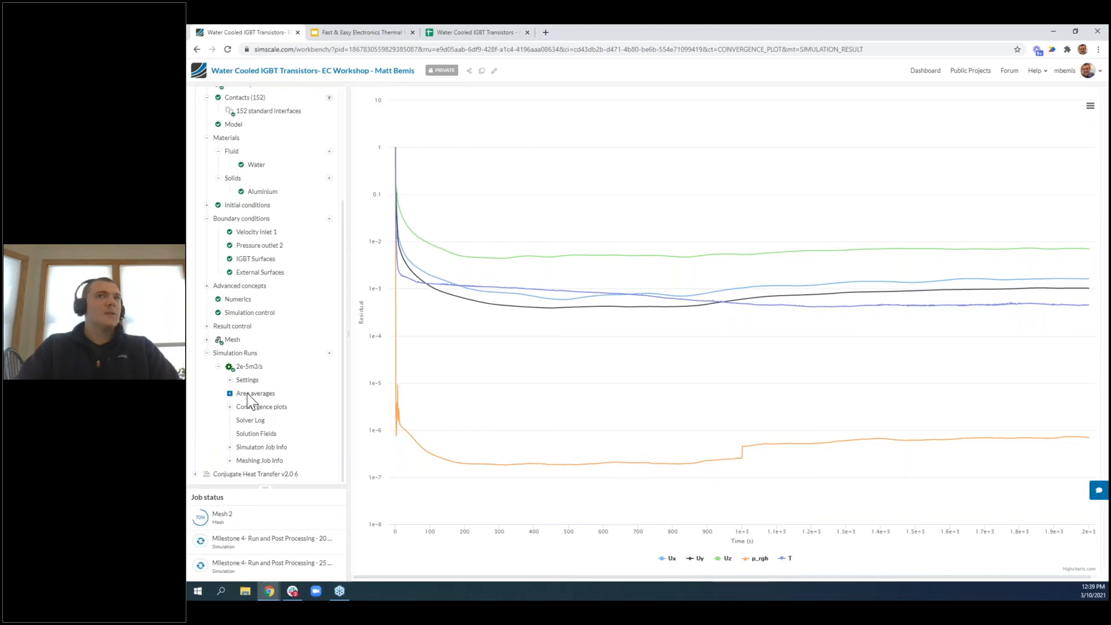
left_click(278, 406)
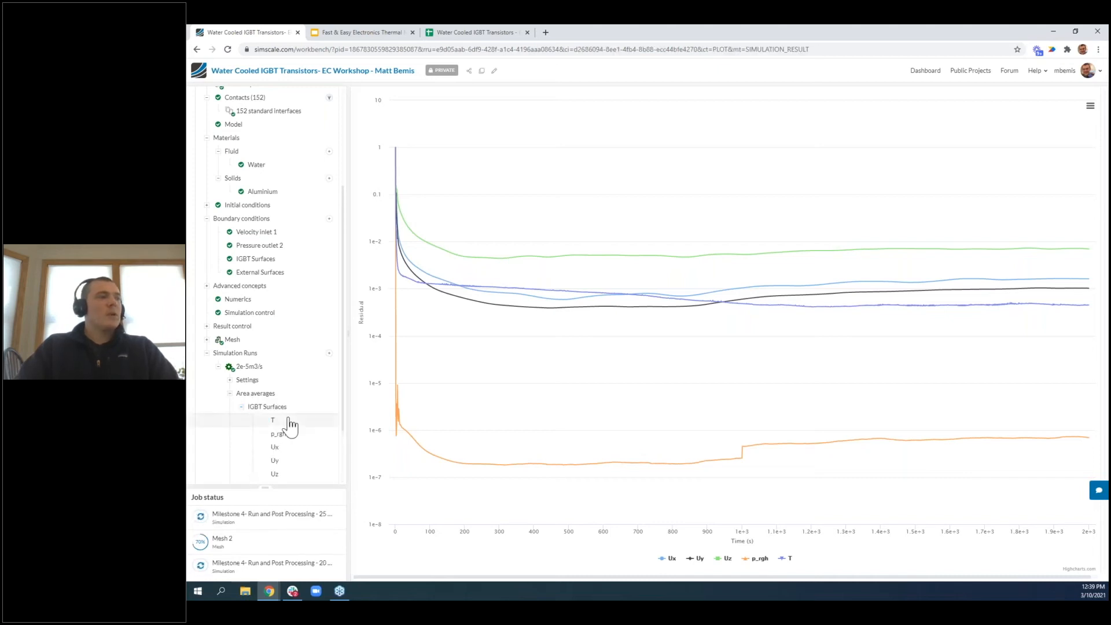
left_click(305, 421)
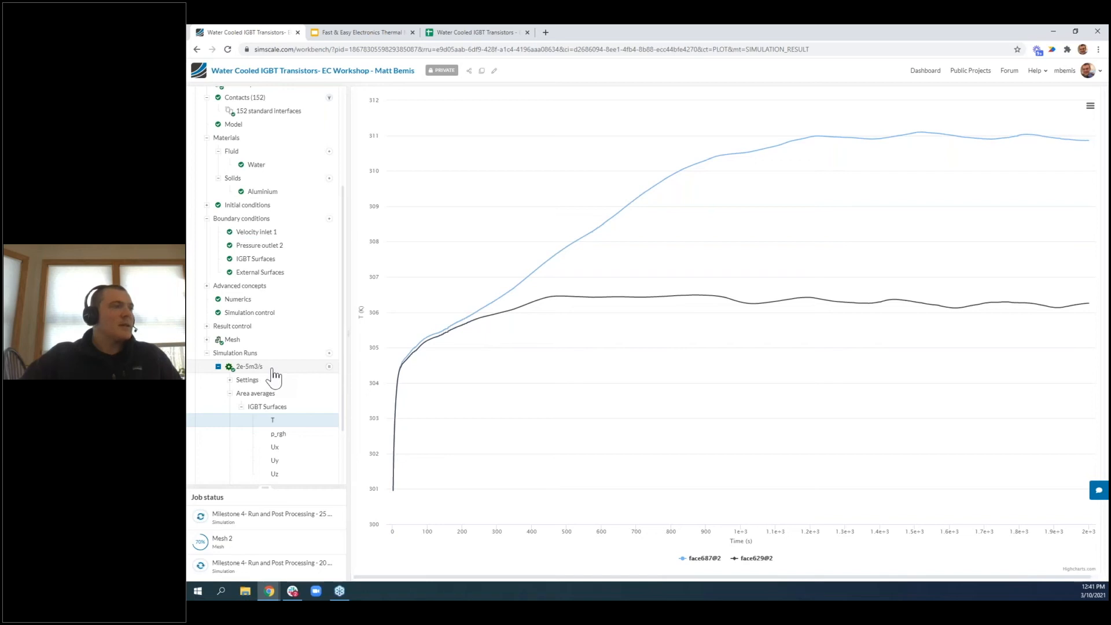
Open the 2e-5m3/s run's results for post-processing in the new beta interface
left_click(272, 369)
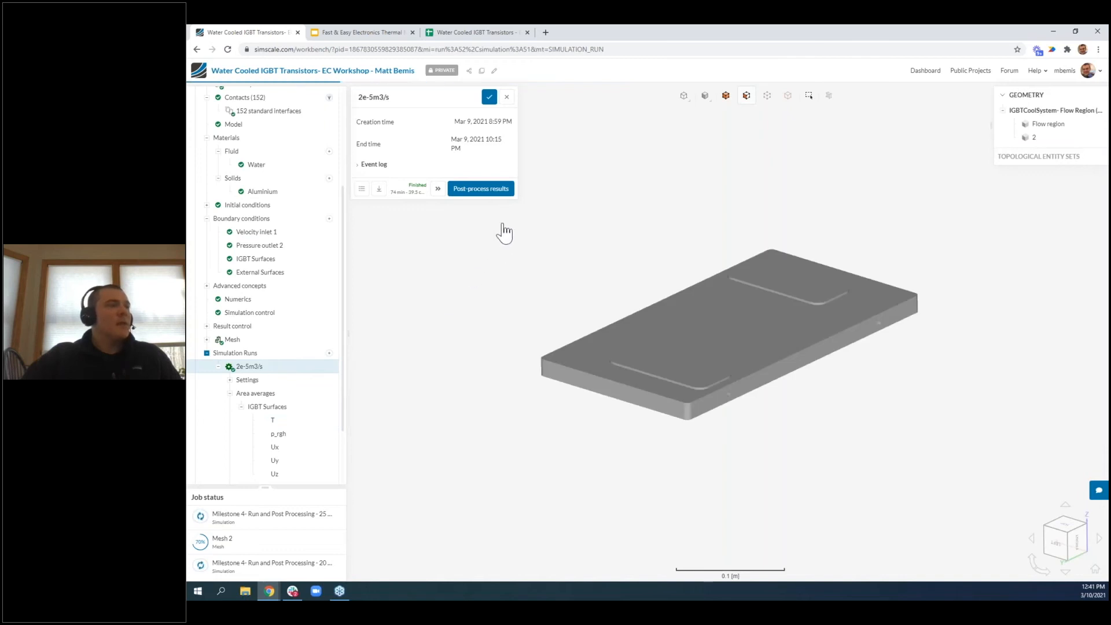
left_click(489, 191)
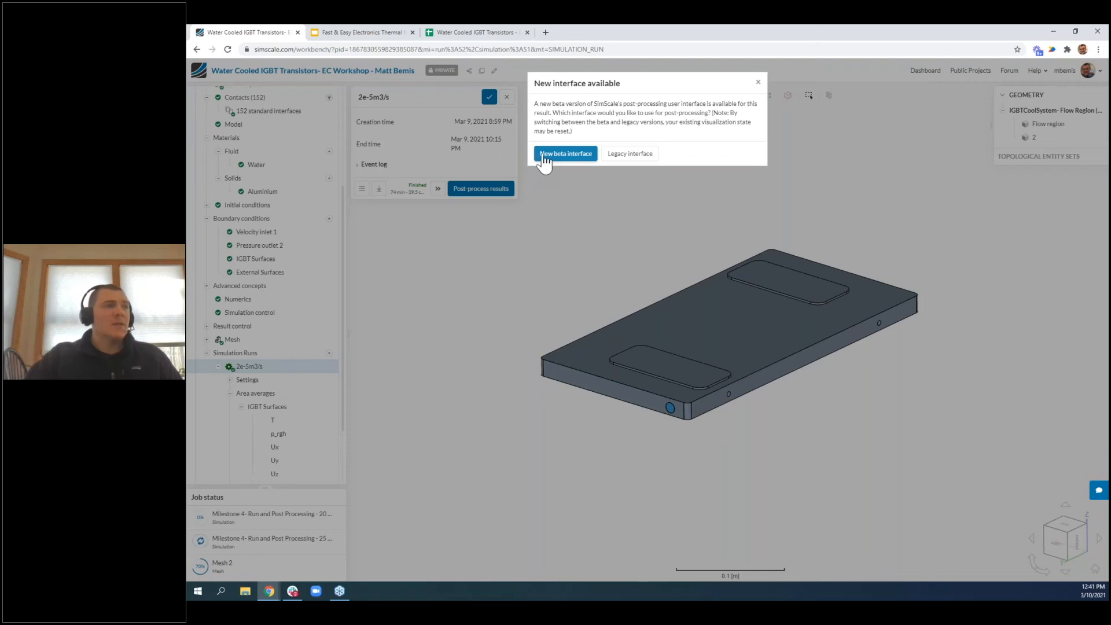
left_click(564, 154)
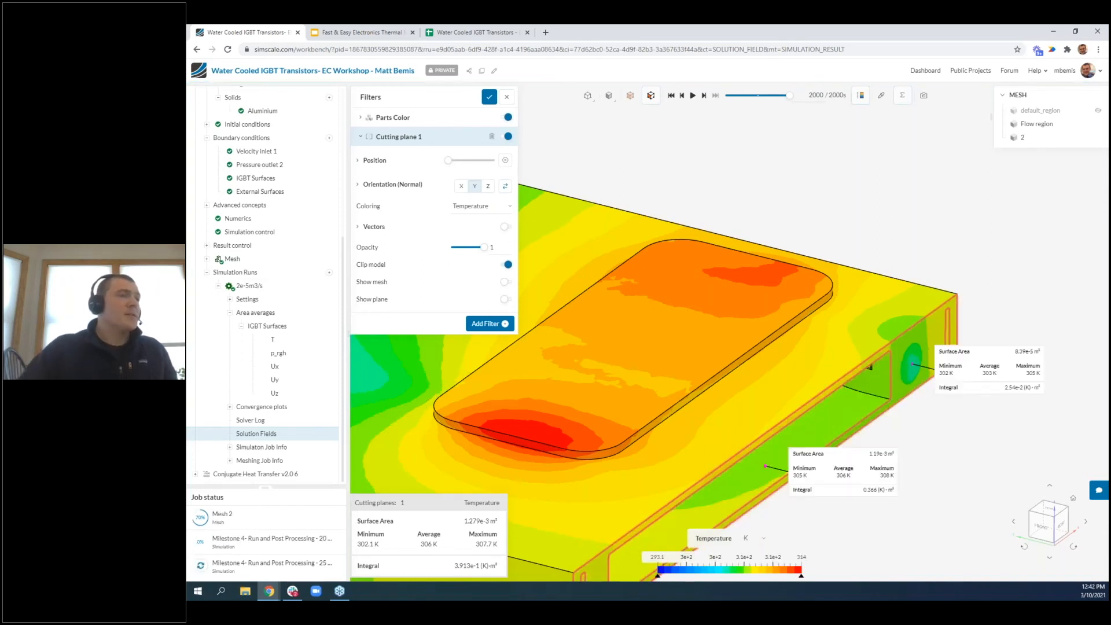
Delete the Cutting plane 1 filter so the whole plate is displayed with its temperature coloring
scroll(660, 188, "down", 3)
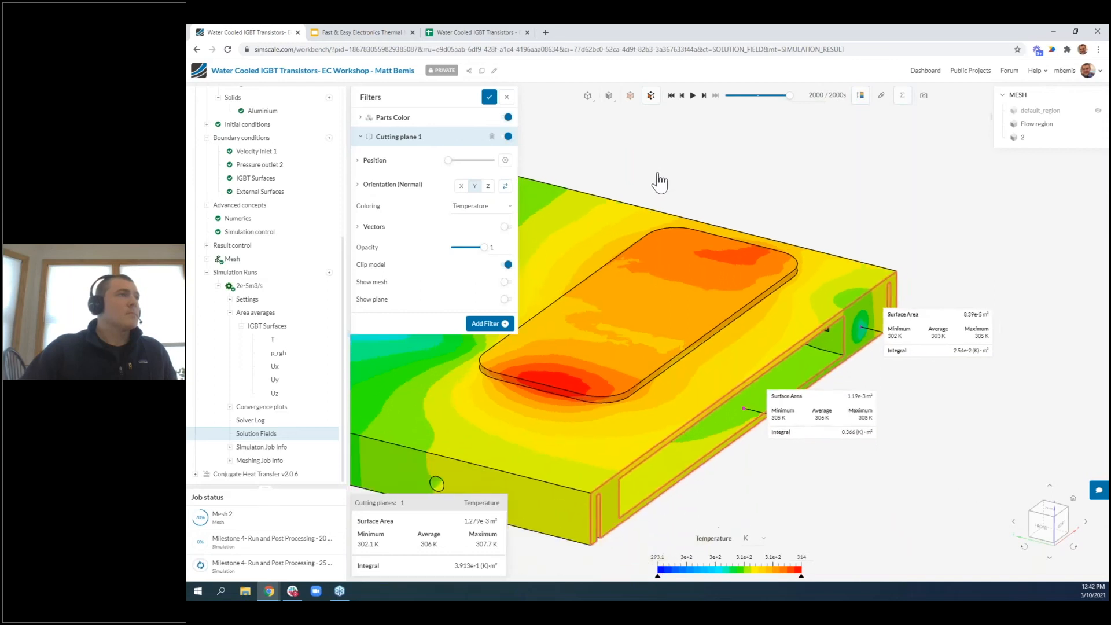
scroll(659, 183, "down", 3)
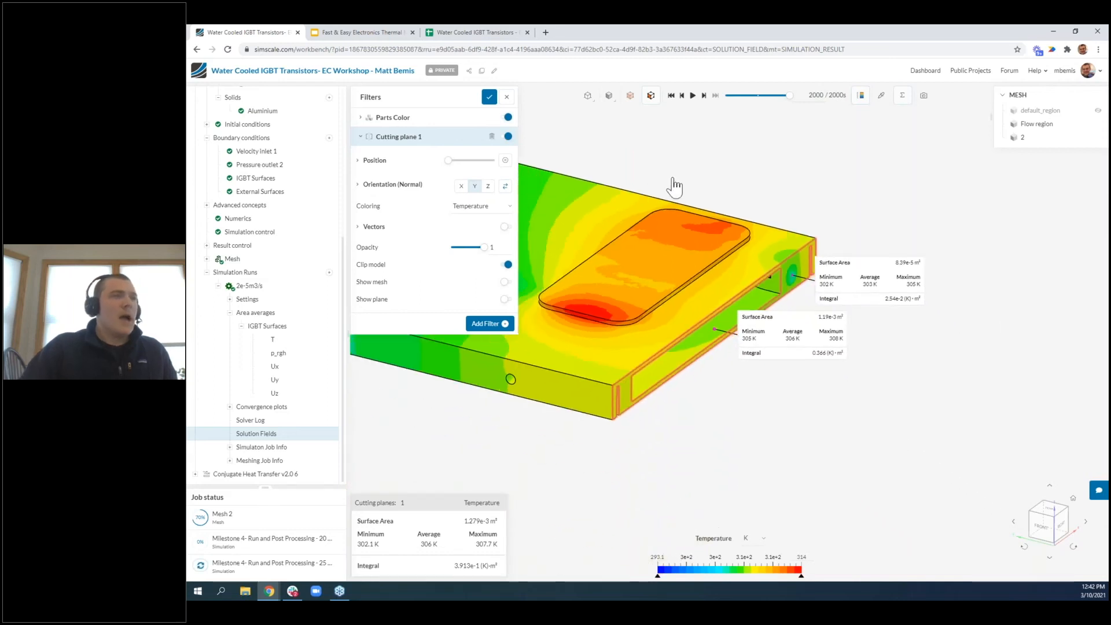
right_click_drag(674, 187, 757, 199)
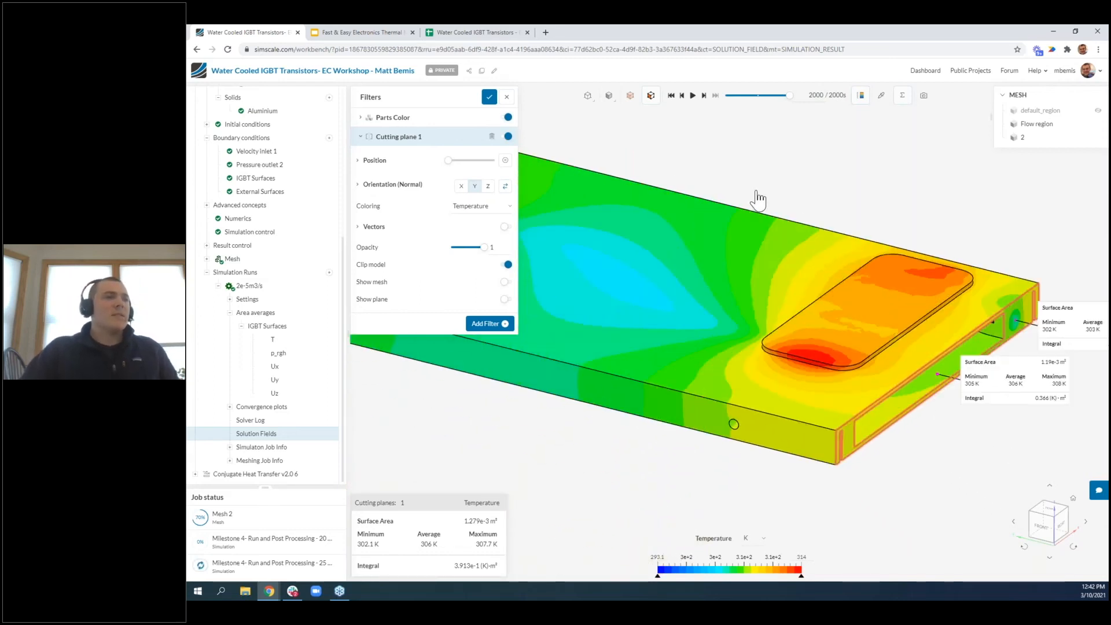
scroll(756, 192, "down", 3)
right_click_drag(706, 184, 728, 198)
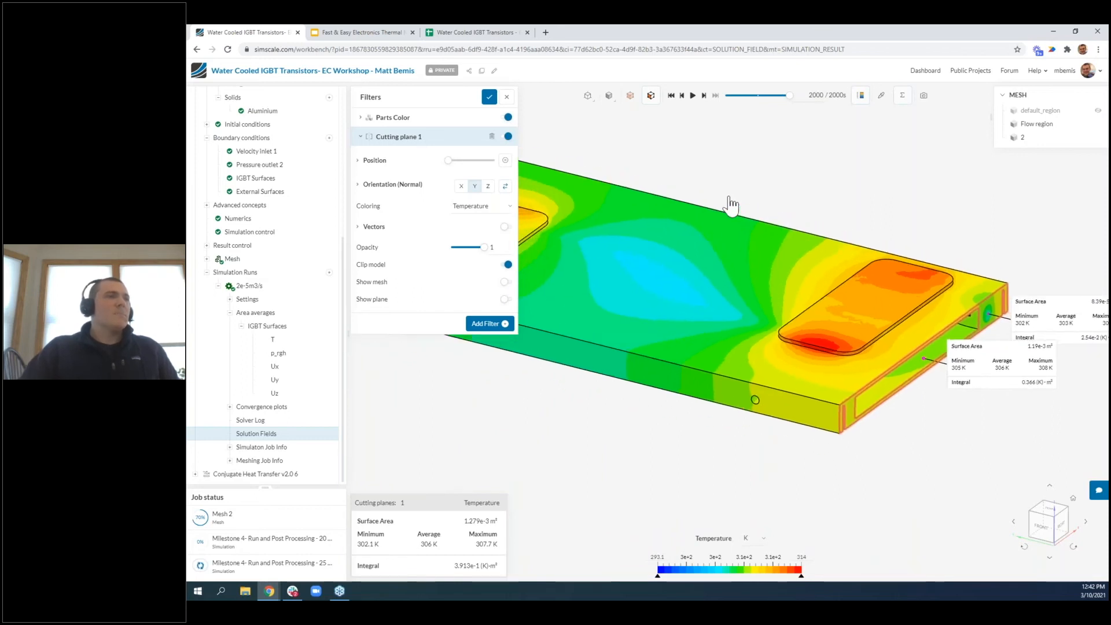
scroll(729, 197, "down", 1)
scroll(657, 161, "down", 1)
right_click_drag(656, 162, 693, 165)
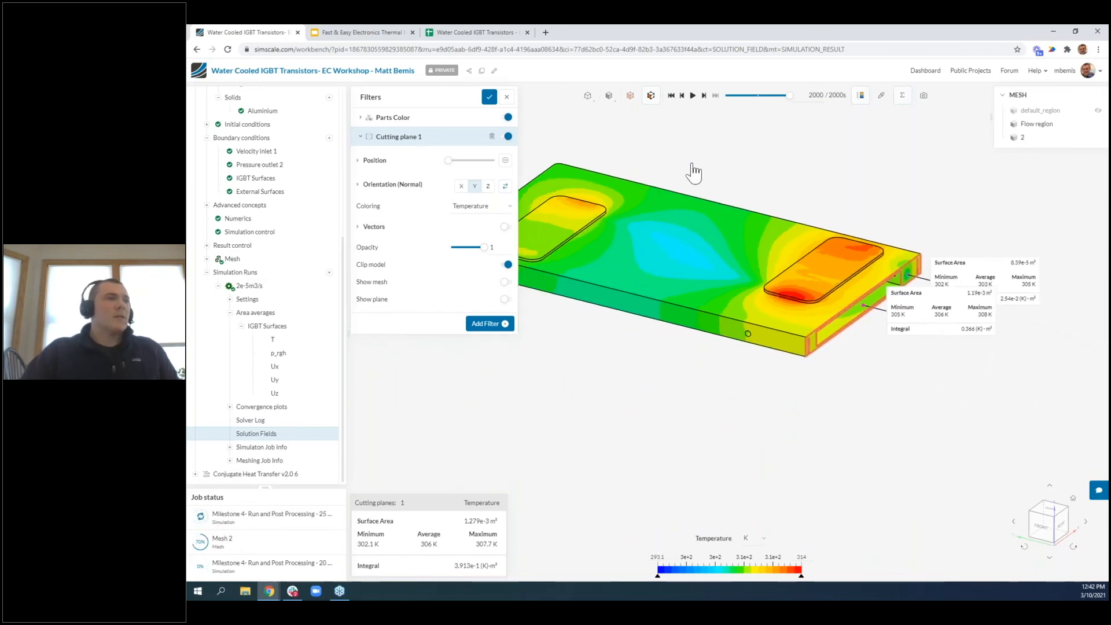
left_click(492, 137)
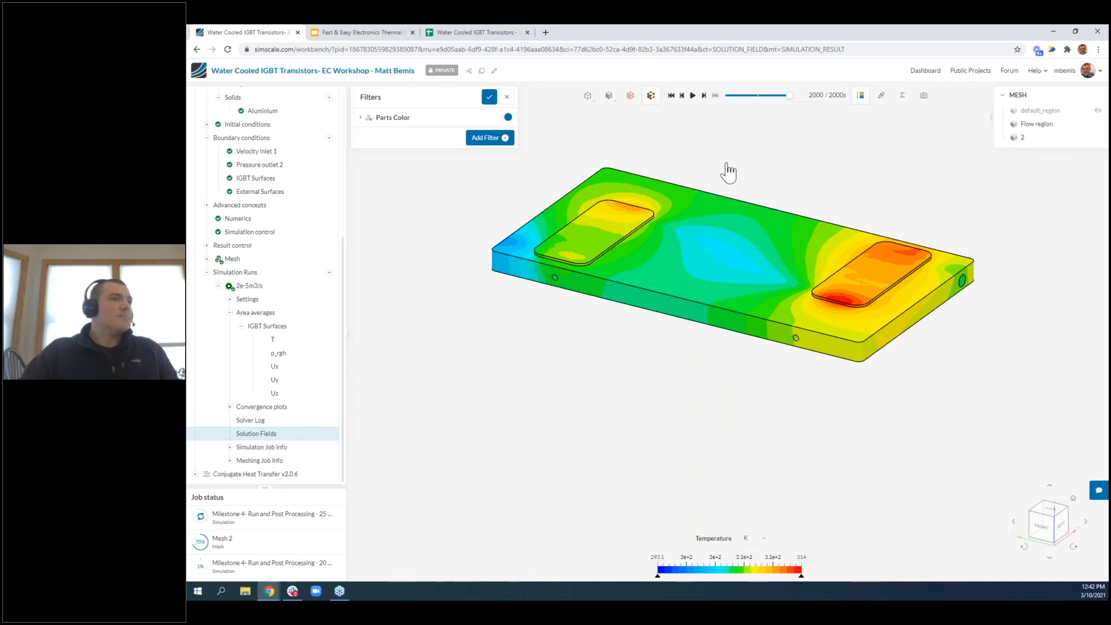
Expand the Parts Color filter settings and change the temperature legend's unit to °C
left_click(417, 119)
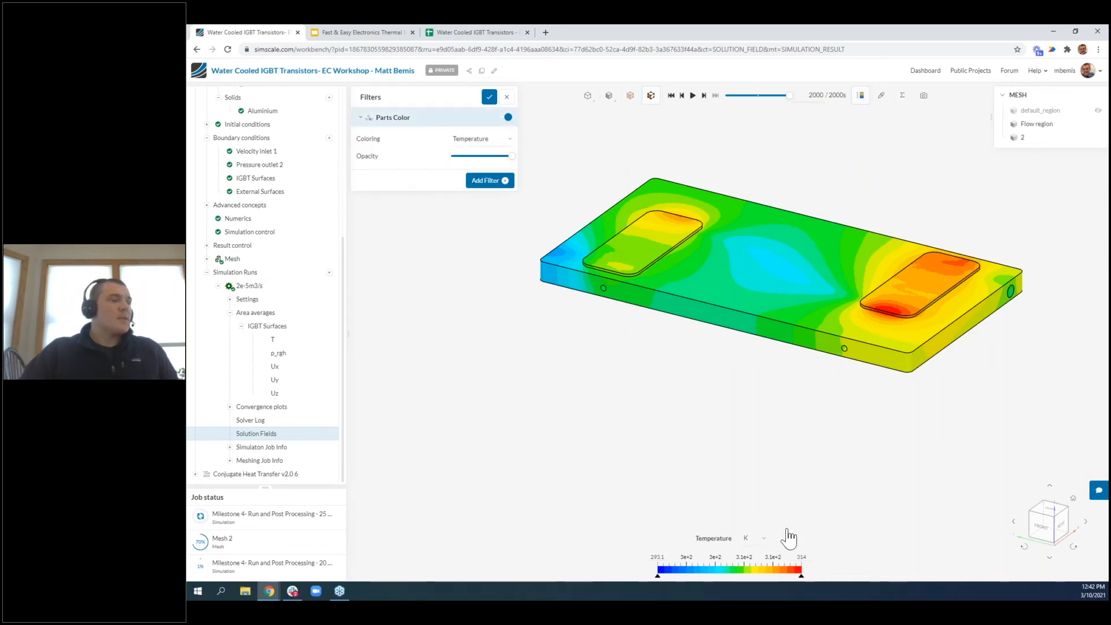
left_click(765, 539)
left_click(748, 476)
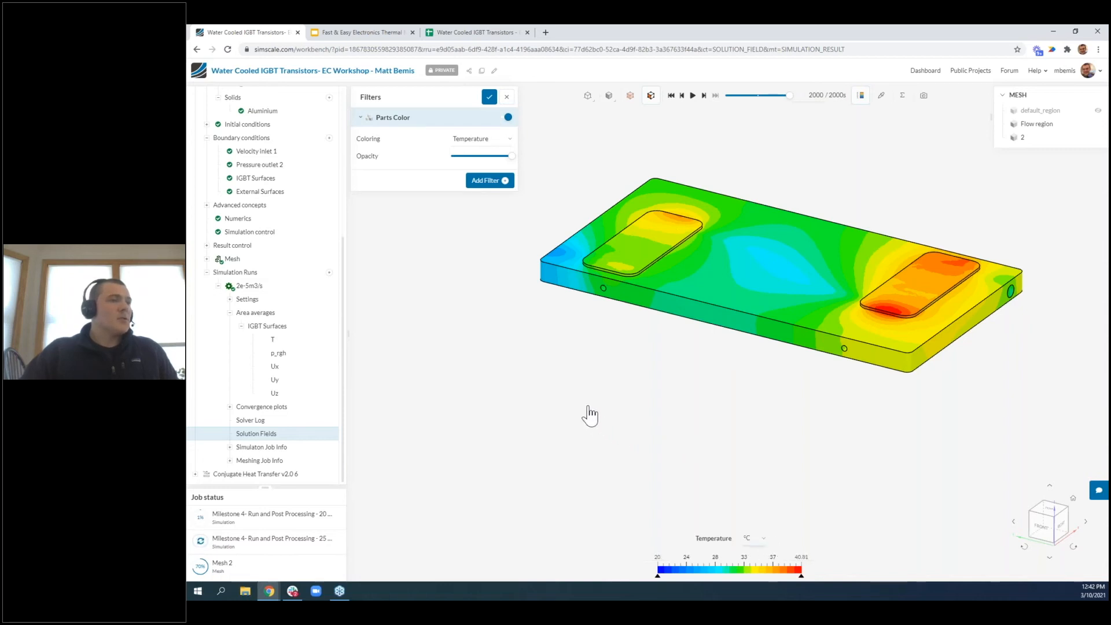
Examine the surface temperature distribution on the plate and both IGBTs from the inlet and outlet ends
left_click_drag(587, 403, 709, 389)
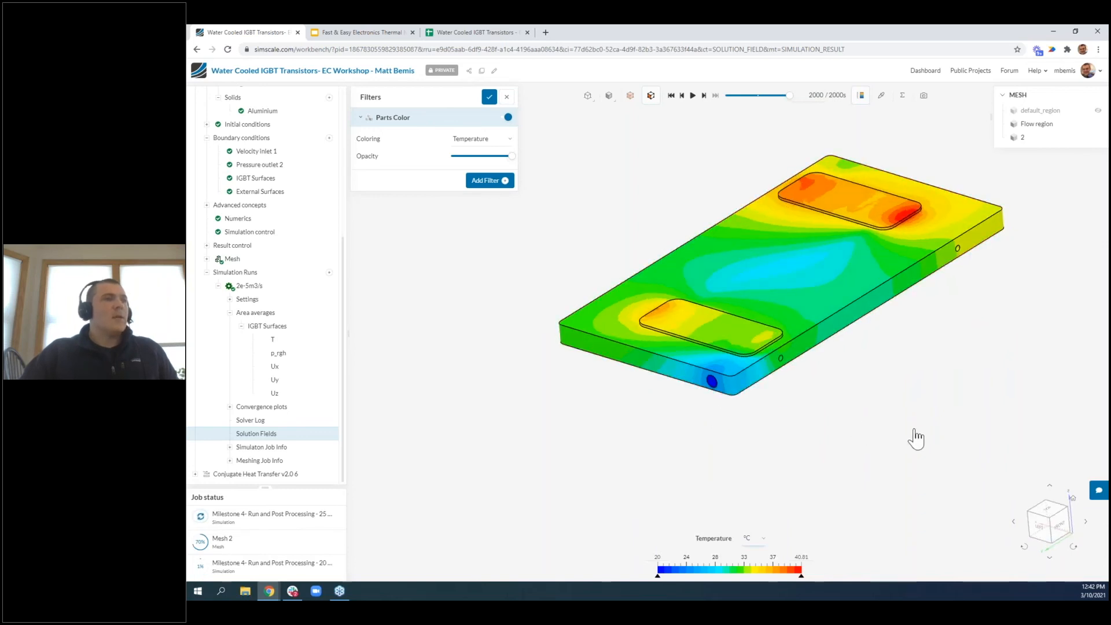
left_click_drag(914, 429, 909, 427)
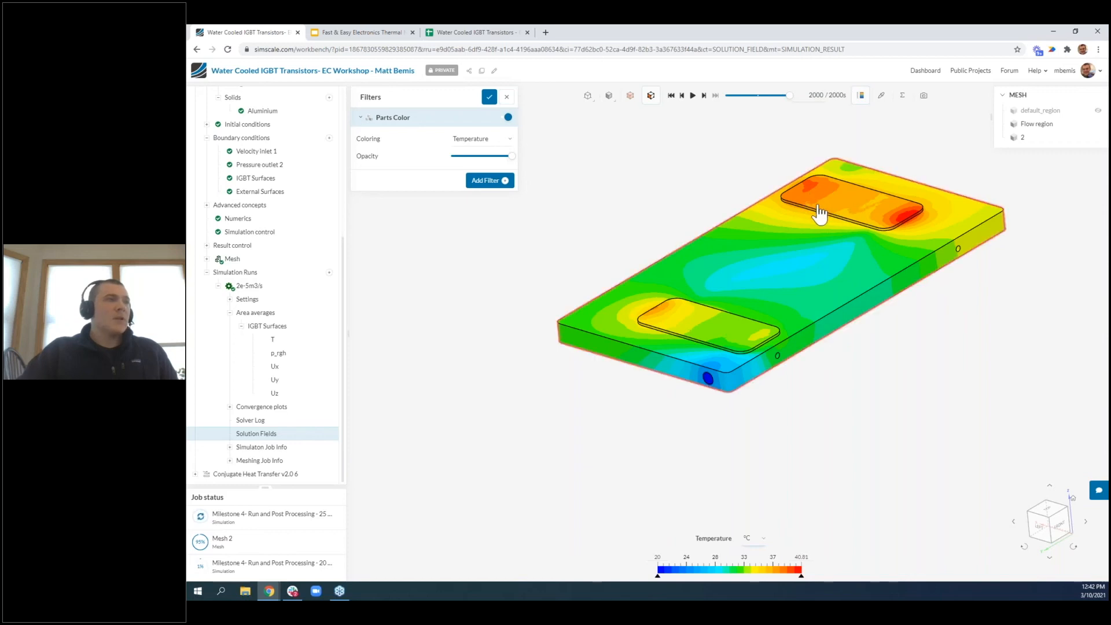
left_click_drag(697, 180, 703, 181)
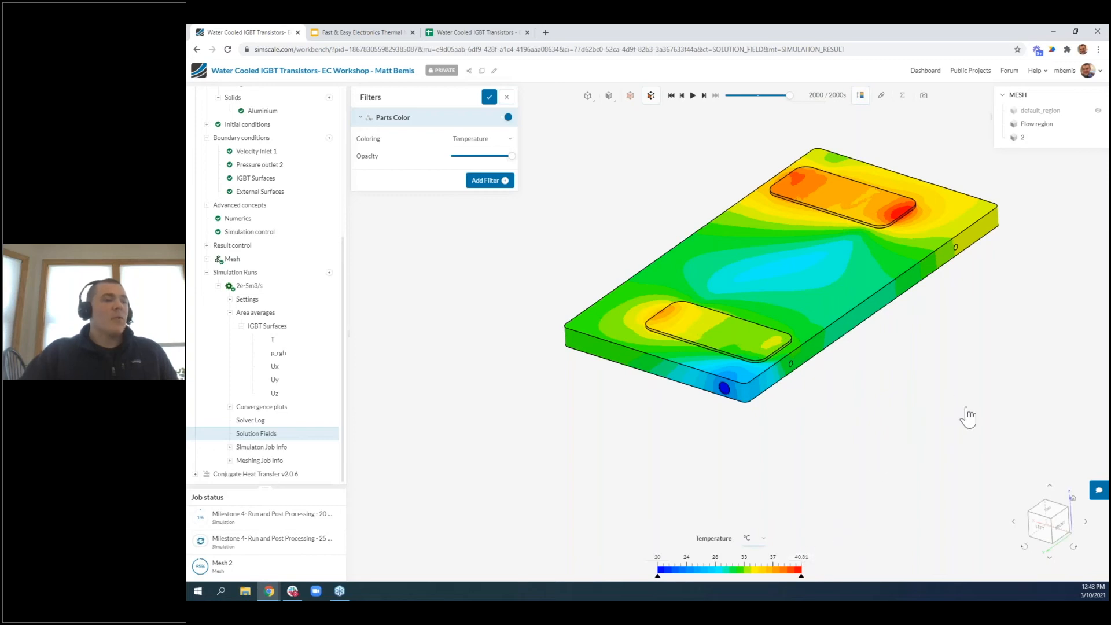
left_click_drag(967, 416, 969, 391)
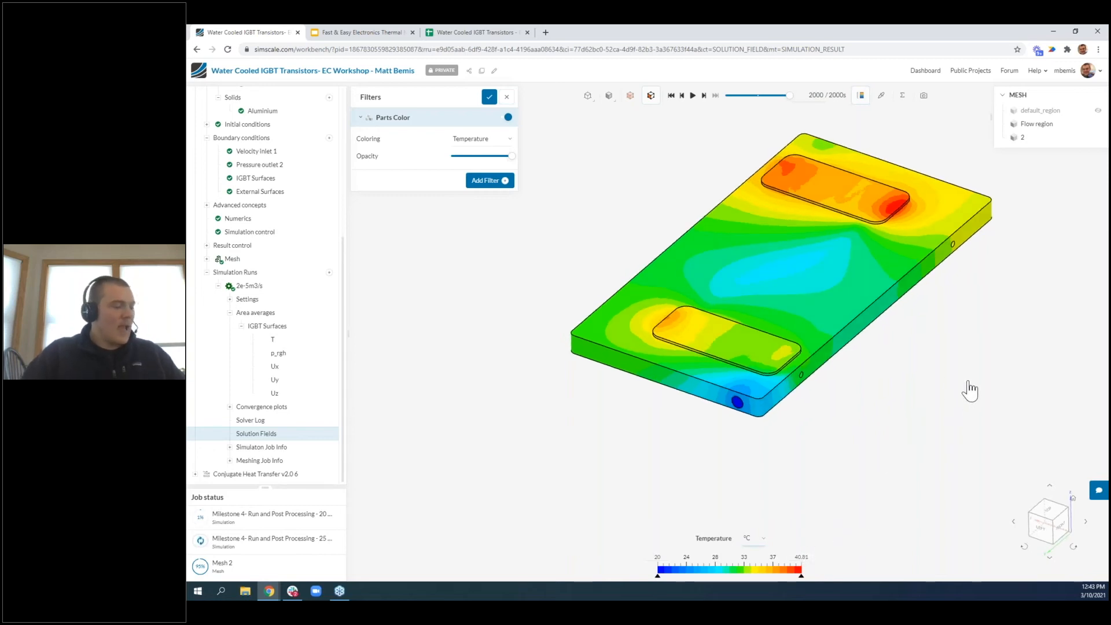
left_click(843, 203)
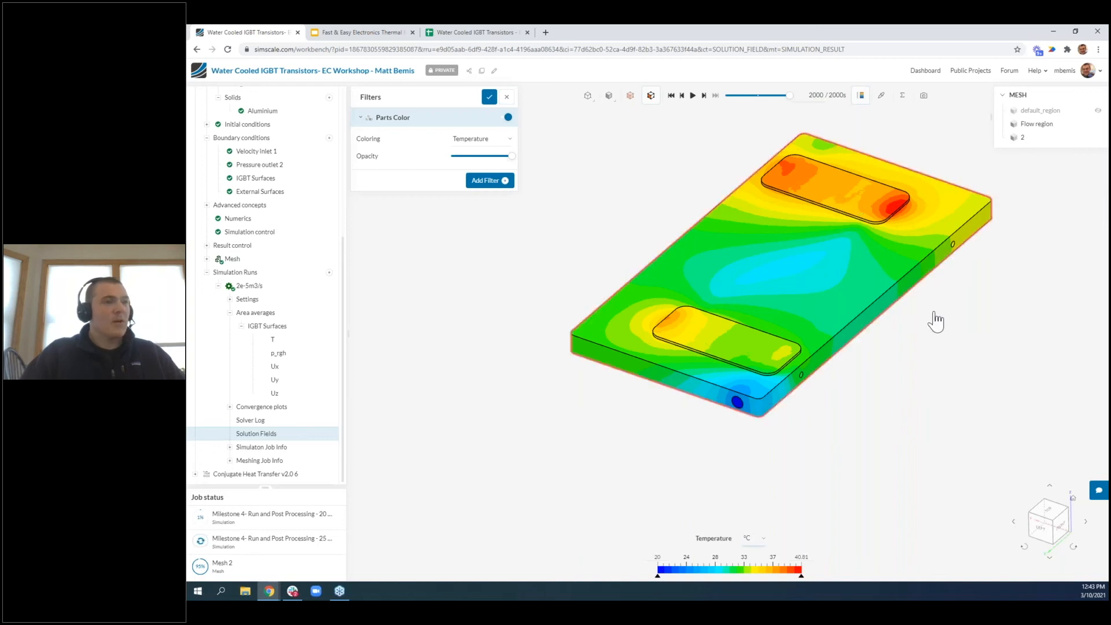
left_click_drag(1005, 426, 925, 397)
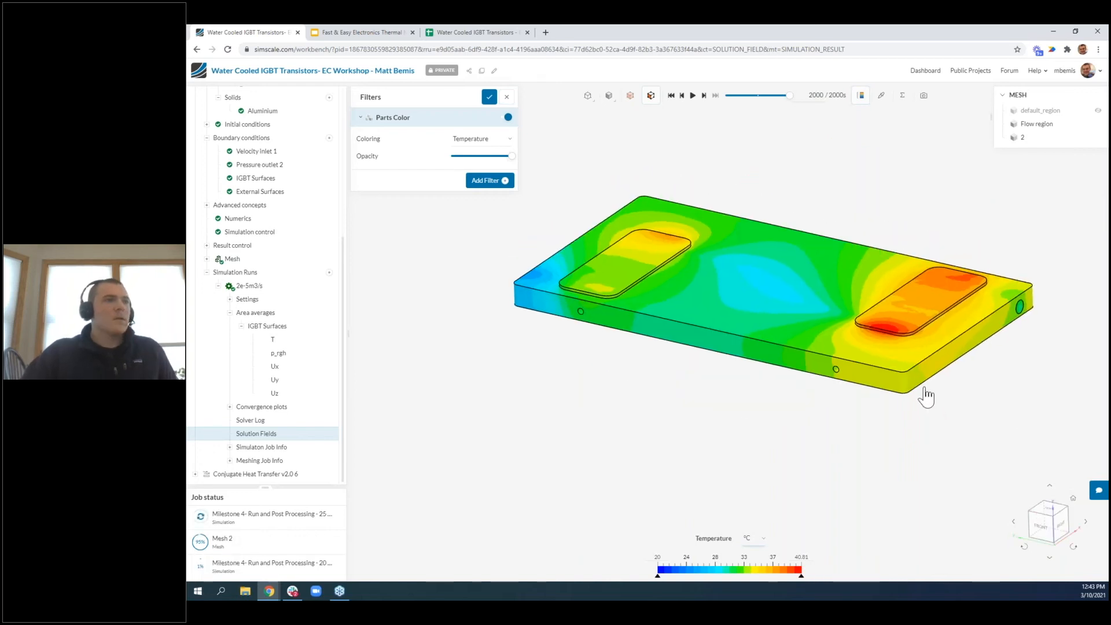
right_click_drag(966, 396, 943, 404)
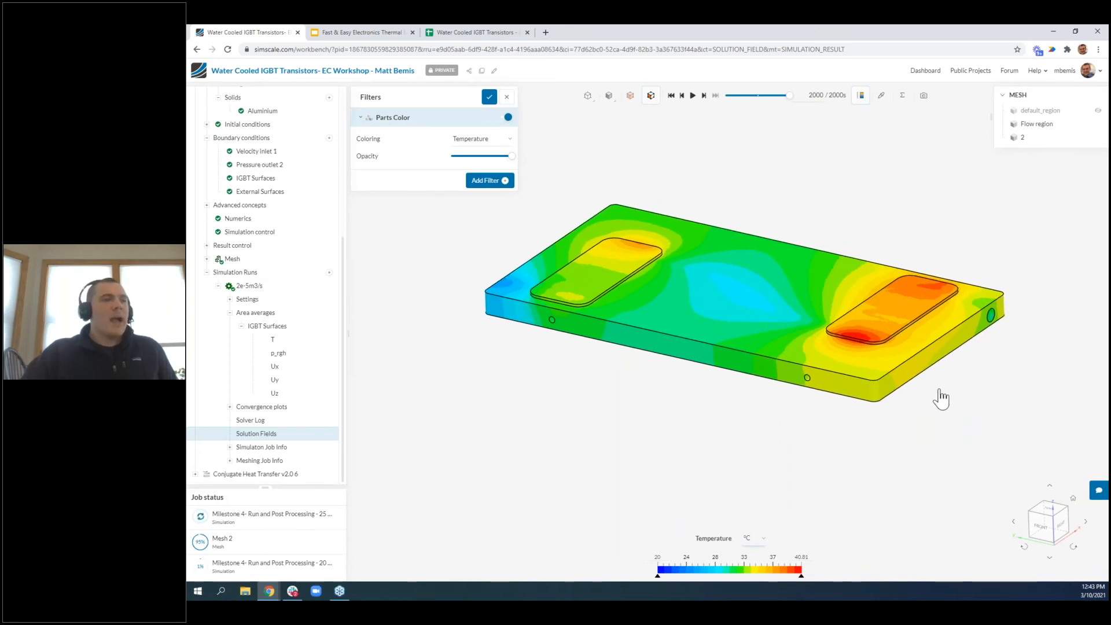
left_click_drag(965, 437, 868, 445)
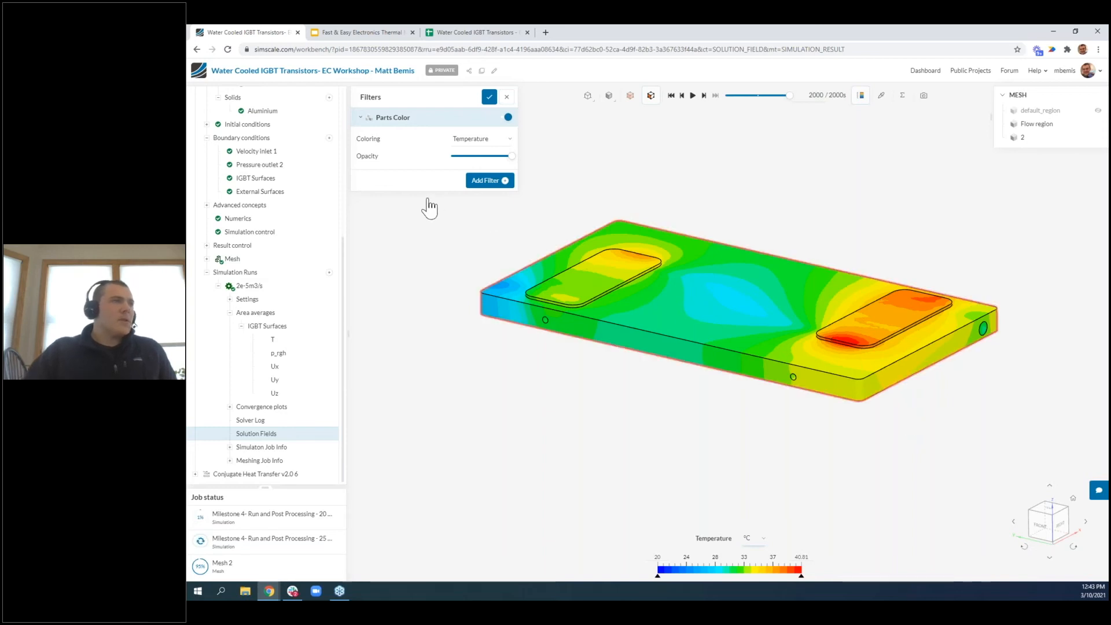
Add a cutting plane filter with Y normal and shift it to the outlet end of the plate
left_click(490, 183)
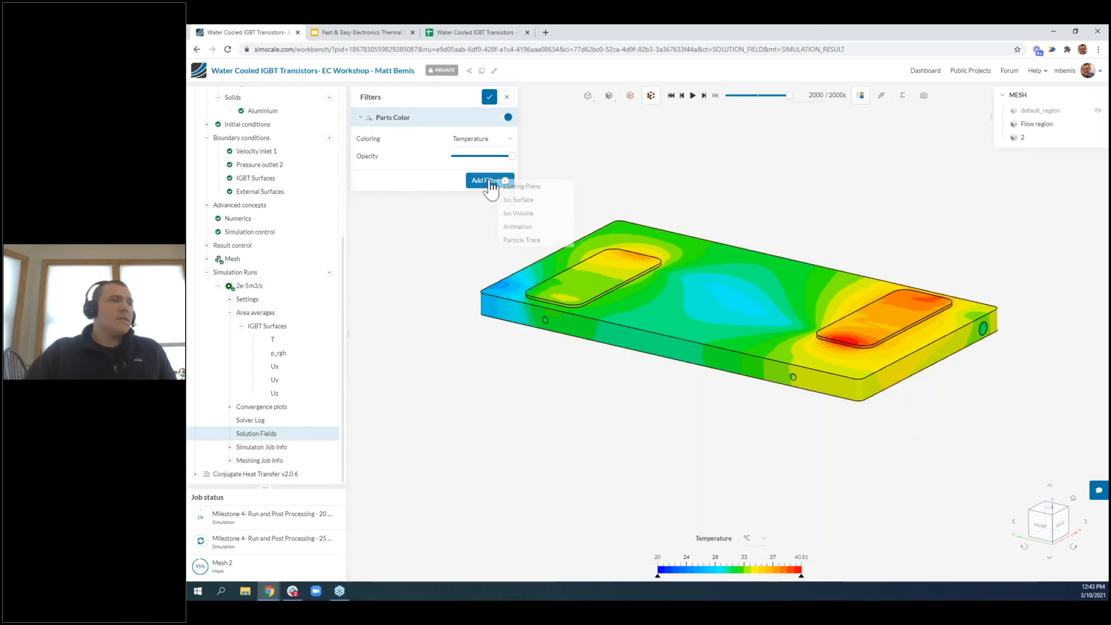
left_click(537, 187)
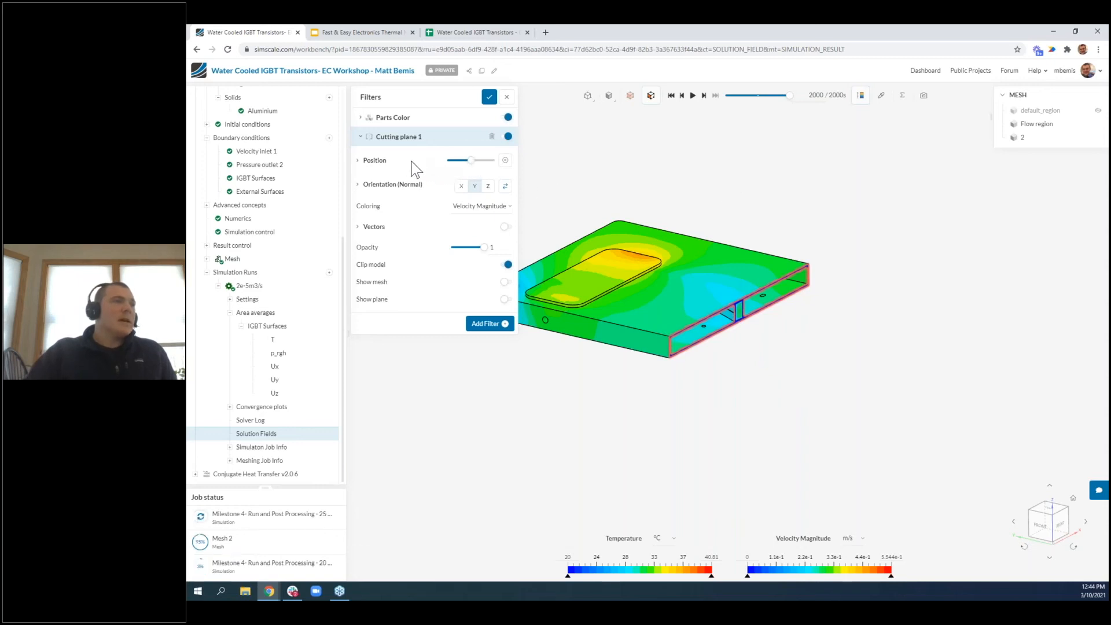
left_click_drag(455, 161, 449, 160)
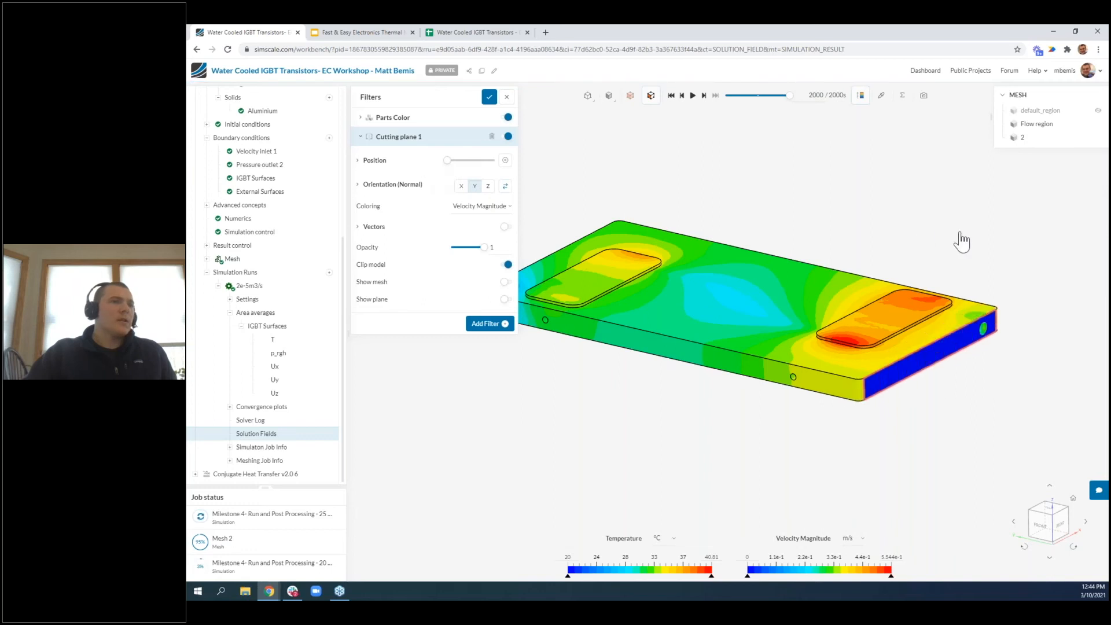
Color the cutting plane at the outlet end by temperature
scroll(1005, 342, "up", 5)
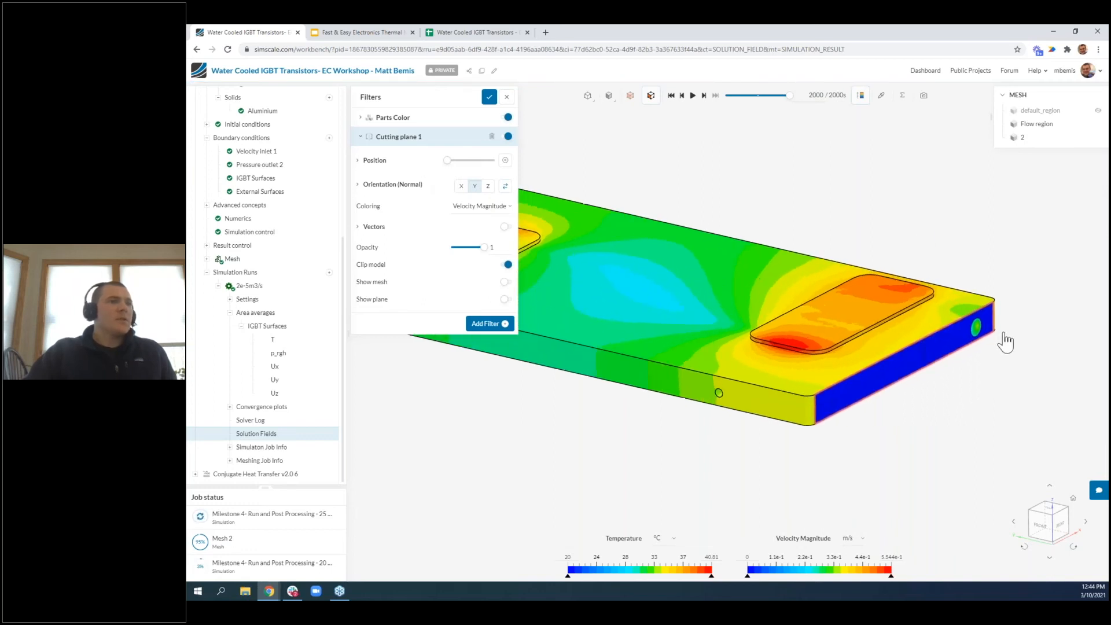
scroll(982, 327, "up", 3)
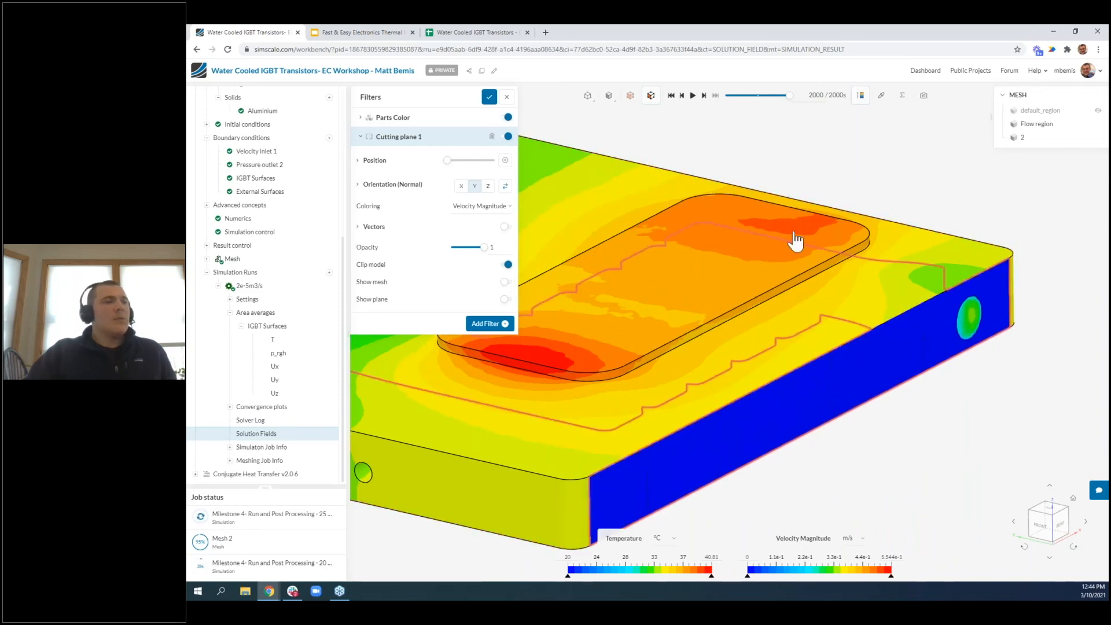
left_click(491, 208)
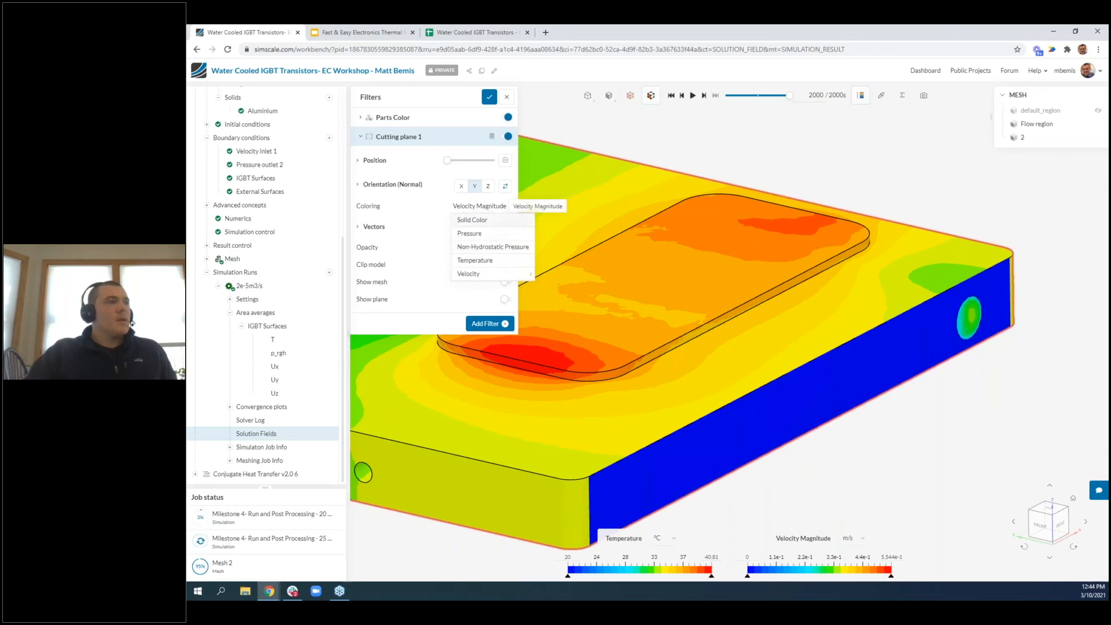
left_click(507, 261)
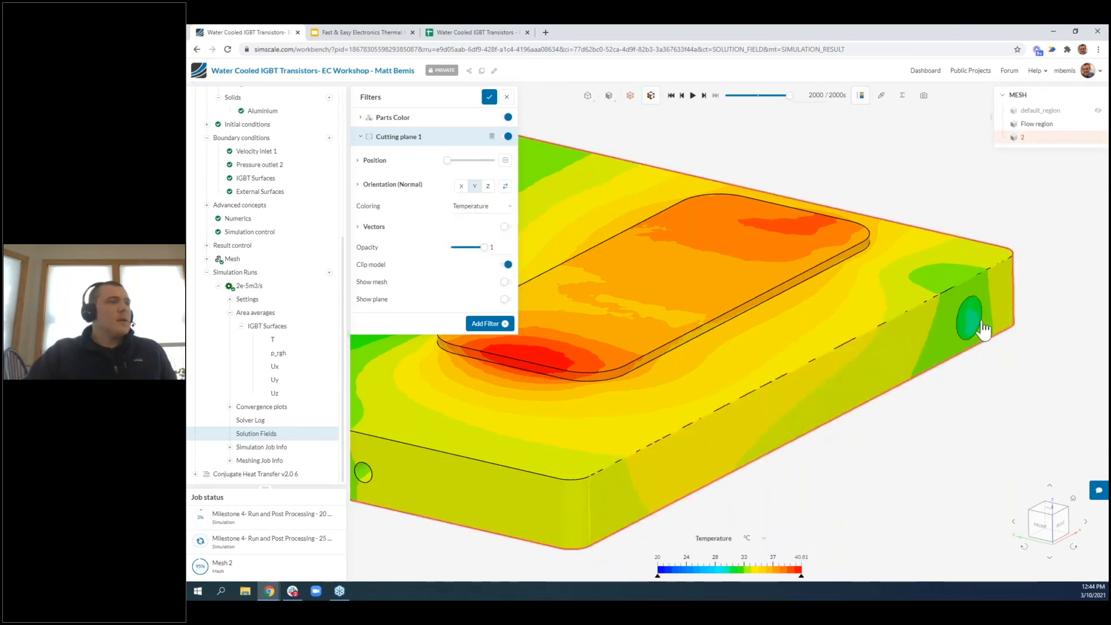
Probe the water temperature at the outlet and calculate bulk temperature statistics for the outlet and the surrounding end face
left_click(880, 96)
left_click(970, 316)
right_click_drag(1020, 397, 1013, 398)
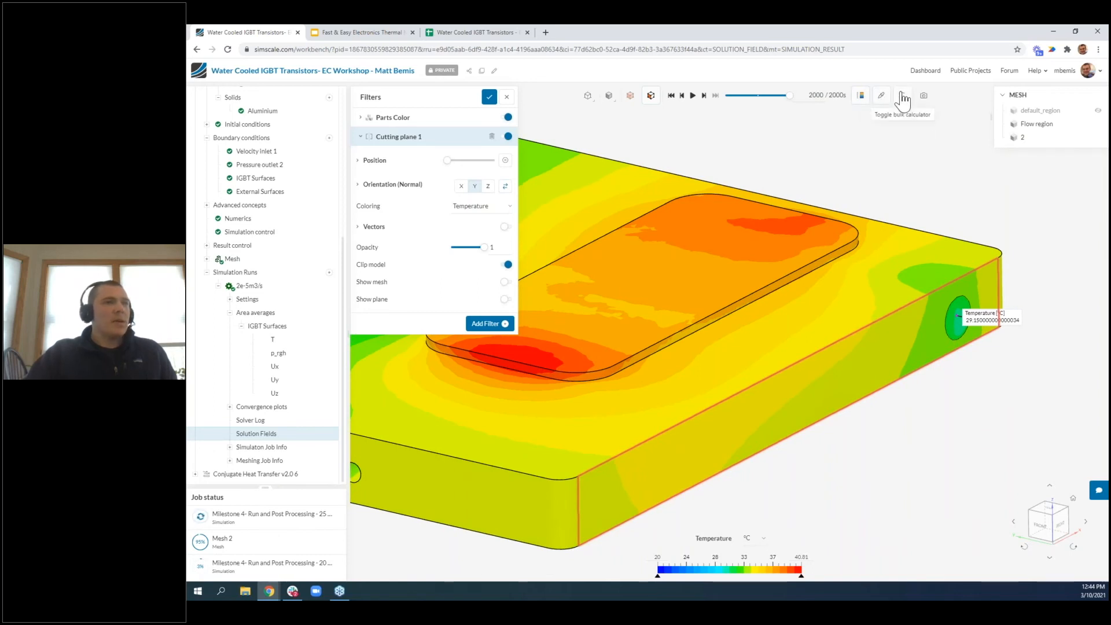
left_click(901, 96)
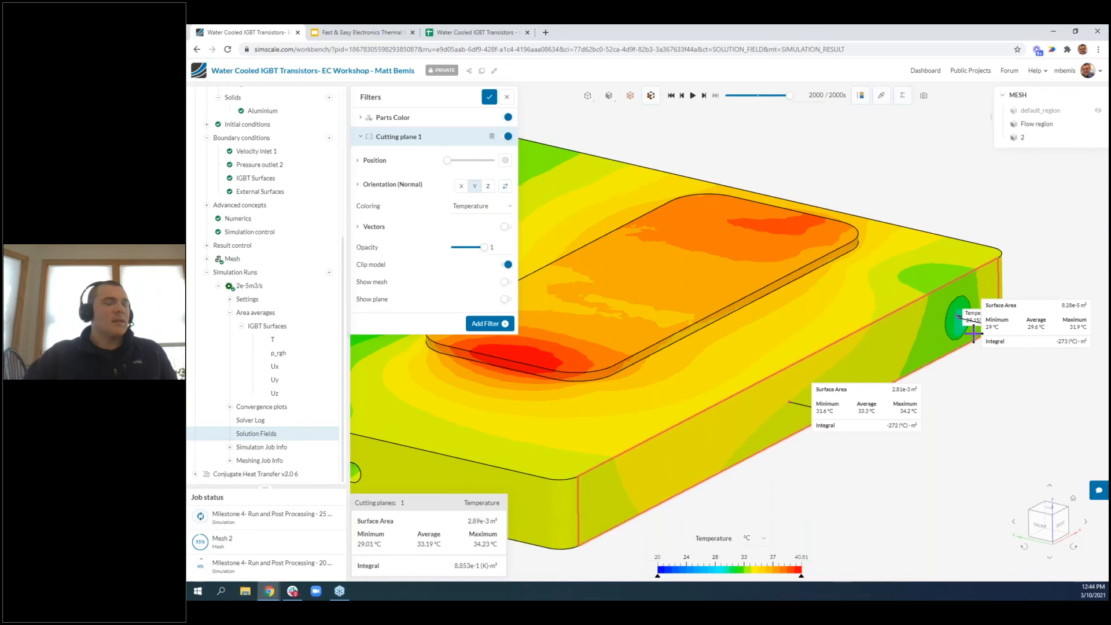
right_click_drag(979, 437, 954, 426)
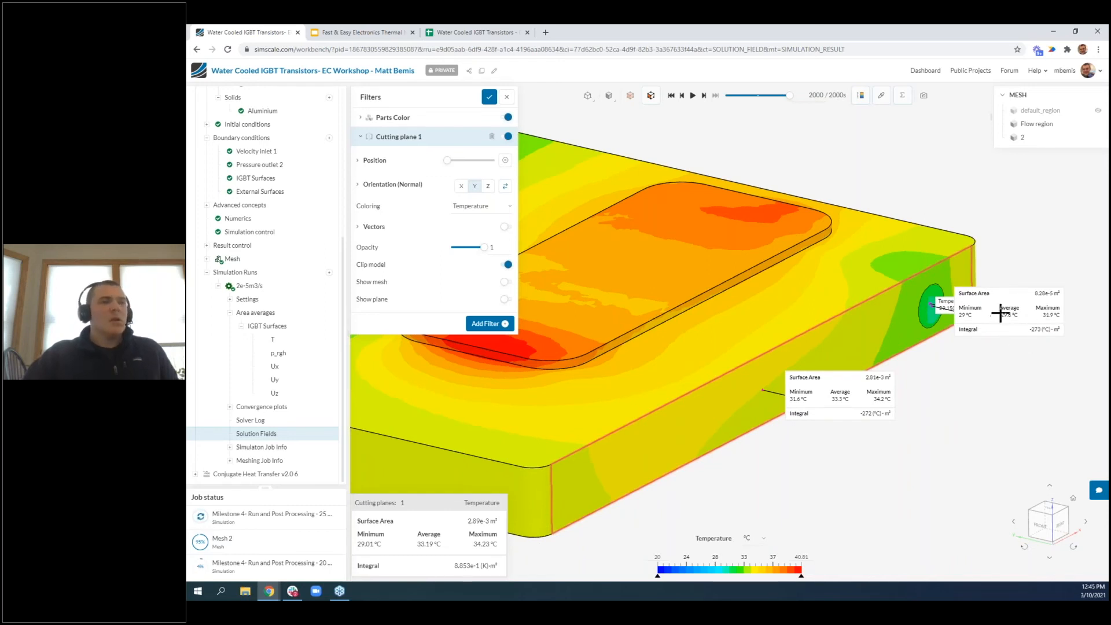
Check the heat calculation in the Google Sheets spreadsheet, return to the SimScale results and turn off the bulk calculator
left_click(485, 27)
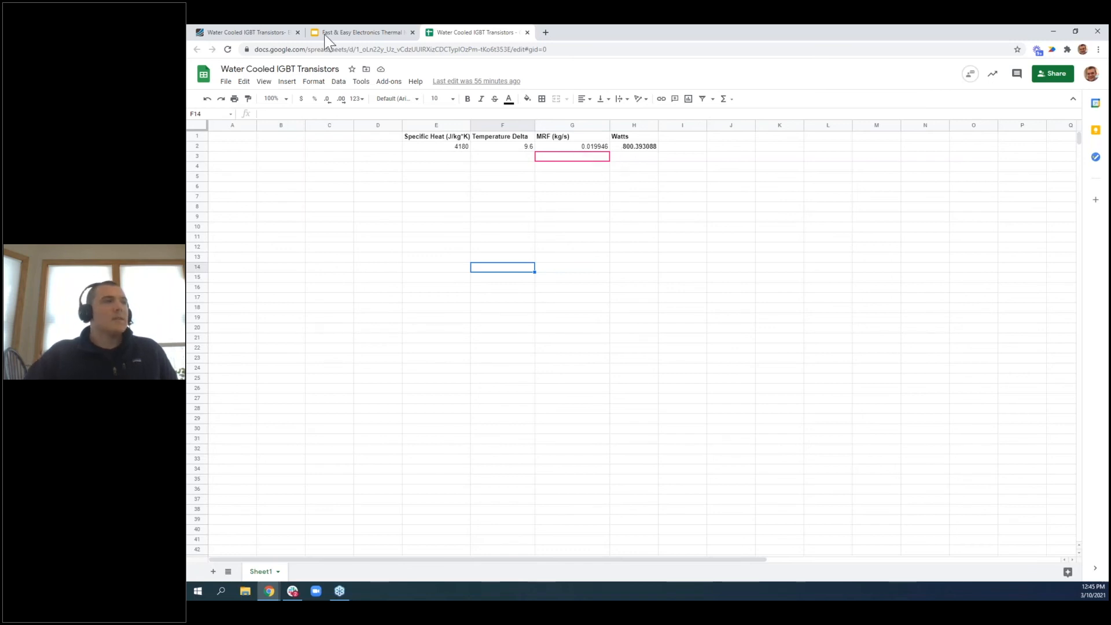
left_click(229, 33)
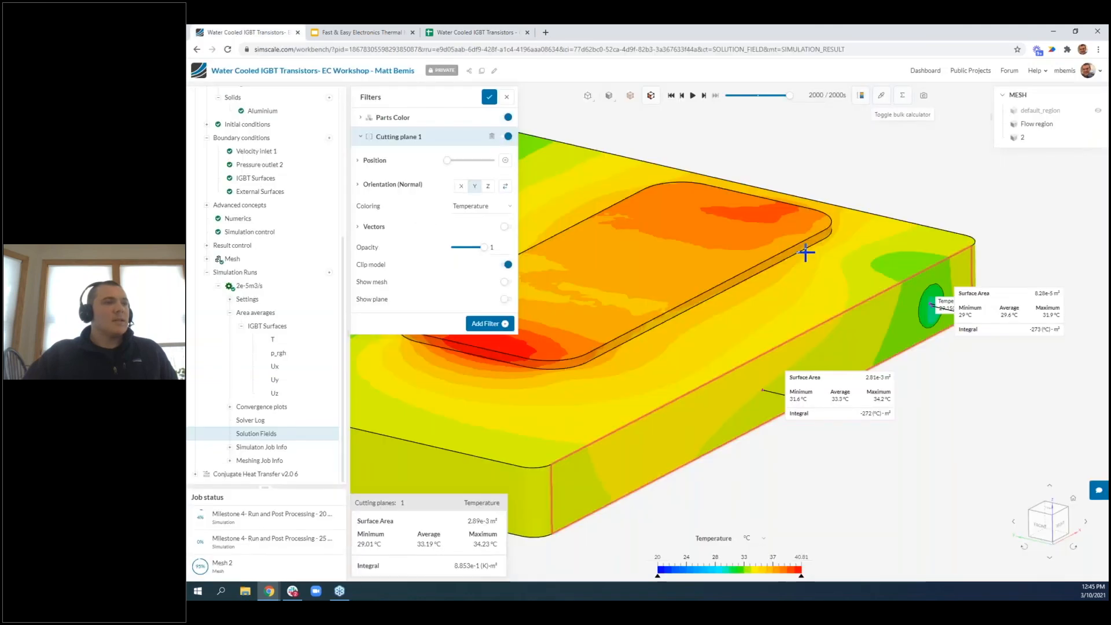
scroll(795, 253, "down", 5)
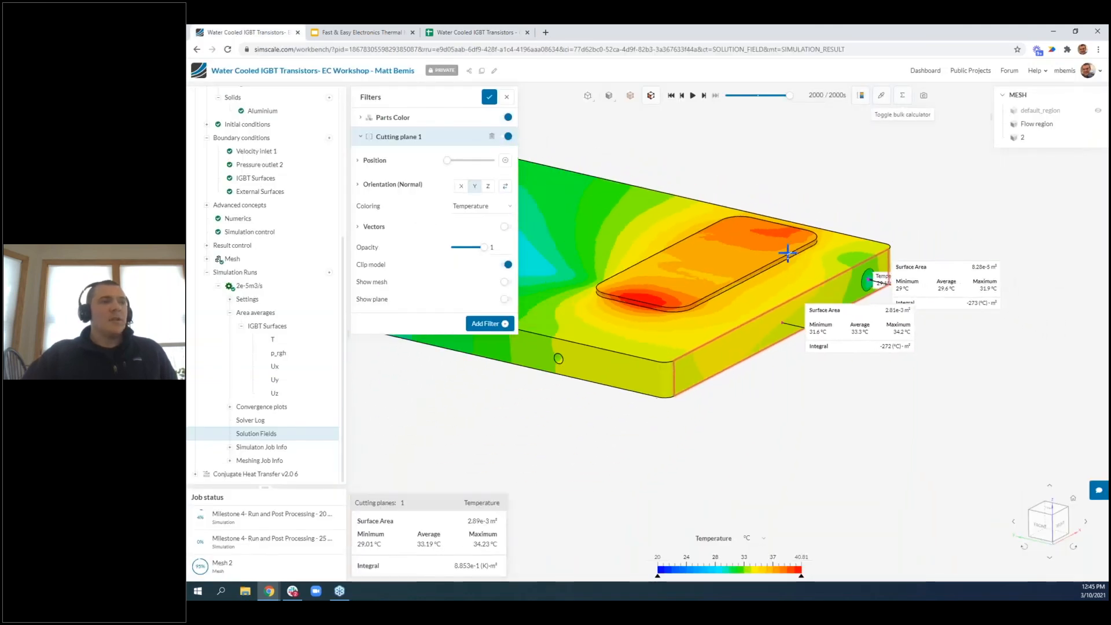
right_click_drag(762, 199, 840, 216)
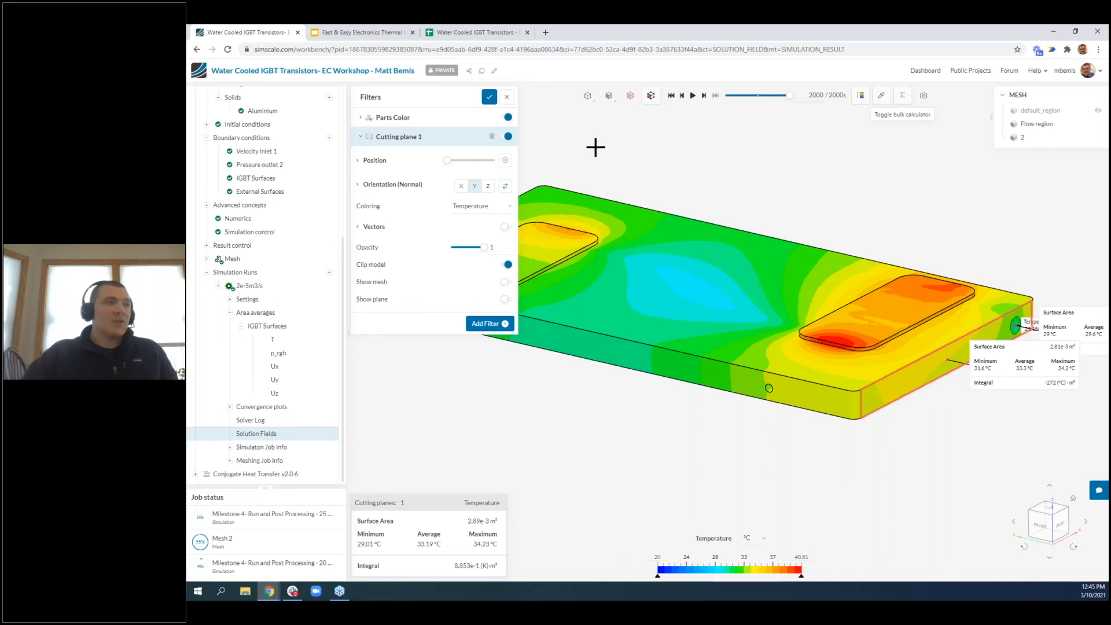
left_click(903, 96)
left_click(819, 168)
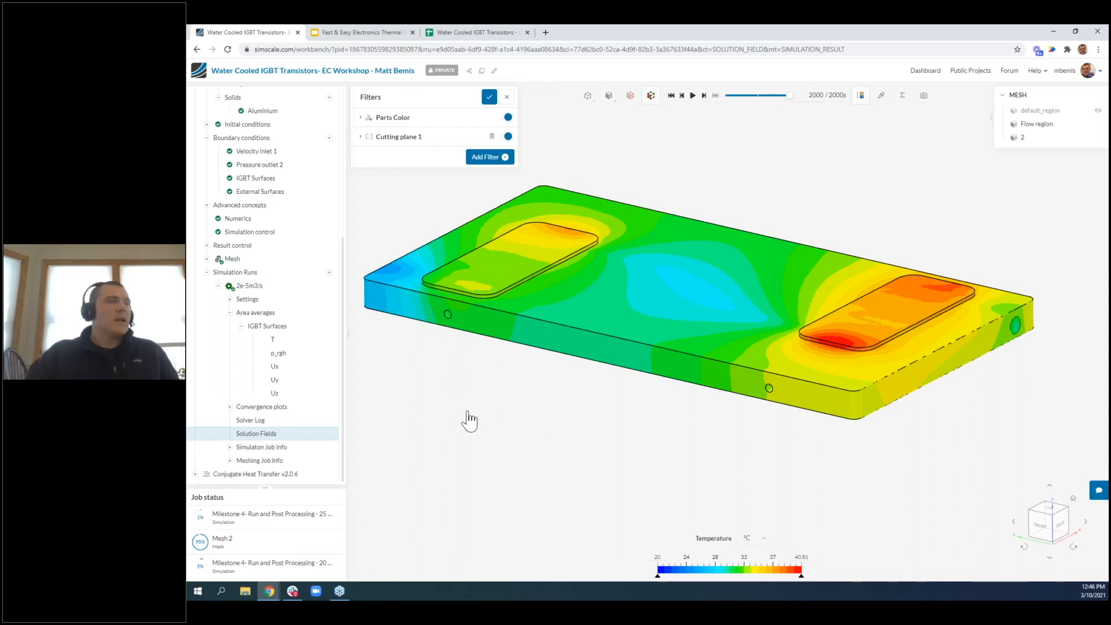
Orient Cutting plane 1 normal to Z and flip its direction to expose the internal cooling channels
left_click(391, 137)
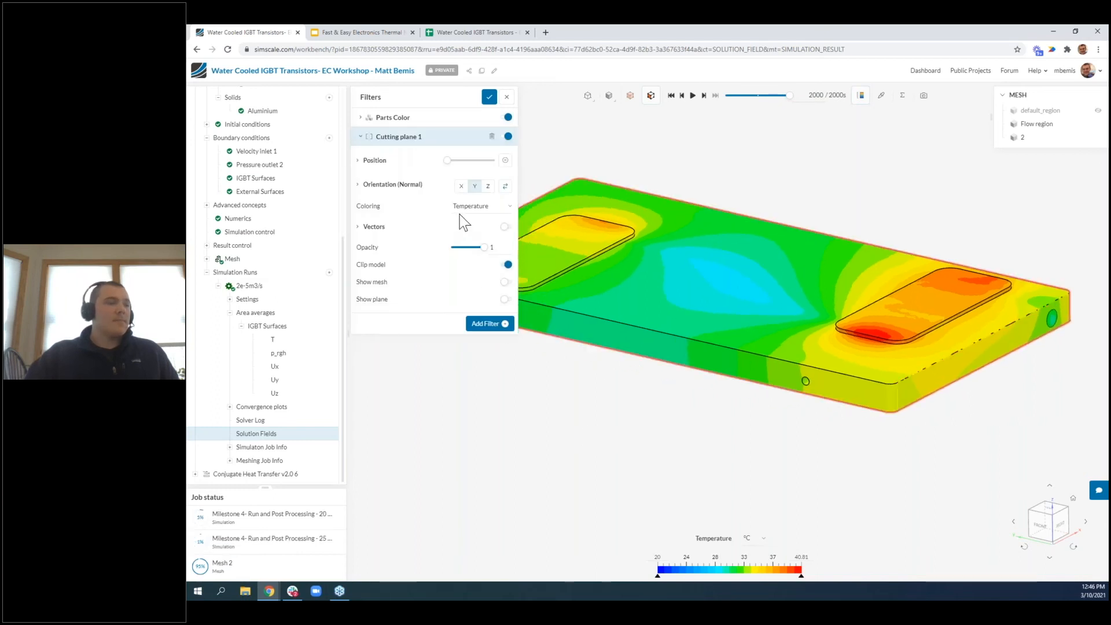
left_click(488, 187)
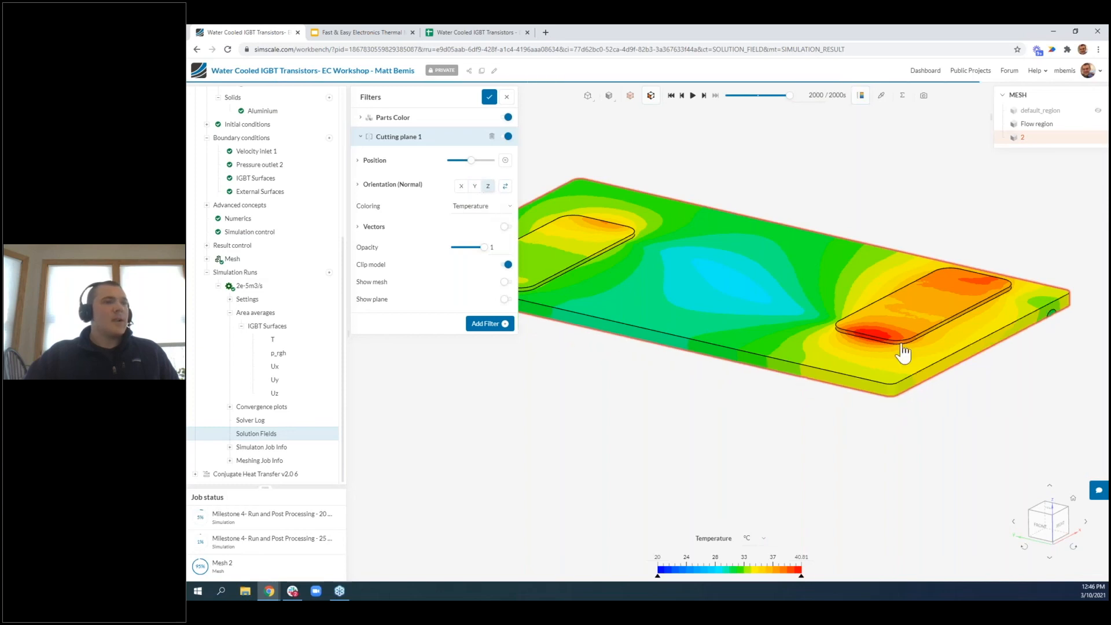
left_click(505, 187)
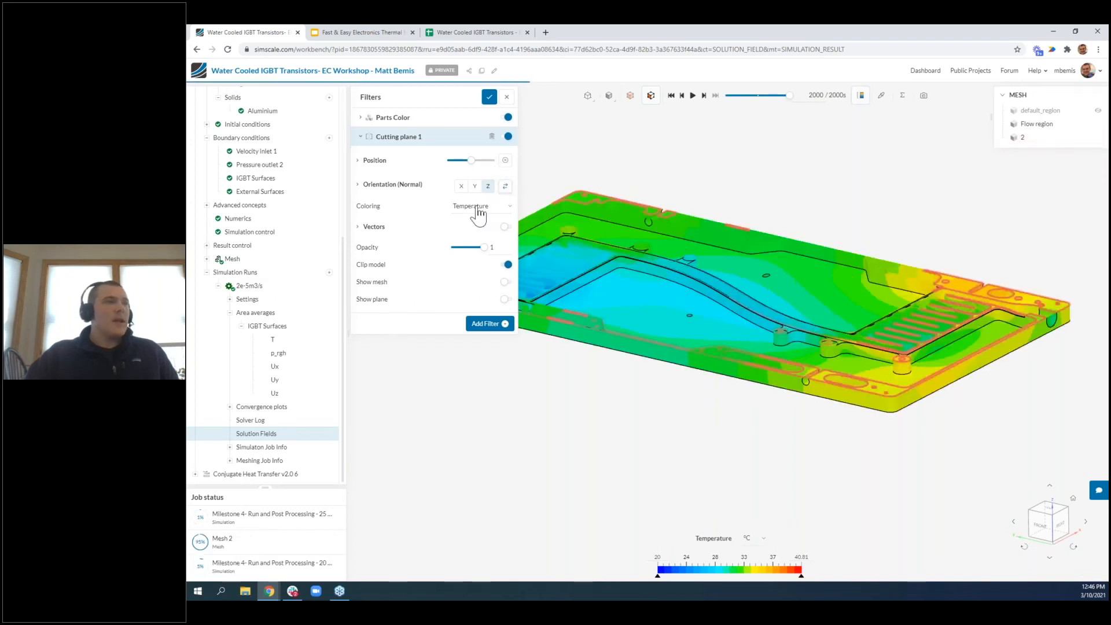
Color Cutting plane 1 by velocity magnitude to show the flow through the cooling channels
left_click(478, 209)
mouse_move(509, 273)
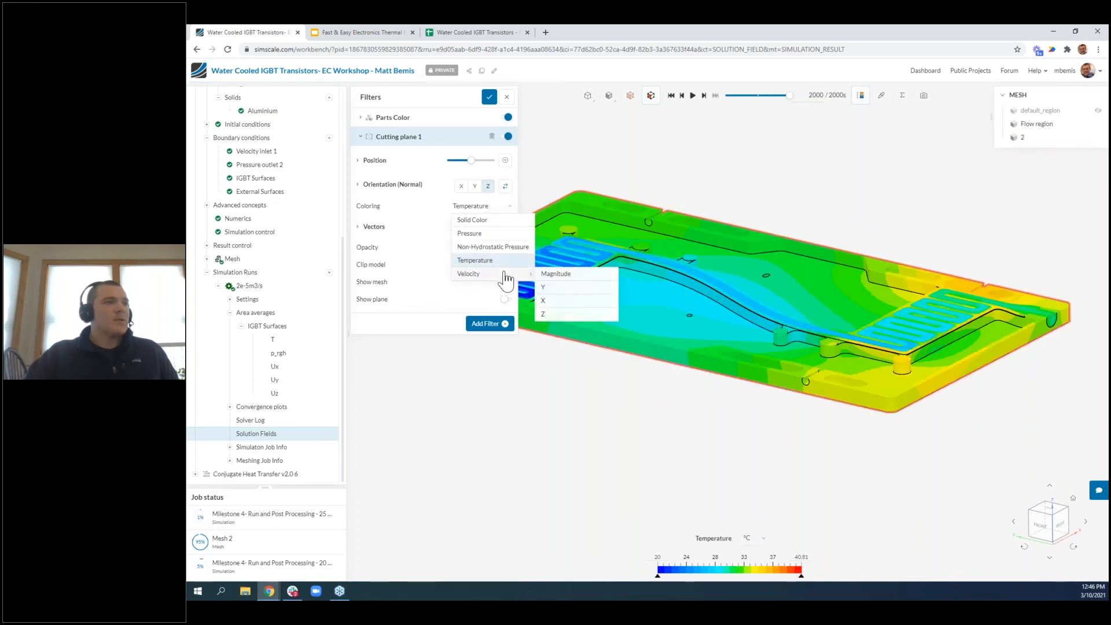
left_click(552, 274)
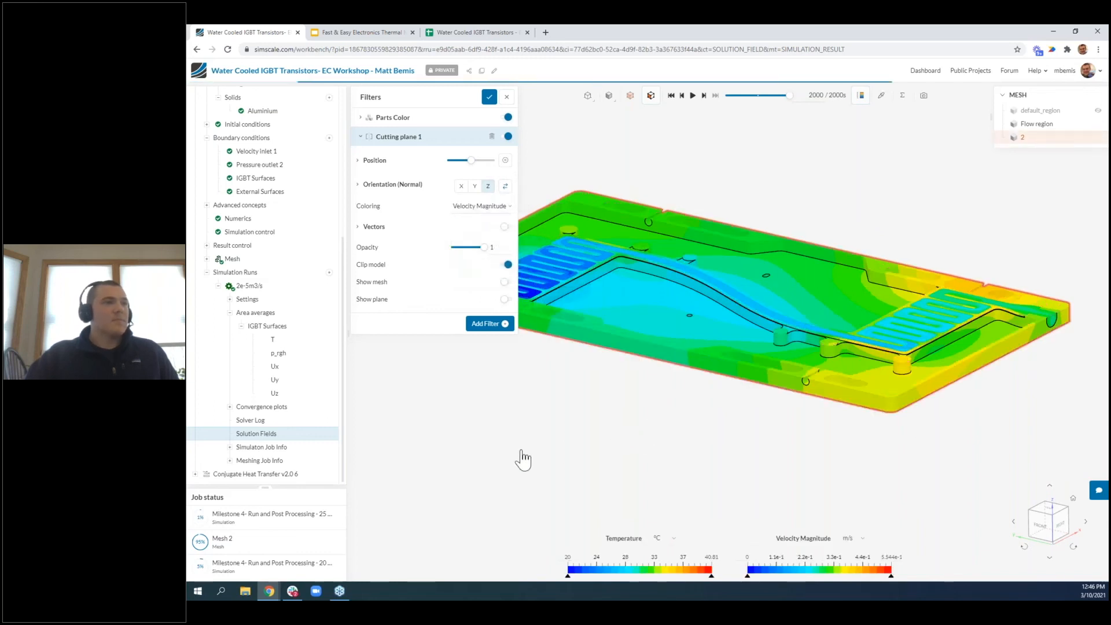
left_click_drag(600, 418, 826, 476)
scroll(825, 476, "down", 2)
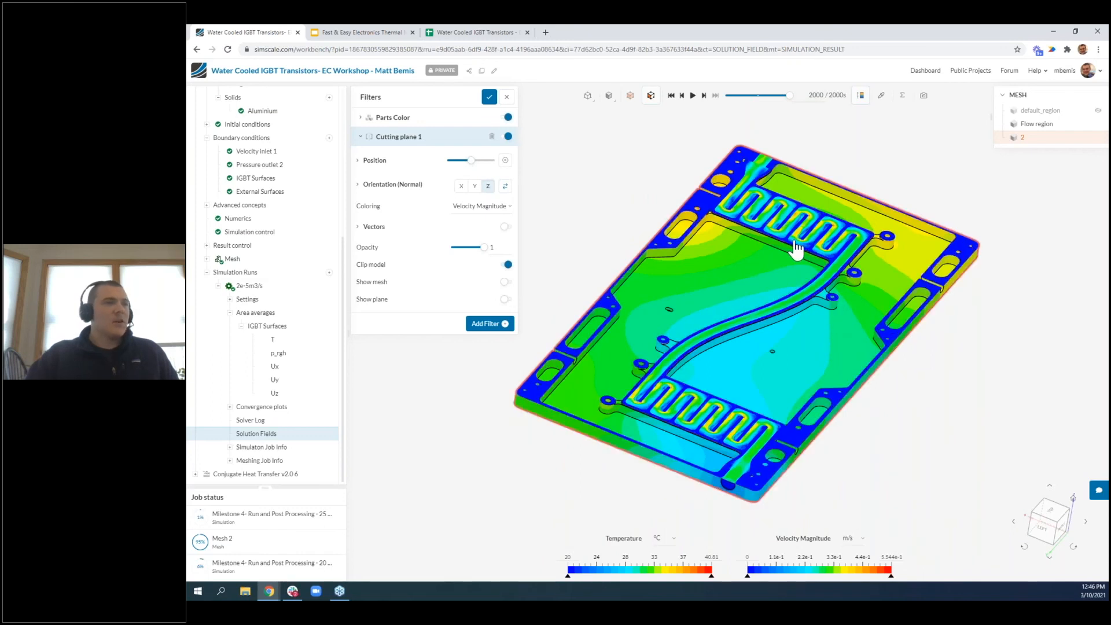
Turn off the Parts Color filter to isolate the velocity cutting plane, expand the plane's settings and display it face-on
left_click(424, 120)
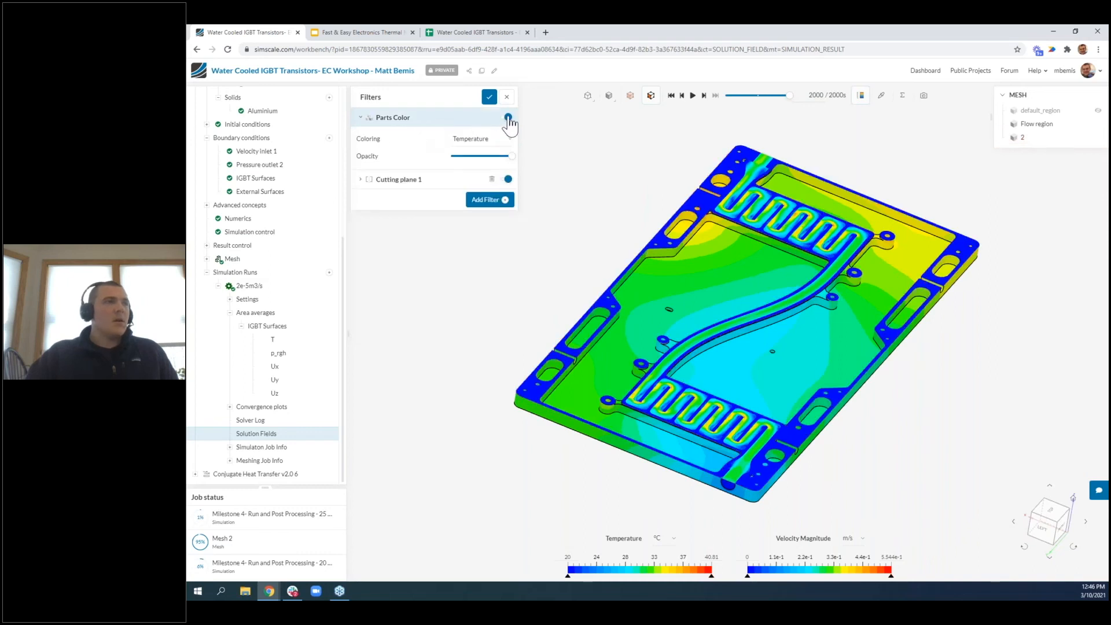
left_click(508, 118)
left_click(468, 121)
left_click(463, 122)
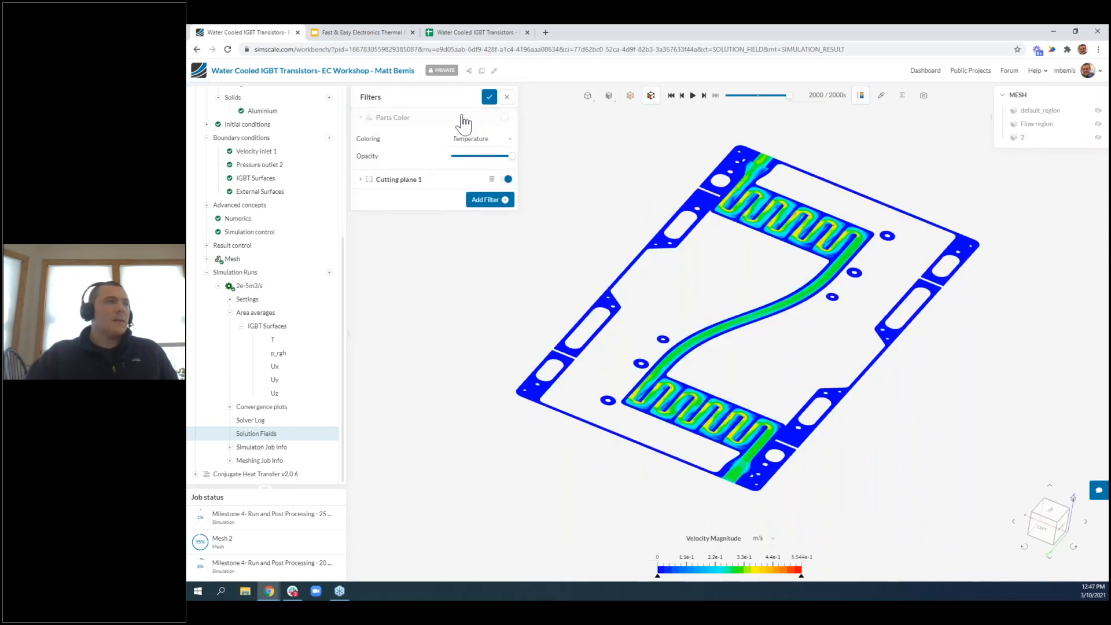
left_click(507, 118)
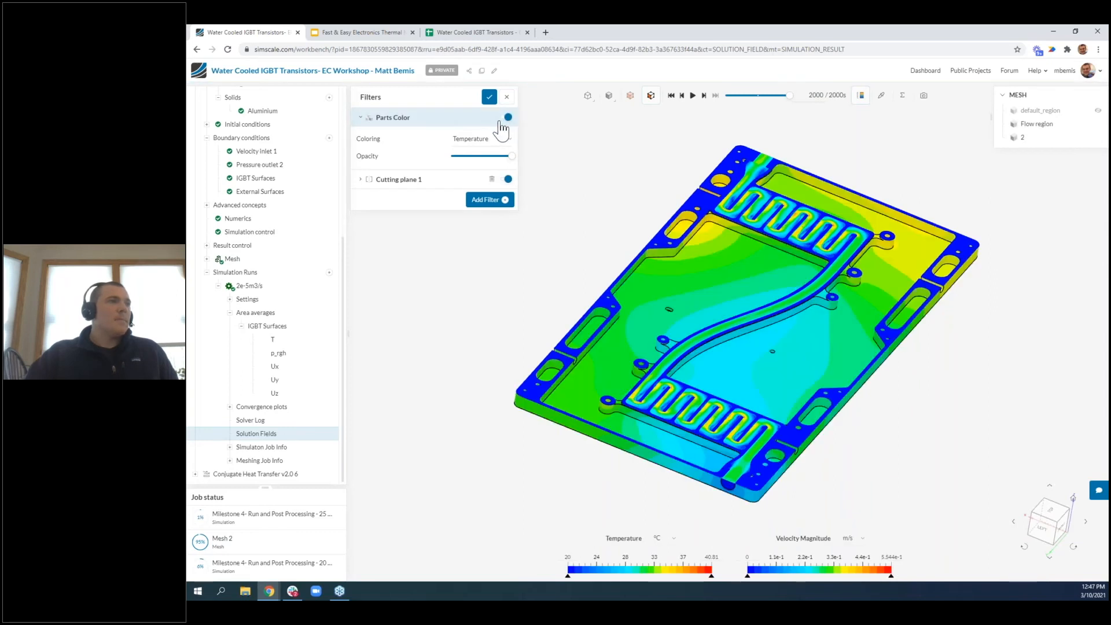
left_click(508, 117)
left_click_drag(530, 295, 559, 391)
left_click_drag(981, 377, 602, 211)
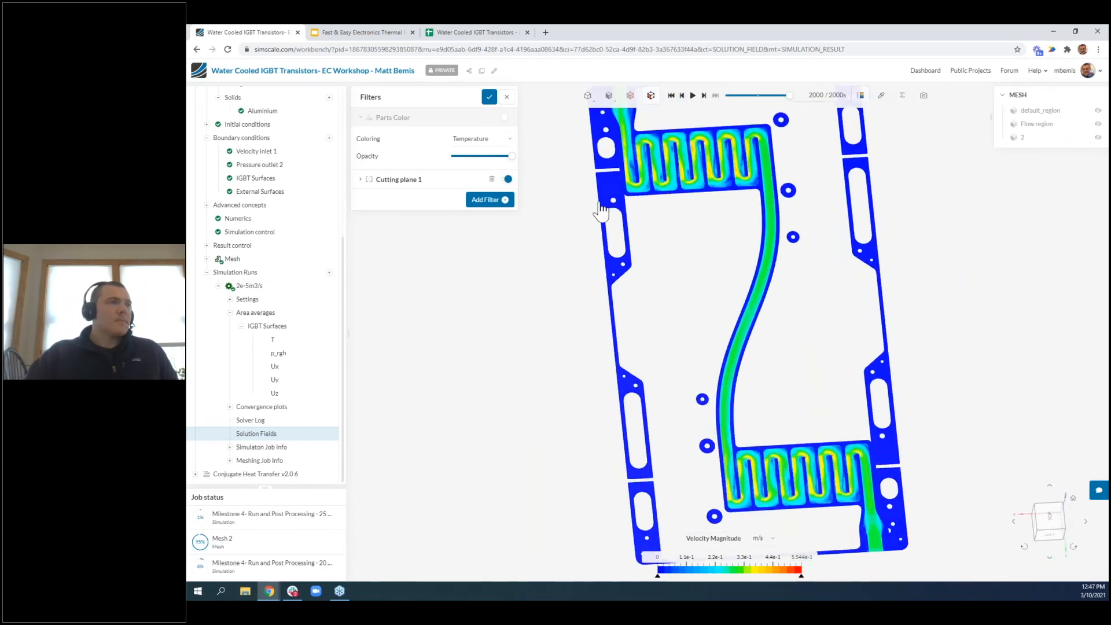
left_click(457, 182)
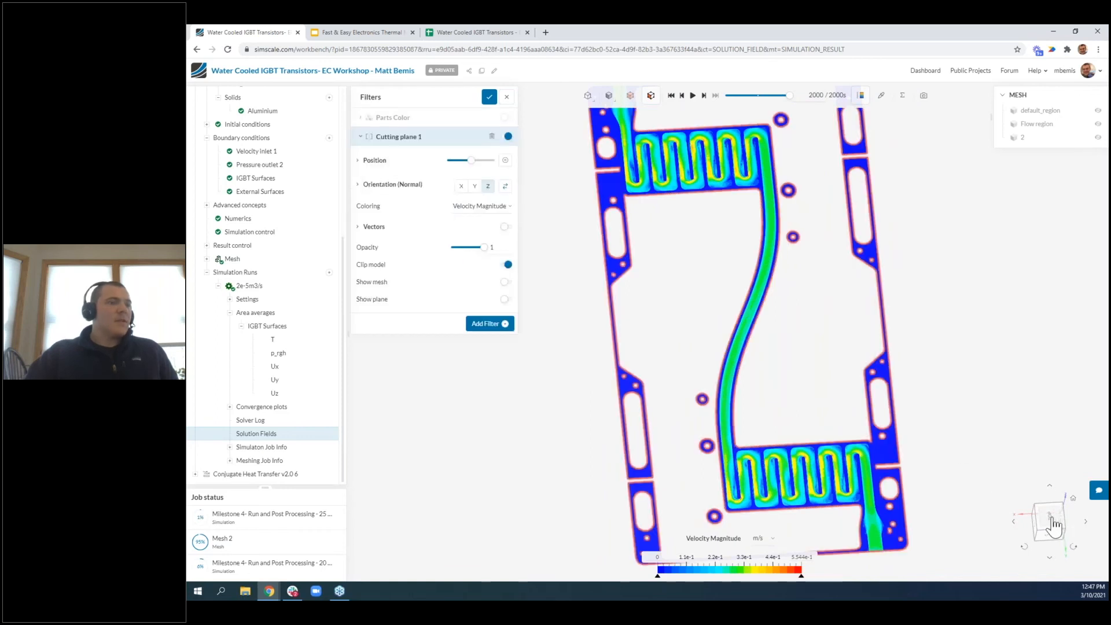
left_click(1052, 520)
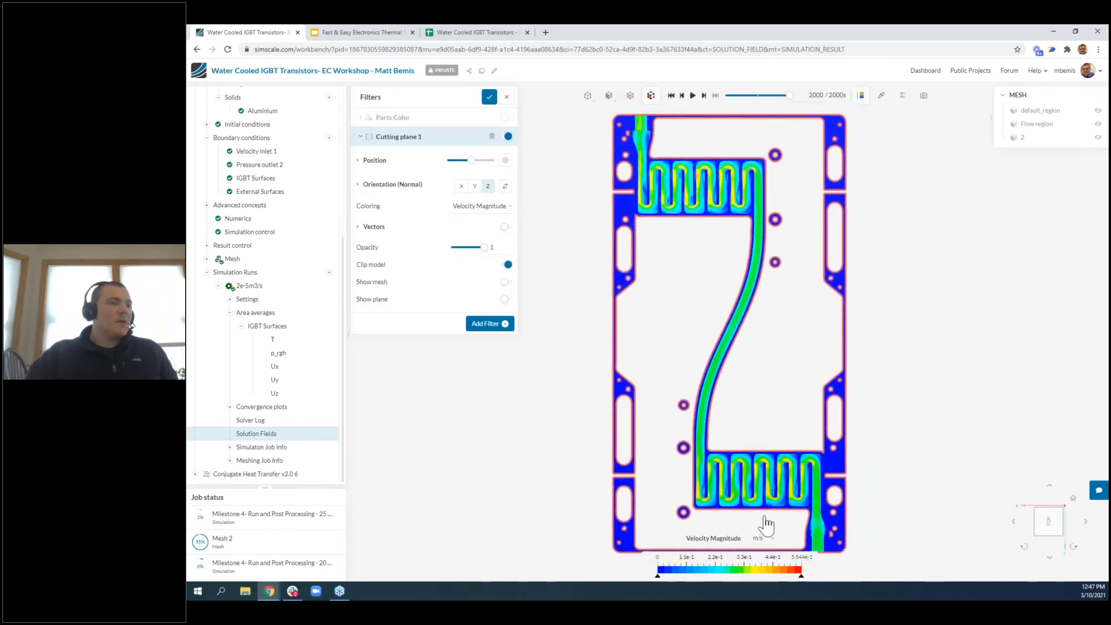
Enable velocity vectors on Cutting plane 1 with the lower serpentine cooling channels in close view
scroll(791, 499, "up", 2)
right_click_drag(788, 493, 798, 490)
scroll(838, 490, "up", 1)
scroll(840, 489, "up", 5)
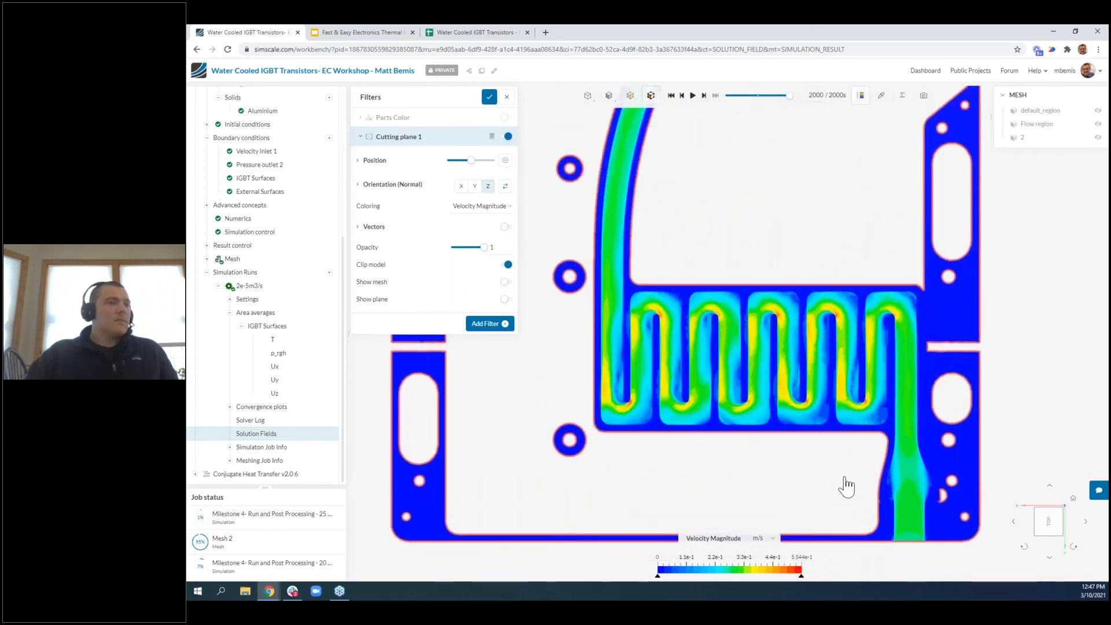
scroll(898, 341, "down", 1)
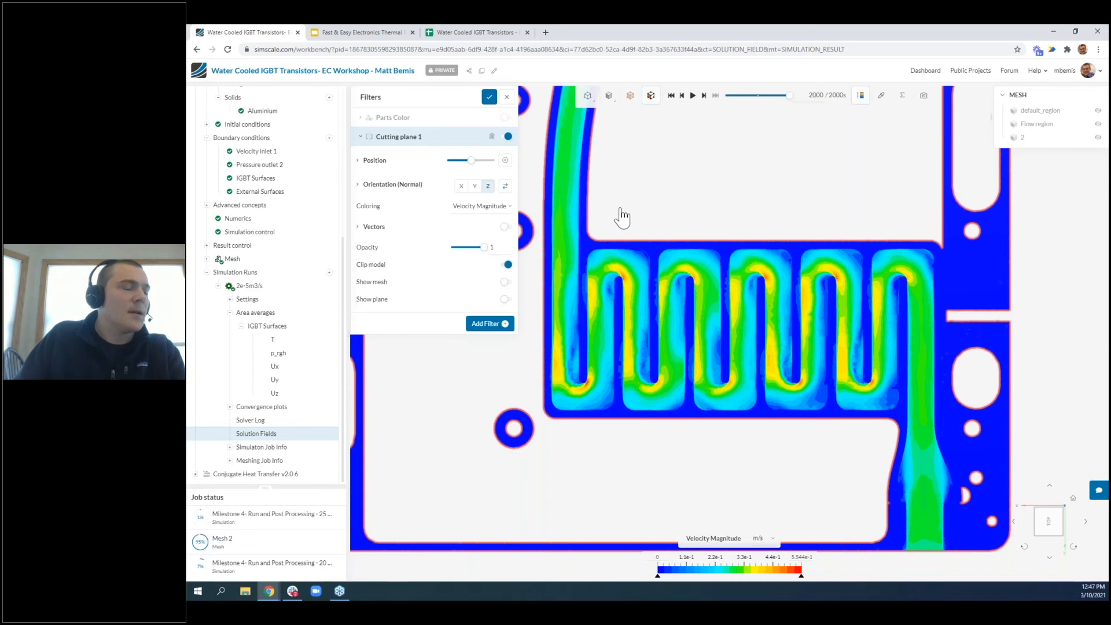
left_click(506, 228)
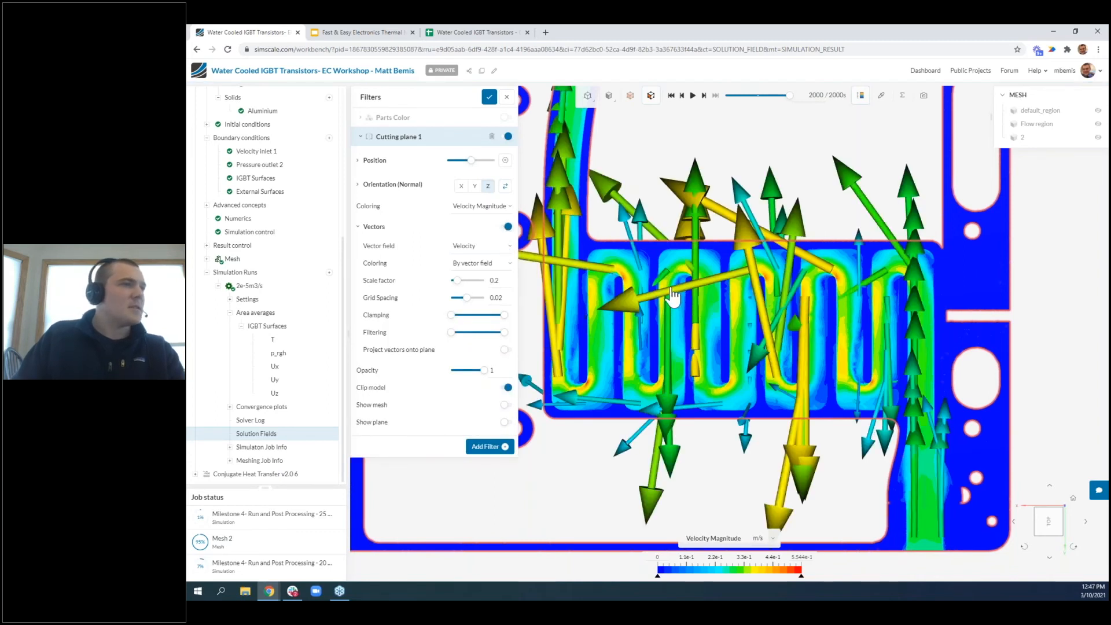
Set the opacity of Cutting plane 1 to 0.4 so the velocity vectors stand out
scroll(666, 298, "down", 1)
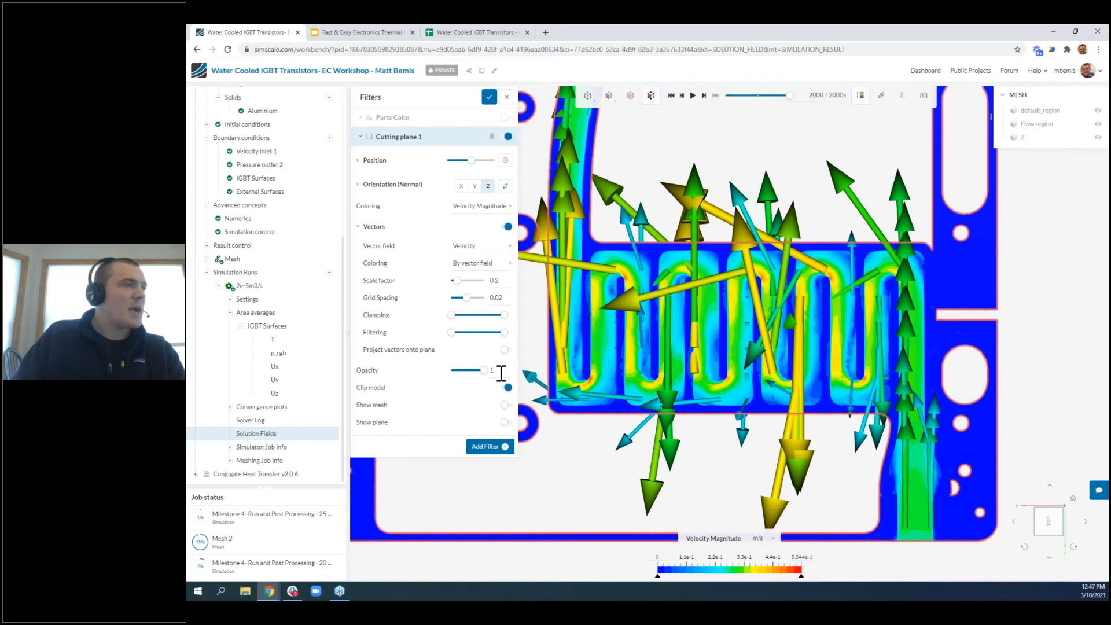
left_click_drag(484, 371, 471, 371)
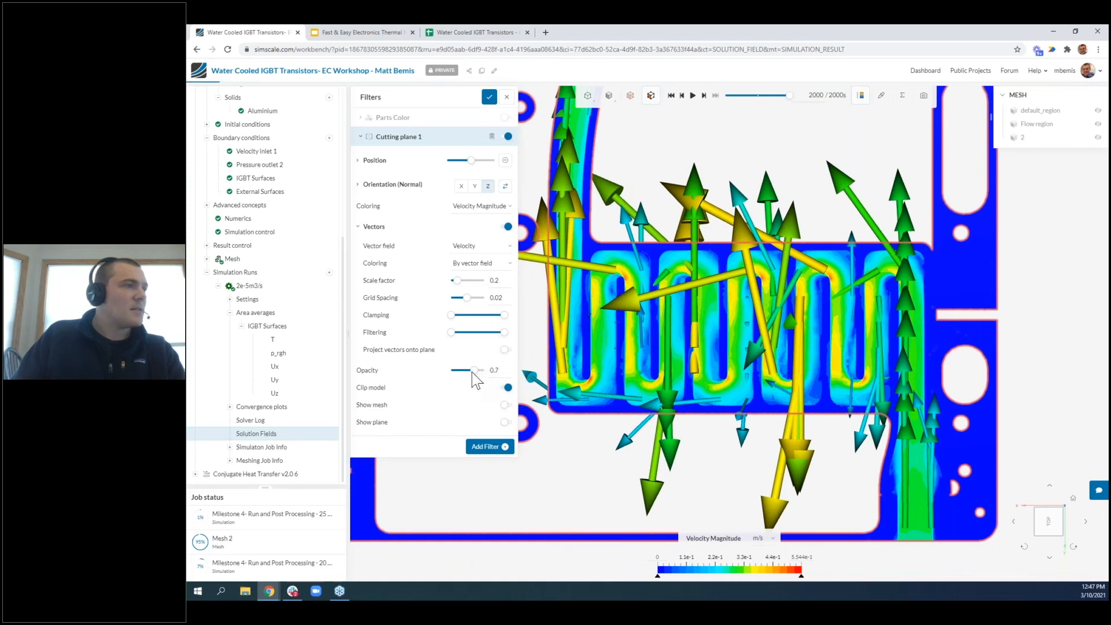
double_click(507, 370)
type(".4")
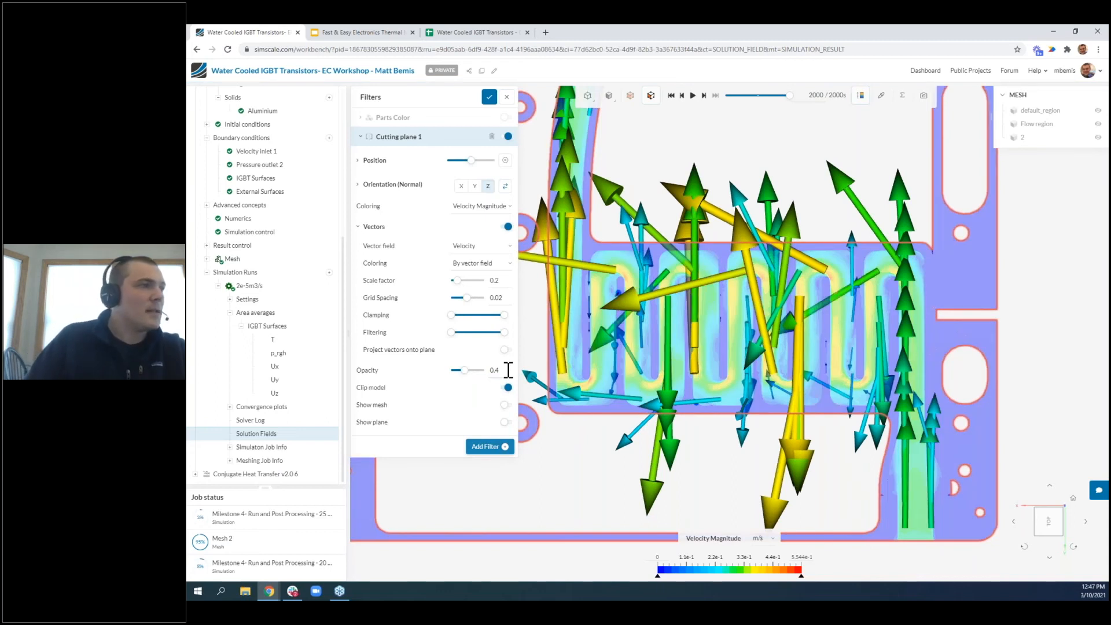
Set the scale factor of the velocity vectors to 0.05
double_click(497, 280)
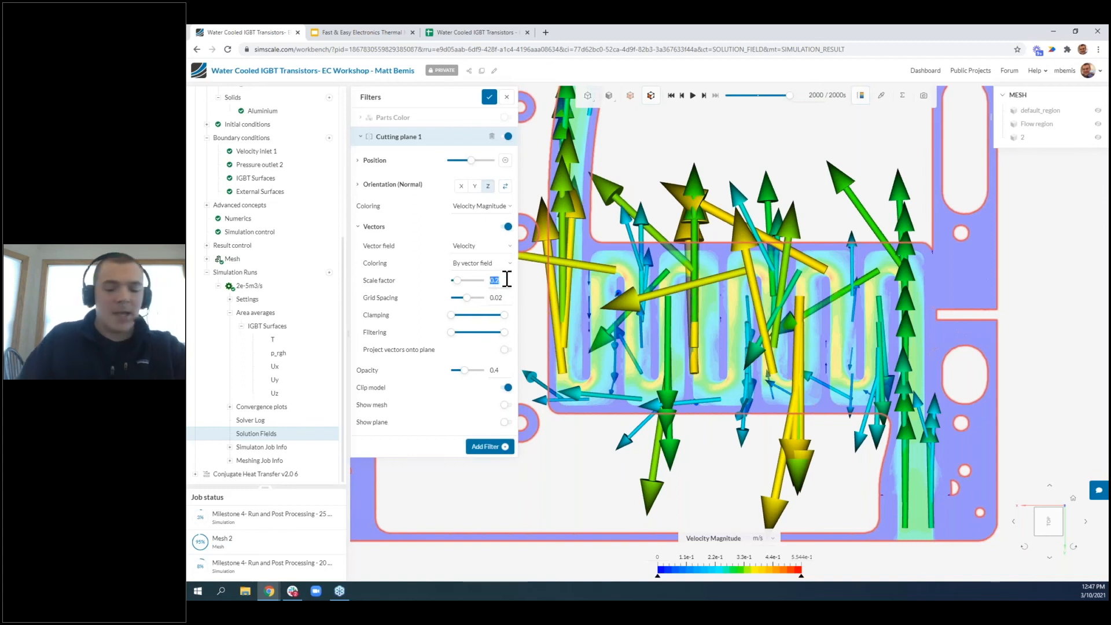
type(".05")
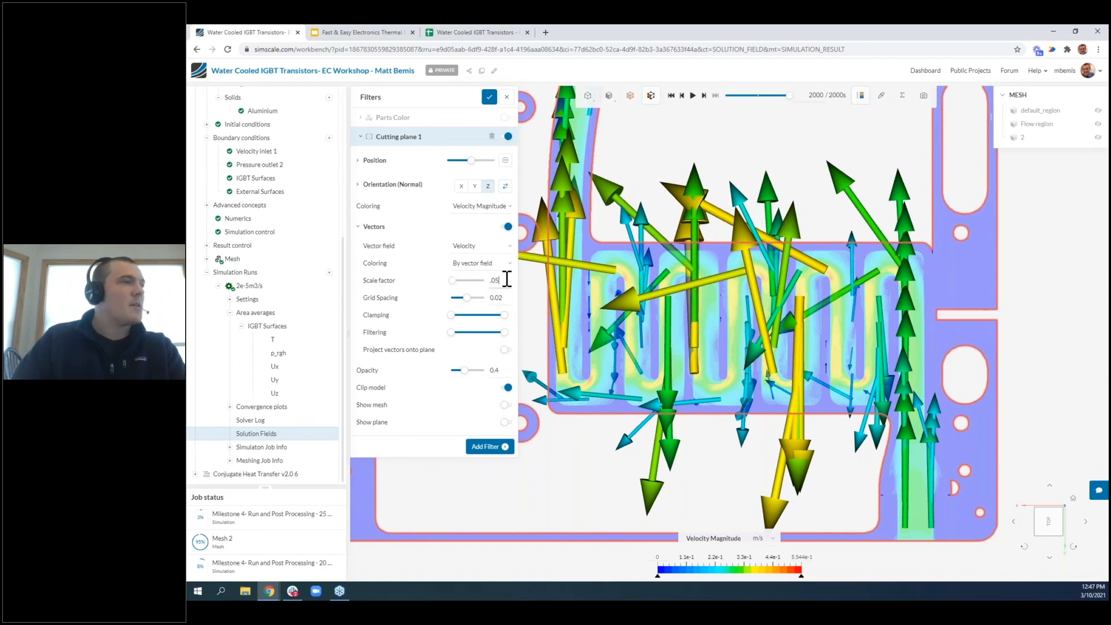
key("Return")
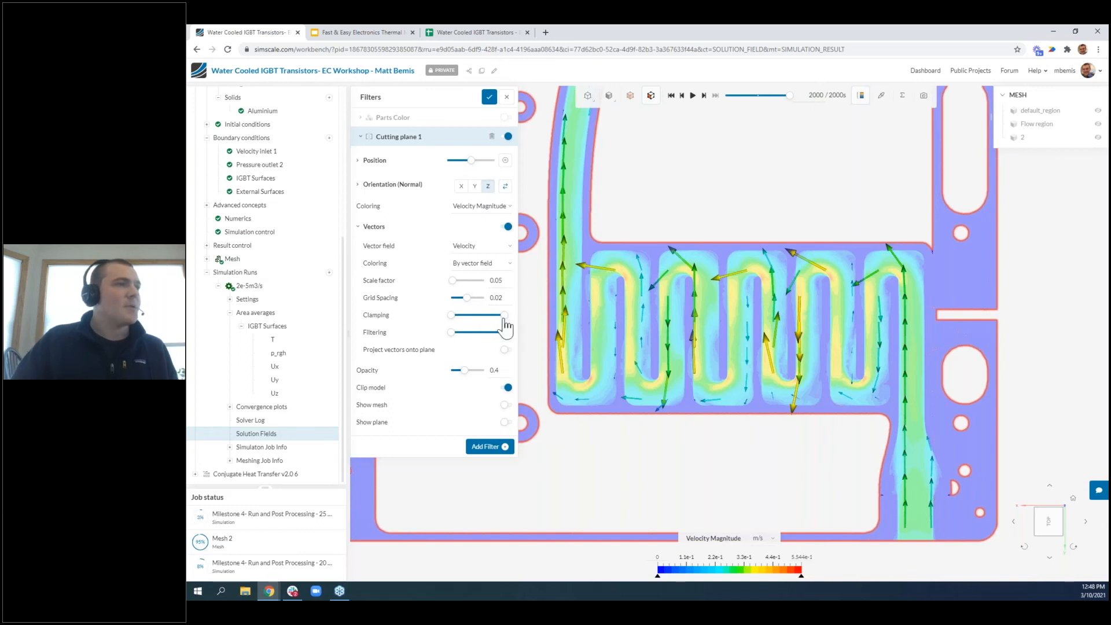
Raise the lower clamping limit of the velocity vectors to about the middle of its range
left_click_drag(455, 316, 476, 320)
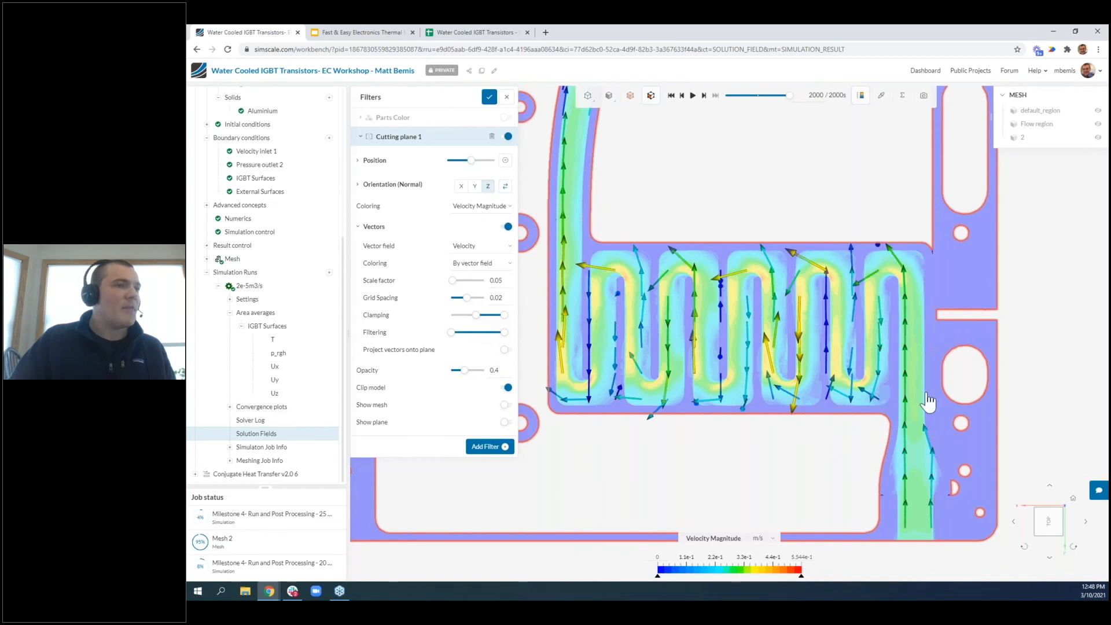
scroll(913, 414, "up", 1)
scroll(913, 413, "up", 3)
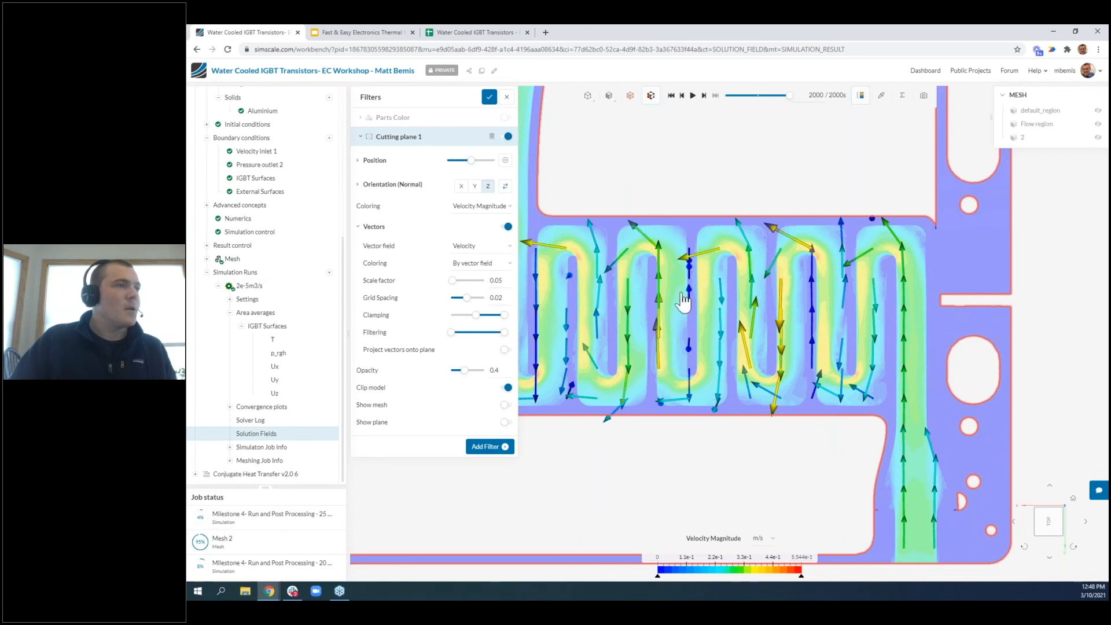
Try a vector scale factor of 0.1, and reduce it to 0.01
double_click(504, 282)
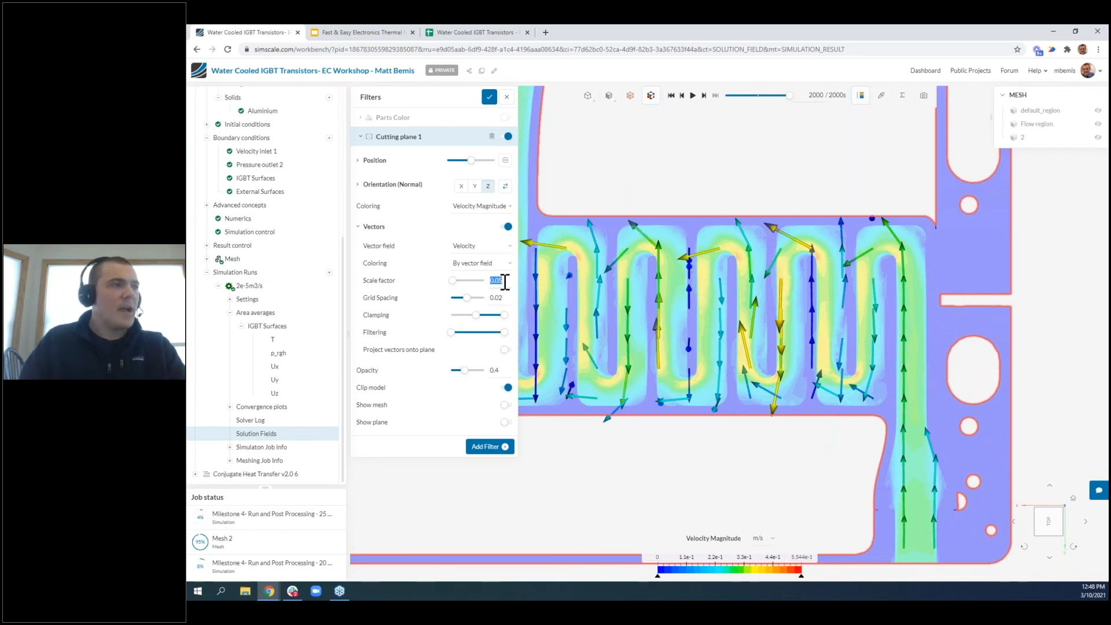
key("BackSpace")
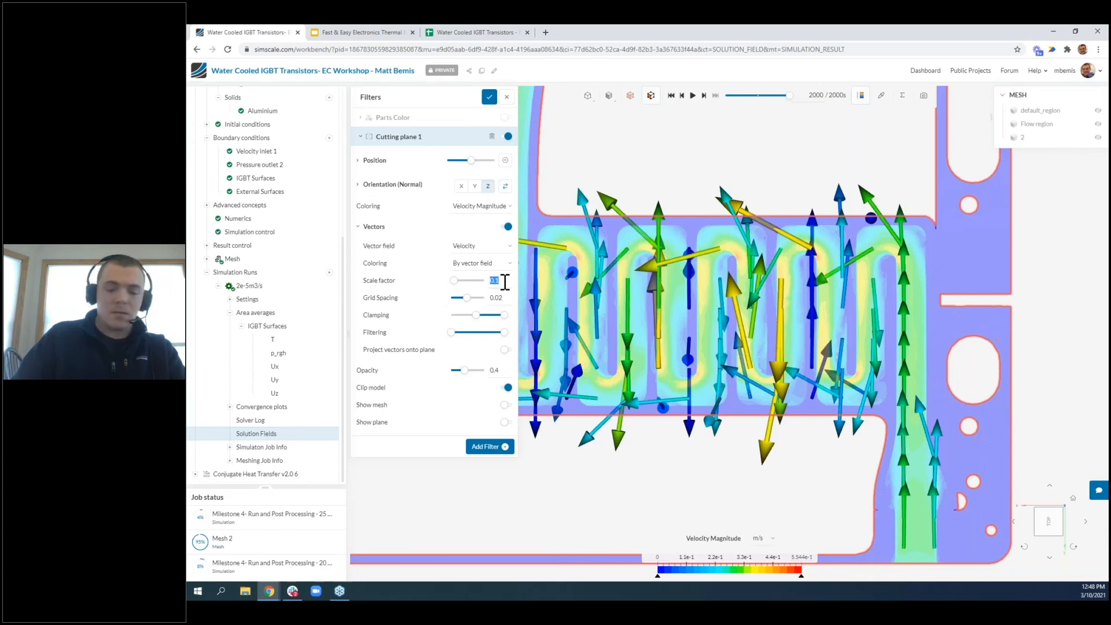
key("Return")
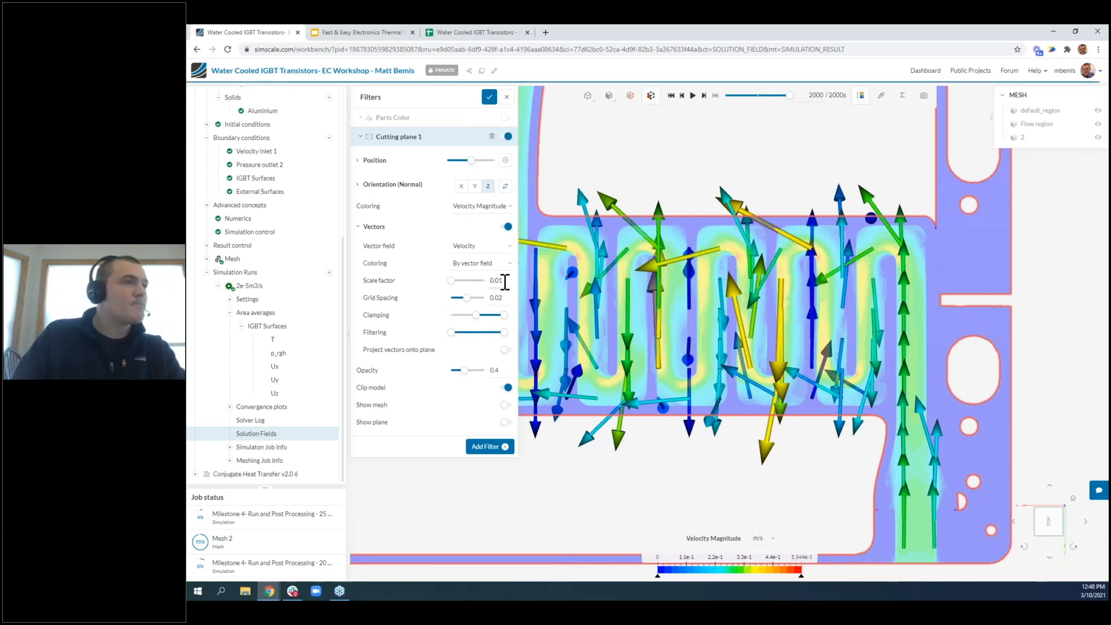
scroll(848, 410, "up", 5)
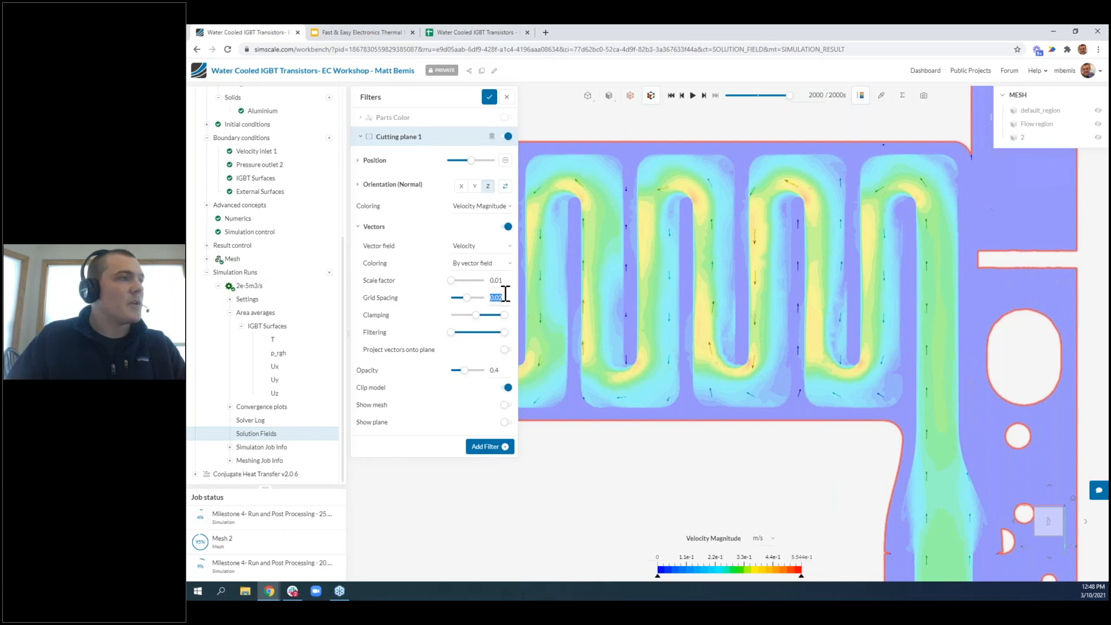
Refine the vectors' grid spacing, trying 0.01 and 0.001 before settling on 2.5e-3
type(".01")
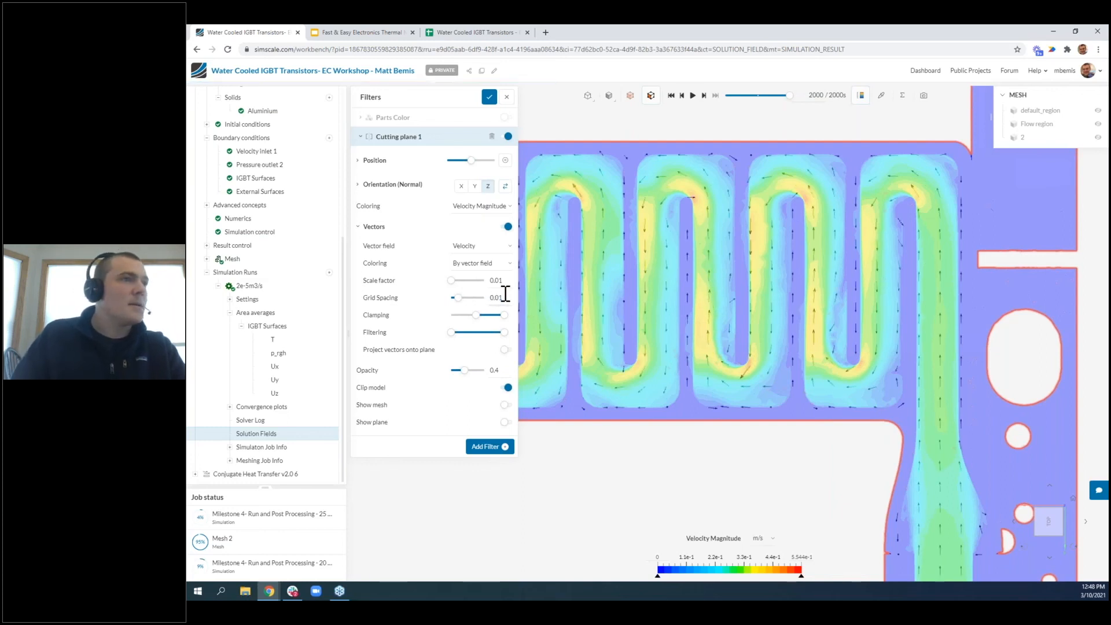
double_click(506, 294)
left_click(505, 294)
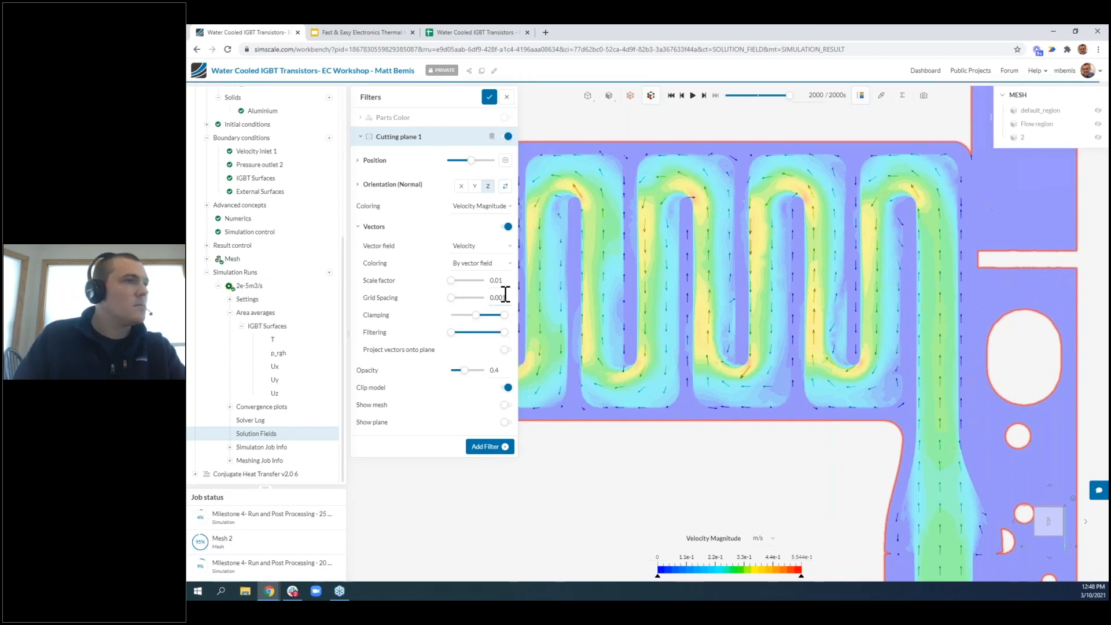
double_click(505, 296)
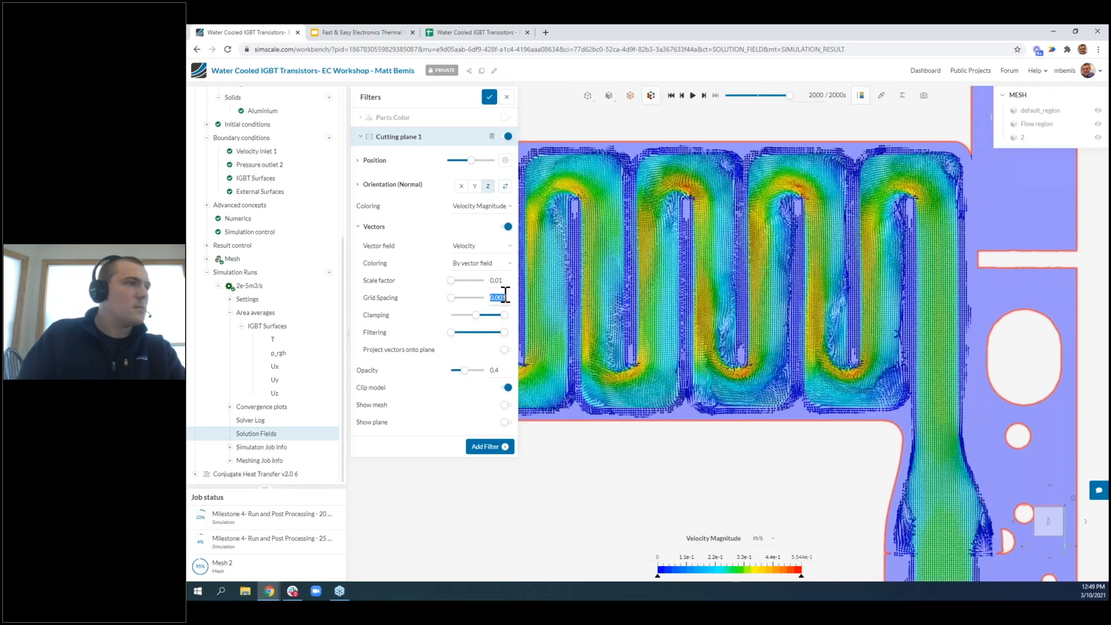
left_click(505, 295)
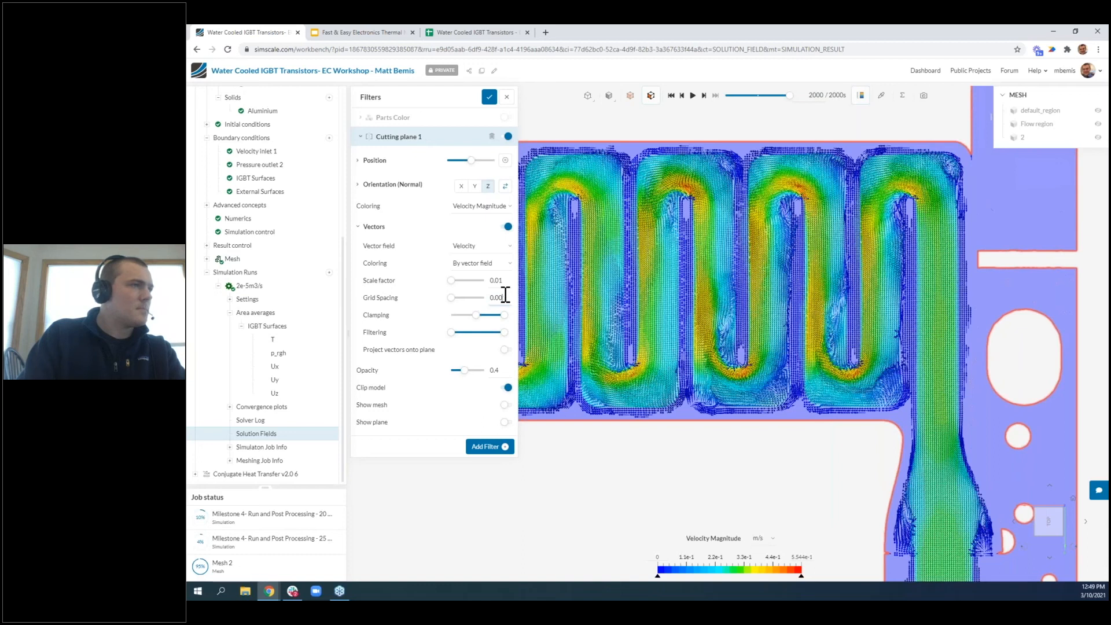
type("5e-3")
key("Return")
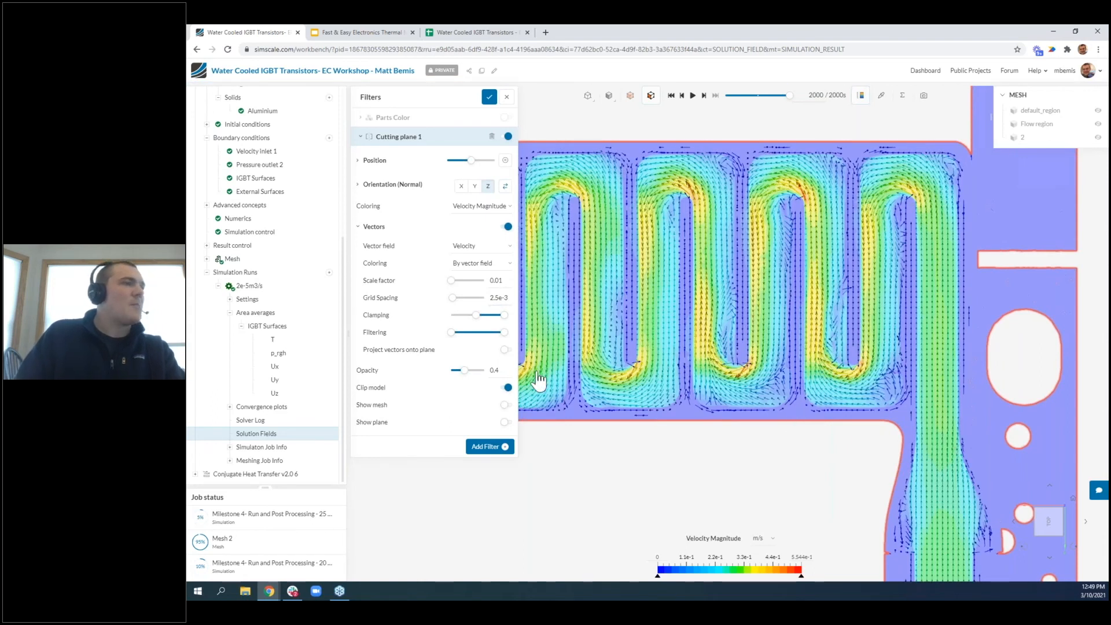
left_click(508, 298)
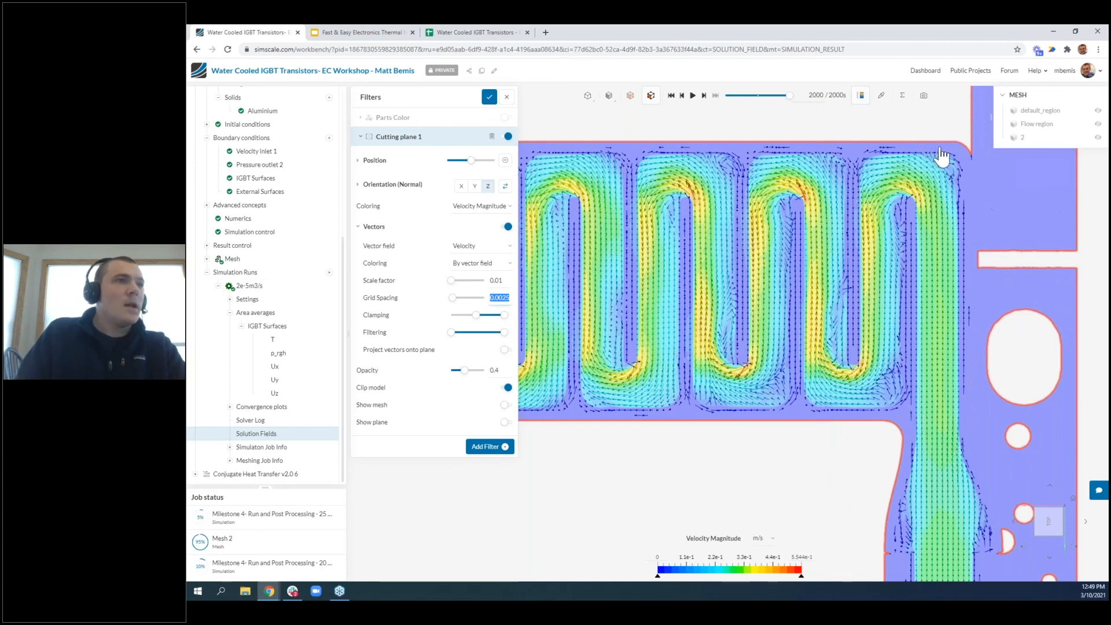
Examine the velocity vectors around the serpentine channel bends for flow separation and recirculation
scroll(925, 174, "up", 5)
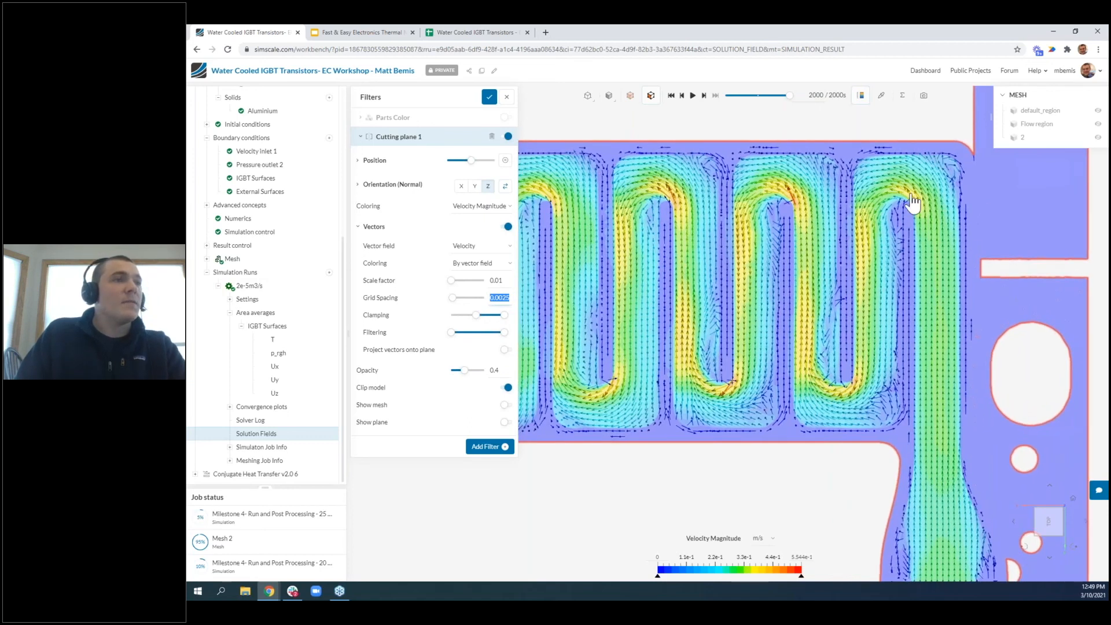
scroll(893, 214, "up", 3)
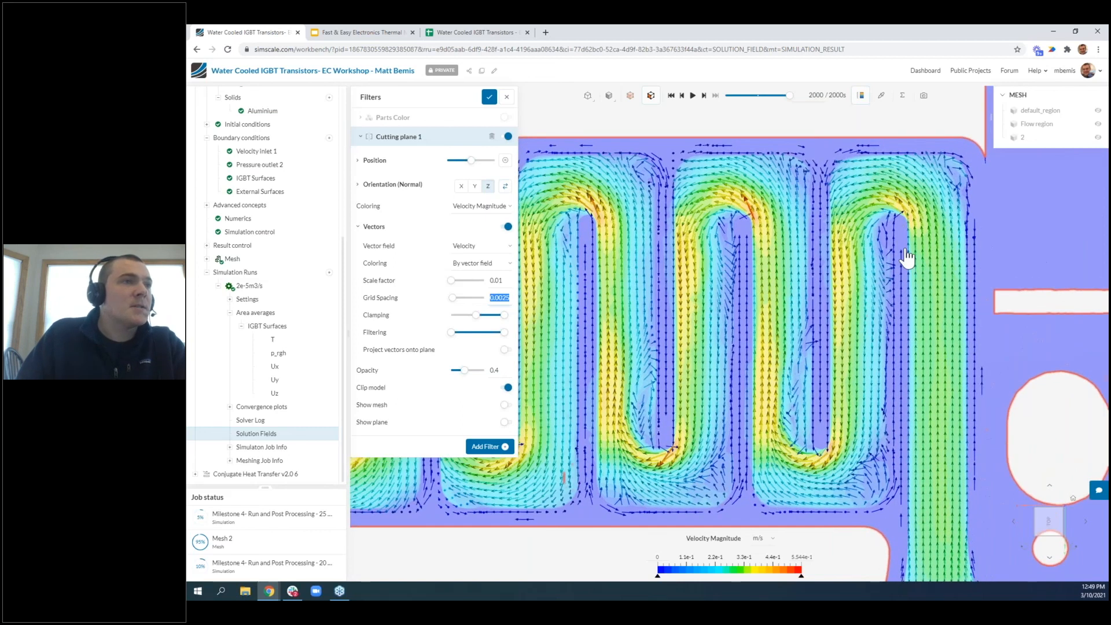
scroll(926, 238, "up", 2)
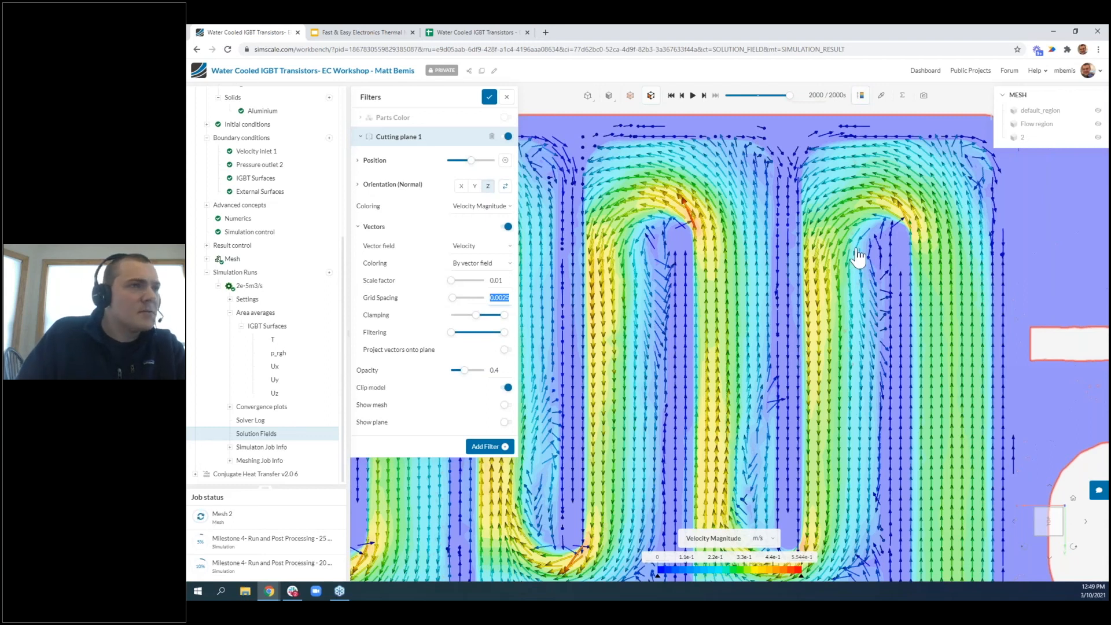
scroll(858, 256, "up", 1)
scroll(859, 256, "up", 3)
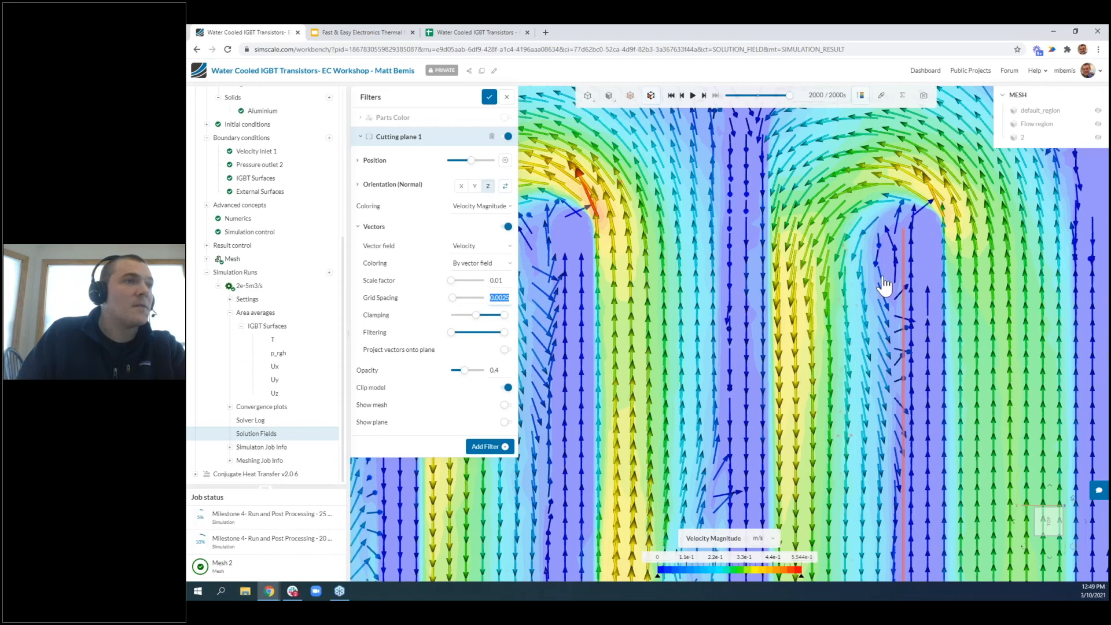
scroll(884, 285, "down", 3)
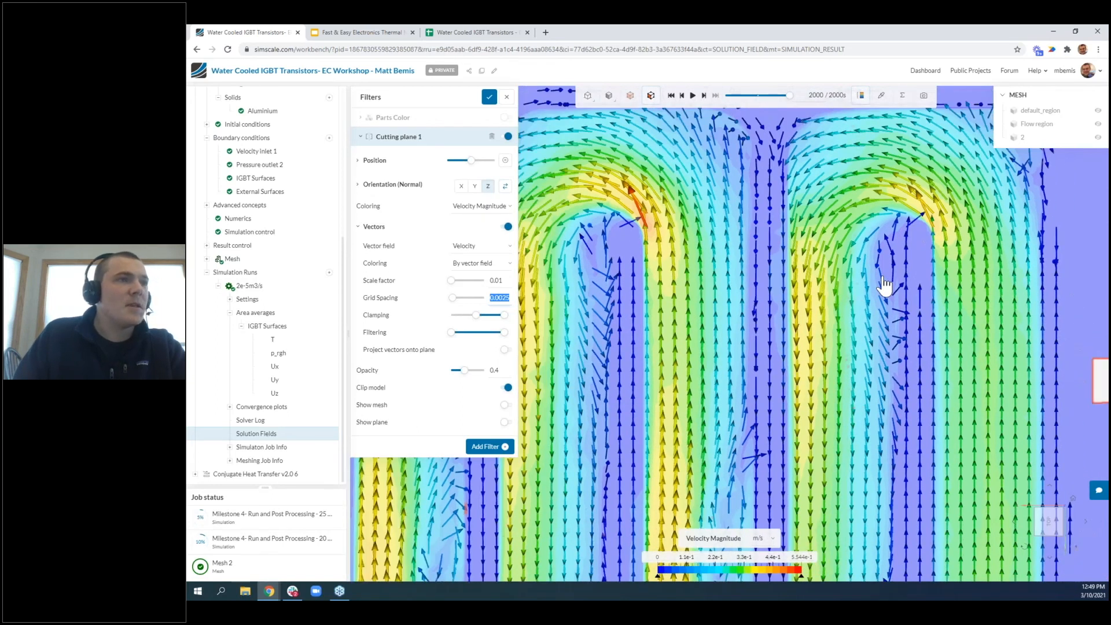
scroll(884, 285, "up", 1)
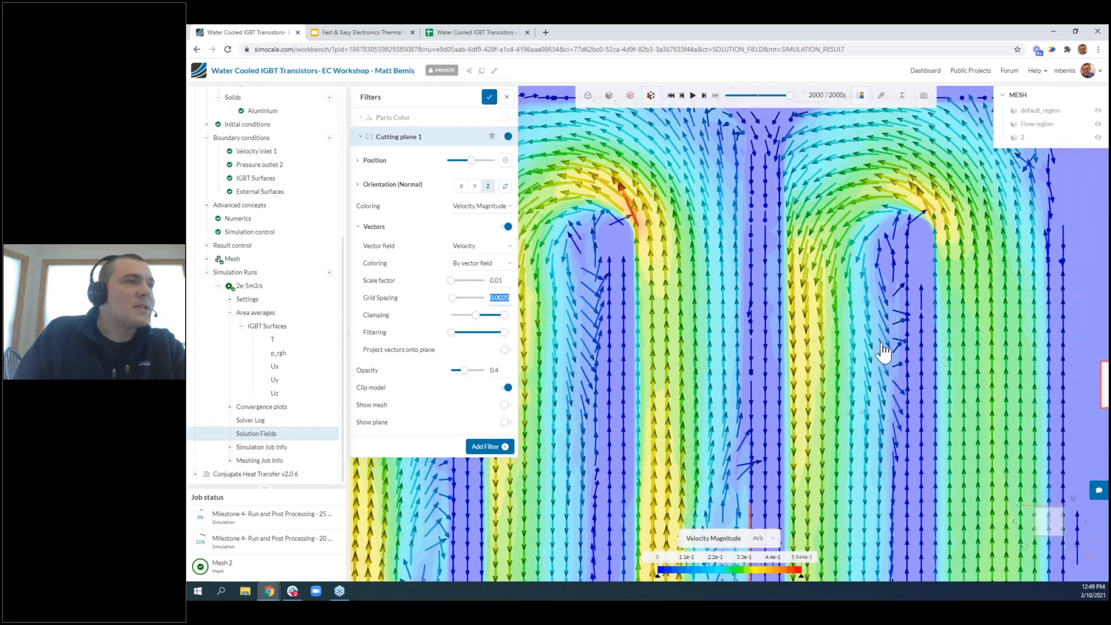
scroll(883, 350, "up", 3)
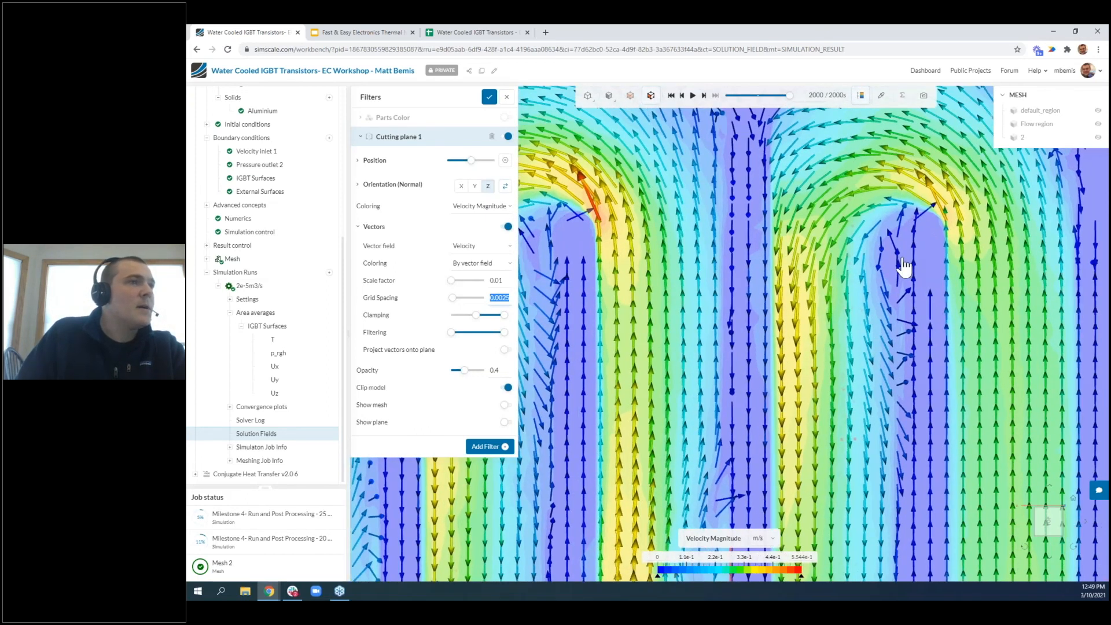
scroll(903, 266, "down", 2)
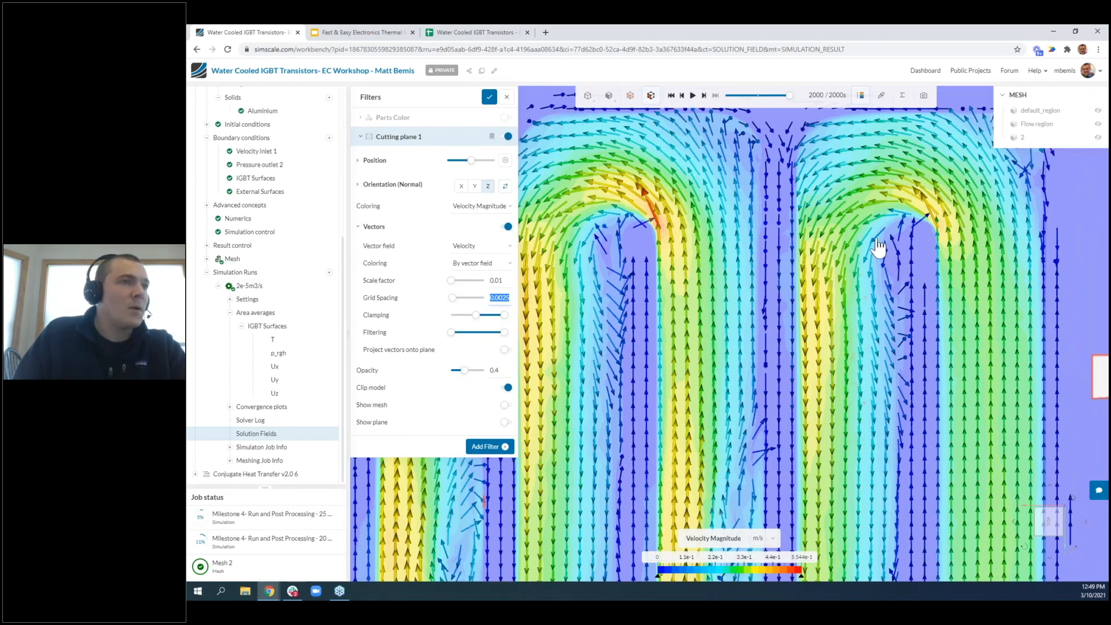
Set the scale factor of the velocity vectors to 0.005
left_click(506, 281)
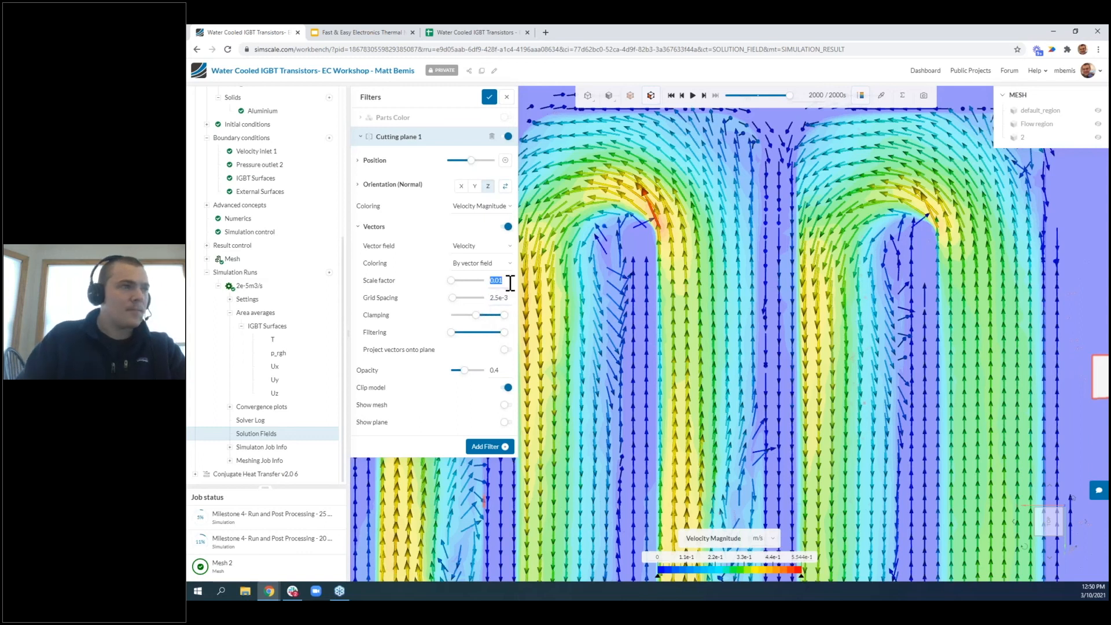
left_click(509, 282)
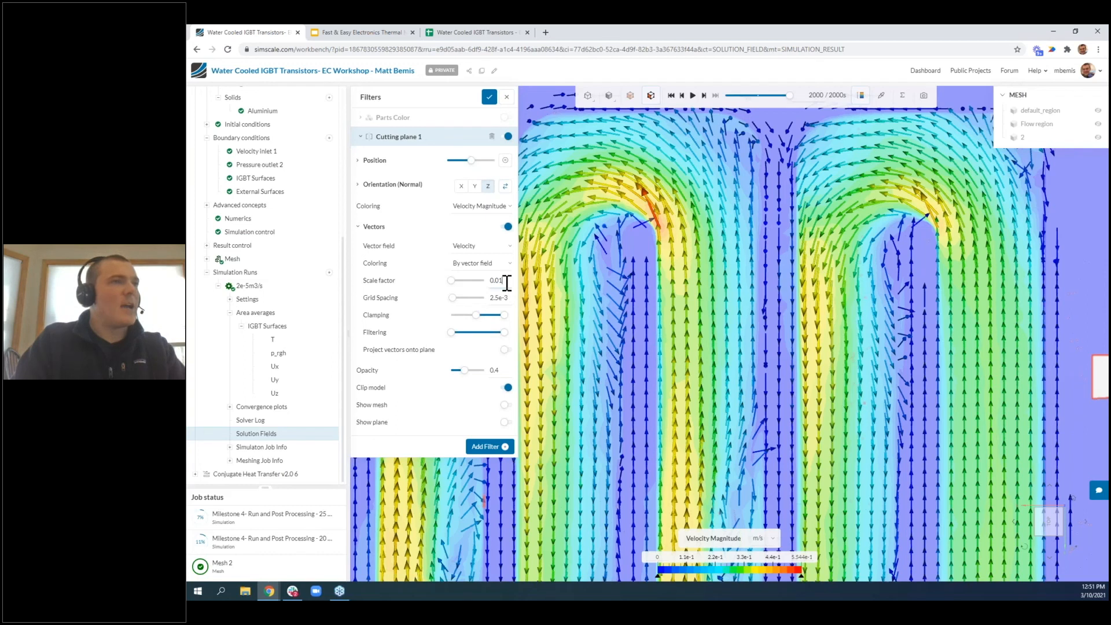
type("05")
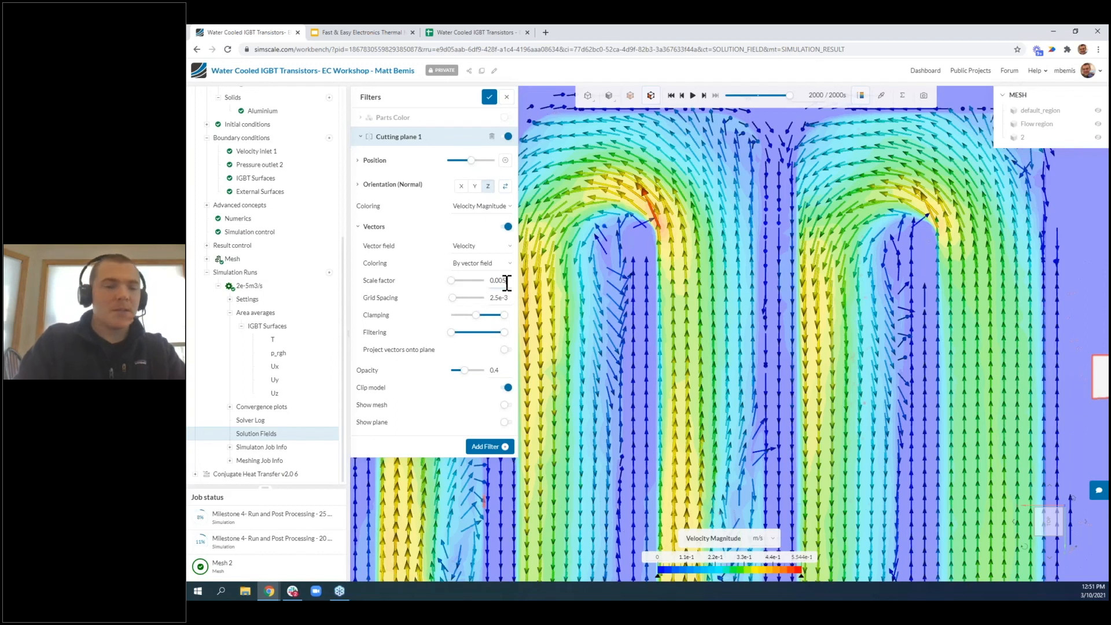
key("Return")
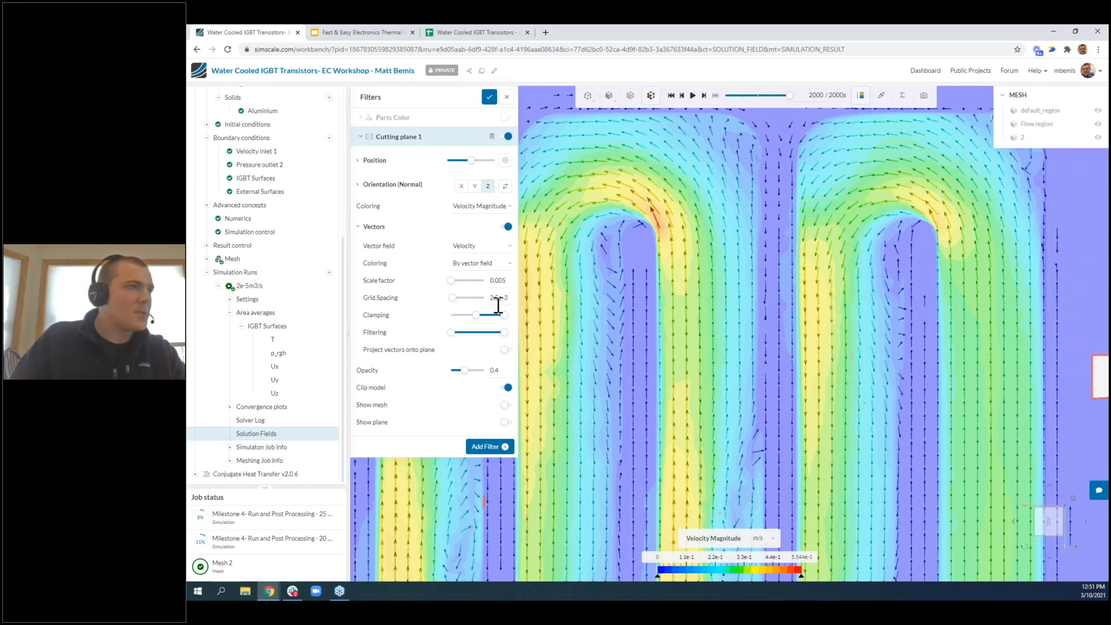
Set the grid spacing of the velocity vectors to 0.002
double_click(499, 301)
left_click(506, 303)
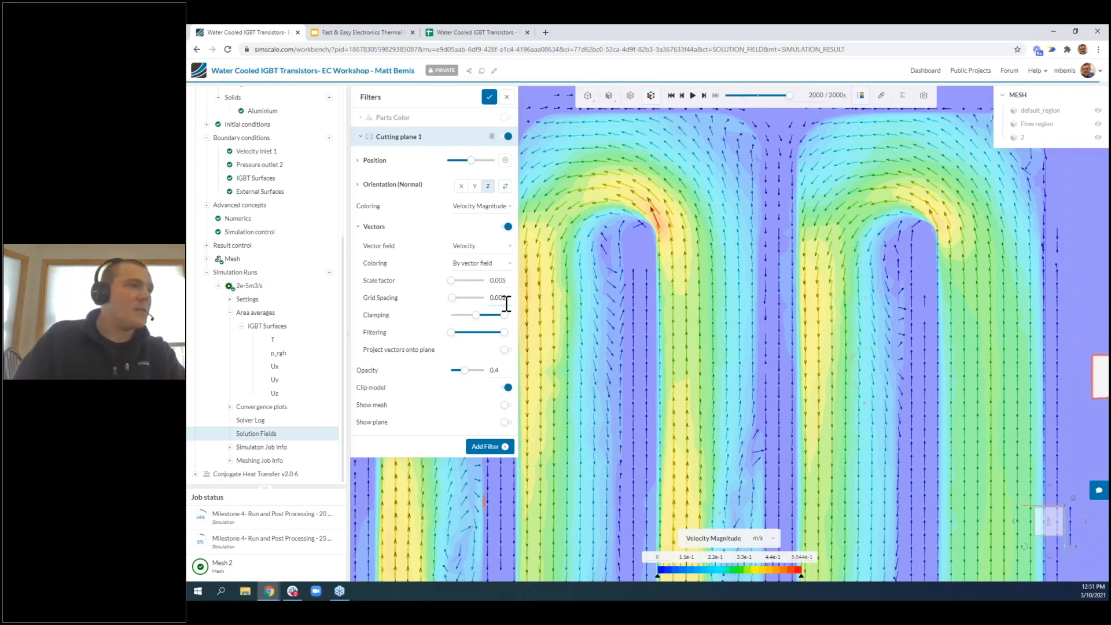
double_click(506, 297)
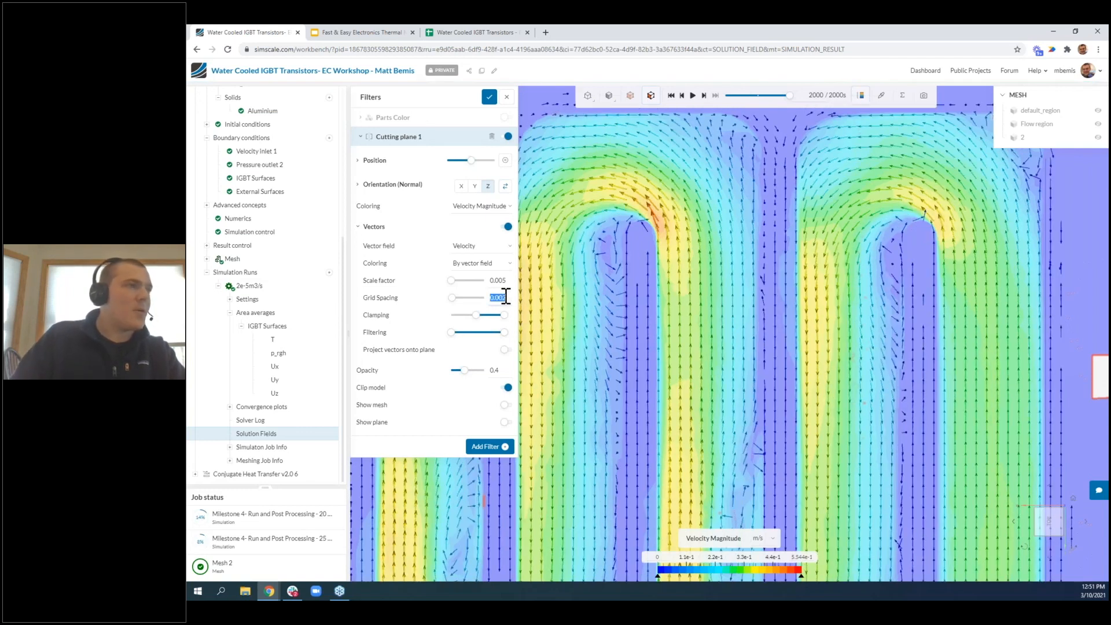
Set the grid spacing of the velocity vectors to 0.001
type("0.001")
key("Return")
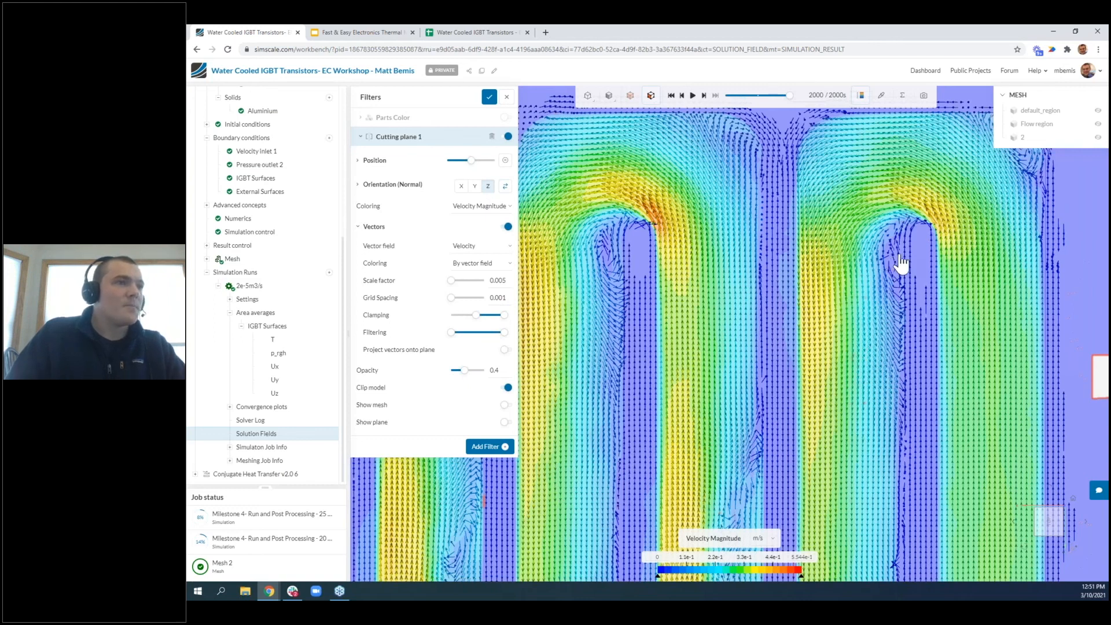
Inspect the denser velocity vectors just behind the inner wall of the channel bend for flow separation and recirculation
scroll(899, 256, "up", 1)
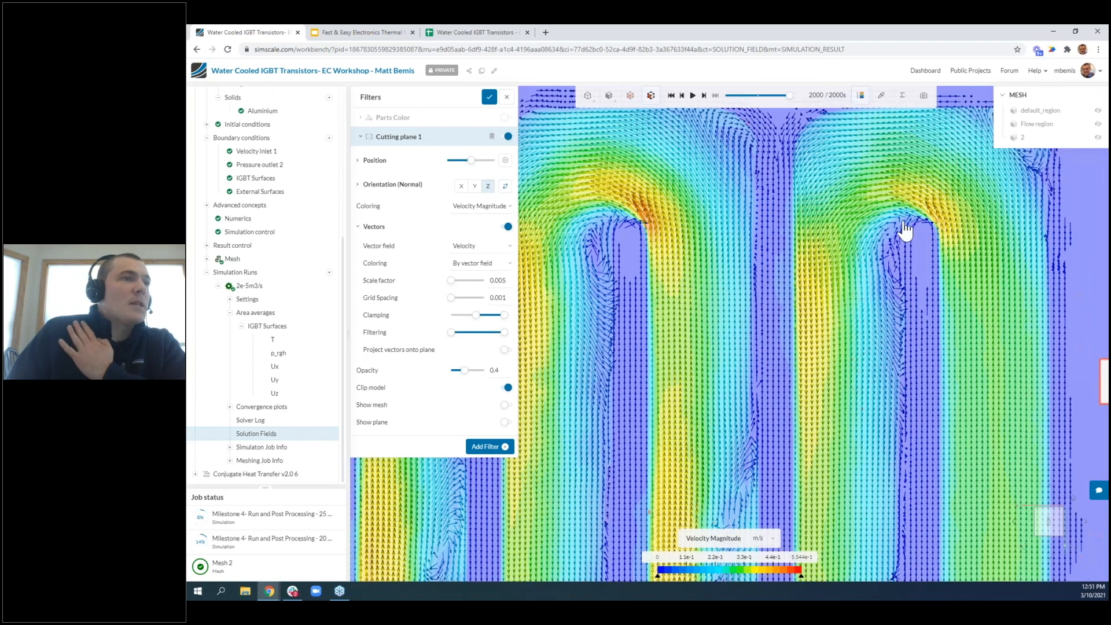
scroll(905, 238, "up", 1)
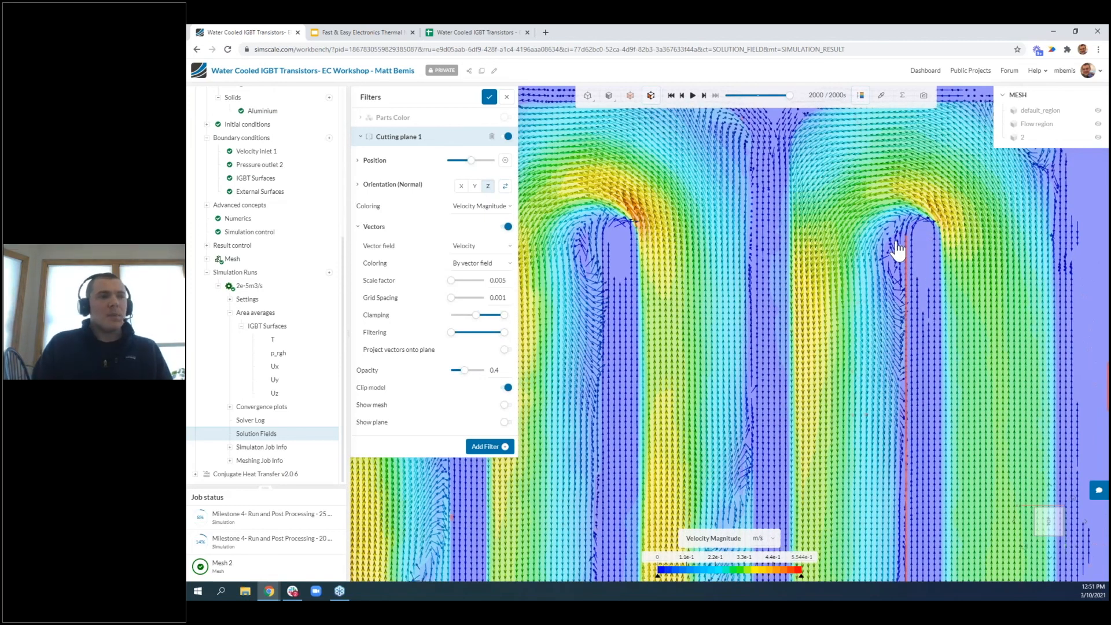
scroll(898, 250, "up", 1)
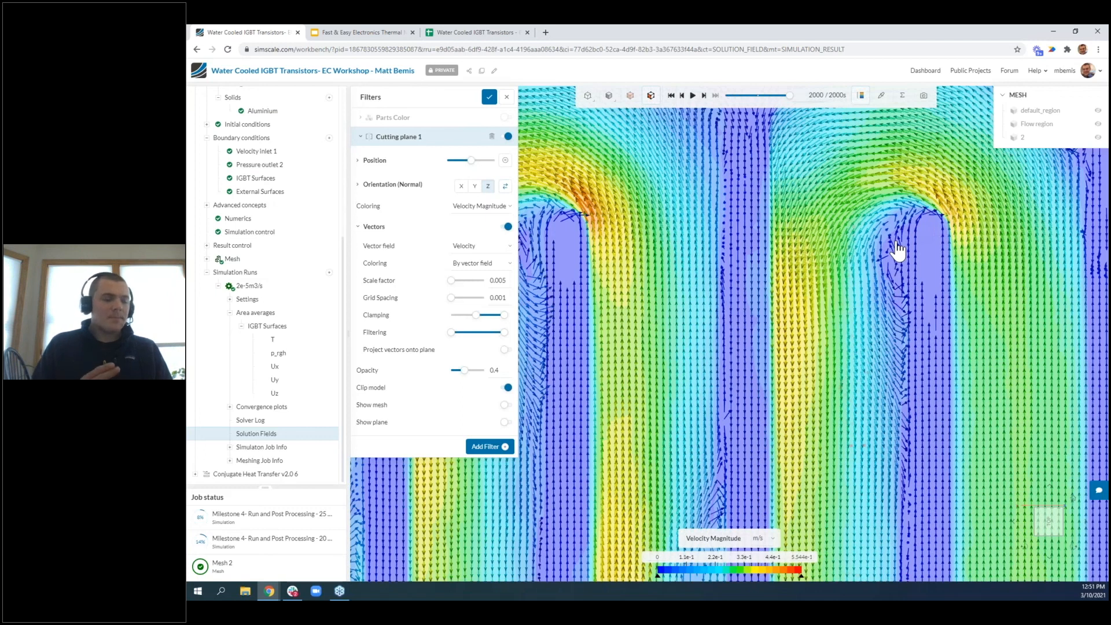
scroll(898, 250, "up", 1)
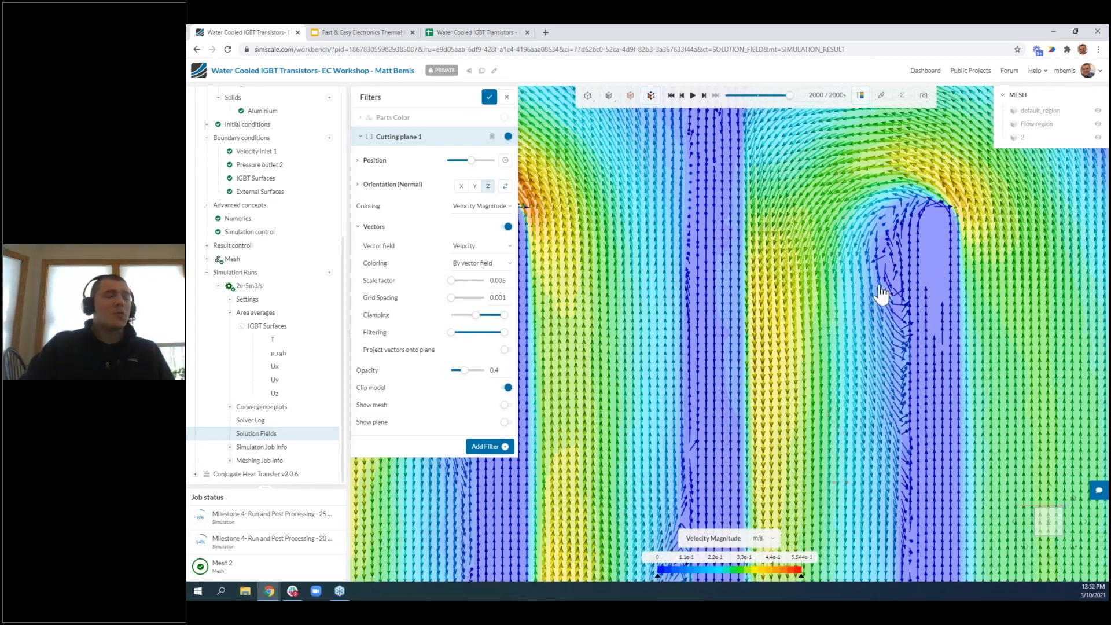
scroll(879, 286, "down", 1)
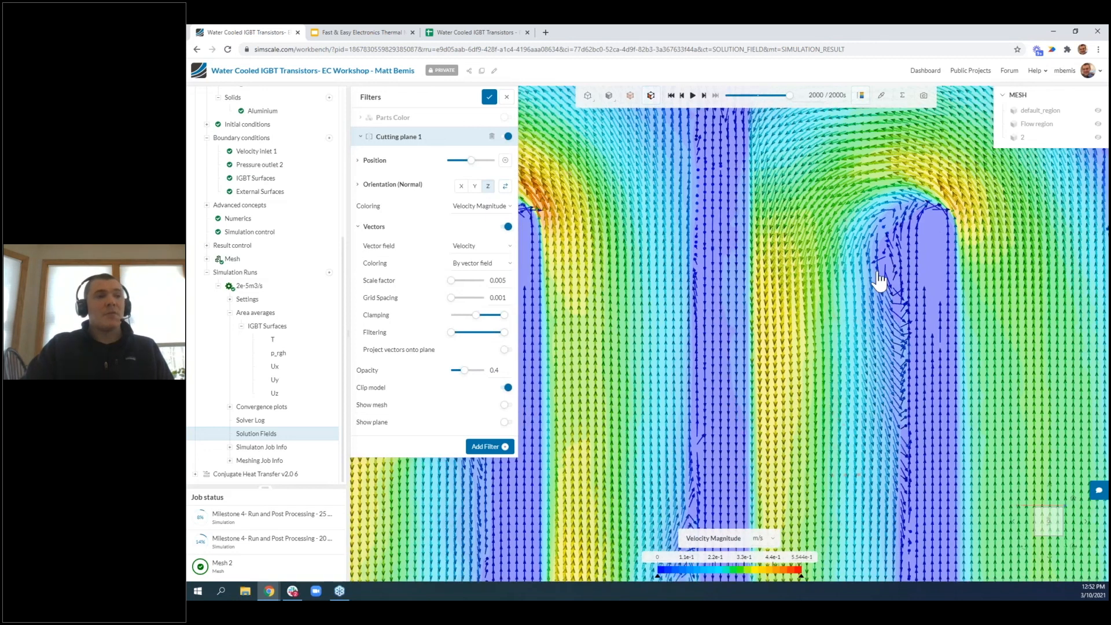
scroll(879, 282, "down", 1)
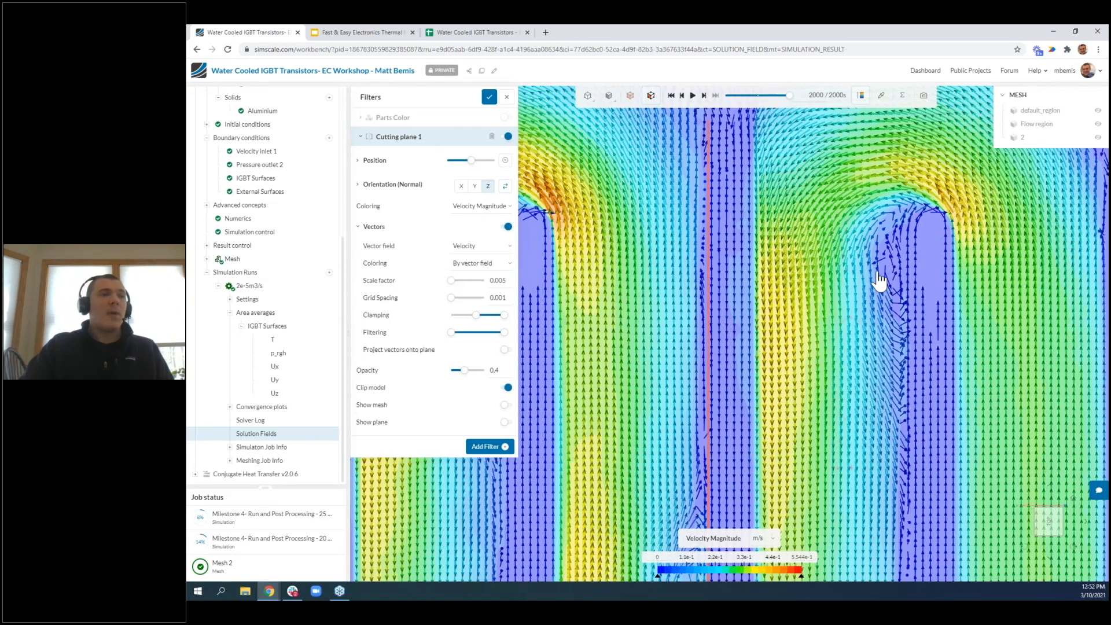
scroll(880, 278, "down", 1)
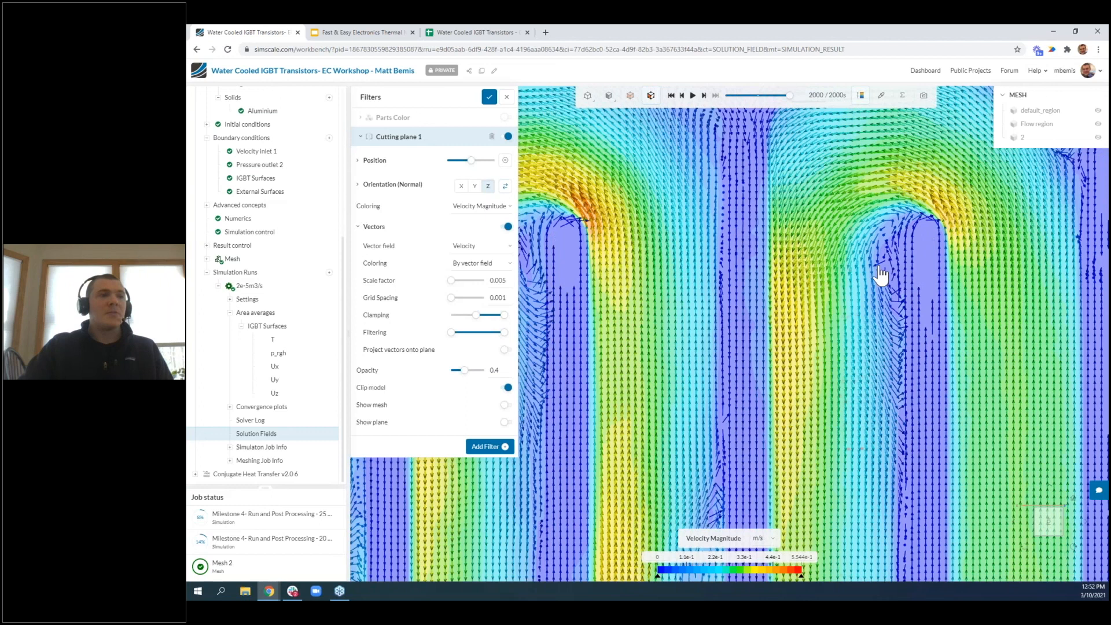
scroll(880, 276, "down", 1)
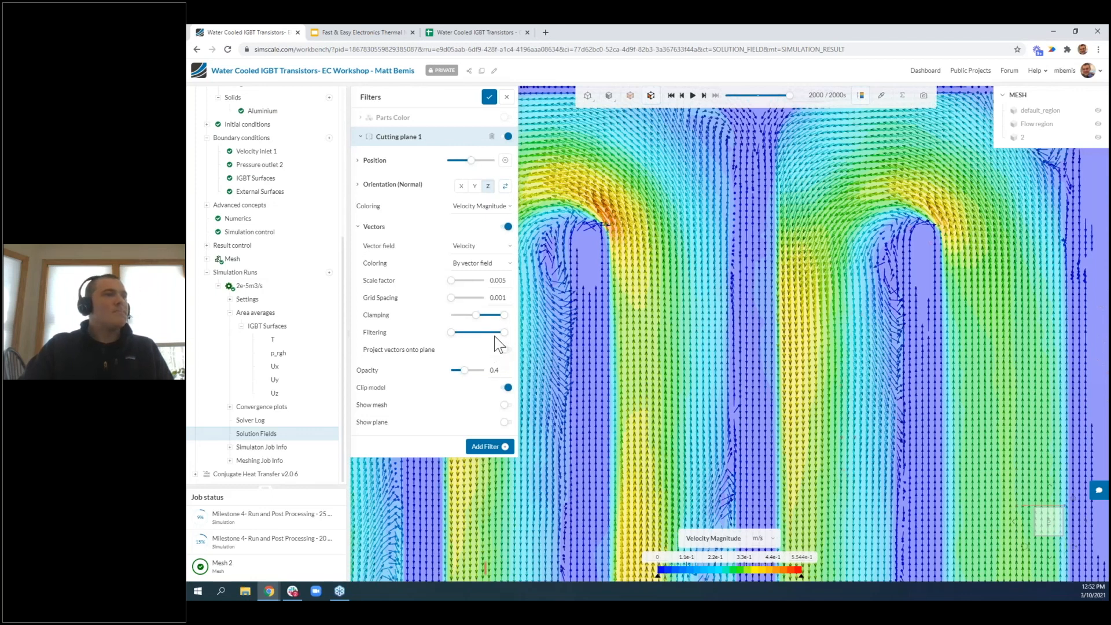
Turn off the velocity vectors on the cutting plane and set the plane's opacity to 1
left_click(507, 226)
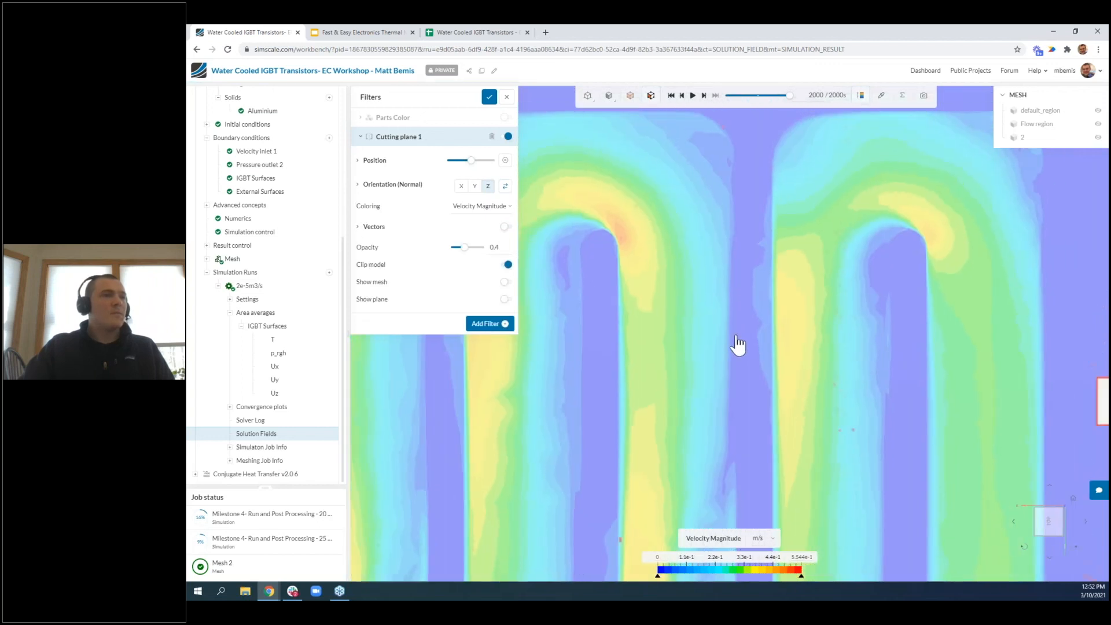
scroll(738, 345, "down", 6)
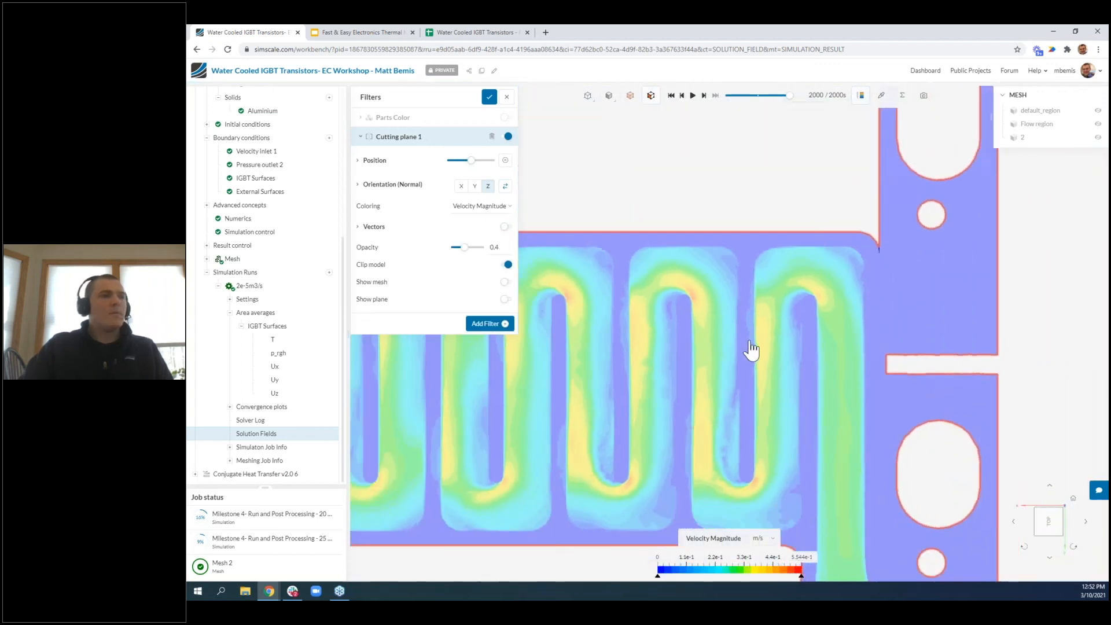
scroll(750, 347, "down", 5)
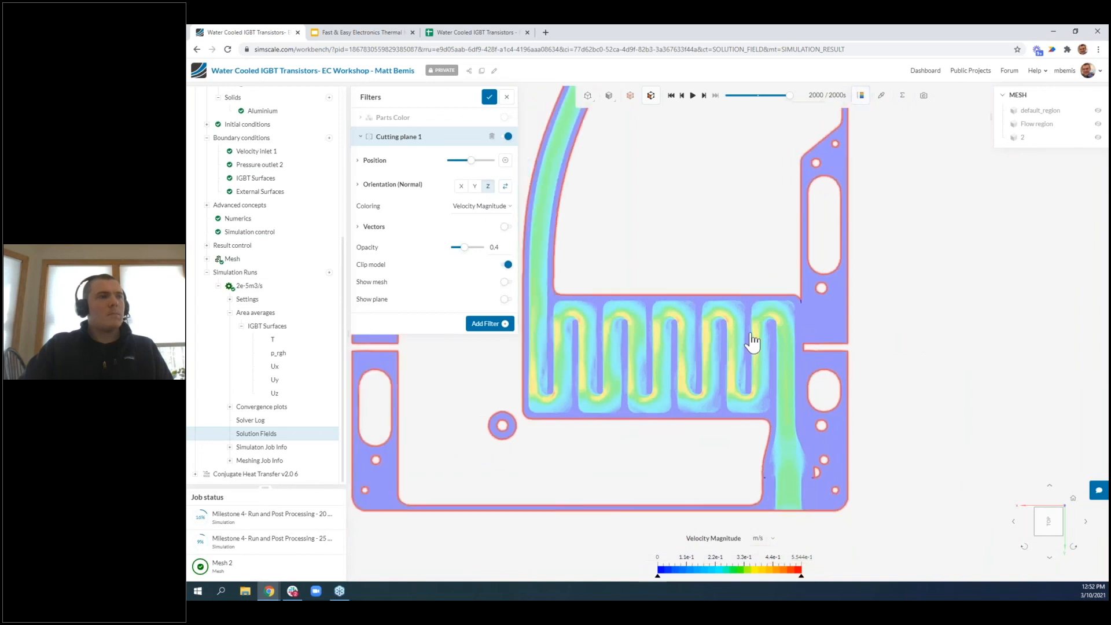
scroll(750, 342, "down", 6)
double_click(498, 245)
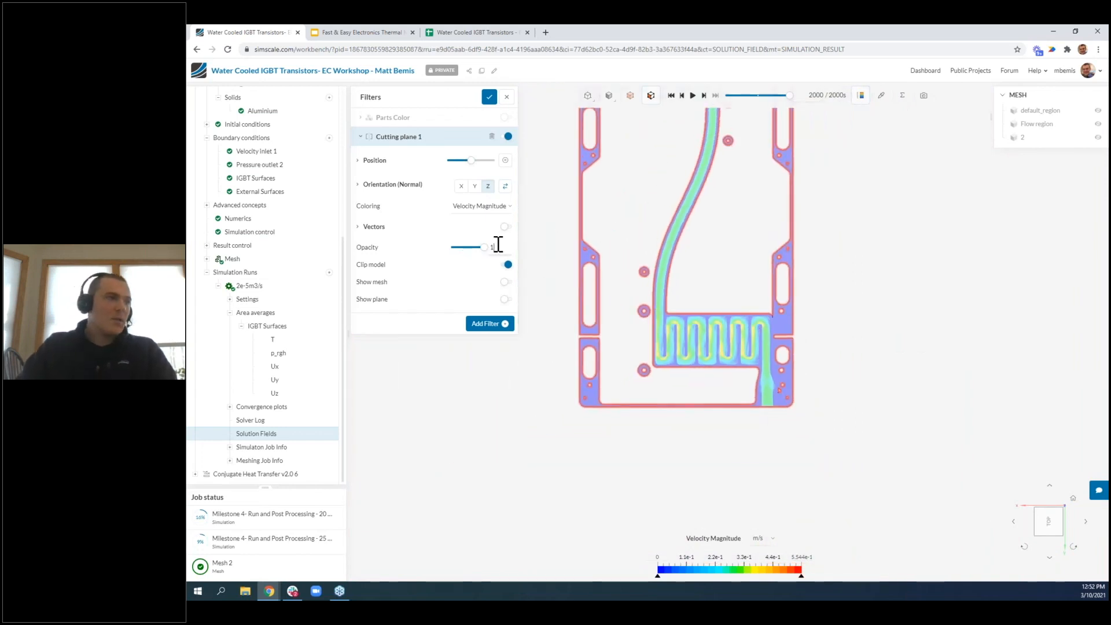
Show the default_region part coloured by temperature together with the velocity cutting plane in a tilted view of the whole plate
right_click_drag(894, 342, 929, 394)
left_click_drag(927, 347, 722, 215)
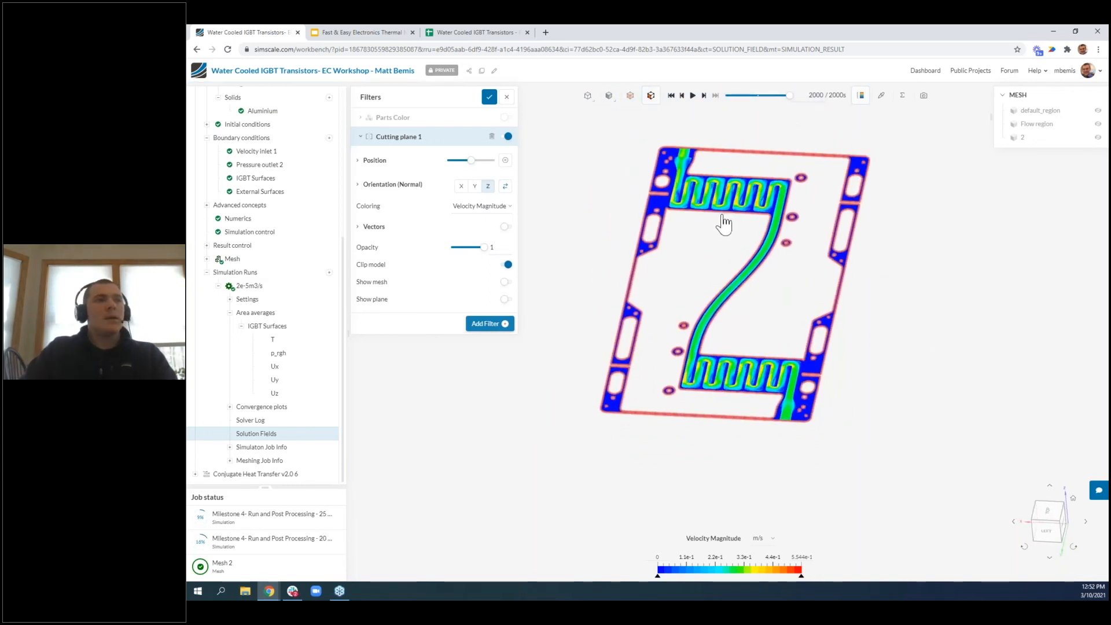
scroll(726, 221, "up", 2)
right_click_drag(739, 232, 757, 244)
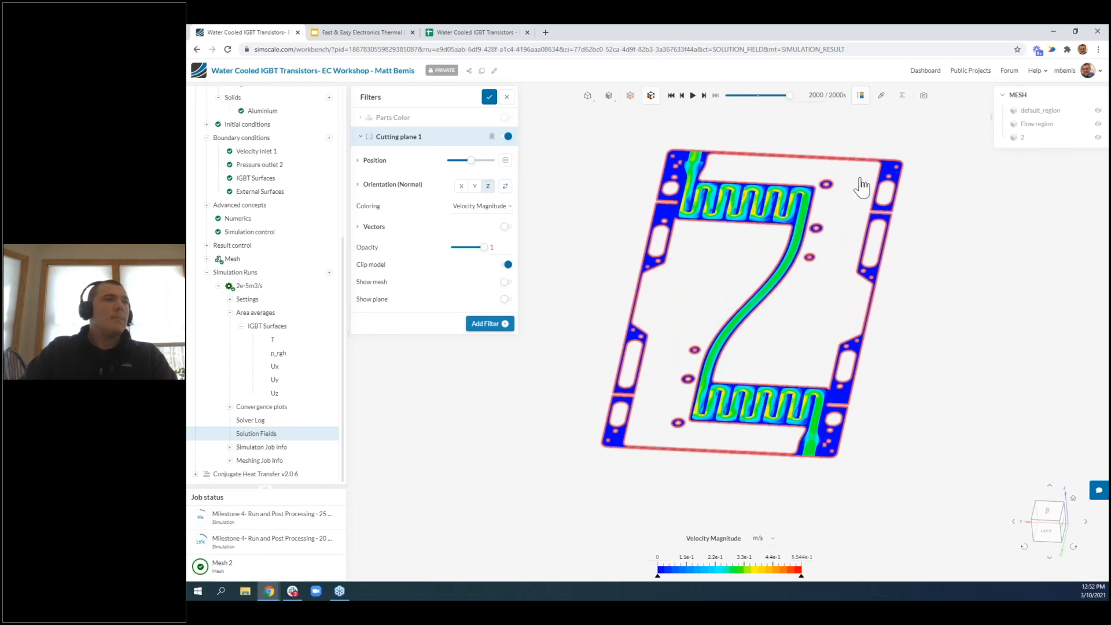
left_click_drag(884, 149, 899, 151)
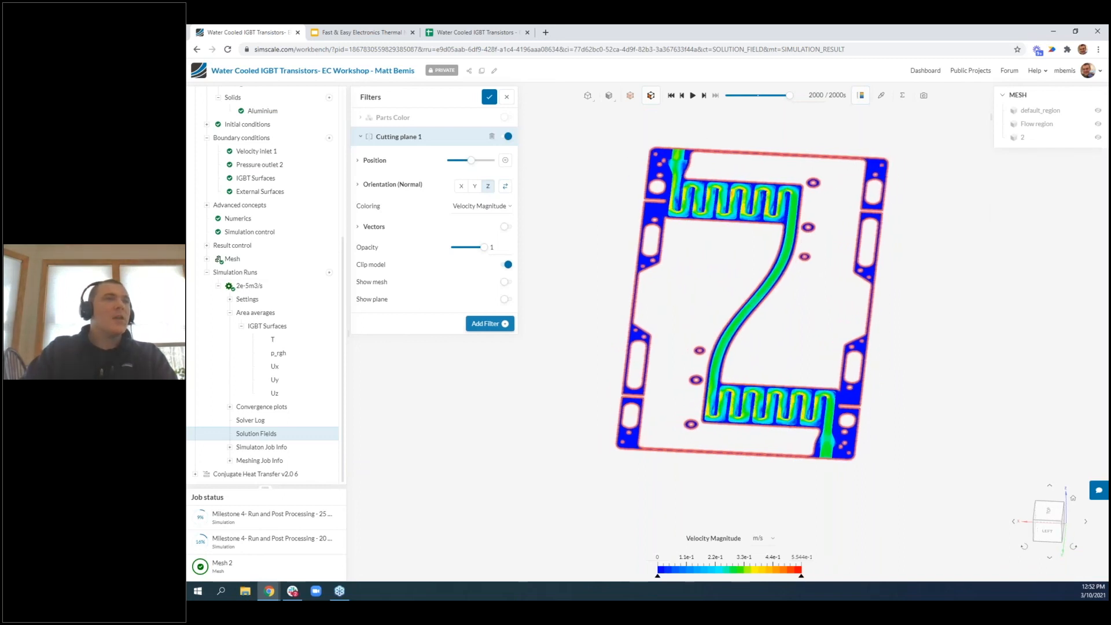
left_click(1097, 111)
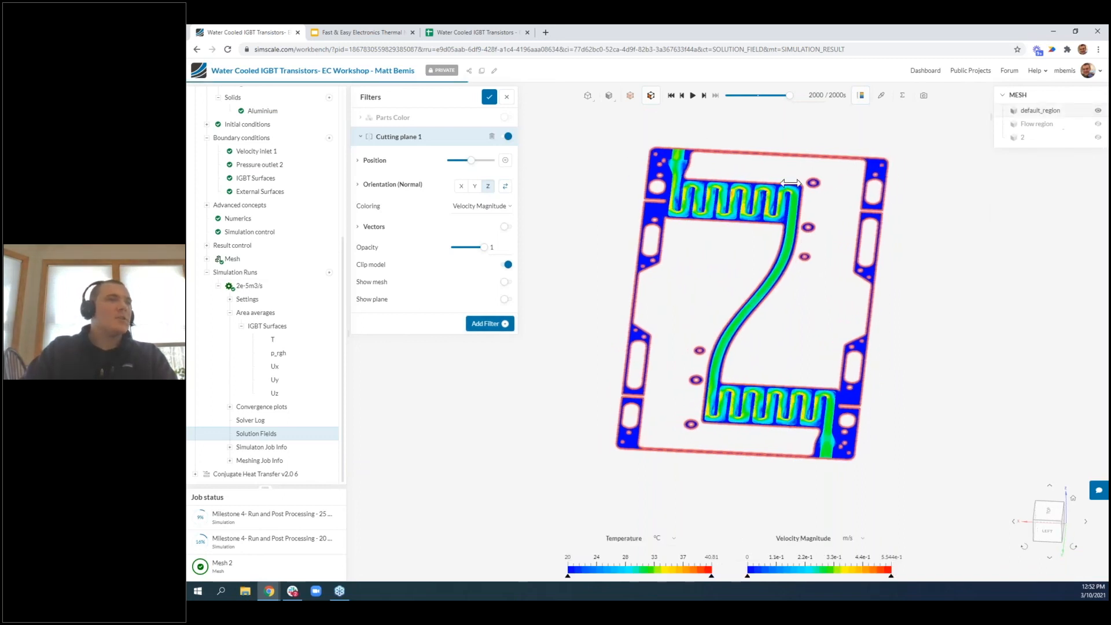
left_click(422, 118)
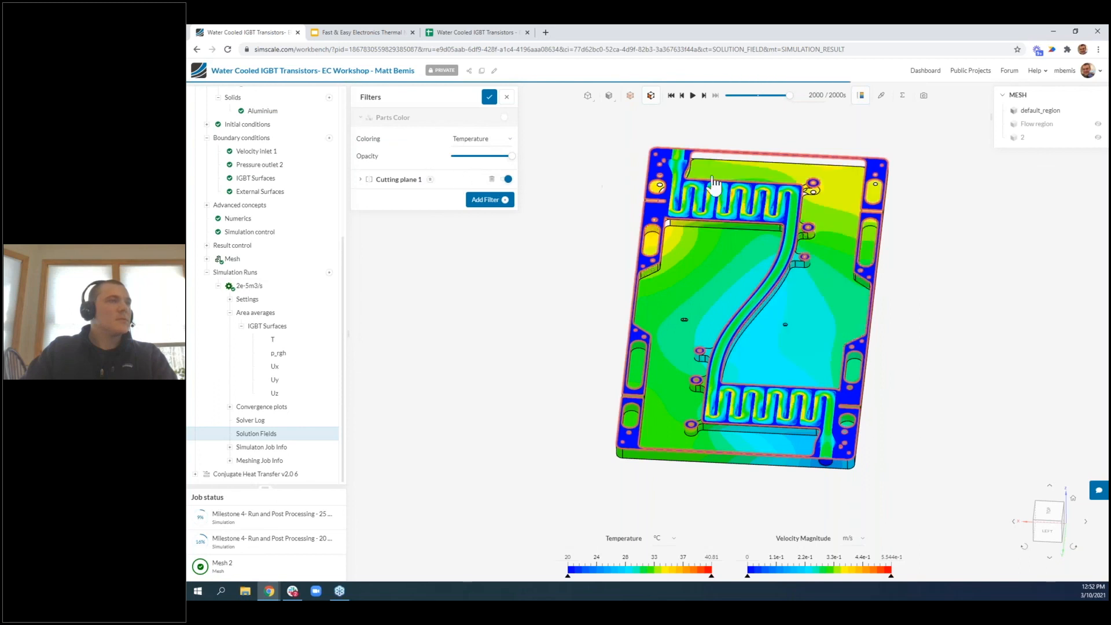
scroll(796, 214, "up", 2)
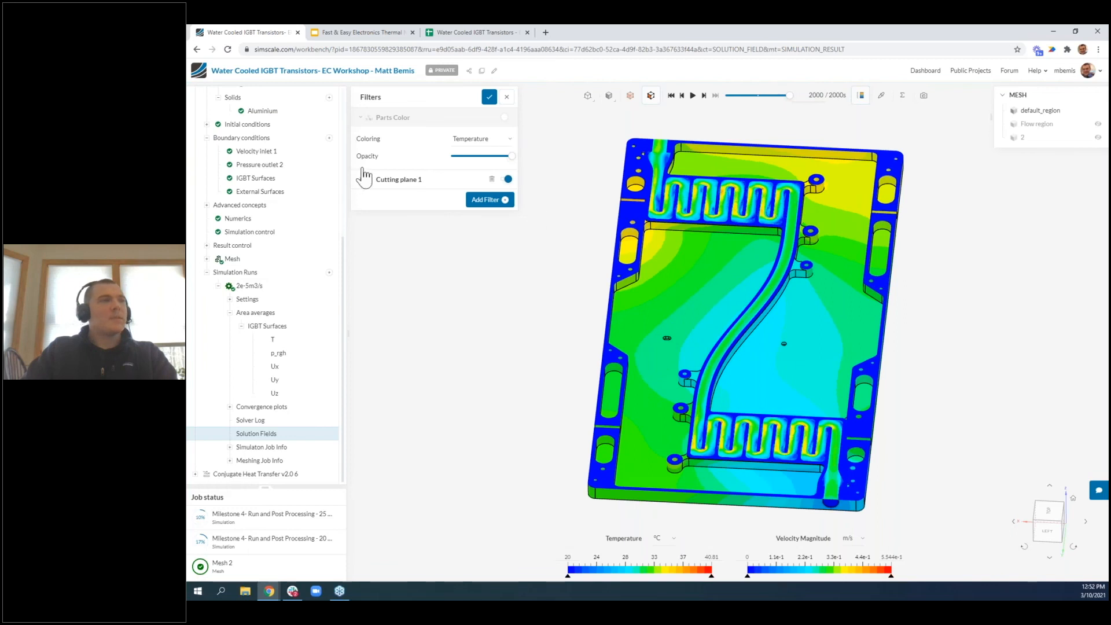
Turn the cutting plane's model clipping off and back on to compare the surface hot spots with the cooling channels underneath
left_click(398, 180)
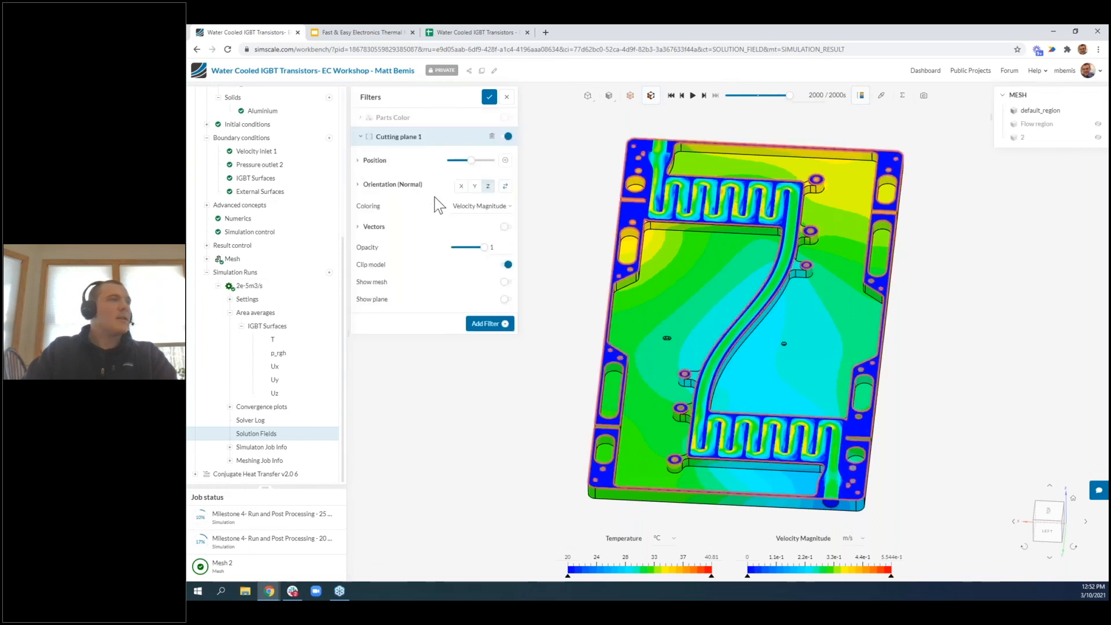
left_click(507, 265)
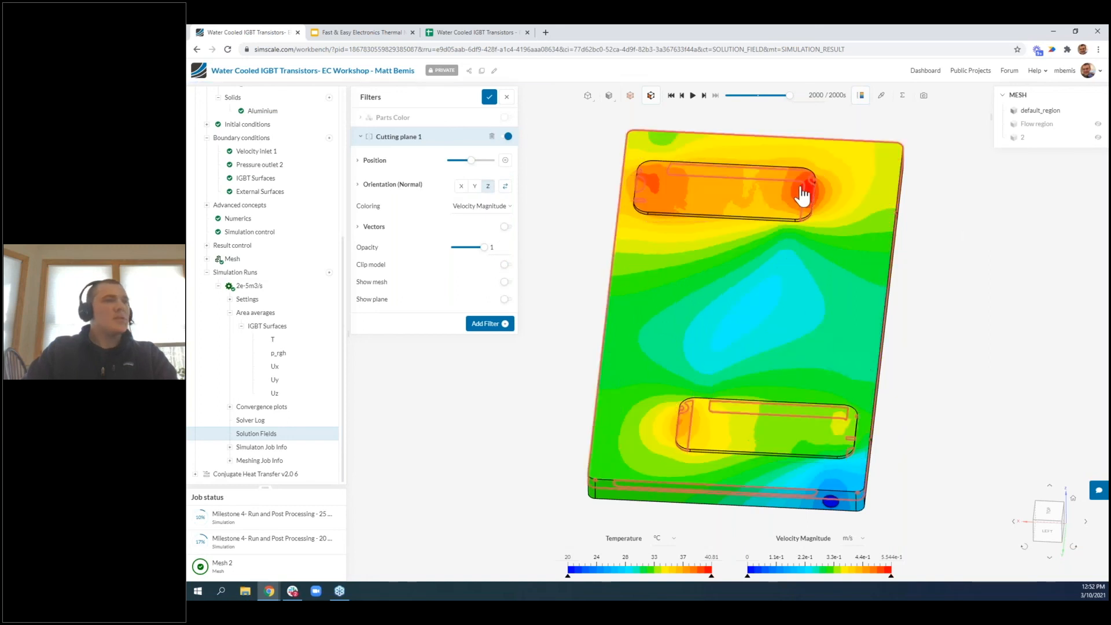
scroll(802, 197, "up", 2)
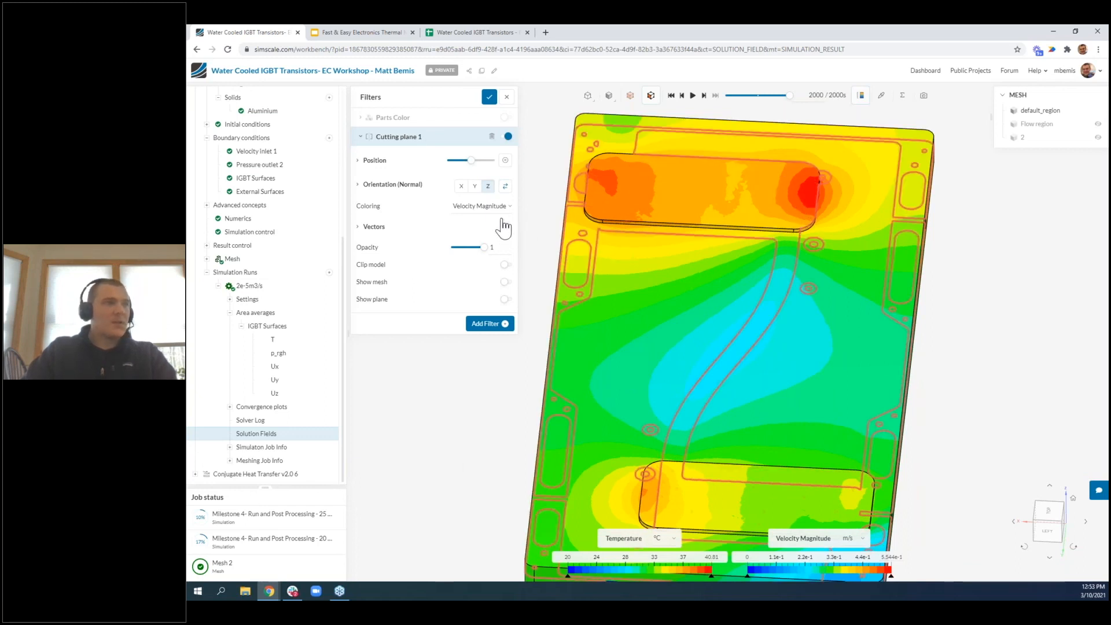
left_click(506, 266)
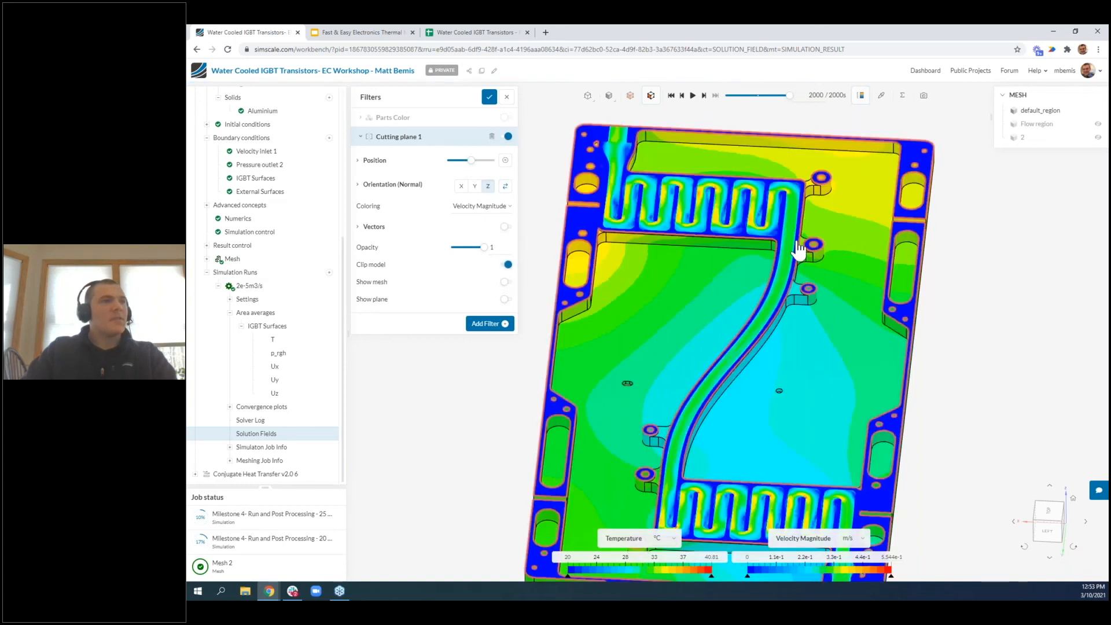
scroll(787, 217, "up", 3)
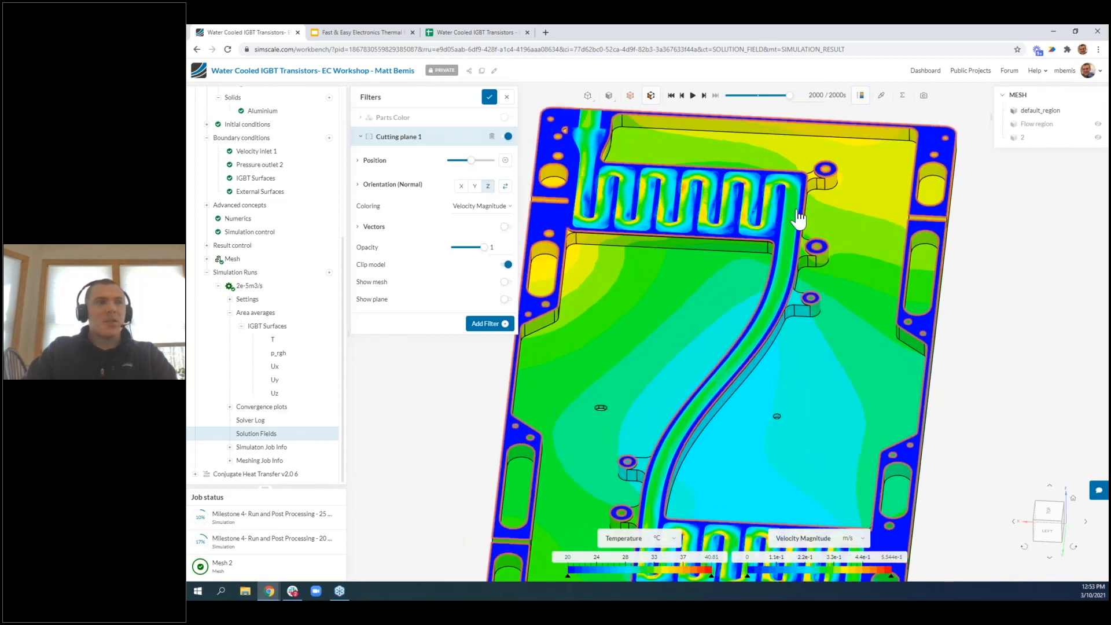
right_click_drag(799, 212, 807, 214)
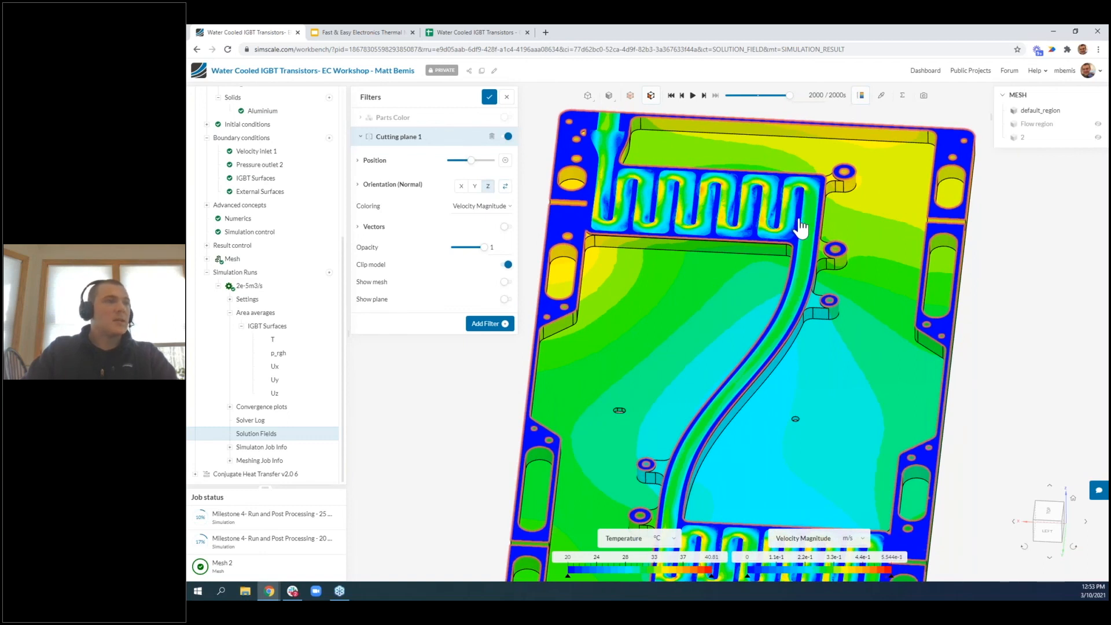
scroll(800, 228, "down", 3)
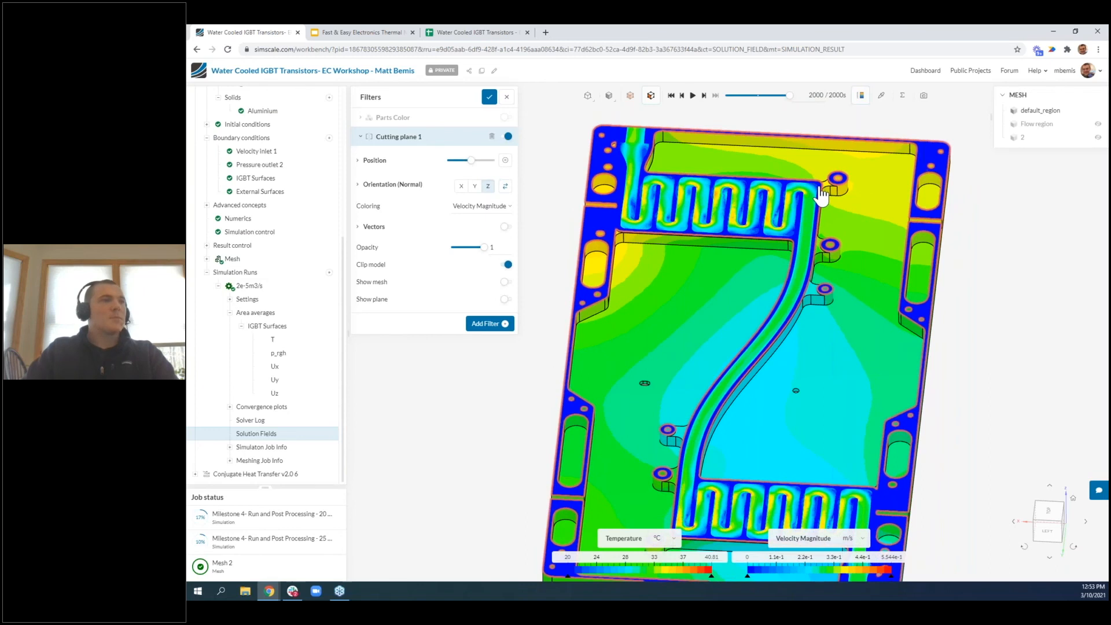
scroll(821, 197, "down", 3)
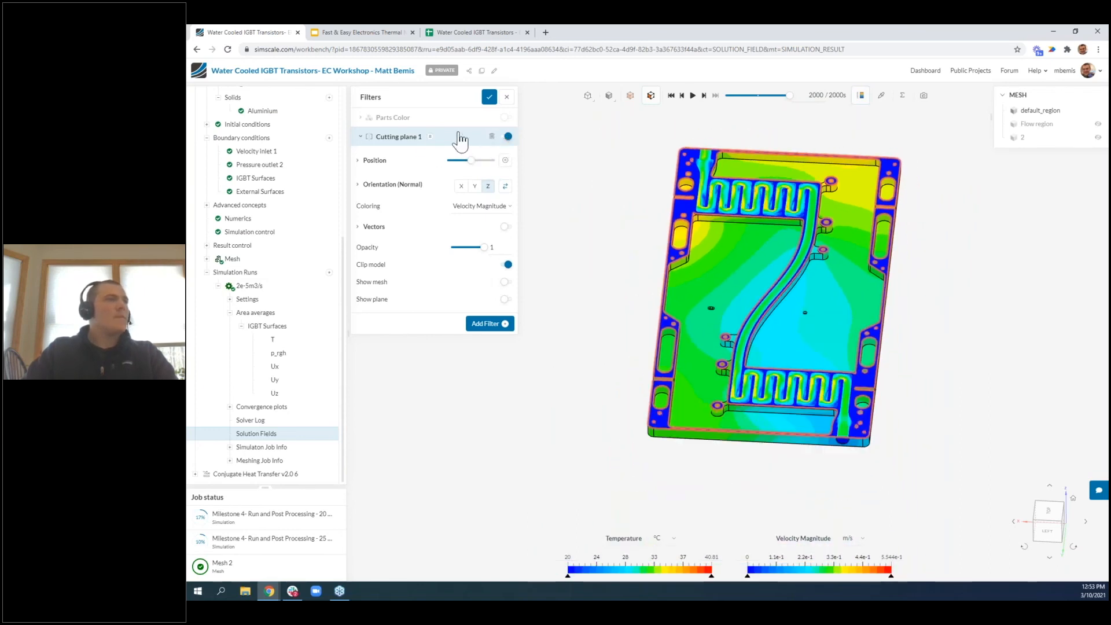
Disable the cutting plane to view the temperature over the whole plate surface, and look through the available filter types
left_click(429, 137)
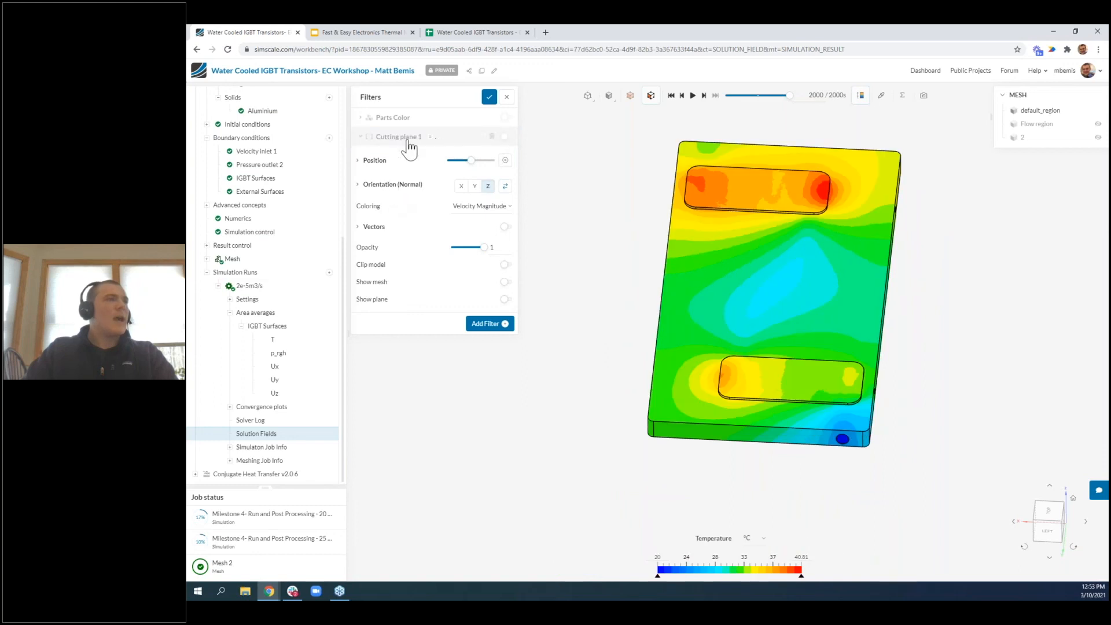
left_click(359, 138)
left_click_drag(664, 369, 572, 292)
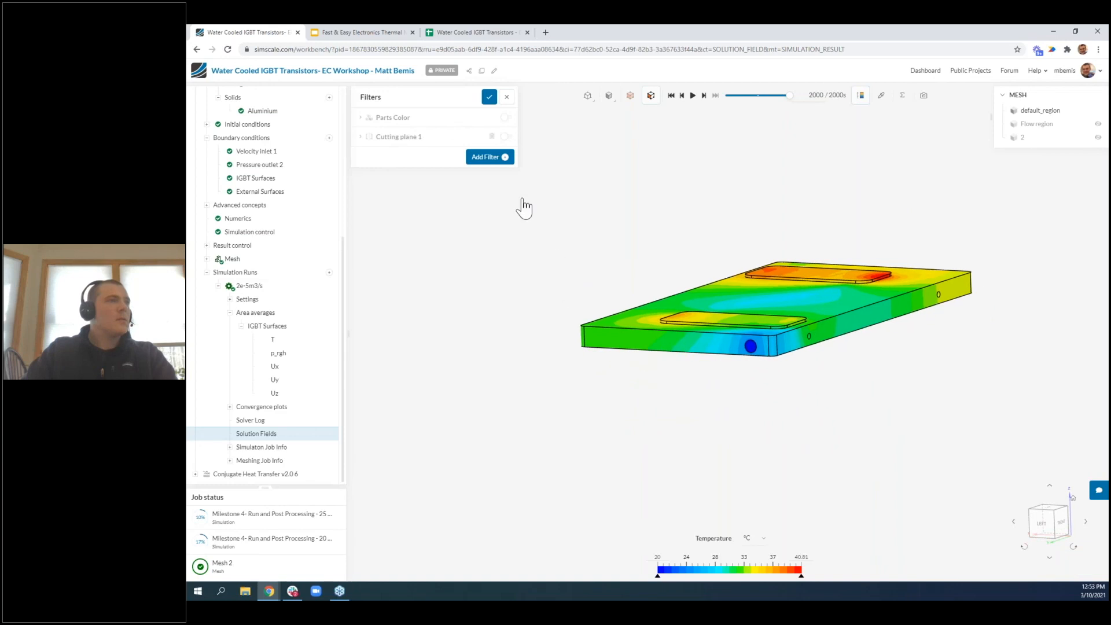
left_click(488, 166)
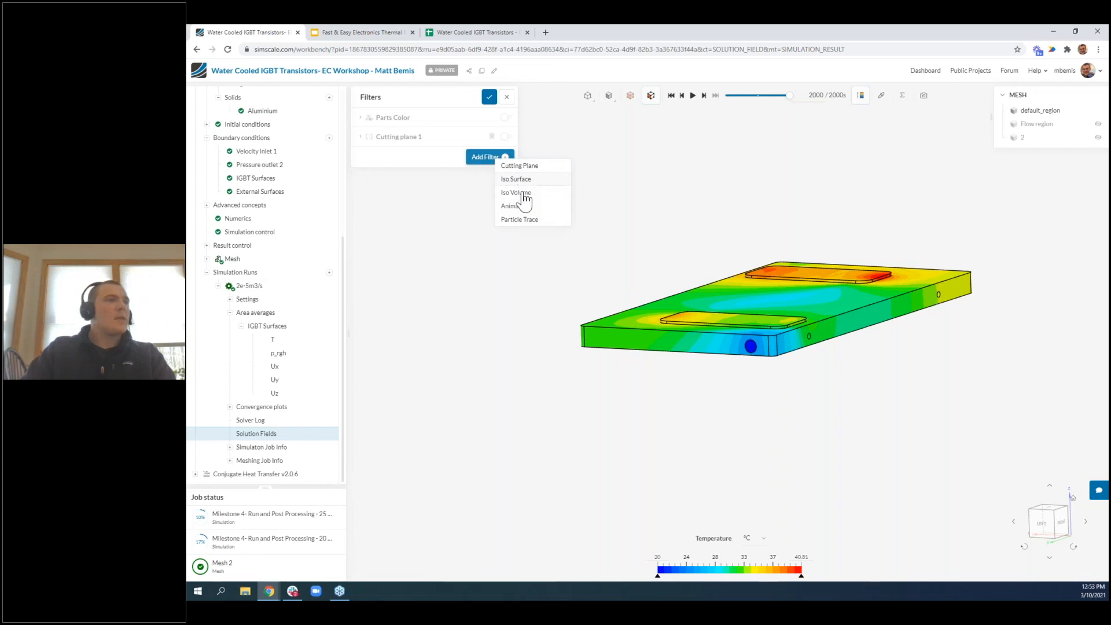
left_click_drag(772, 427, 803, 485)
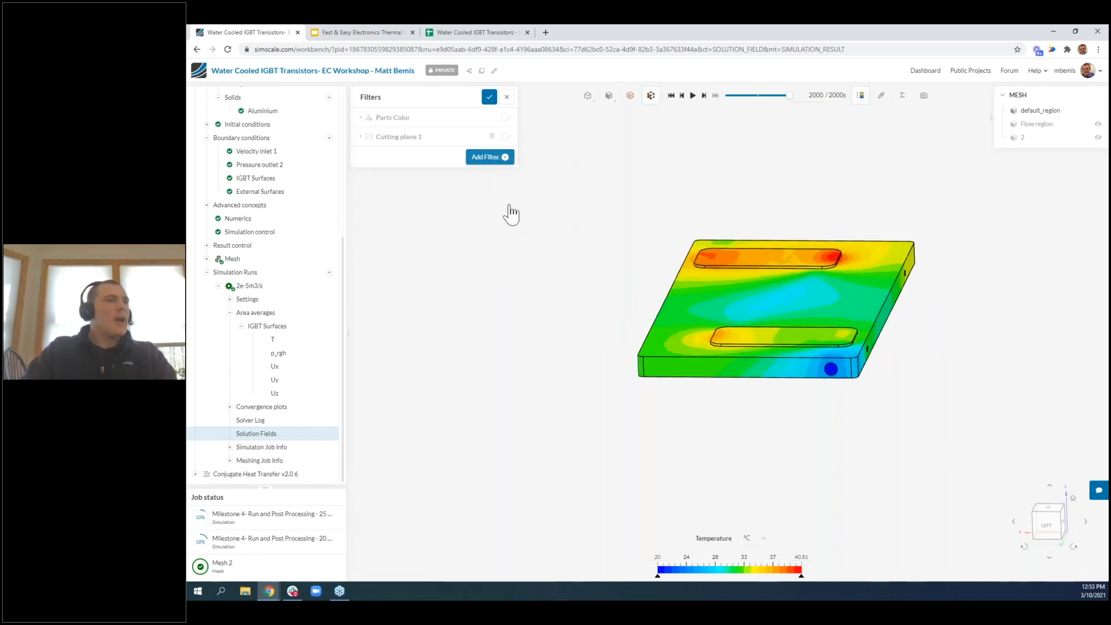
Re-enable the cutting plane and expand its settings with the plate viewed from above at an angle
left_click(506, 137)
left_click_drag(652, 275, 642, 318)
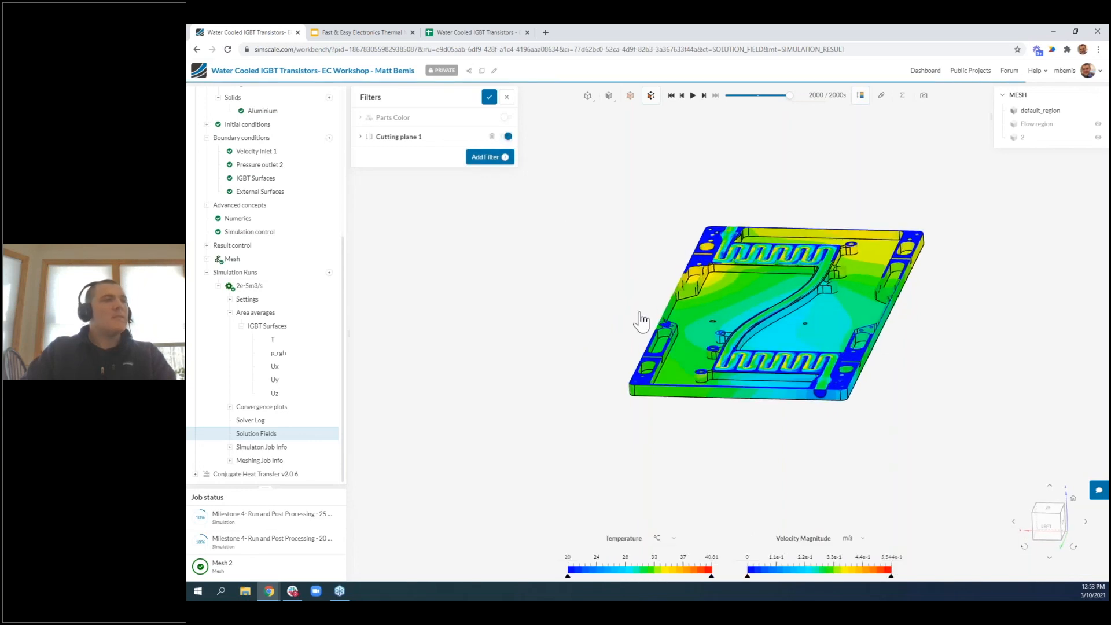
left_click(409, 144)
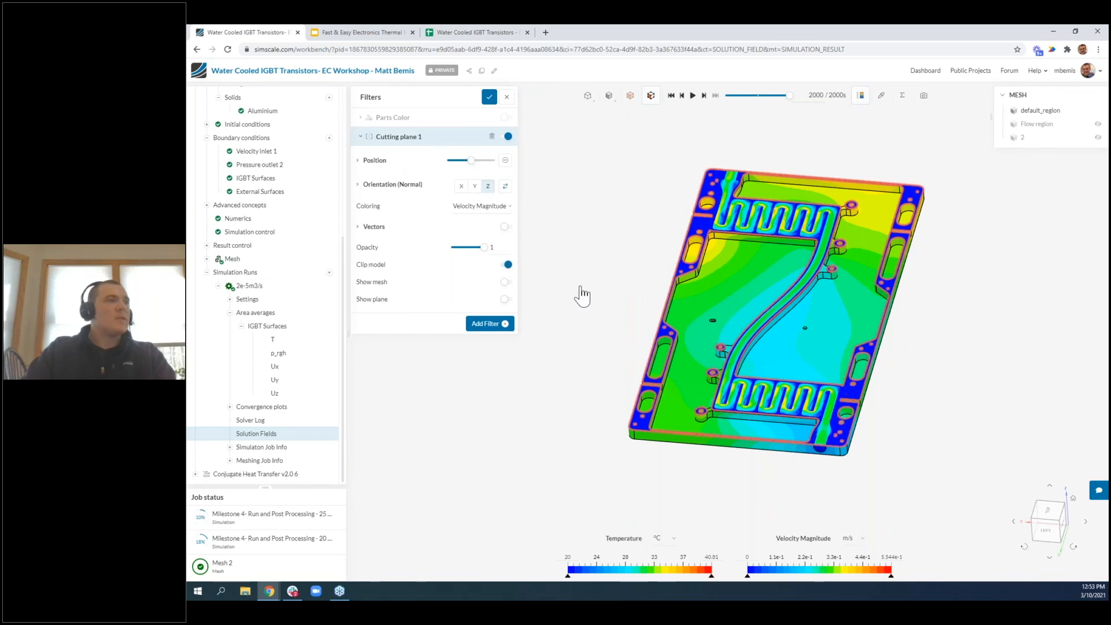
Inspect the velocity magnitude at a point on the plate beside the channel connecting the two serpentine sections
scroll(582, 296, "up", 1)
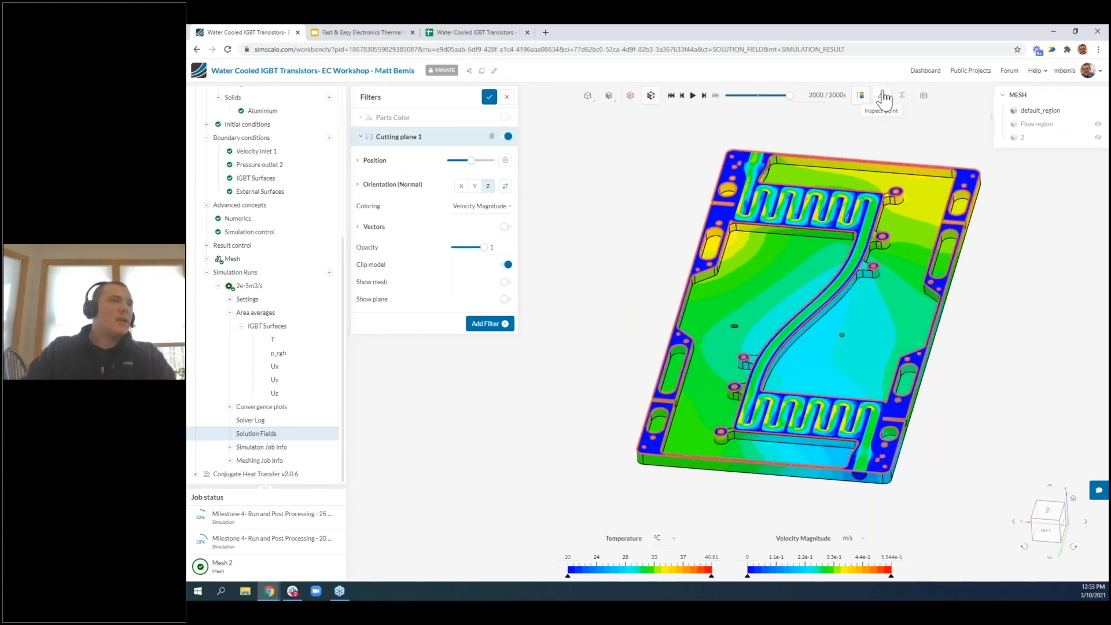
left_click(881, 96)
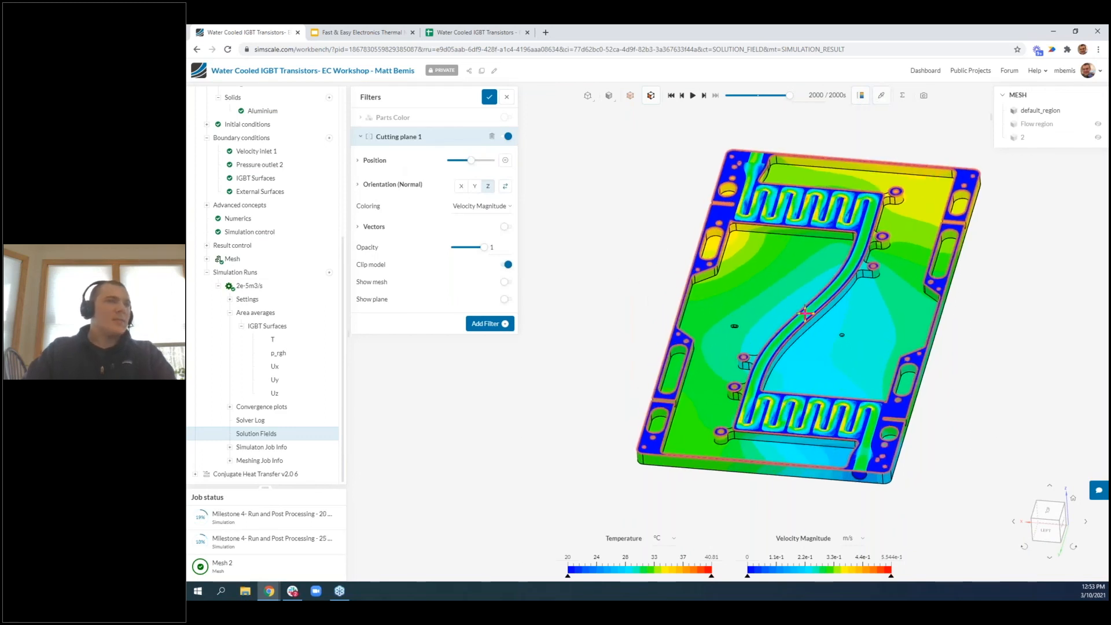
scroll(804, 316, "up", 1)
scroll(804, 316, "up", 1)
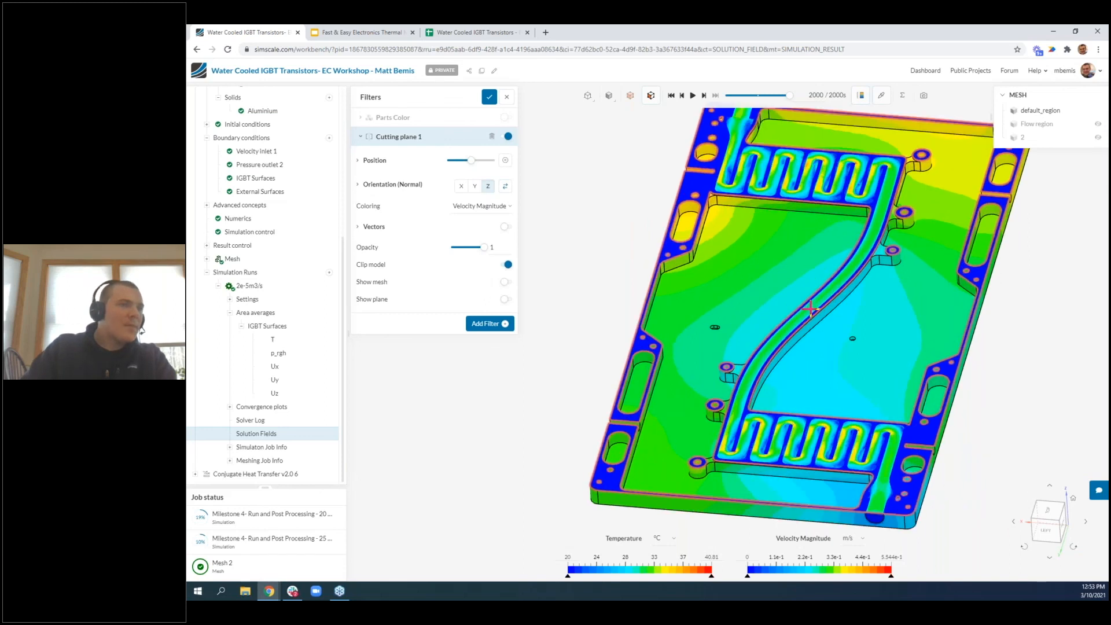
left_click(739, 296)
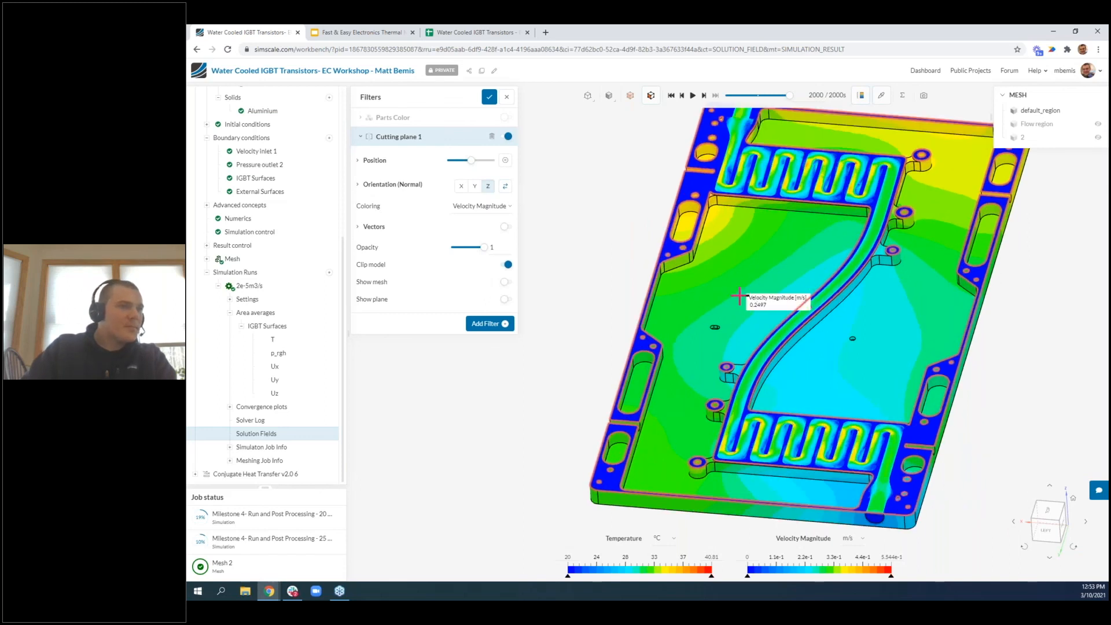
scroll(739, 295, "down", 3)
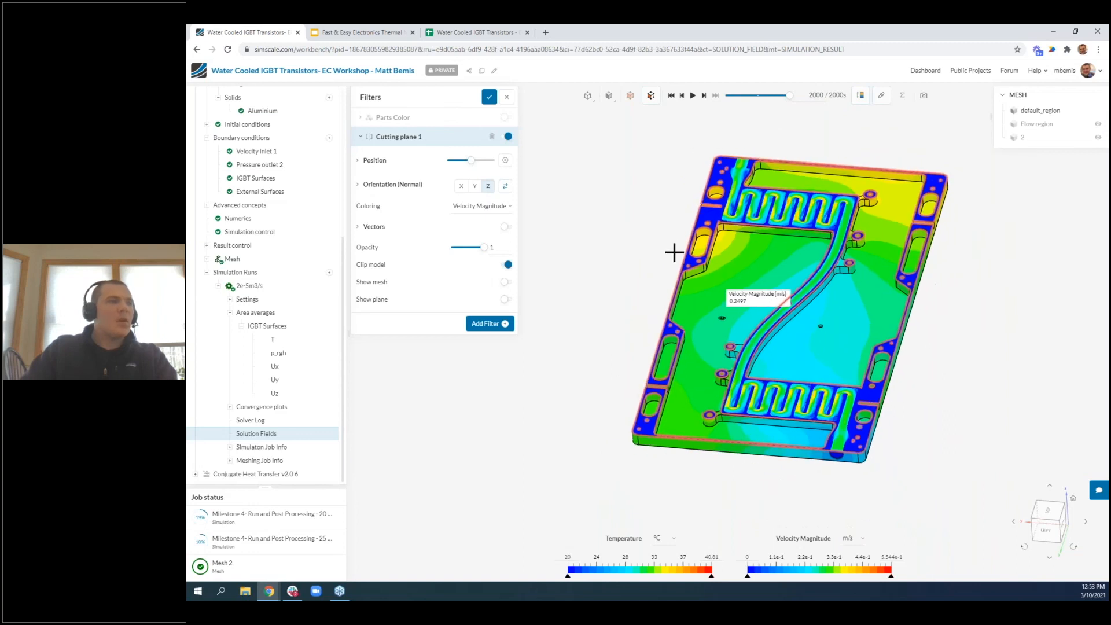
Turn off the cutting plane and collapse its settings
left_click(508, 137)
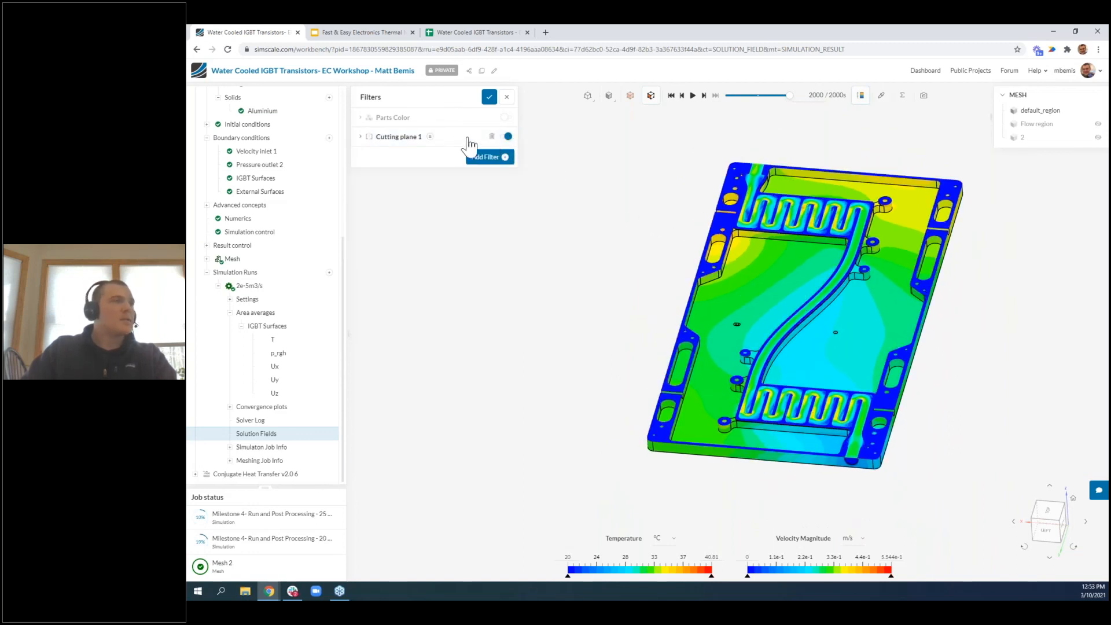
left_click(508, 137)
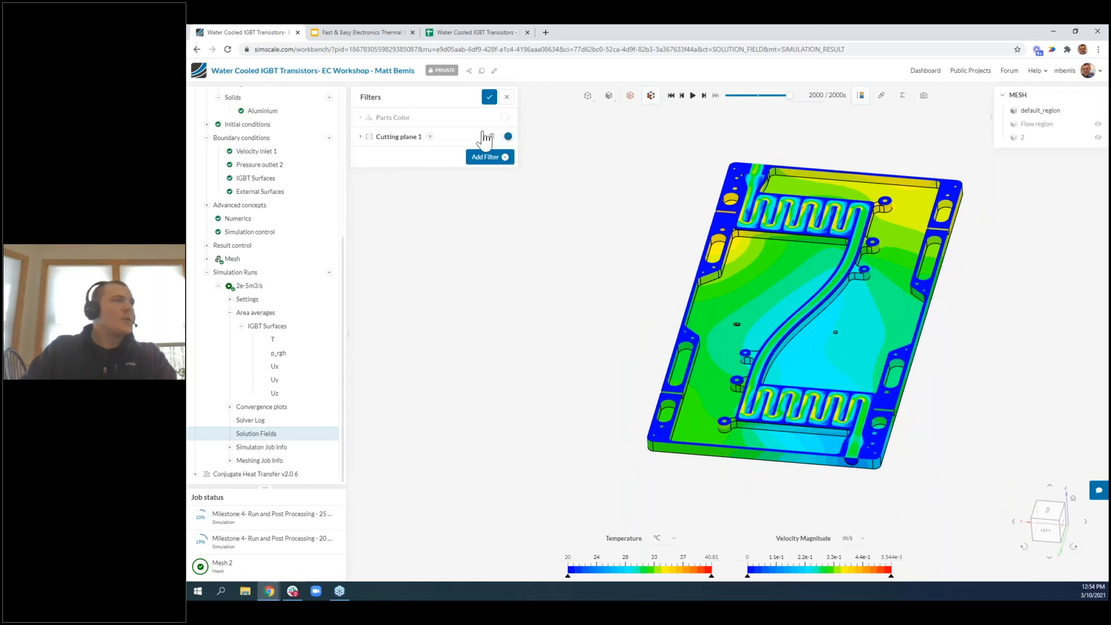
left_click(456, 138)
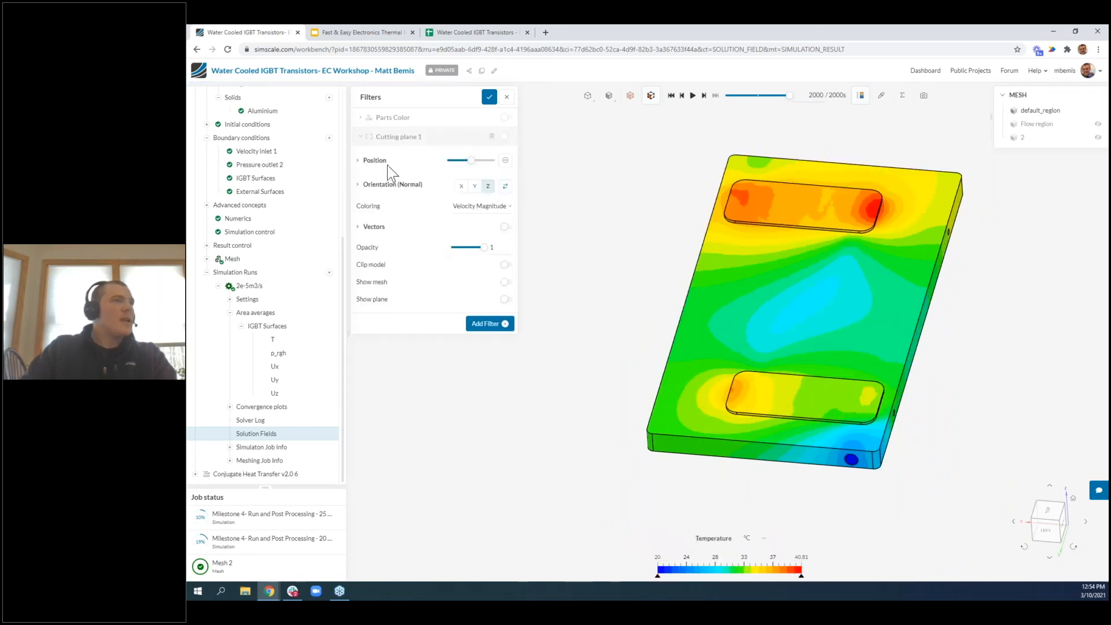
left_click(380, 138)
Add an iso volume filter based on velocity magnitude and expand its iso value range
left_click(485, 157)
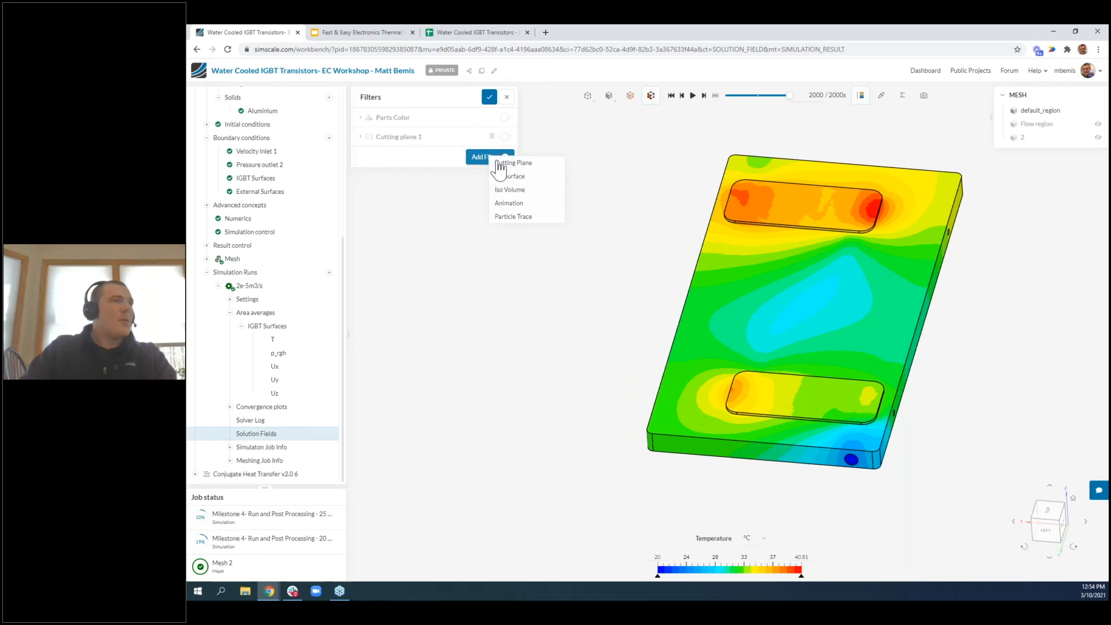
left_click(526, 190)
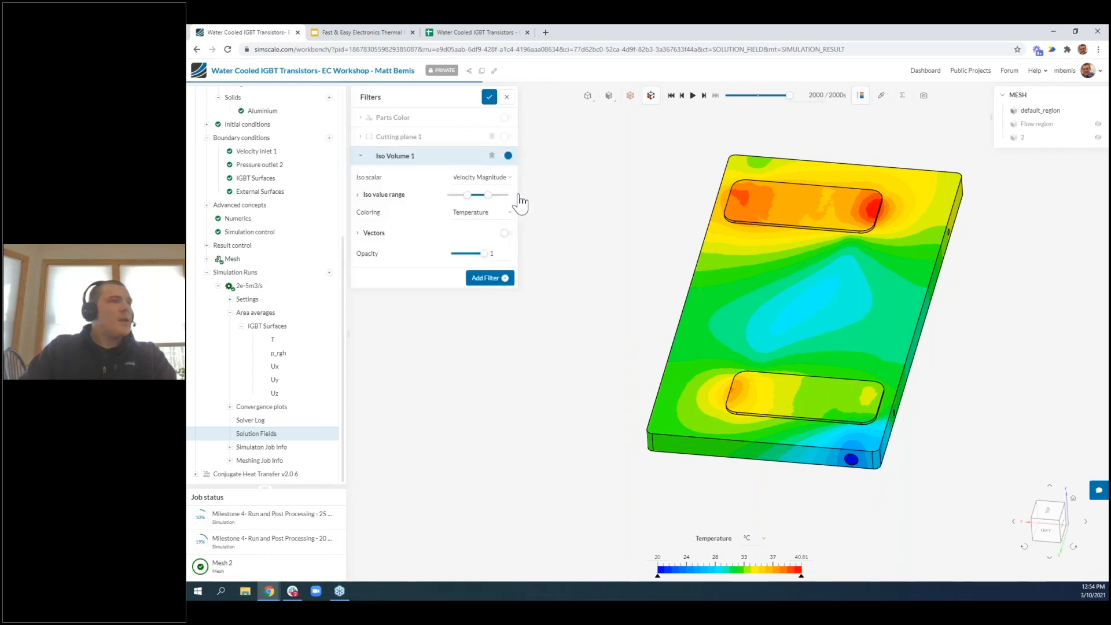
left_click(398, 198)
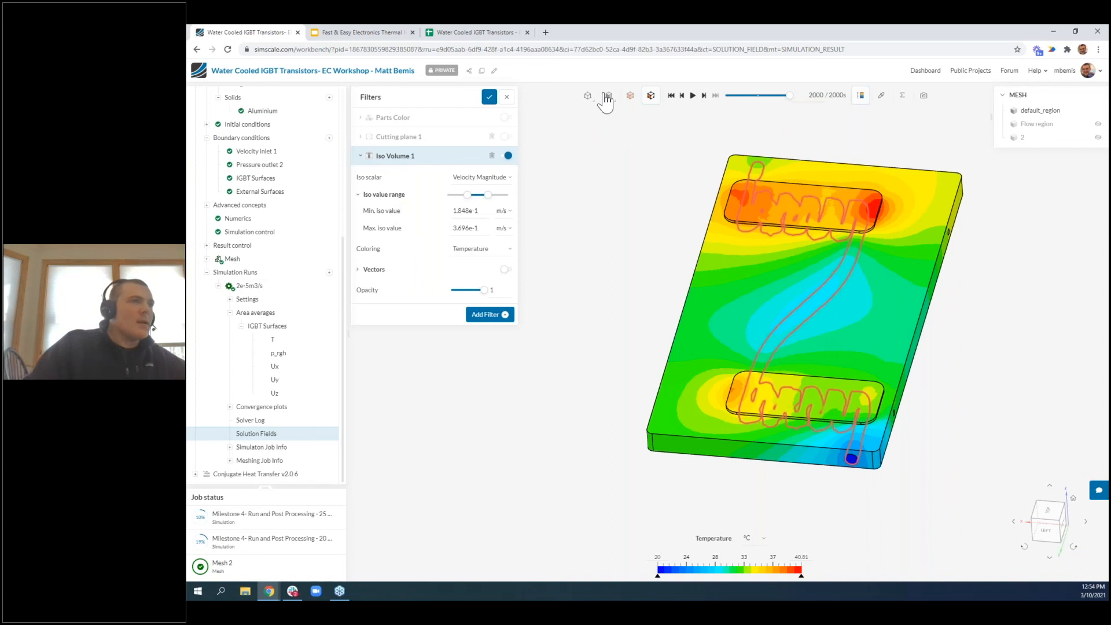
Reveal the iso volume inside the plate by hiding and restoring default_region and by trying wireframe and translucent rendering
left_click(1097, 110)
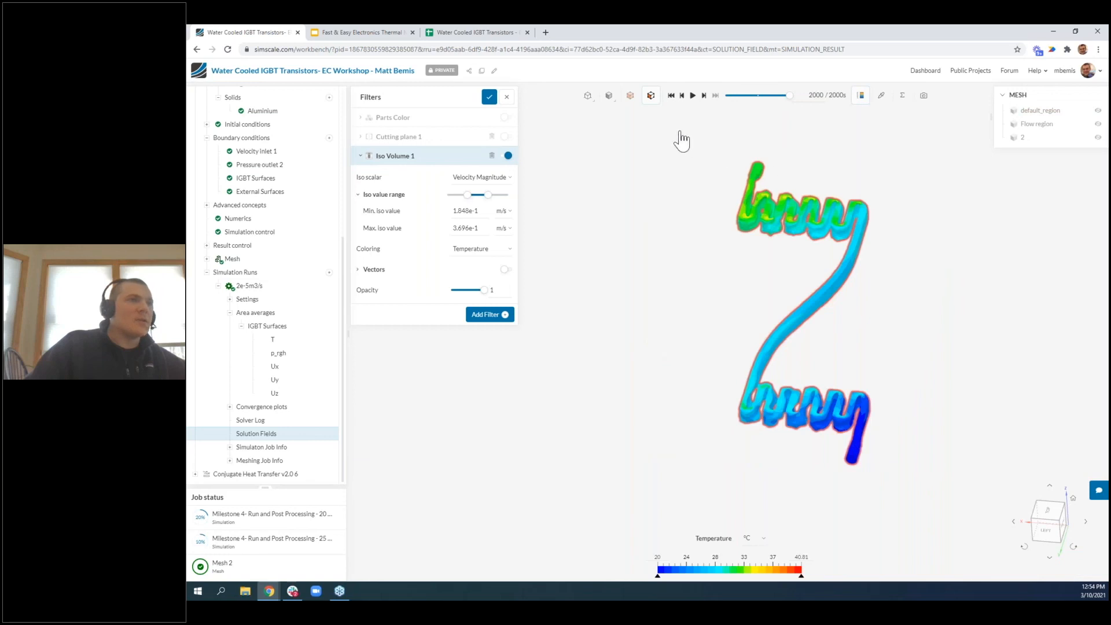
left_click(1097, 111)
left_click(610, 96)
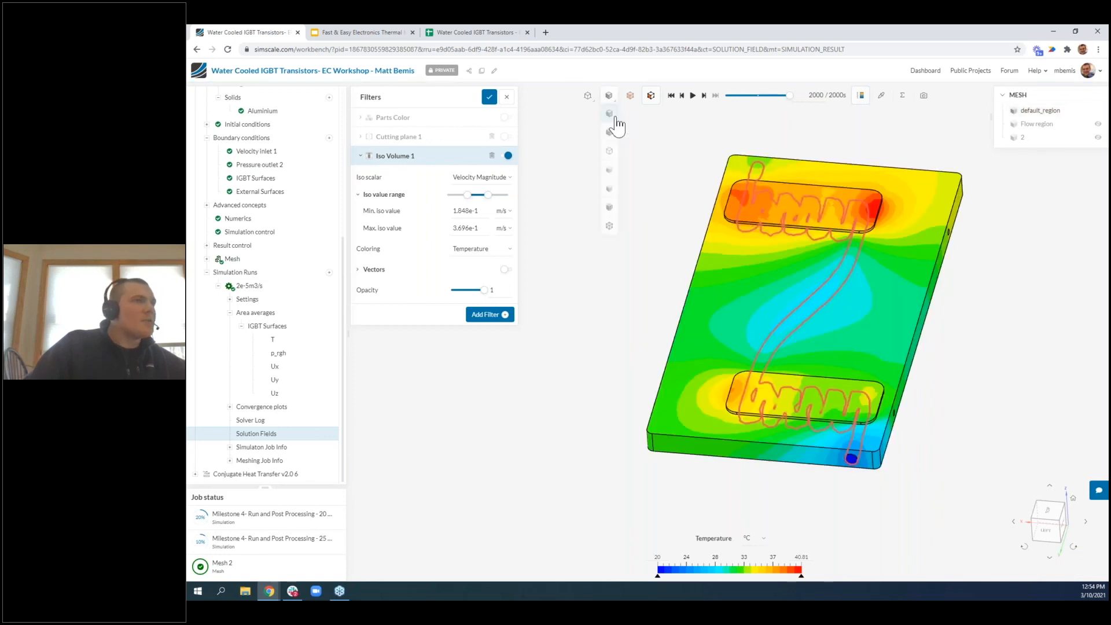
left_click(611, 154)
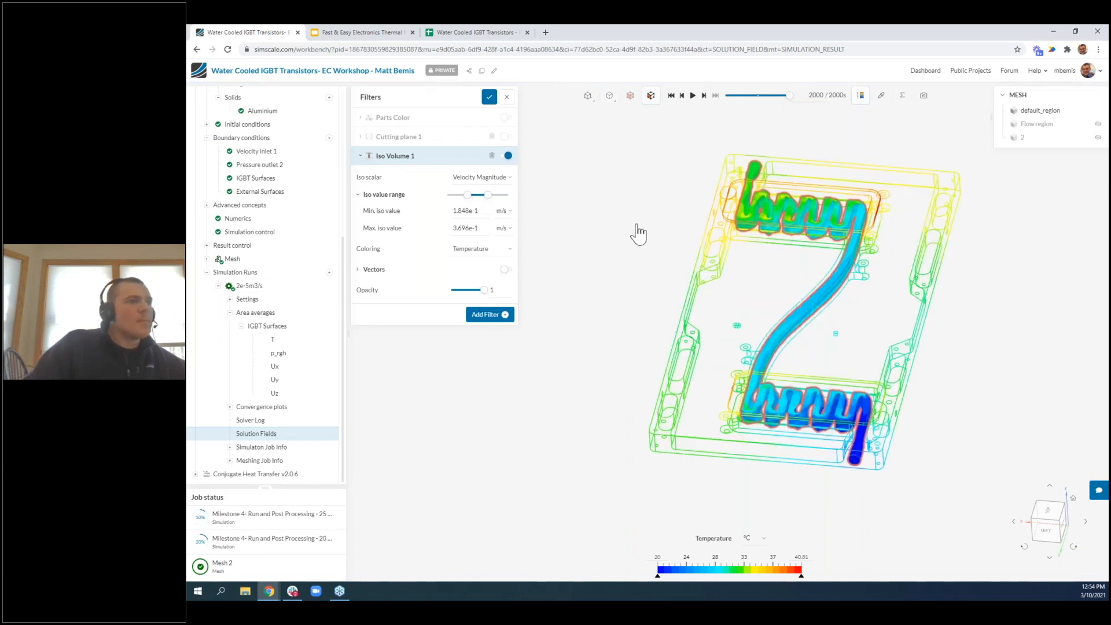
left_click_drag(637, 230, 971, 351)
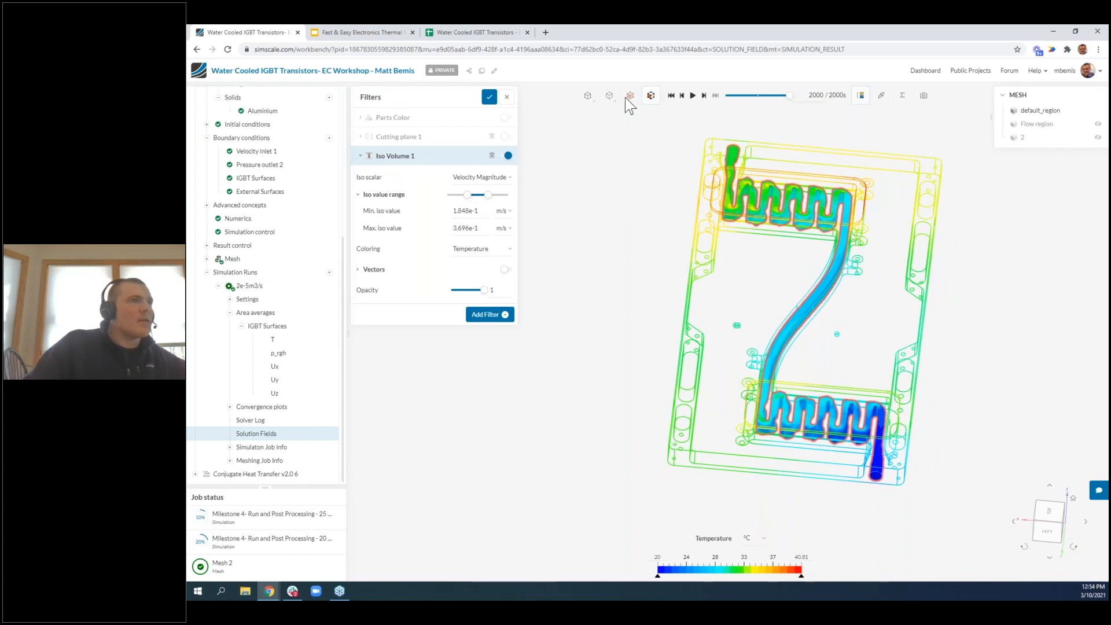
mouse_move(613, 98)
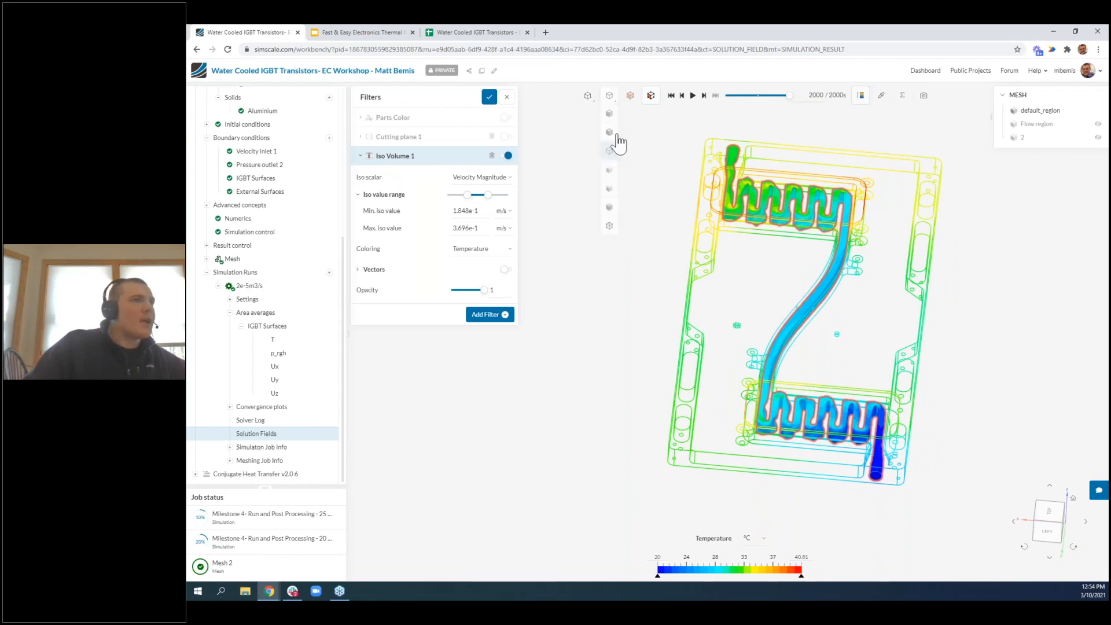
left_click(611, 171)
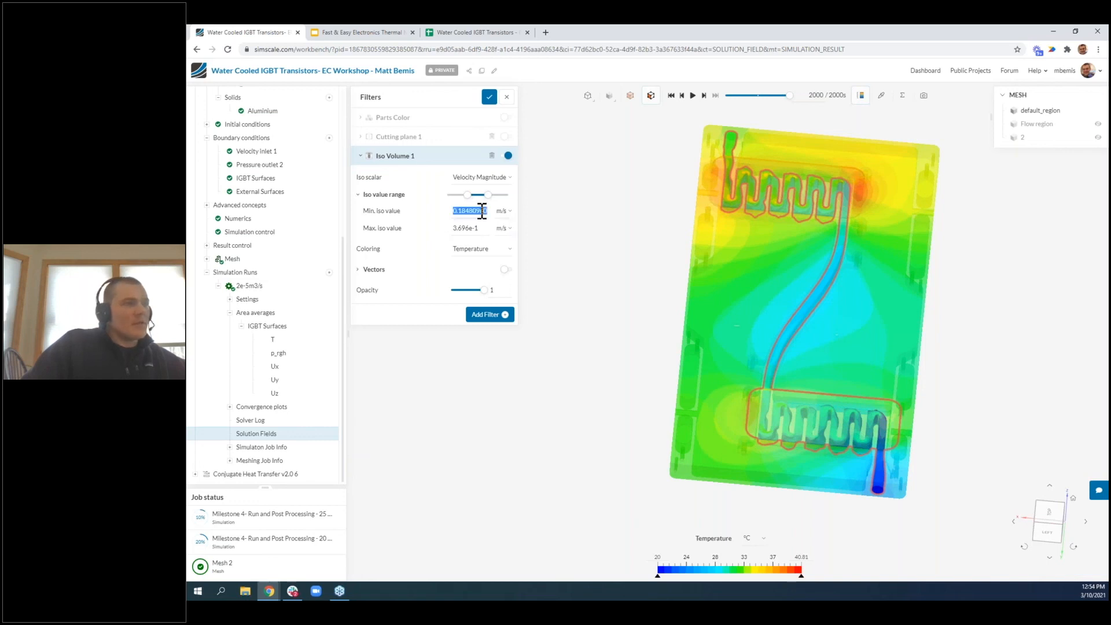
Set the iso volume's value range to a minimum of 0.25 m/s and a maximum of 1 m/s
type("0.25")
key("Return")
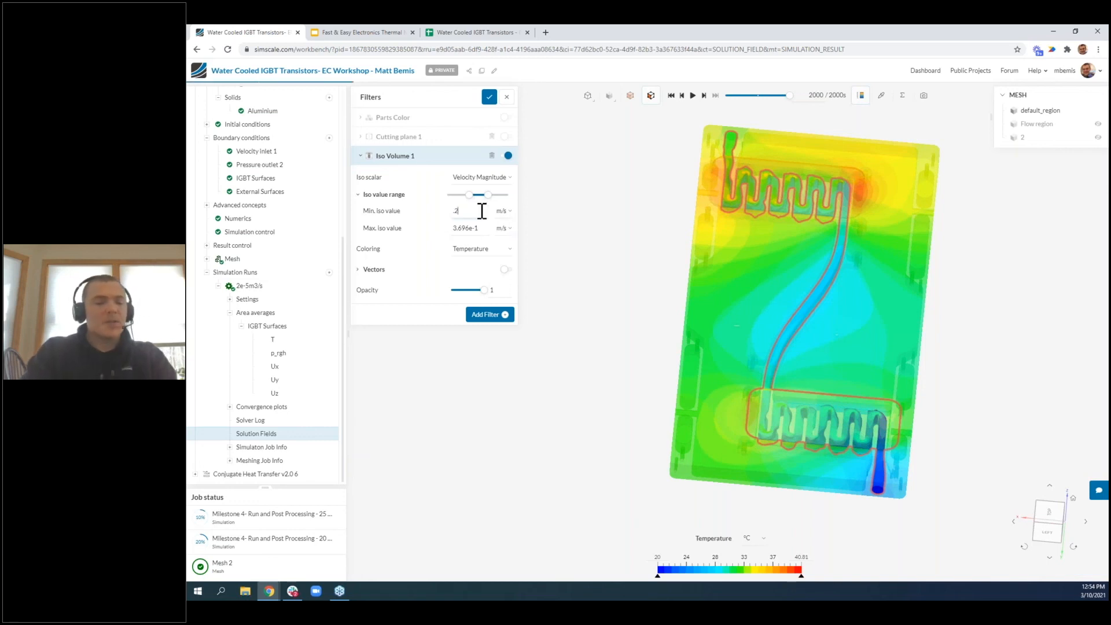
key("Tab")
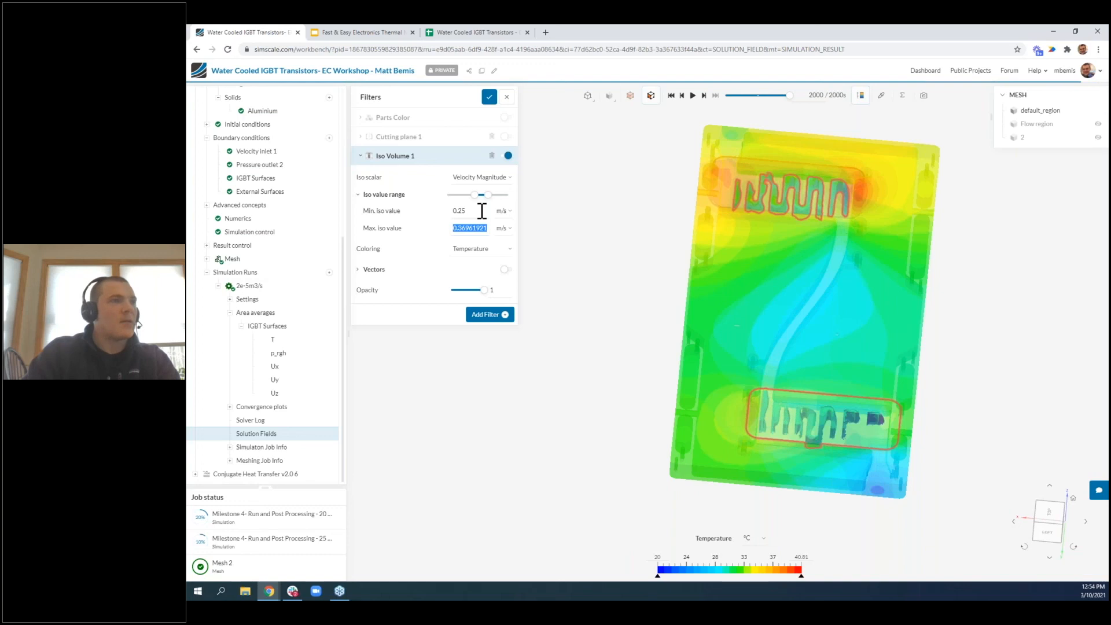
type("1")
key("Return")
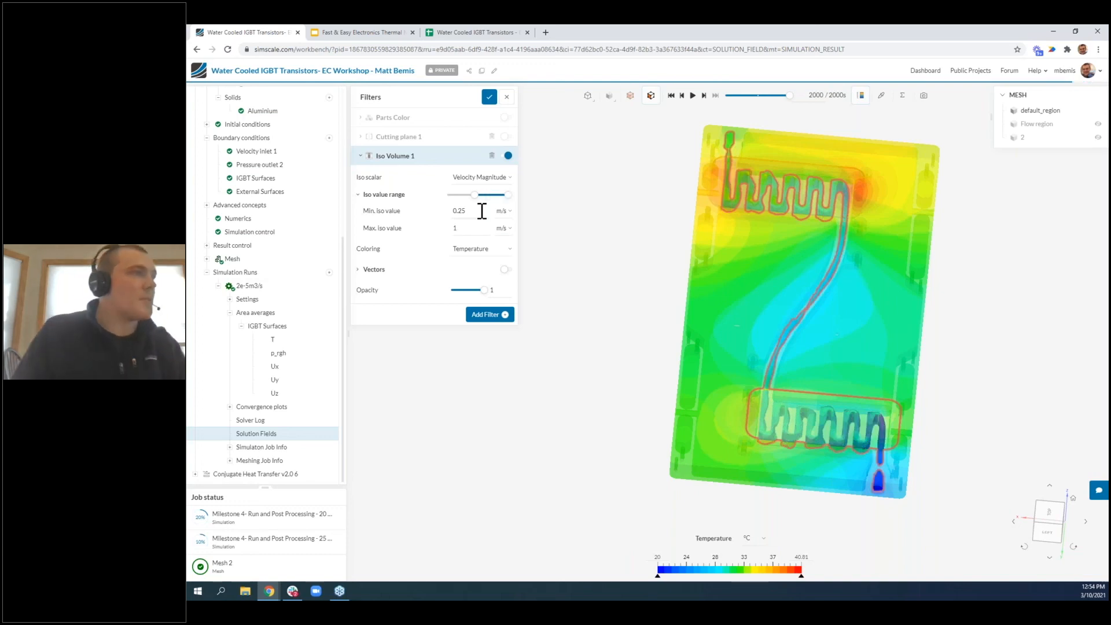
Color the iso volume by velocity magnitude and render the plate as a wireframe
left_click(496, 251)
mouse_move(505, 319)
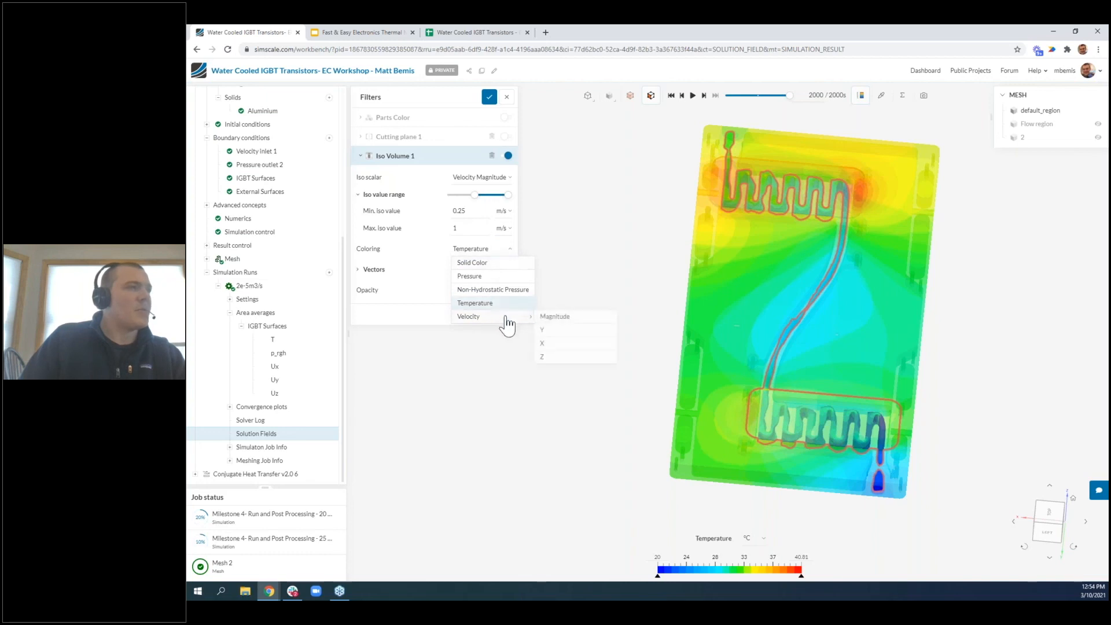
left_click(559, 319)
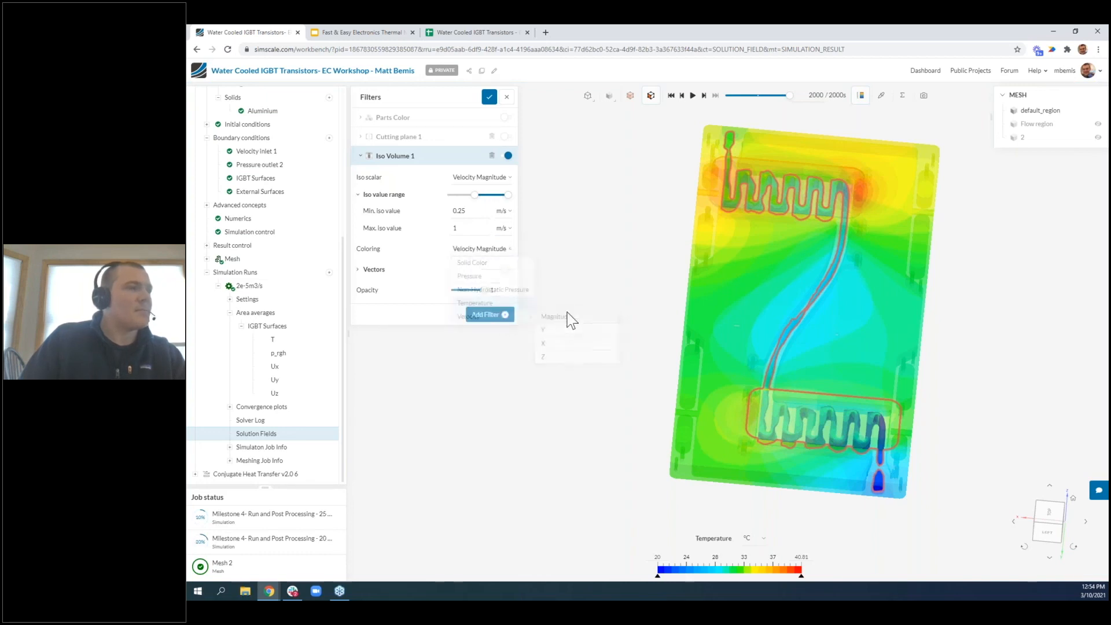
mouse_move(608, 94)
left_click(611, 153)
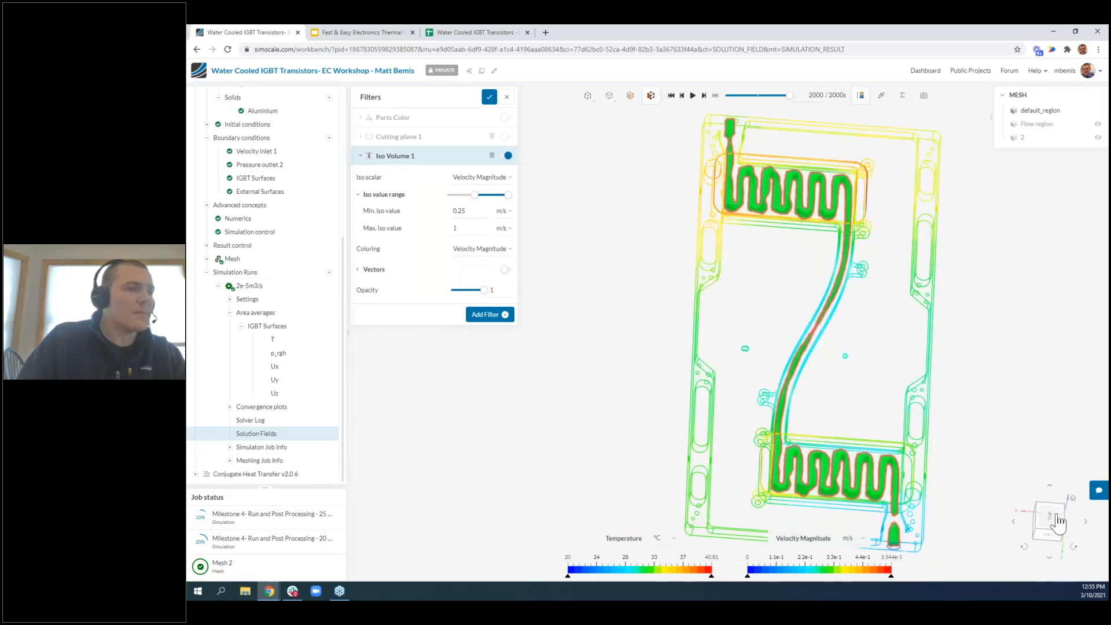
View the plate straight from the top and set the minimum iso value to 0.27 m/s
left_click(1057, 518)
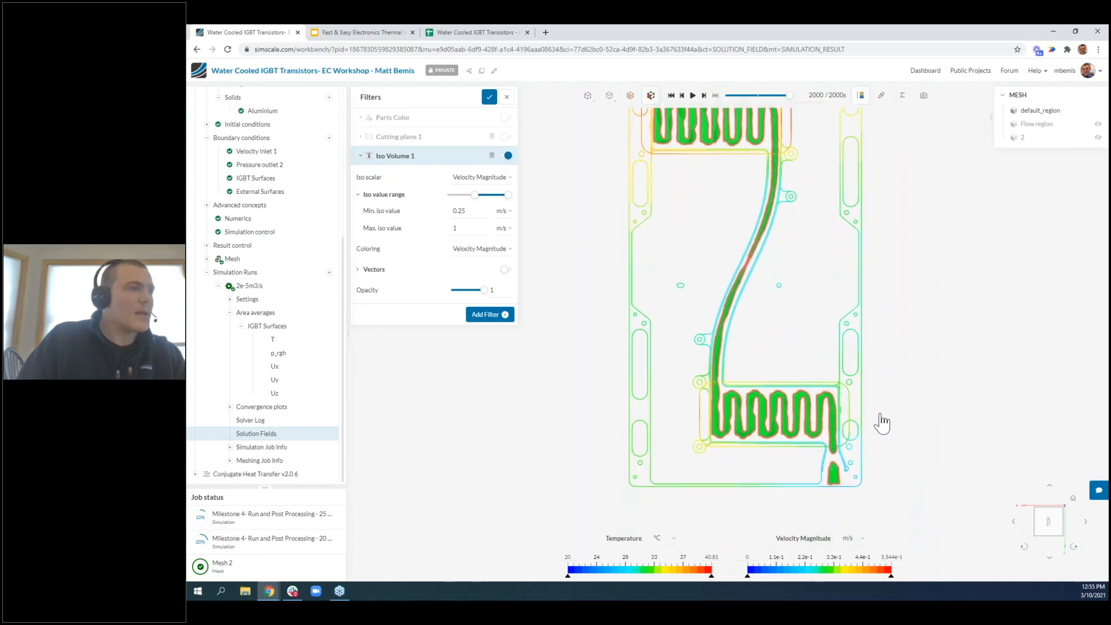
right_click_drag(585, 238, 620, 258)
scroll(746, 356, "up", 2)
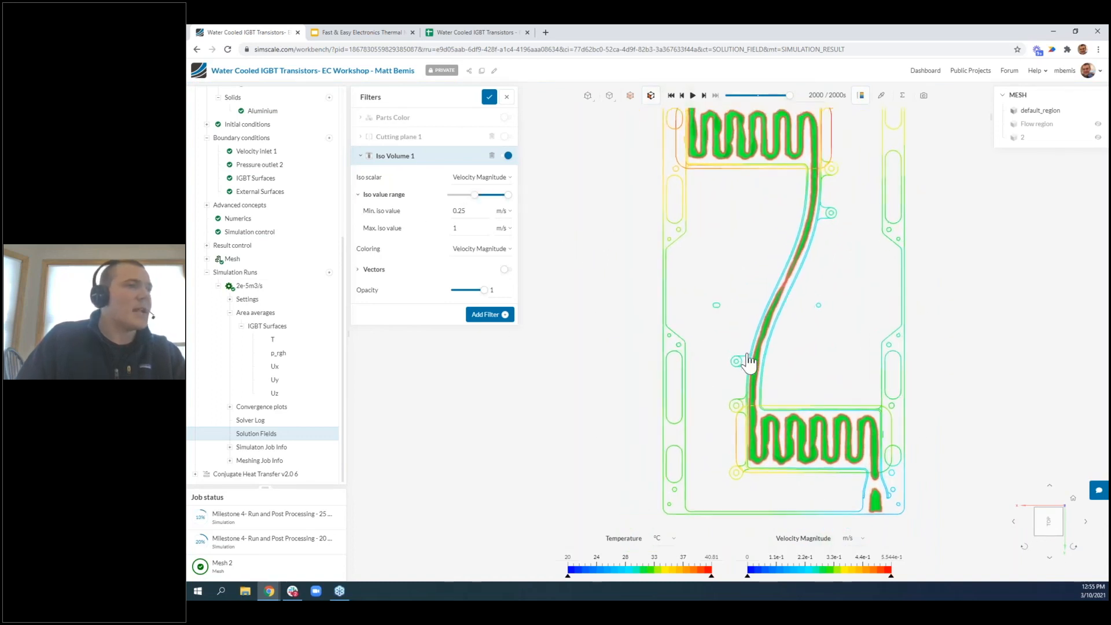
right_click_drag(799, 187, 827, 210)
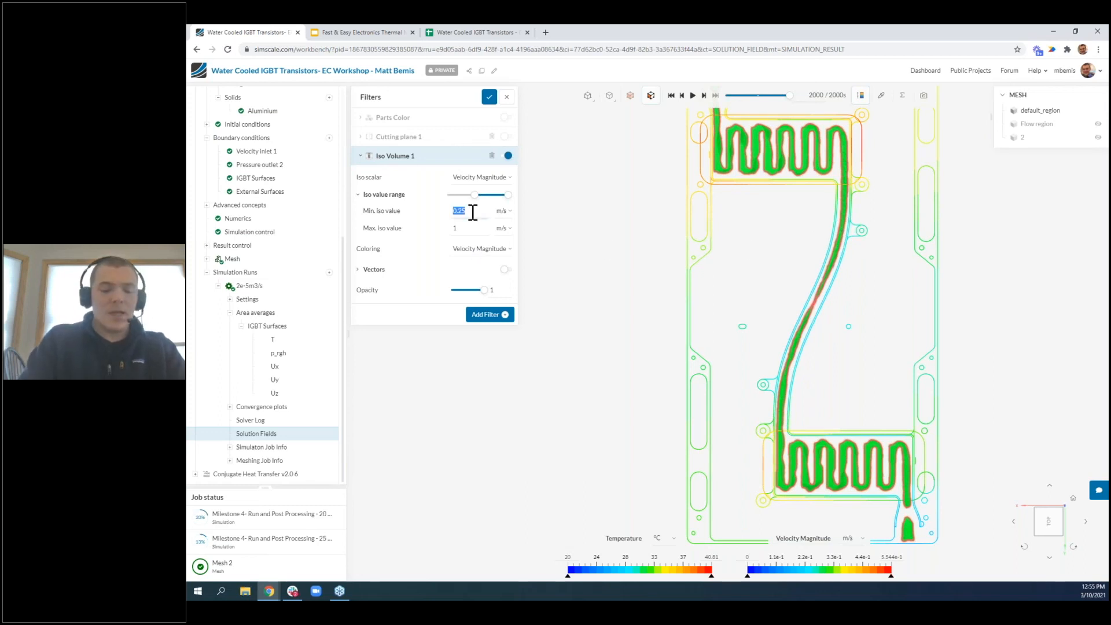
type("7")
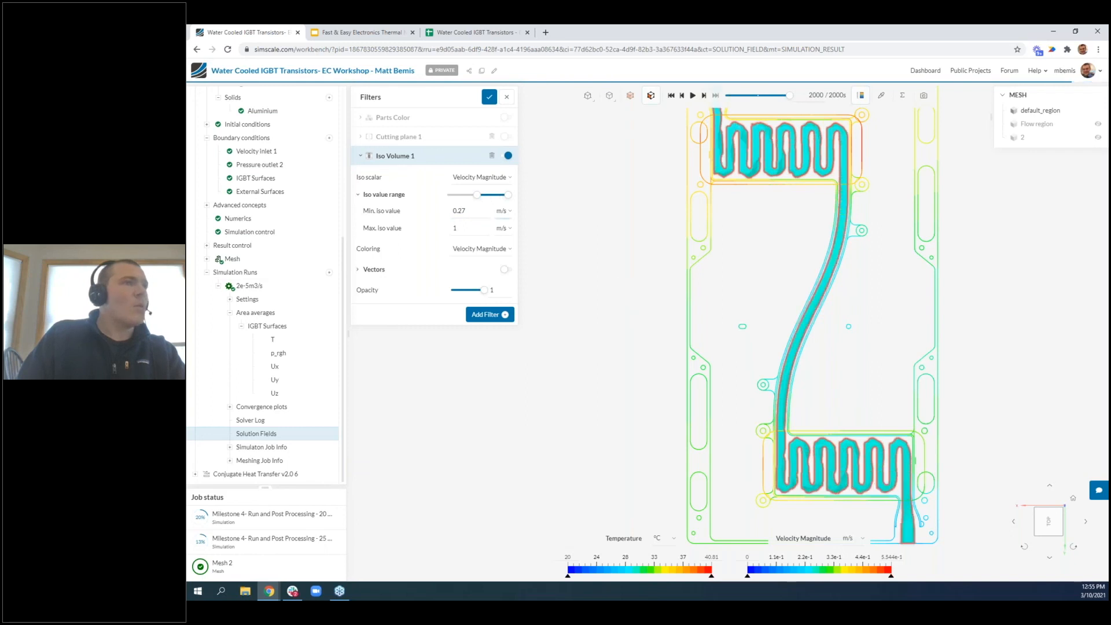
Examine the high-velocity iso volume up close in the serpentine channel near the plate's upper end
scroll(802, 139, "up", 5)
scroll(804, 139, "up", 5)
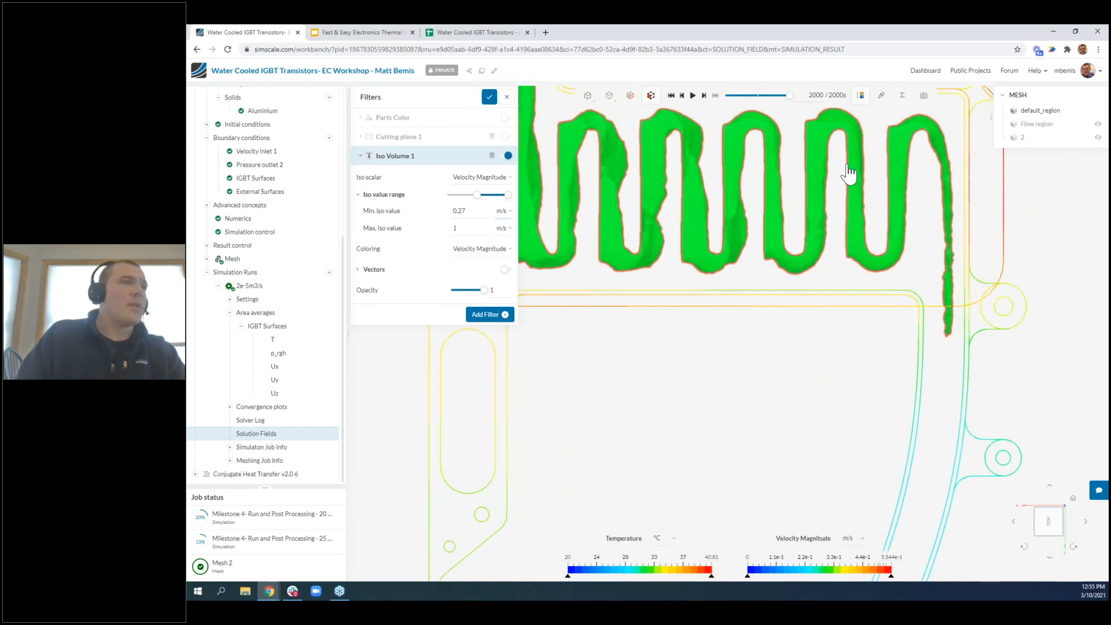
right_click_drag(847, 165, 850, 171)
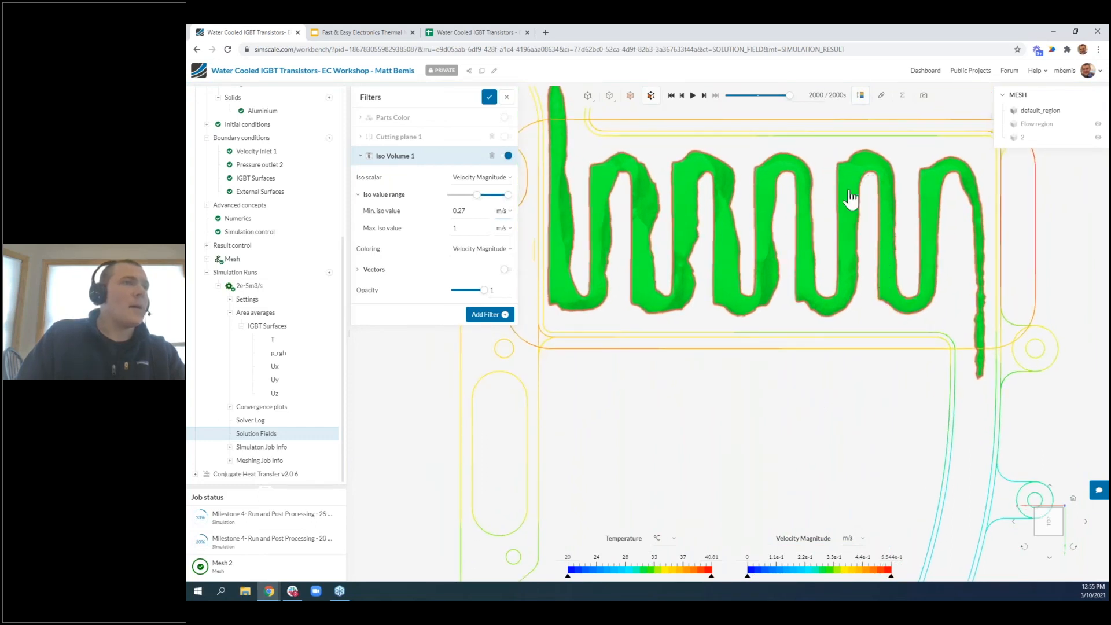
right_click_drag(949, 239, 940, 230)
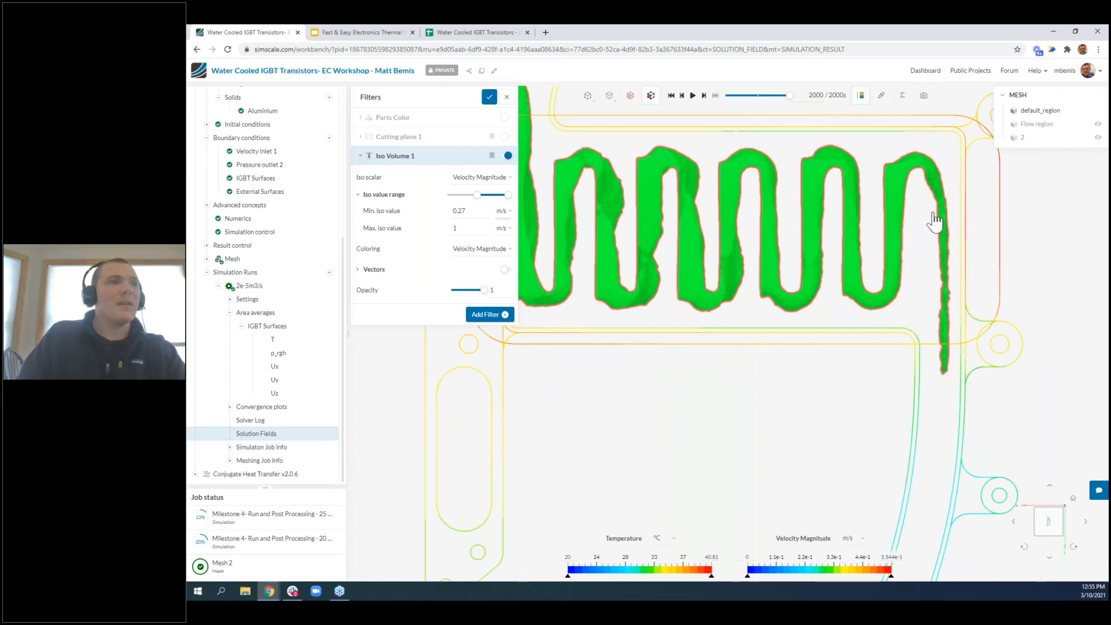
scroll(923, 221, "down", 8)
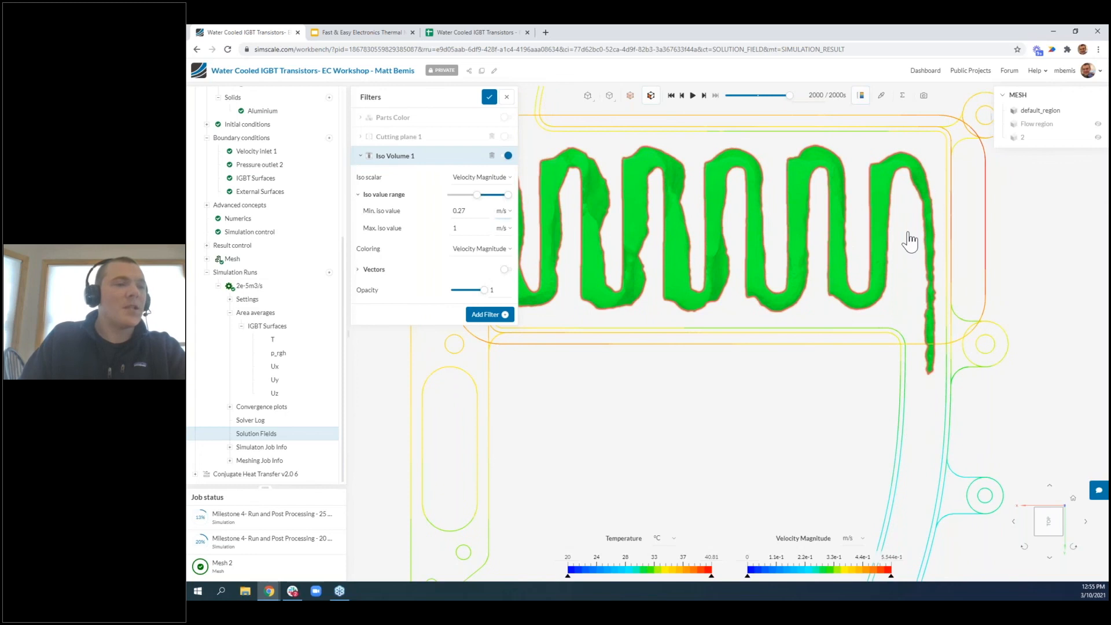
scroll(913, 263, "down", 6)
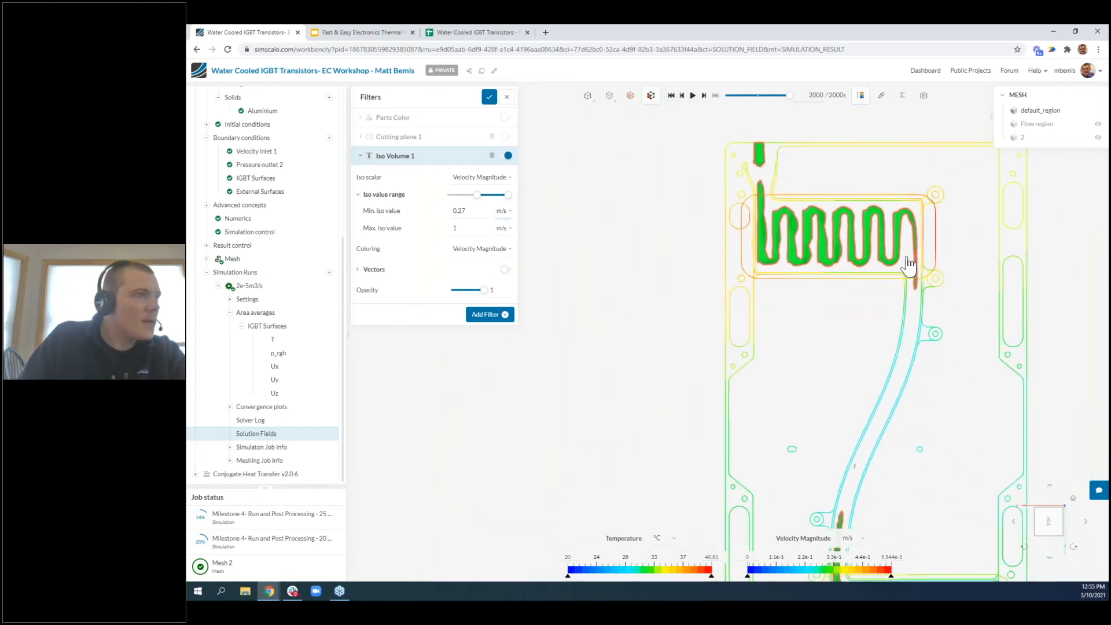
Hide the velocity iso volume and add a Particle Trace filter to the results
left_click_drag(732, 317, 703, 250)
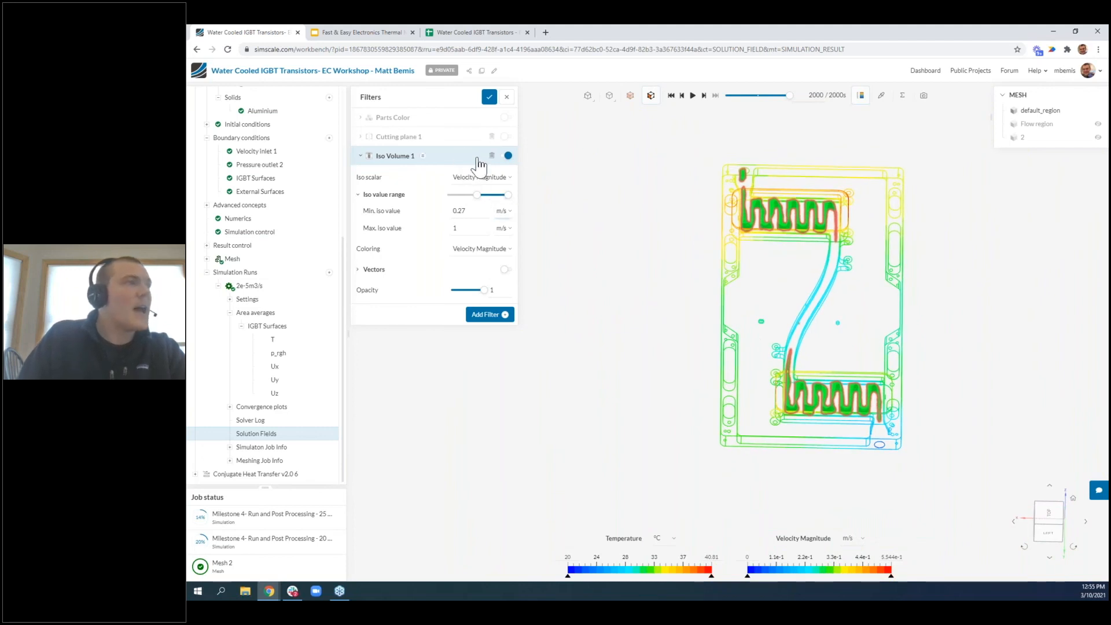
left_click_drag(632, 422, 700, 399)
left_click_drag(888, 498, 883, 489)
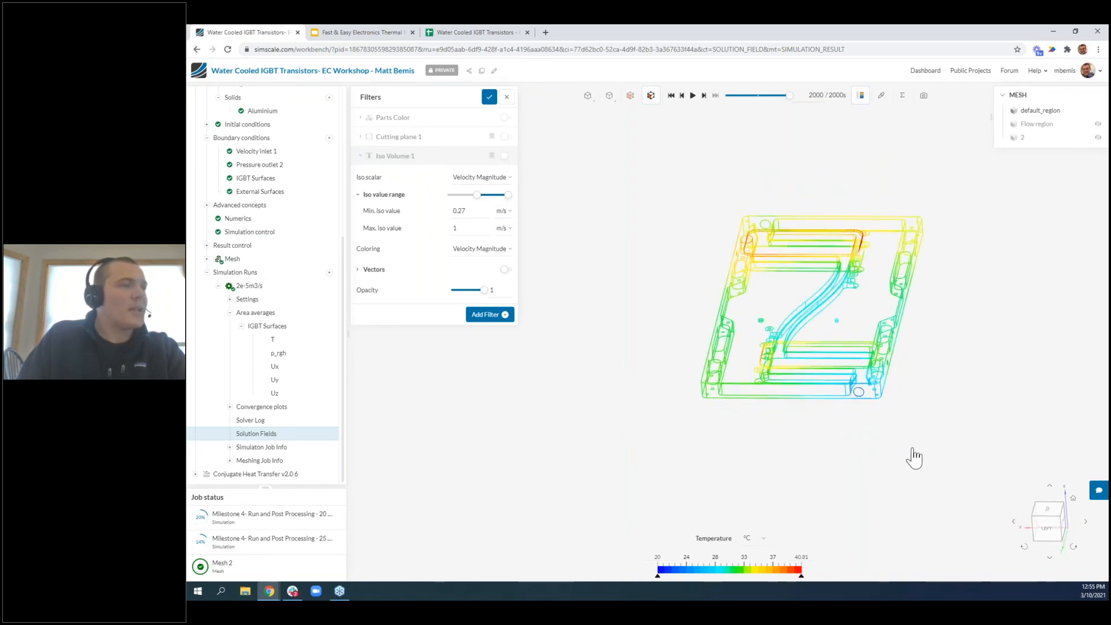
left_click(489, 317)
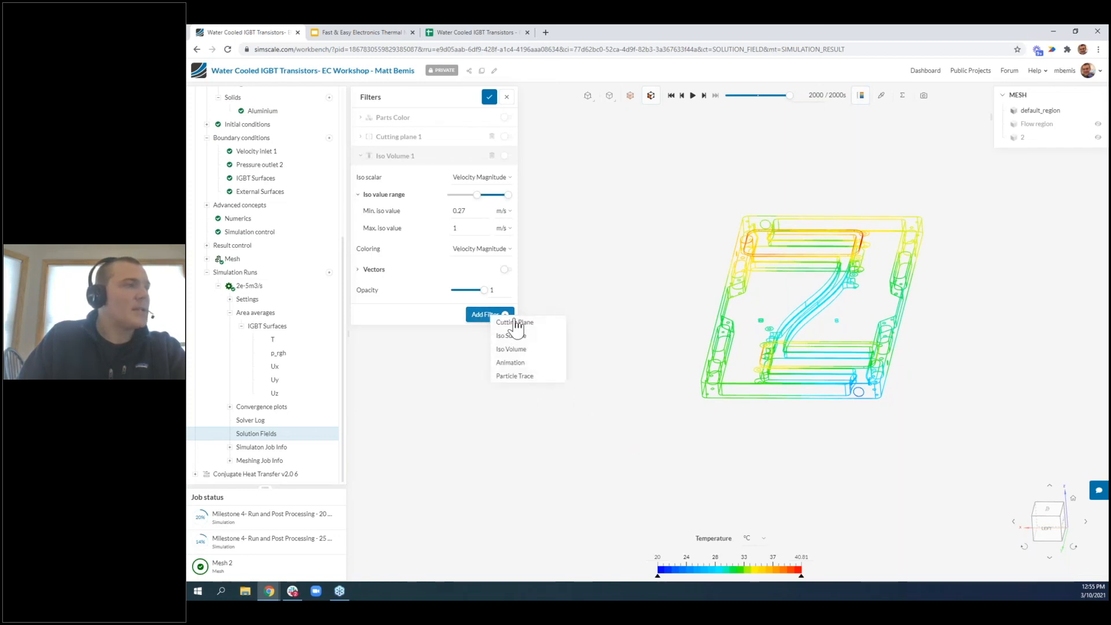
left_click(528, 376)
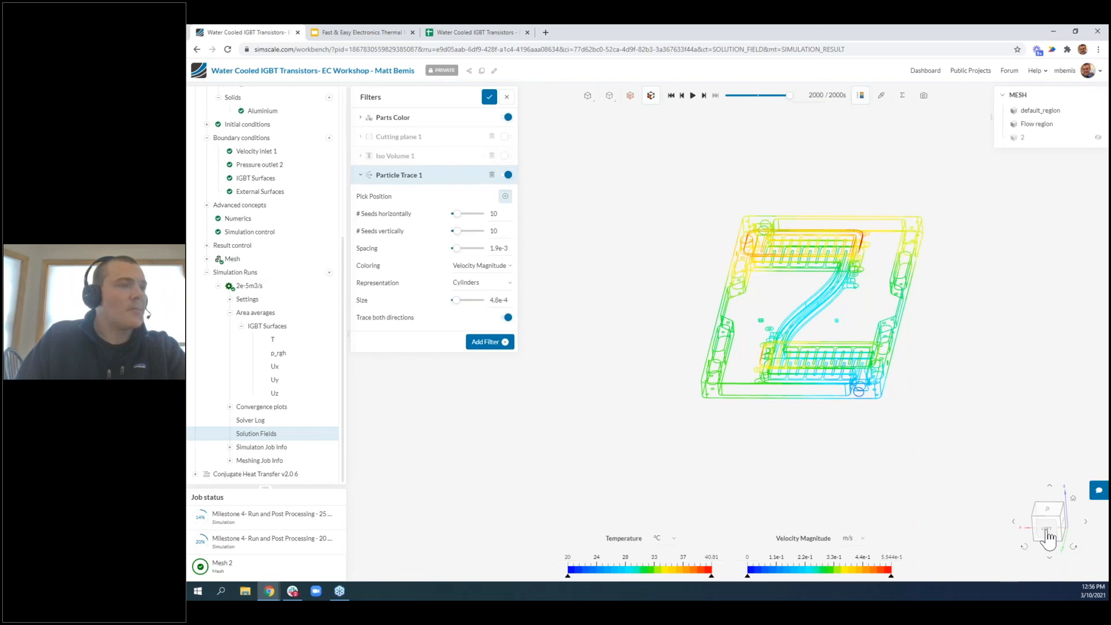
Seed the particle trace at the center of the circular inlet opening, facing the plate's left side straight on
left_click(1048, 532)
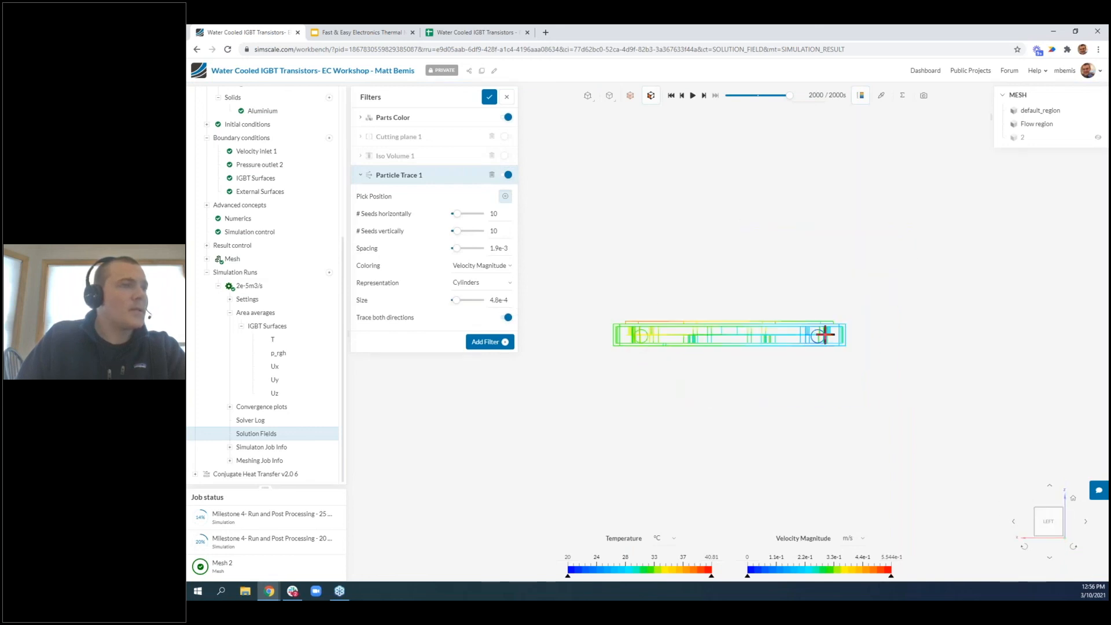
scroll(819, 337, "up", 5)
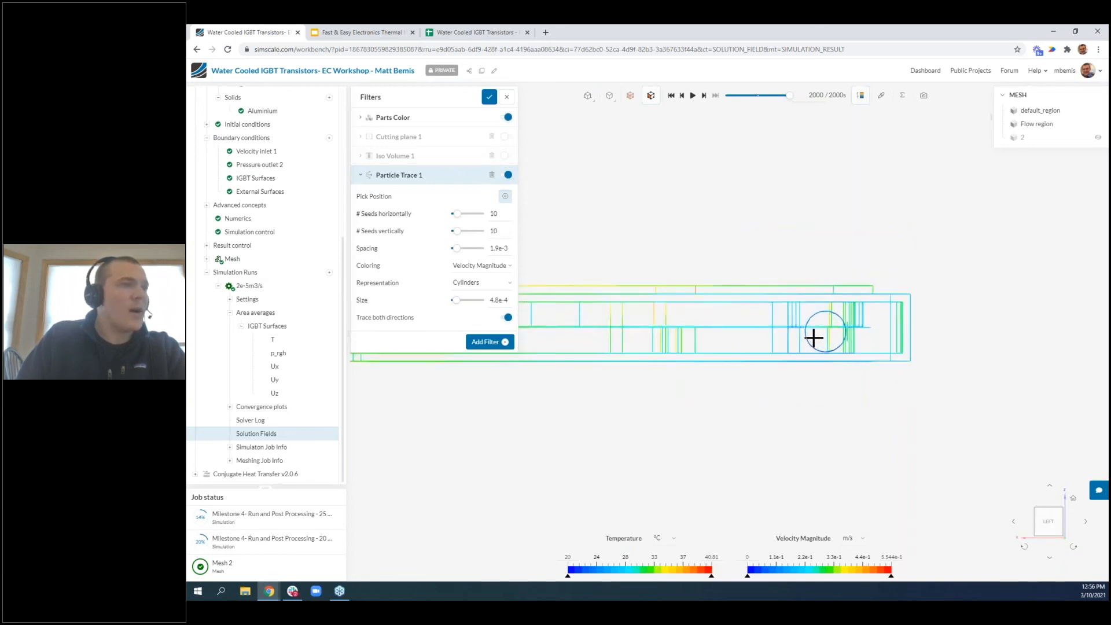
scroll(819, 331, "up", 3)
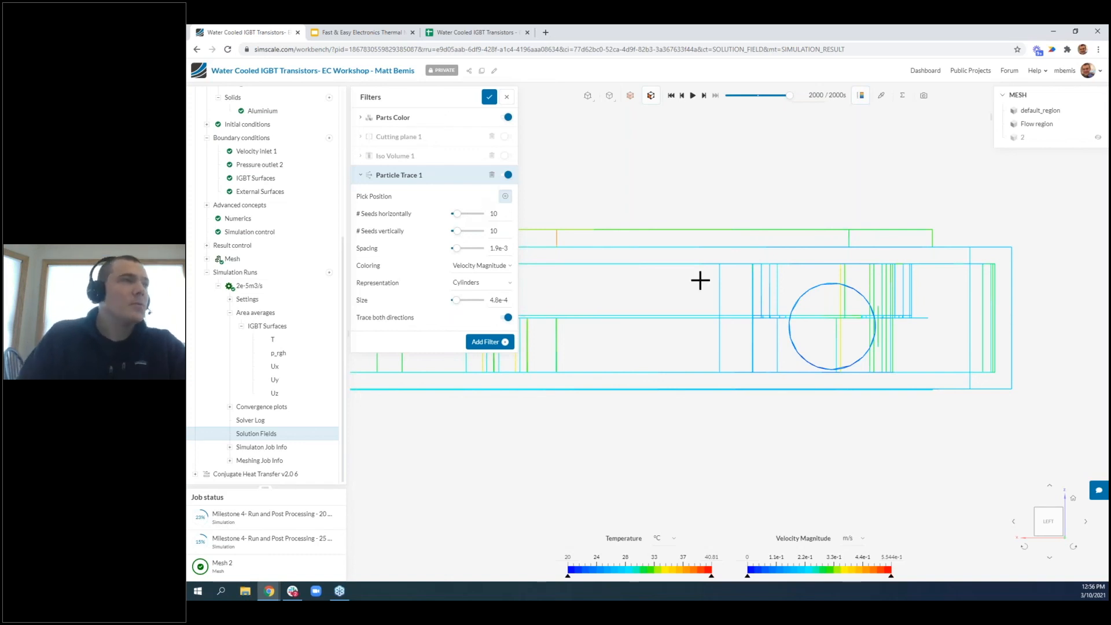
left_click(829, 325)
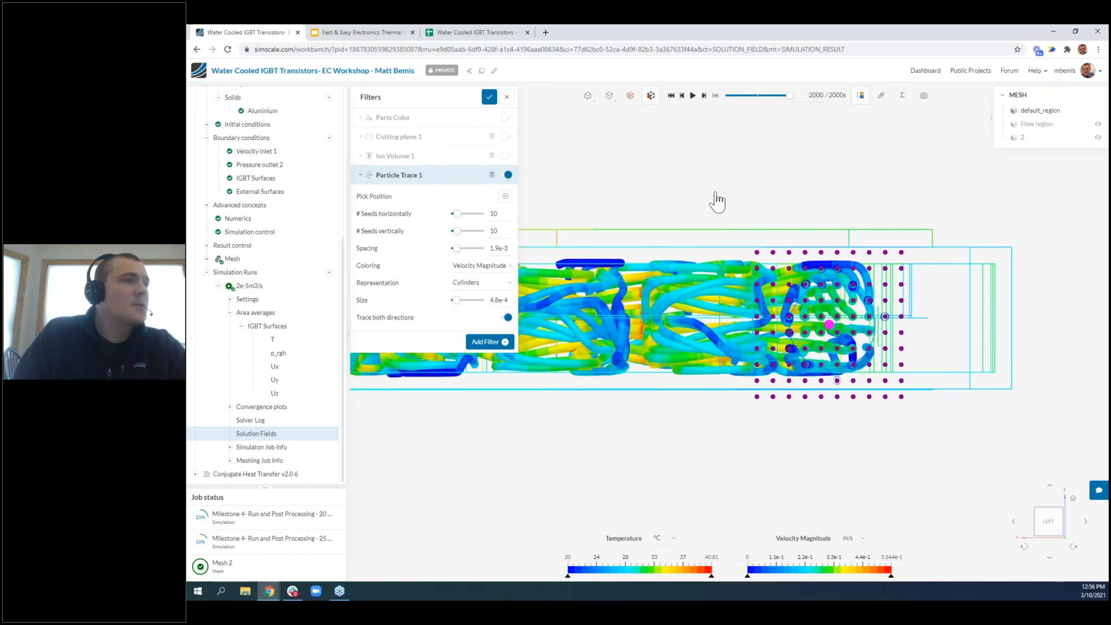
Examine the velocity-colored particle traces across the whole plate and up close in the serpentine channel near the inlet
scroll(729, 206, "down", 5)
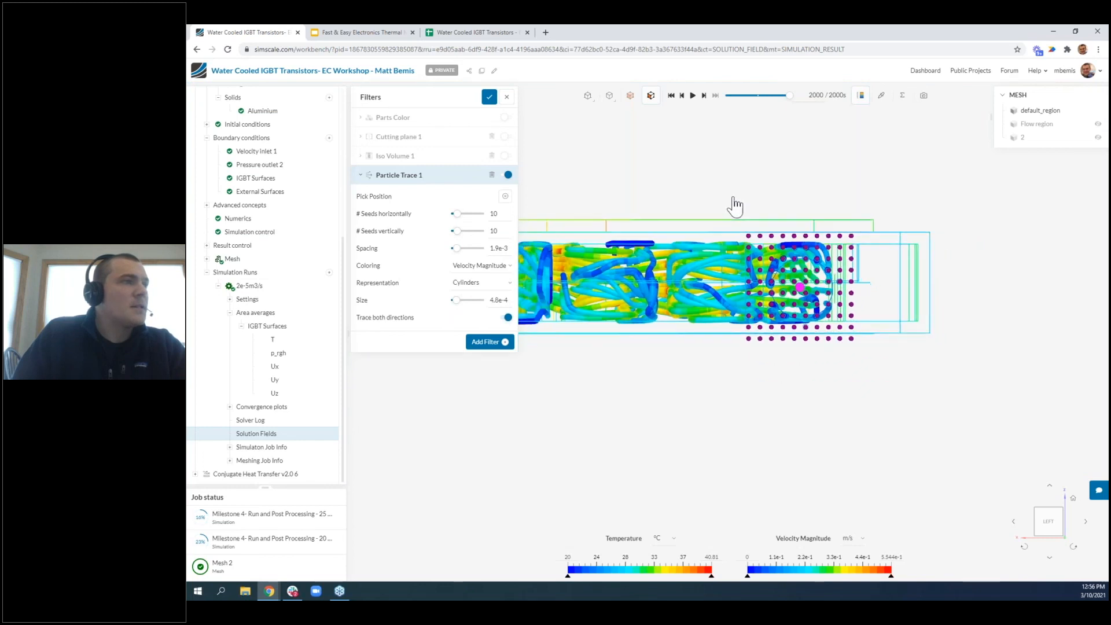
mouse_move(801, 209)
left_mouse_down()
mouse_move(768, 227)
mouse_move(764, 261)
left_mouse_up()
scroll(764, 257, "down", 3)
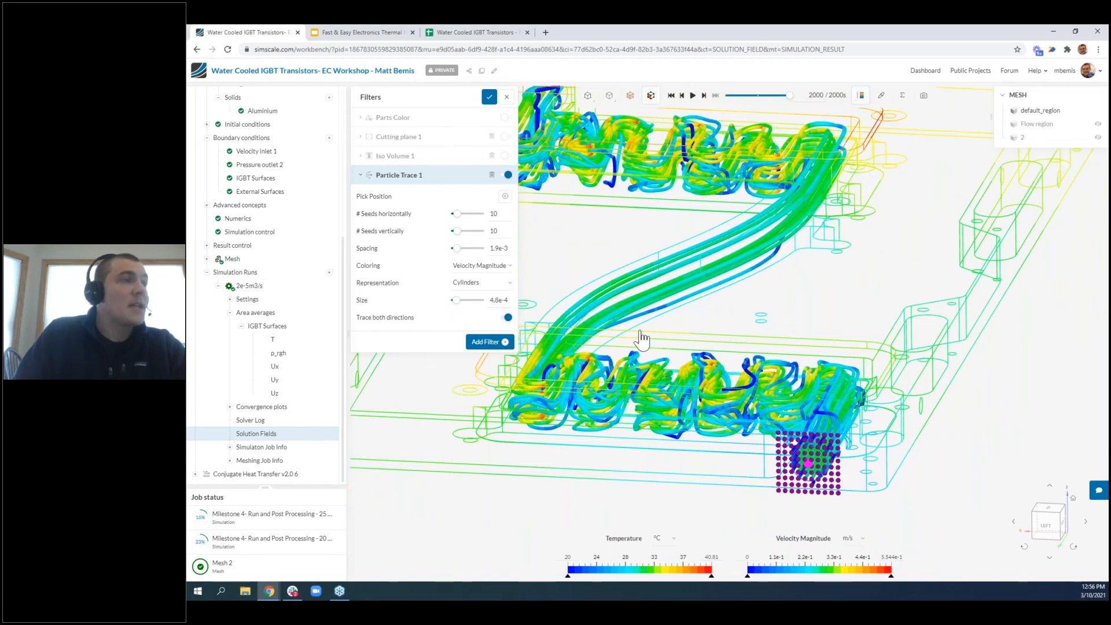
mouse_move(643, 340)
left_mouse_down()
mouse_move(686, 338)
mouse_move(692, 258)
mouse_move(700, 262)
mouse_move(585, 248)
mouse_move(613, 238)
mouse_move(611, 336)
left_mouse_up()
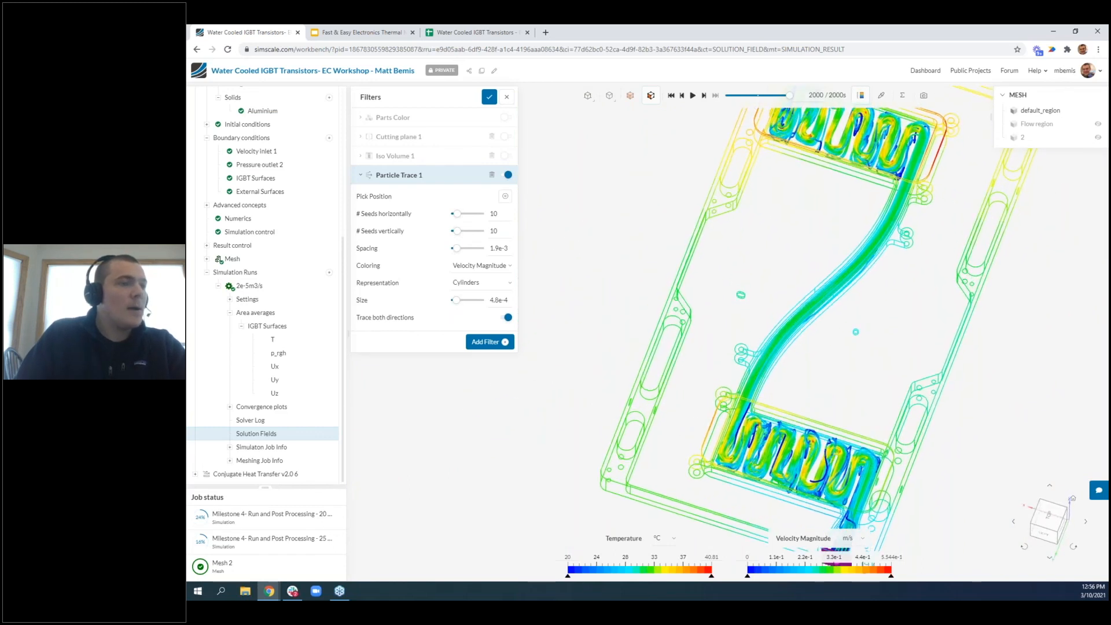
left_click(1046, 519)
scroll(769, 508, "up", 3)
scroll(768, 507, "up", 5)
scroll(767, 507, "up", 4)
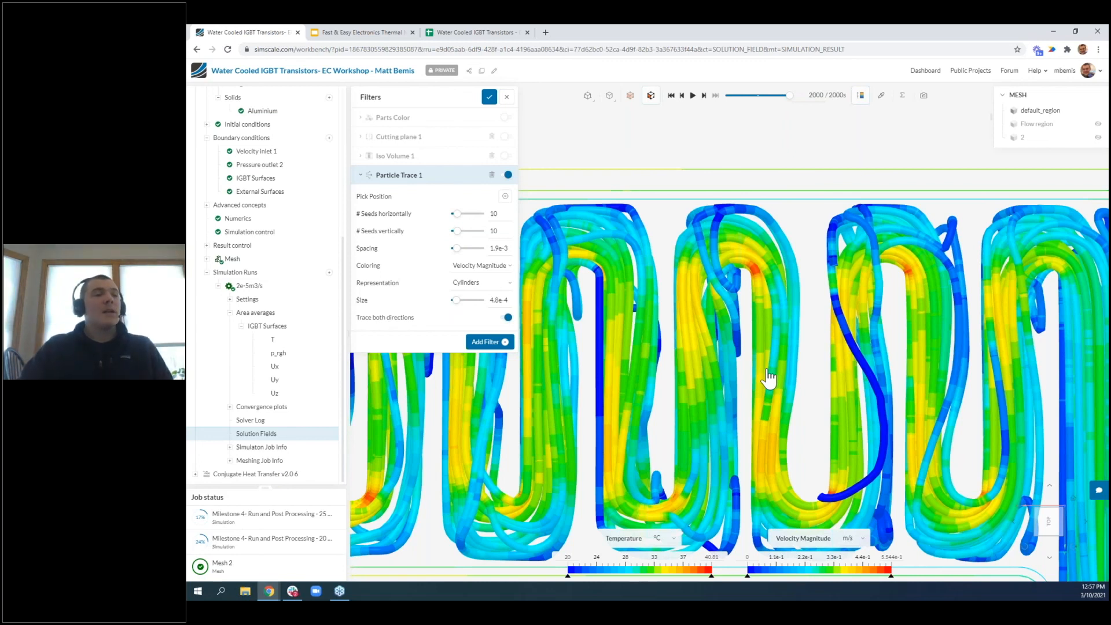
scroll(768, 375, "down", 10)
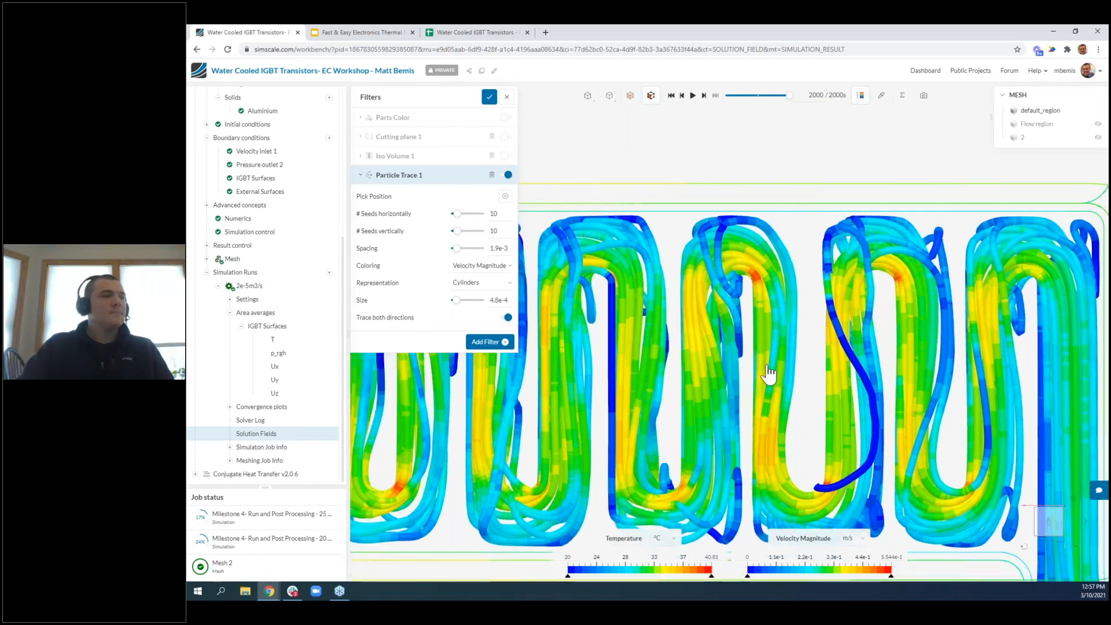
scroll(767, 367, "down", 4)
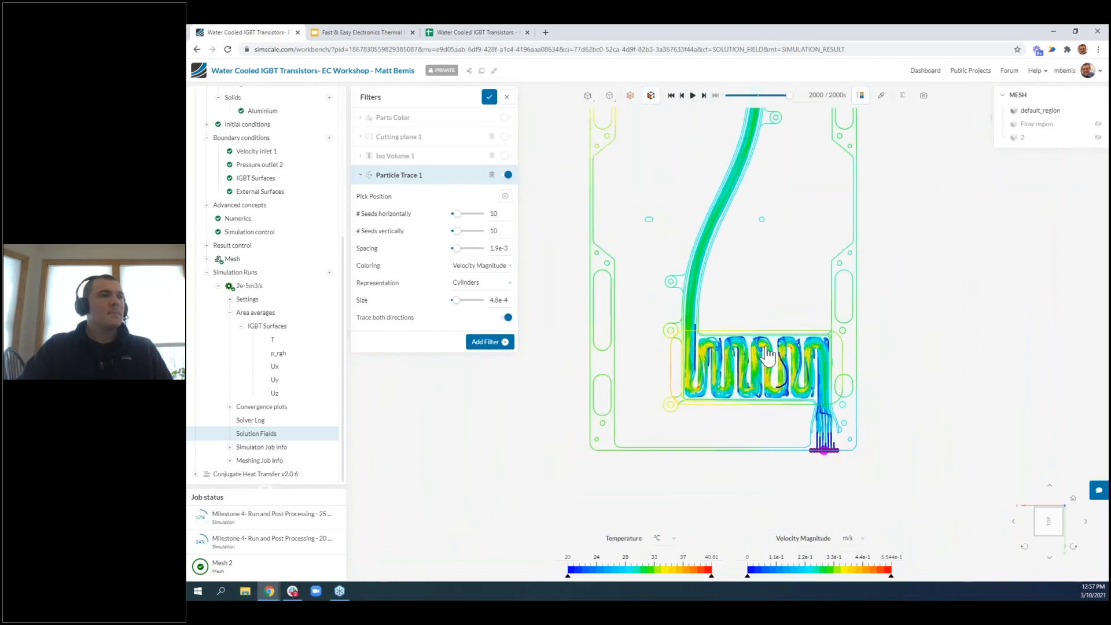
right_click_drag(837, 384, 882, 445)
mouse_move(908, 414)
left_mouse_down()
mouse_move(855, 290)
mouse_move(845, 293)
mouse_move(820, 258)
left_mouse_up()
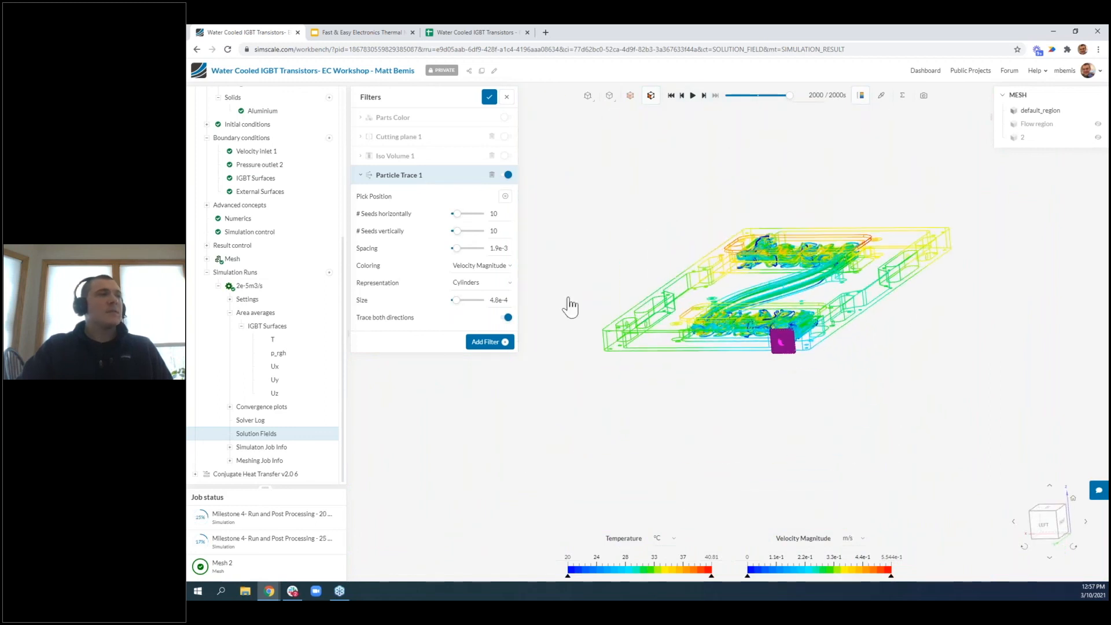
Add an Animation filter, set its animation type to Particle Trace and play it
left_click(389, 177)
left_click(487, 195)
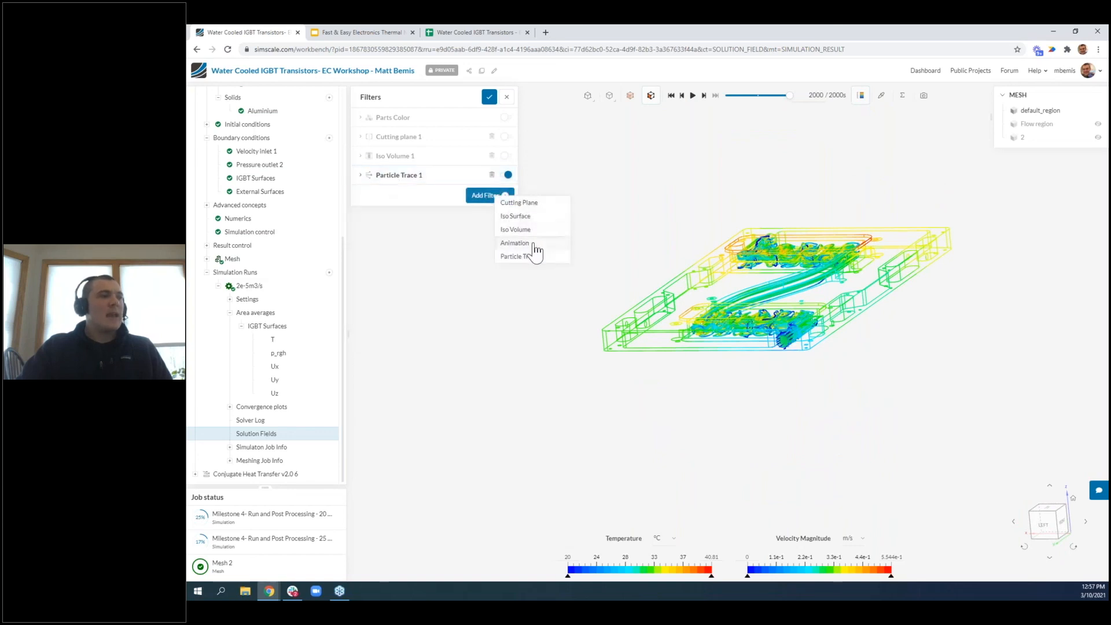
left_click(515, 243)
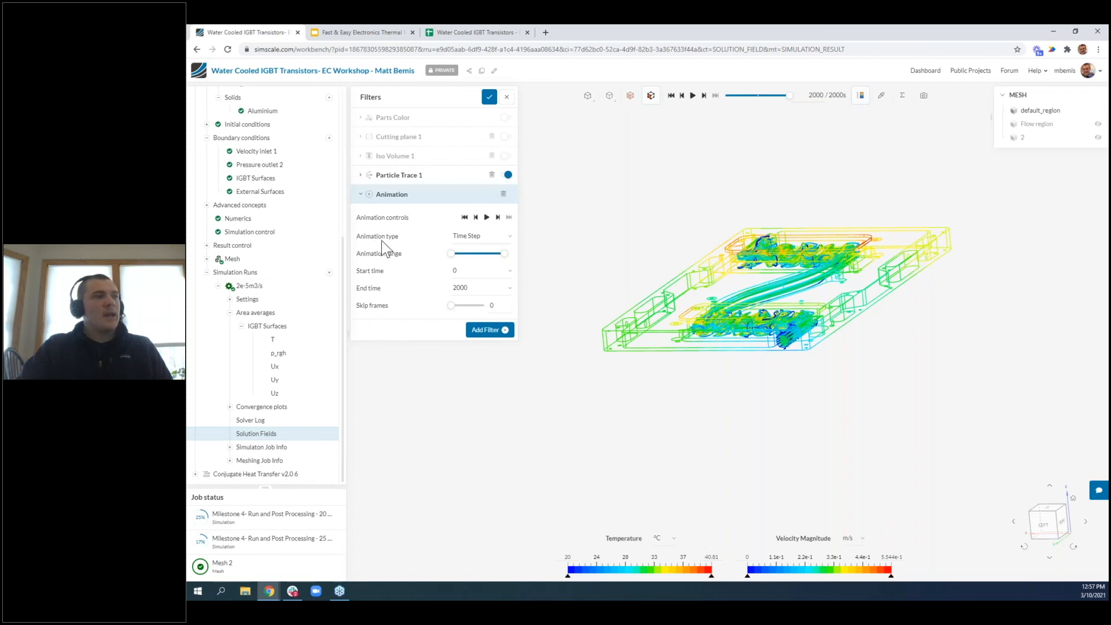
left_click(502, 235)
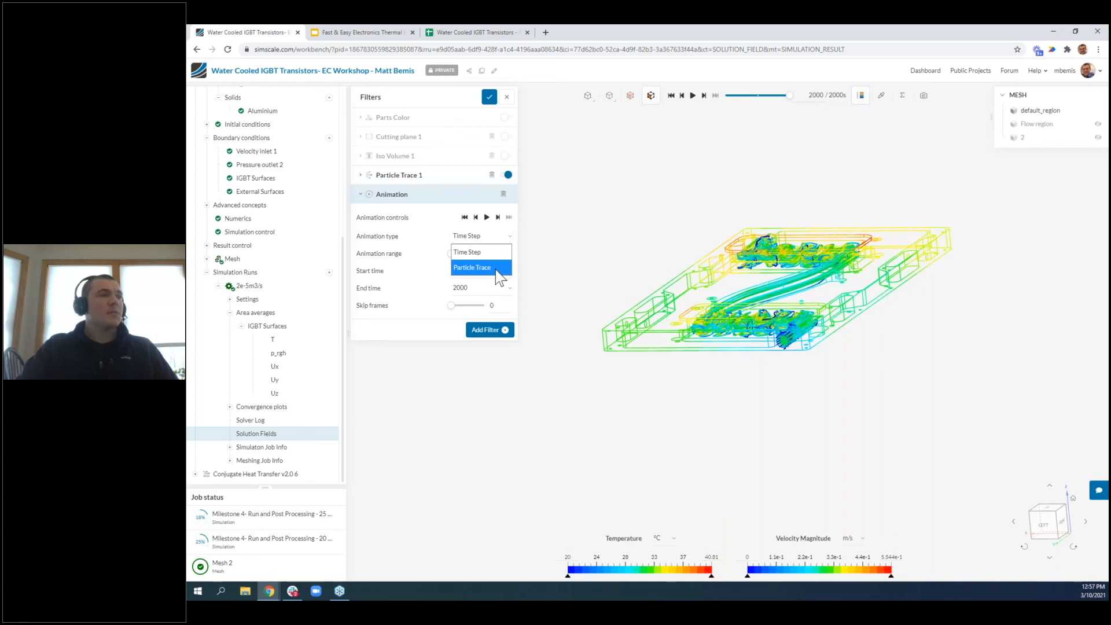
left_click(495, 270)
left_click_drag(587, 254, 567, 279)
scroll(562, 281, "up", 2)
left_click(487, 218)
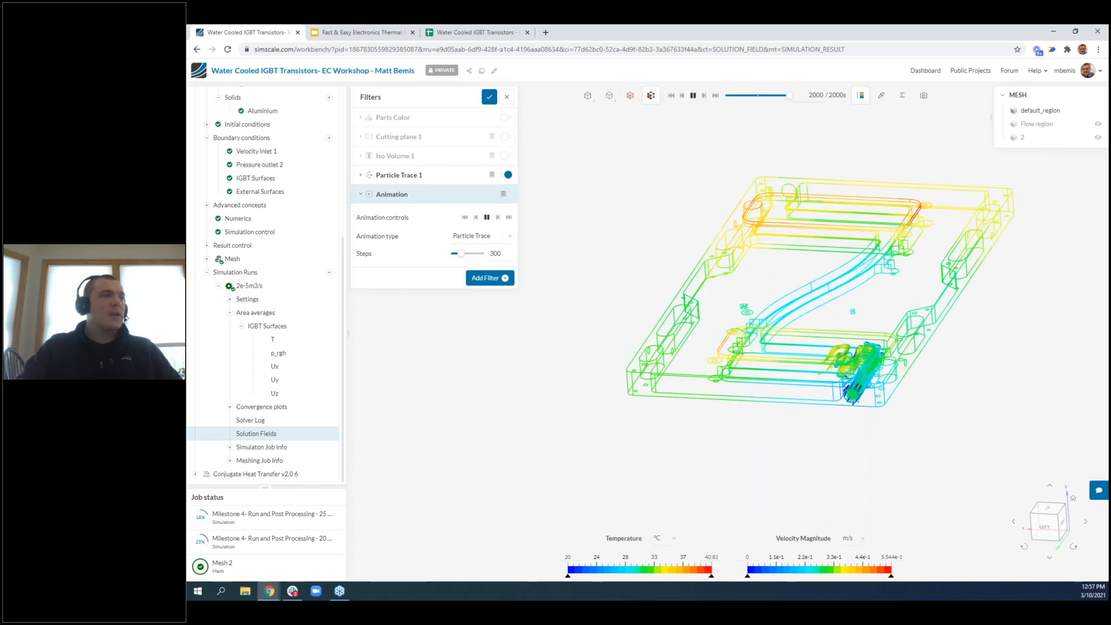
Watch the particle trace animation through both serpentine channels from an angled view and close the filter settings
left_click_drag(583, 236, 602, 290)
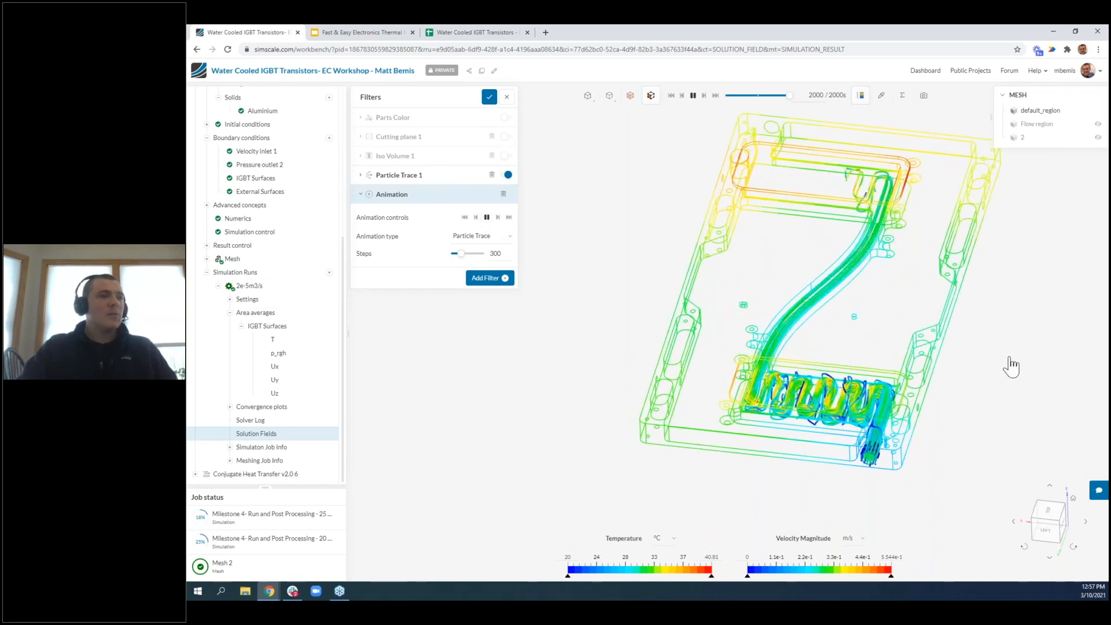
scroll(1008, 360, "up", 2)
right_click_drag(1012, 371, 1002, 410)
left_click_drag(1004, 417, 905, 434)
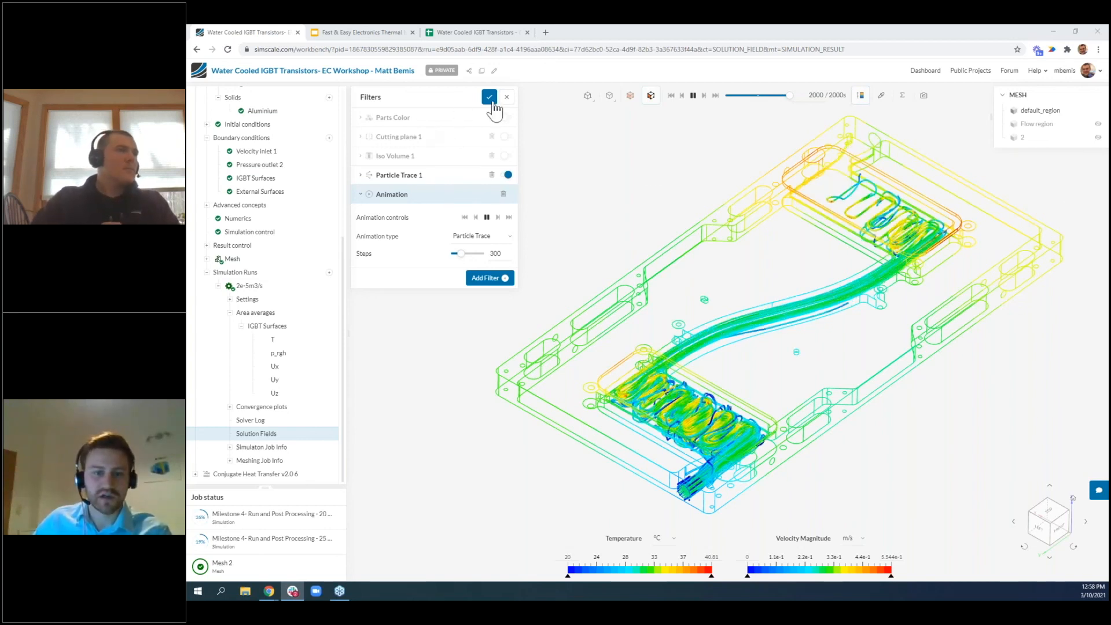
right_click_drag(922, 459, 878, 459)
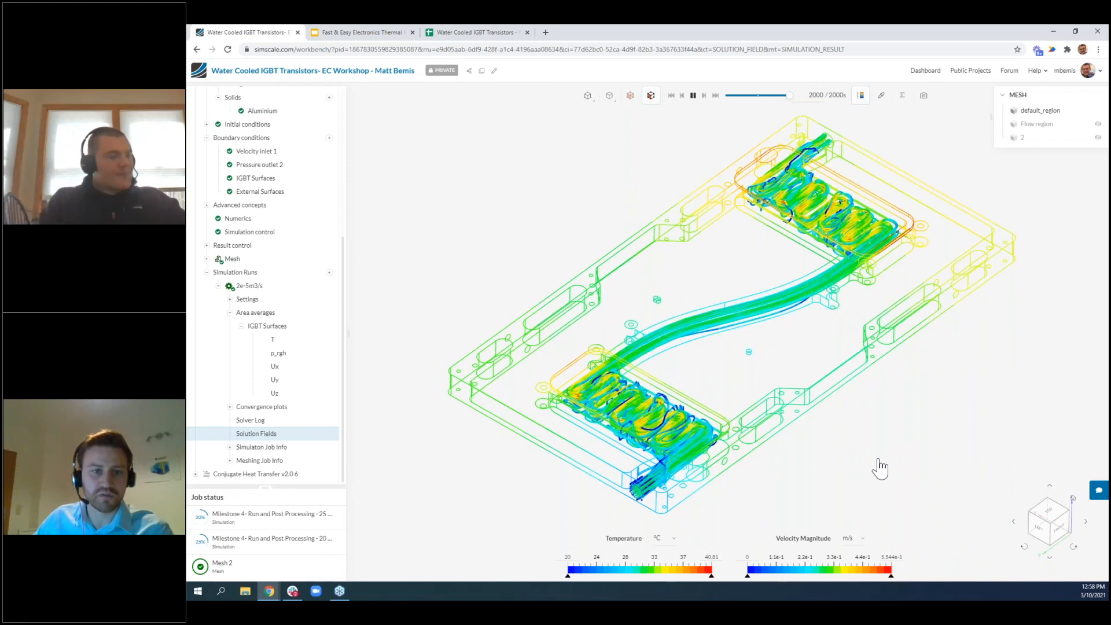
key("alt+Tab")
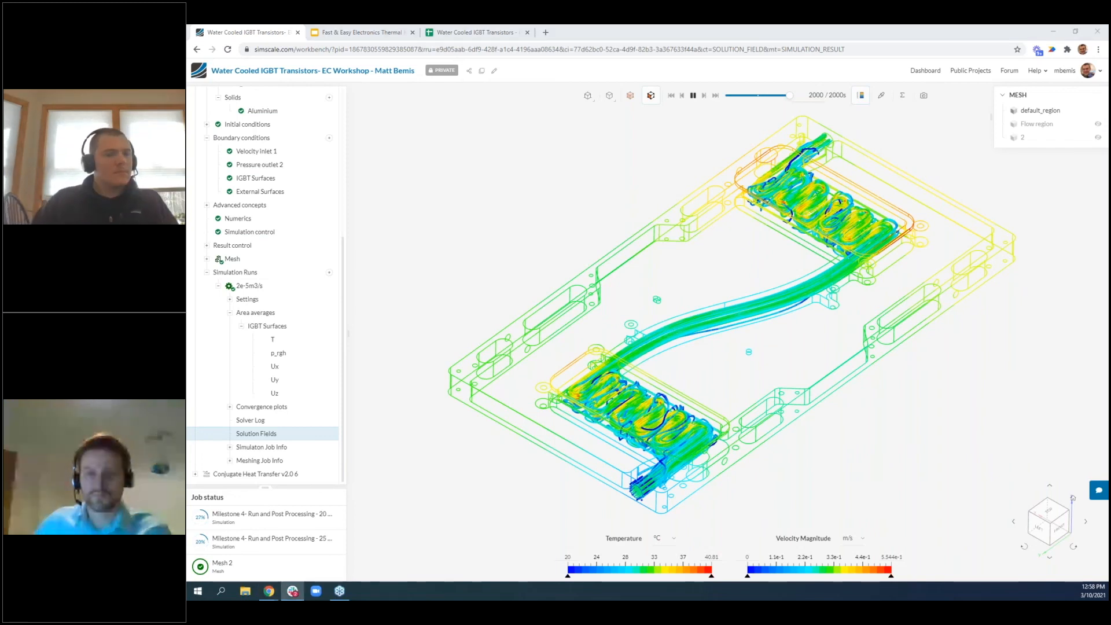